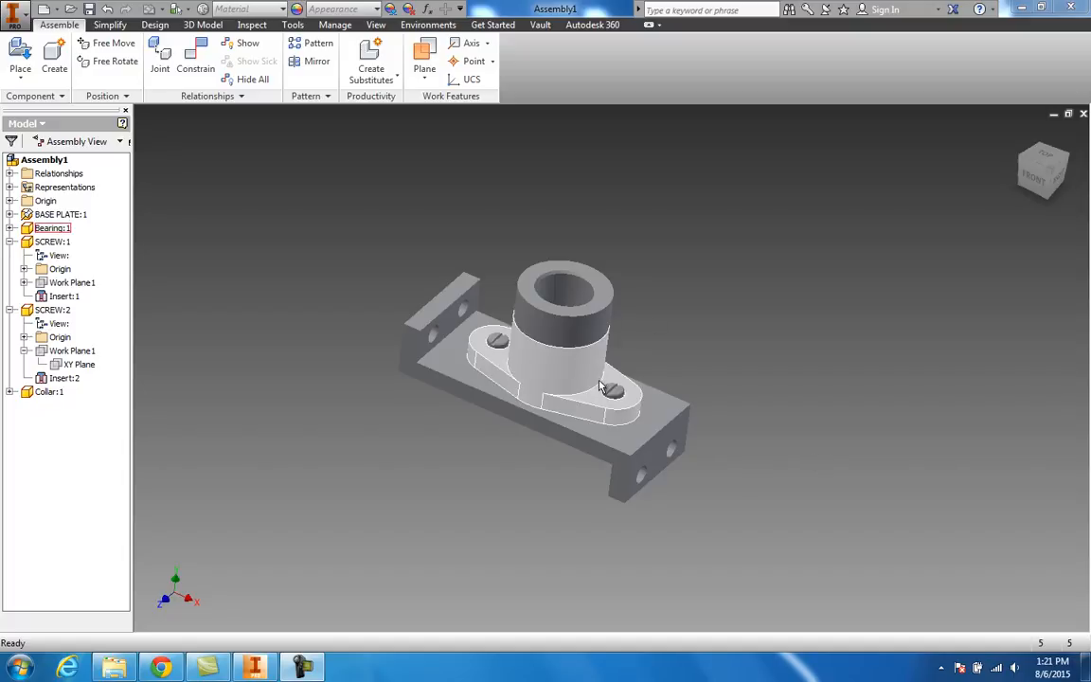
Step: Create a new drawing from the English ANSI (in).idw template
{"action": "middle_click_drag", "start_coordinate": [445, 415], "coordinate": [414, 434]}
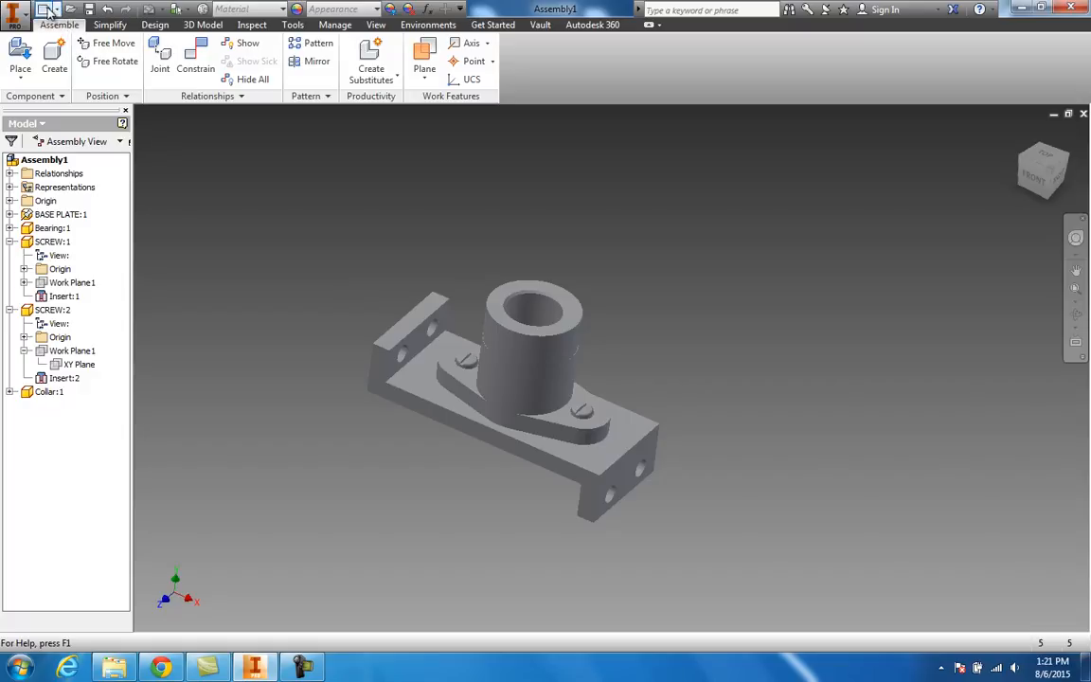
{"action": "left_click", "coordinate": [45, 9]}
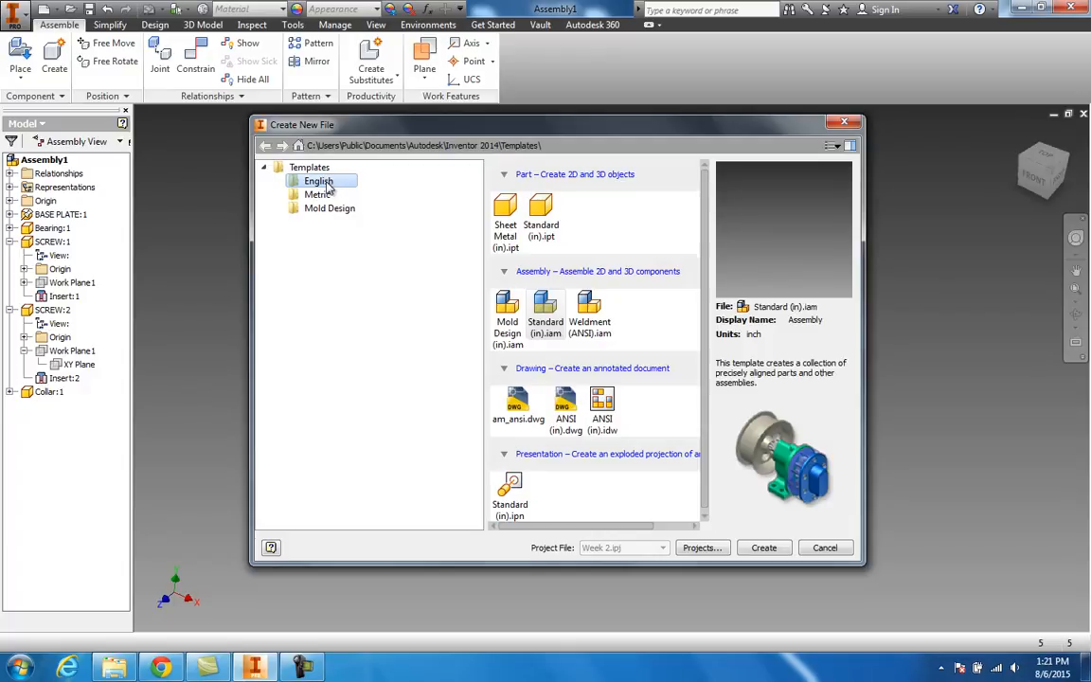
{"action": "double_click", "coordinate": [601, 406]}
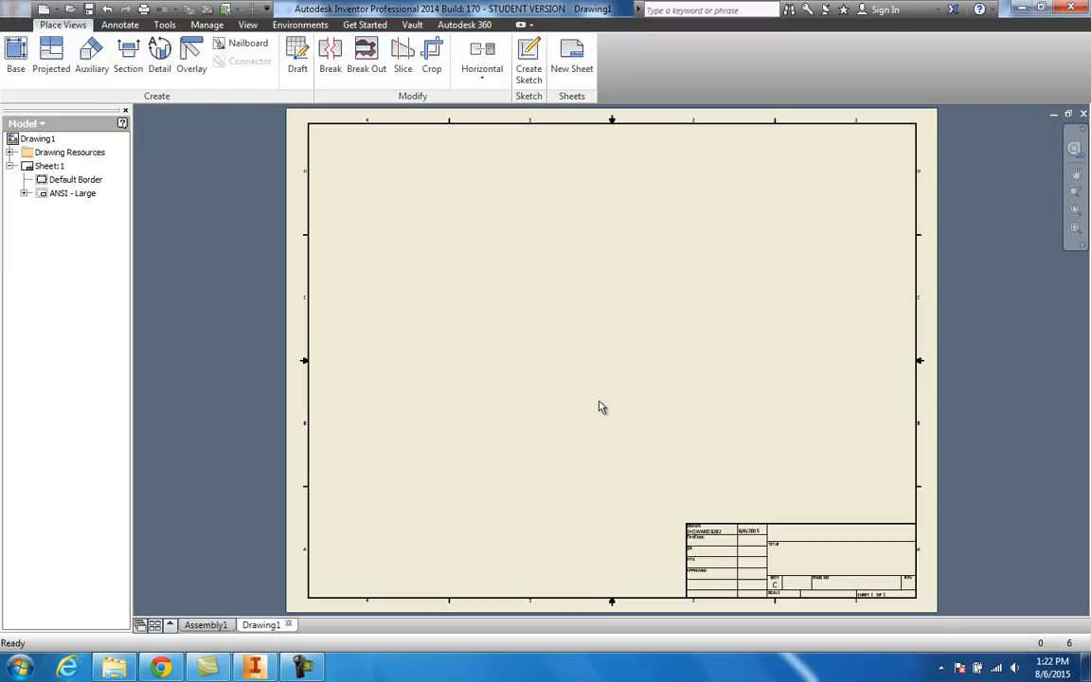
Step: Change the drawing sheet's size to B, keeping the landscape orientation
{"action": "scroll", "coordinate": [788, 586], "scroll_direction": "down", "scroll_amount": 2}
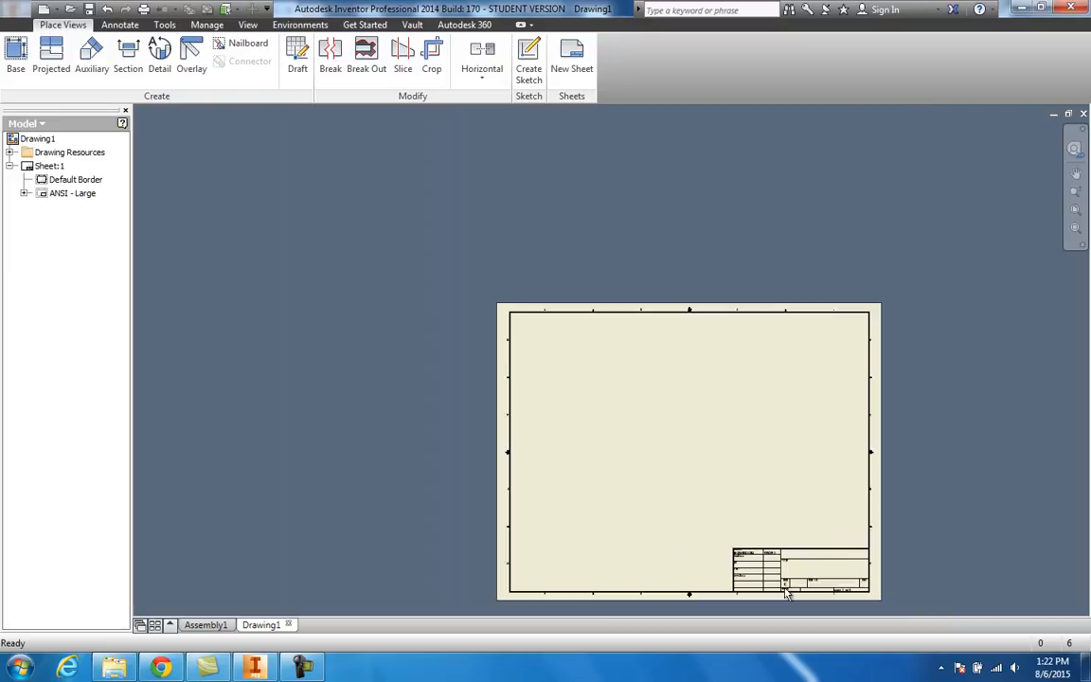
{"action": "scroll", "coordinate": [796, 593], "scroll_direction": "up", "scroll_amount": 5}
{"action": "scroll", "coordinate": [796, 593], "scroll_direction": "up", "scroll_amount": 3}
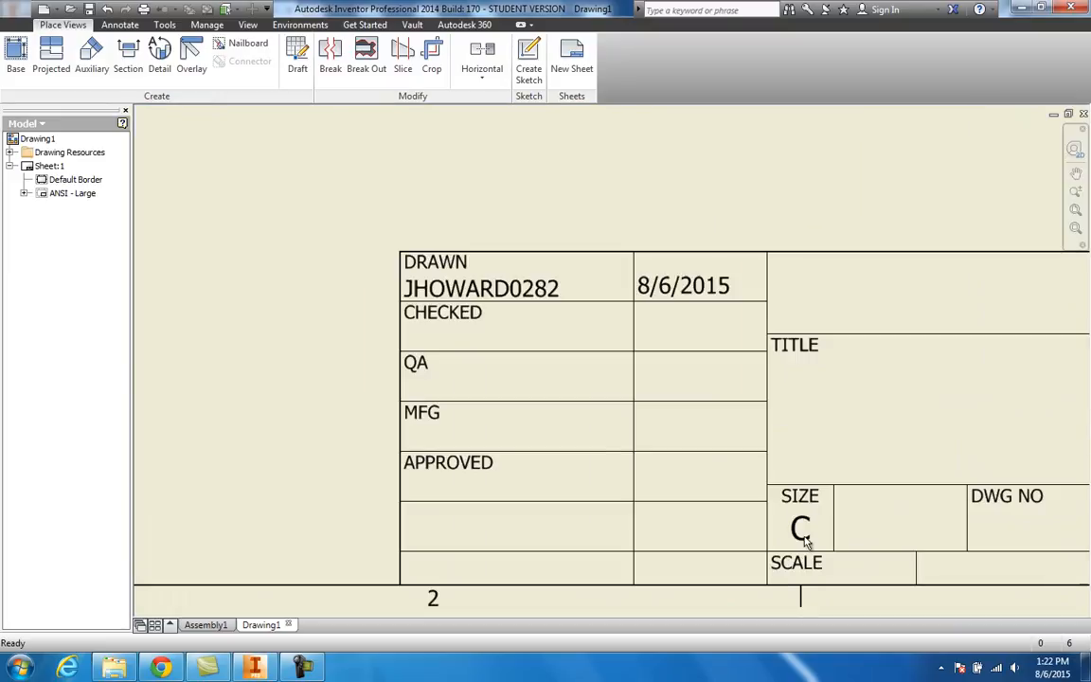
{"action": "scroll", "coordinate": [805, 530], "scroll_direction": "down", "scroll_amount": 4}
{"action": "scroll", "coordinate": [584, 453], "scroll_direction": "down", "scroll_amount": 5}
{"action": "scroll", "coordinate": [528, 428], "scroll_direction": "up", "scroll_amount": 3}
{"action": "middle_click_drag", "start_coordinate": [522, 426], "coordinate": [446, 431]}
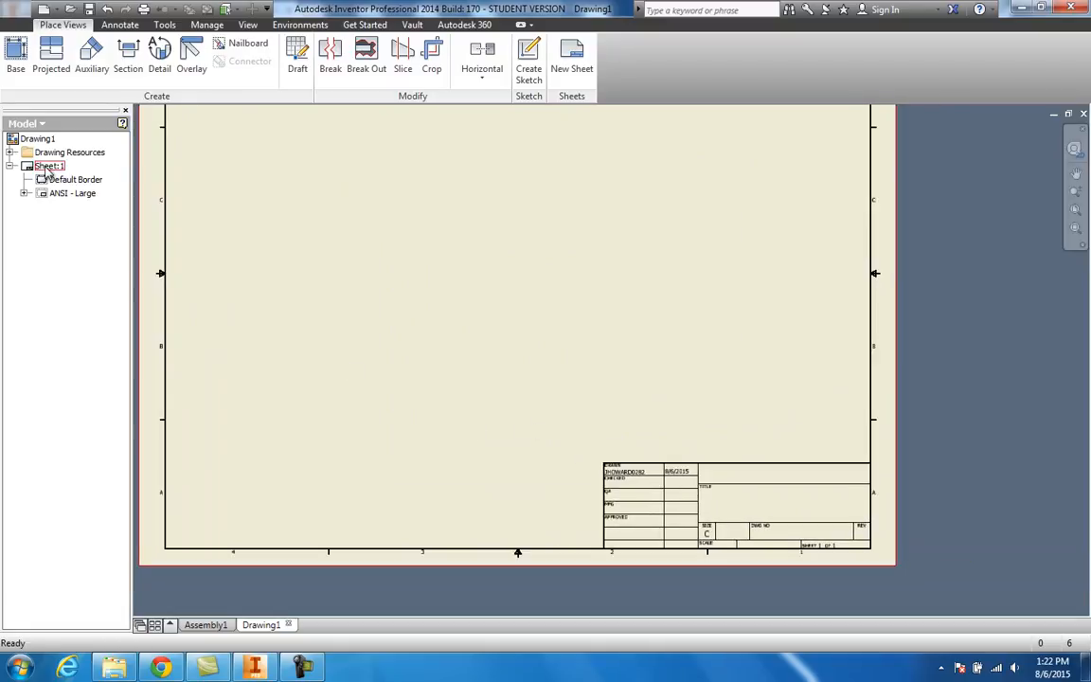
{"action": "right_click", "coordinate": [47, 168]}
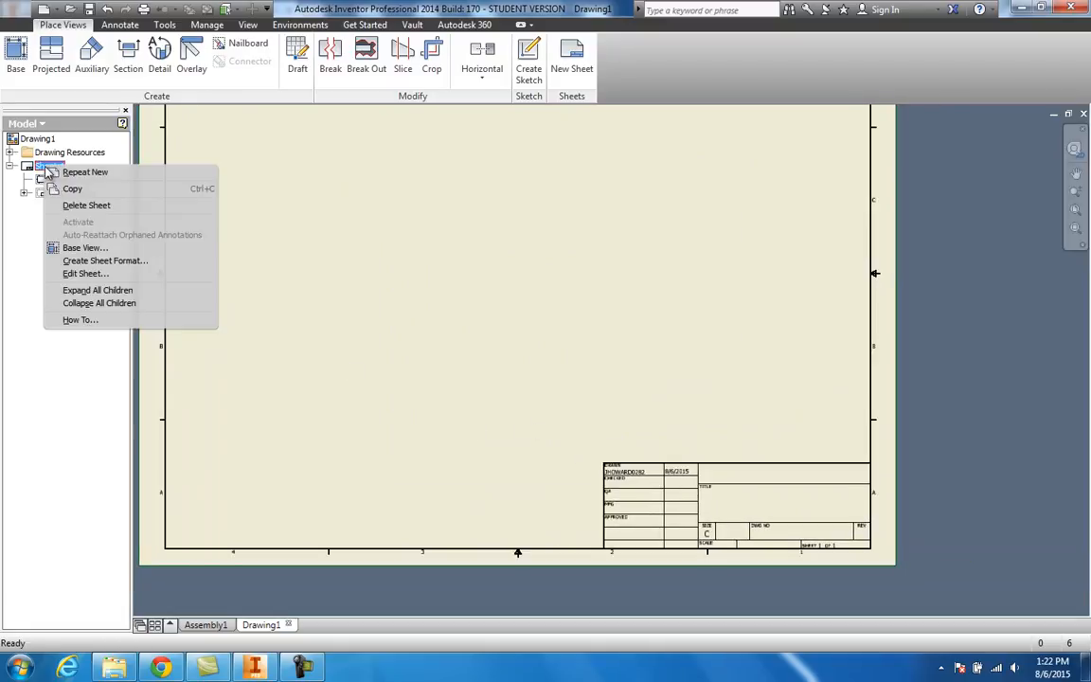
{"action": "left_click", "coordinate": [86, 274]}
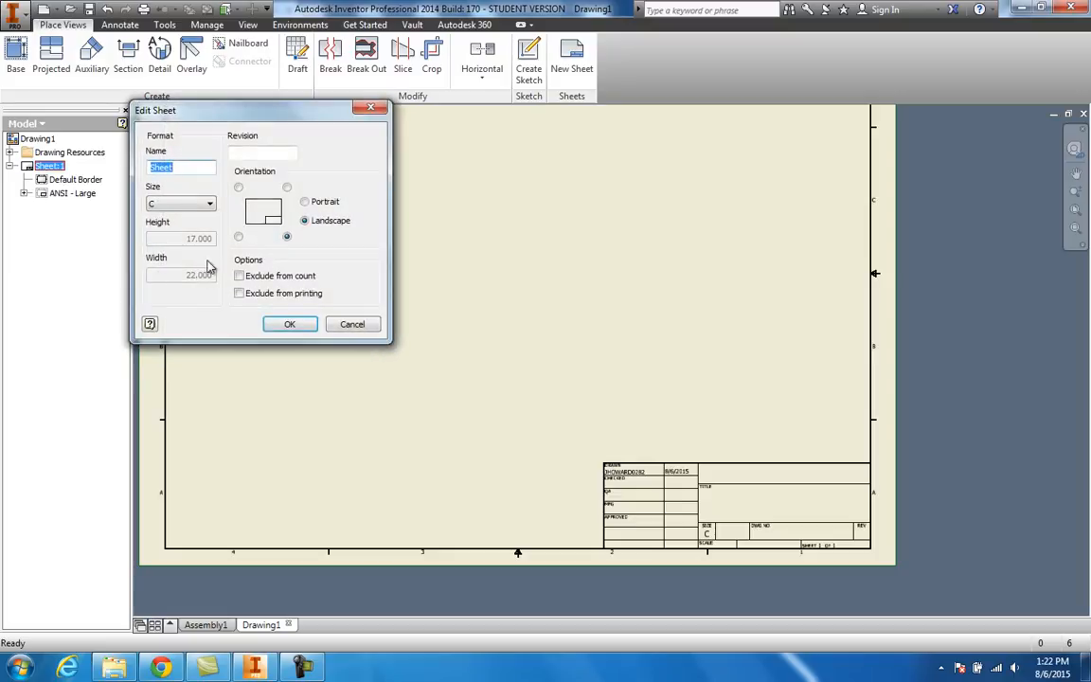
{"action": "left_click", "coordinate": [187, 203]}
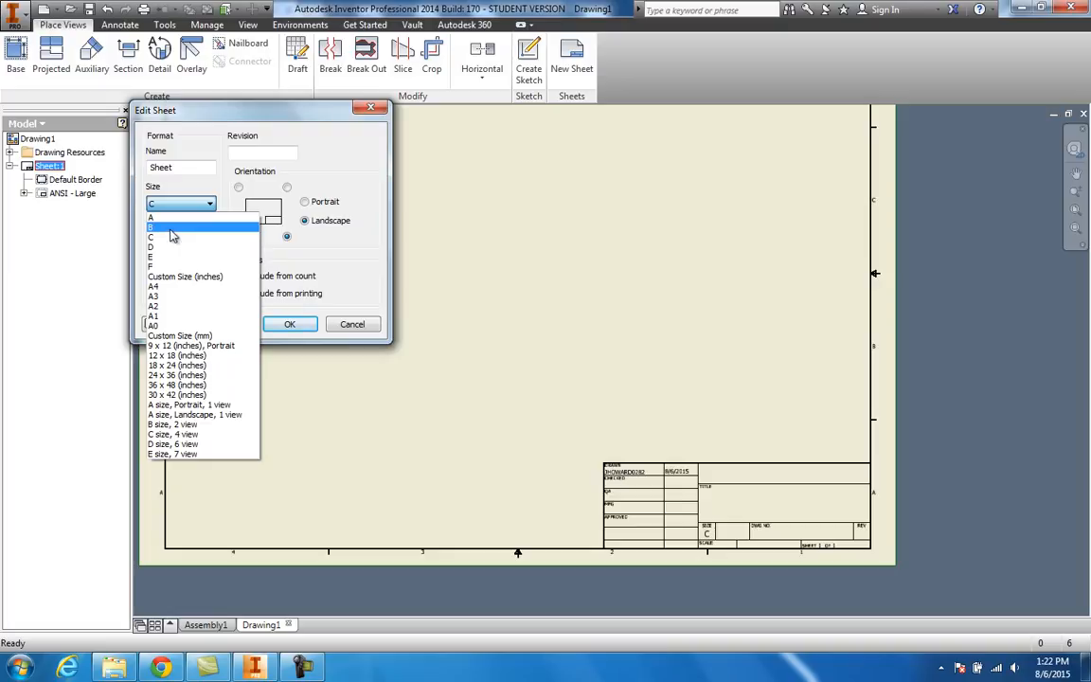
{"action": "left_click", "coordinate": [172, 229]}
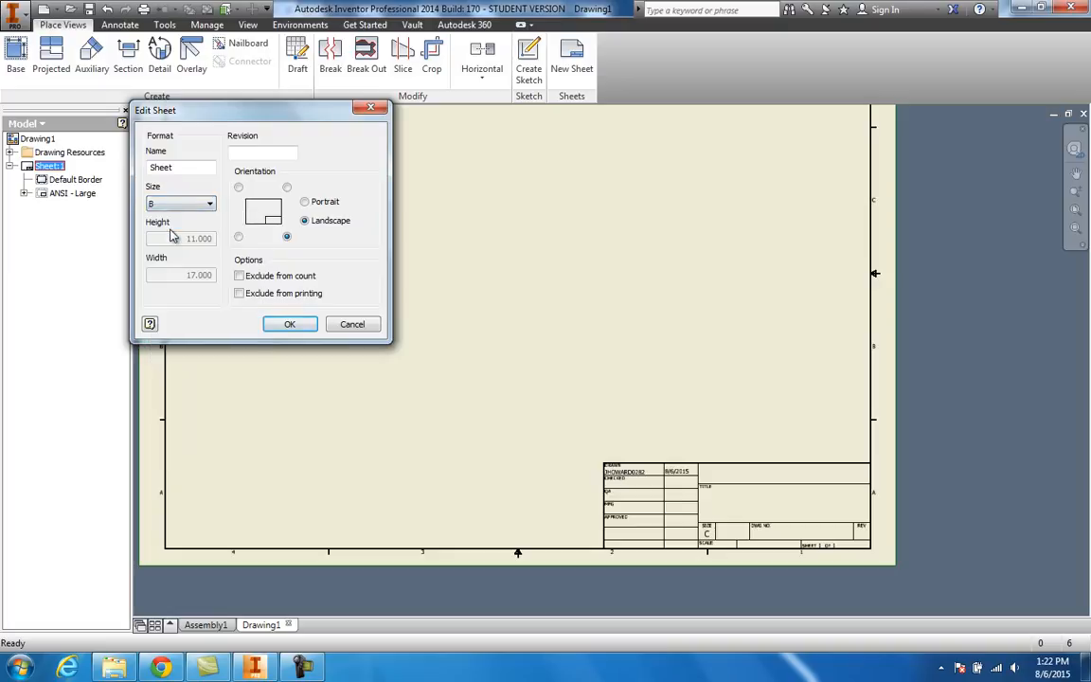
{"action": "left_click", "coordinate": [289, 326]}
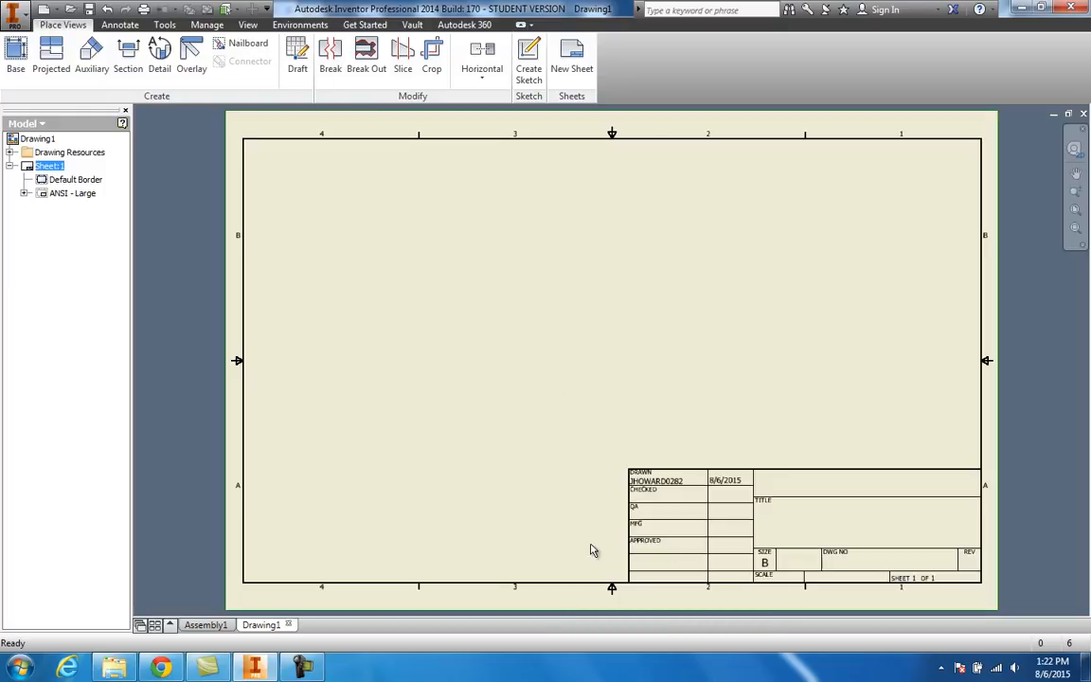
{"action": "scroll", "coordinate": [571, 526], "scroll_direction": "down", "scroll_amount": 3}
{"action": "middle_click_drag", "start_coordinate": [567, 524], "coordinate": [536, 494]}
{"action": "scroll", "coordinate": [559, 514], "scroll_direction": "up", "scroll_amount": 5}
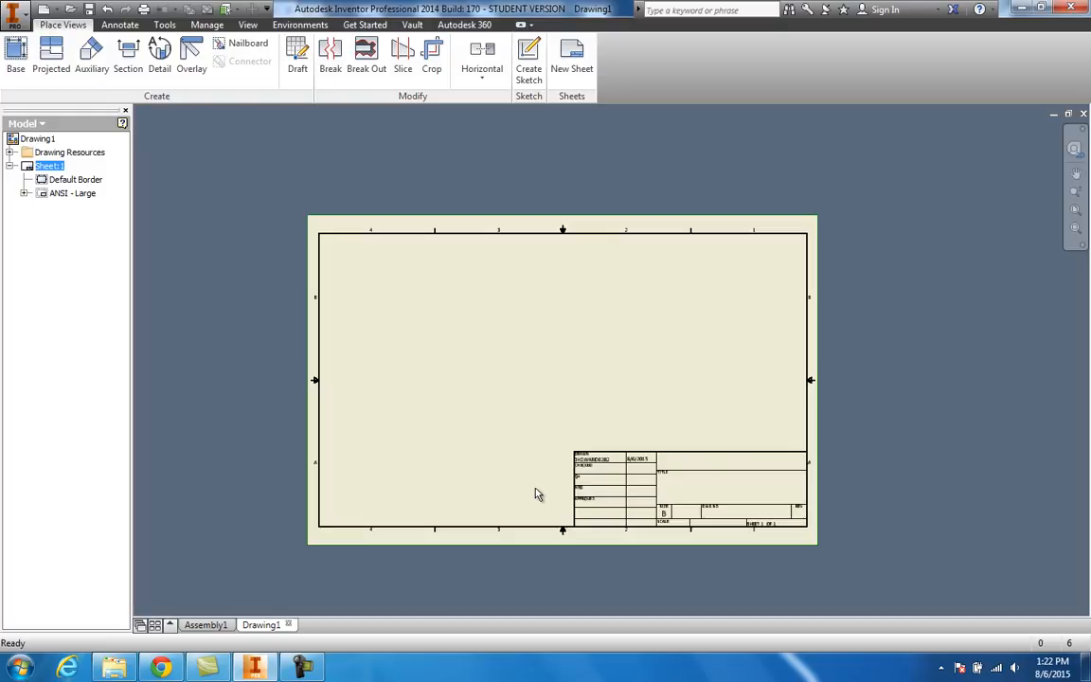
{"action": "left_click", "coordinate": [17, 66]}
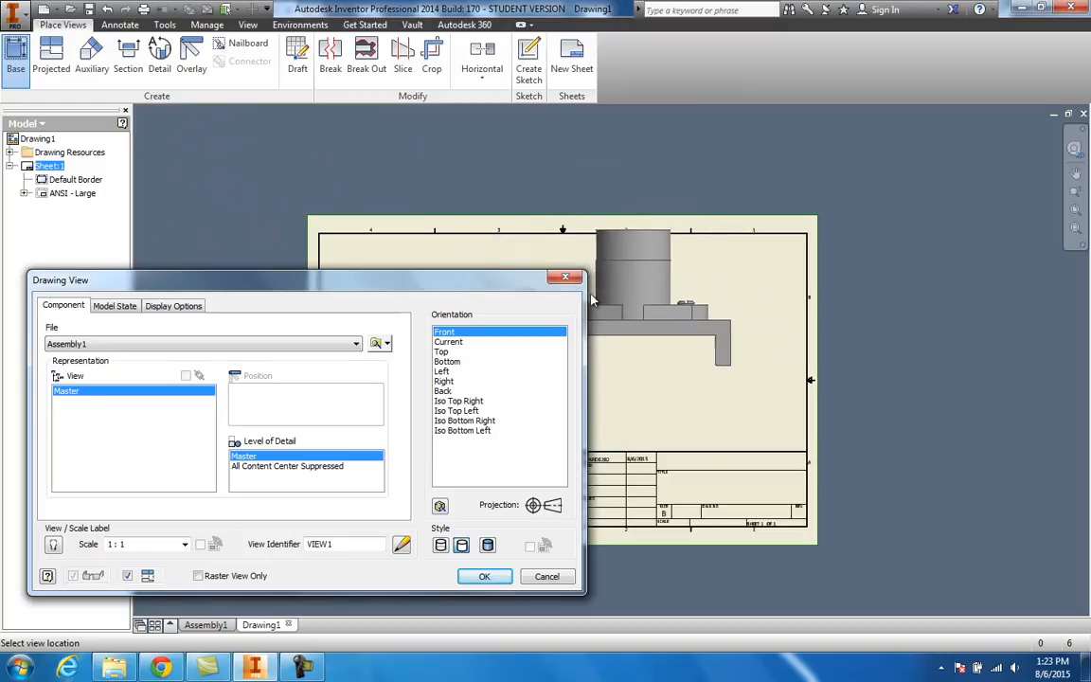
{"action": "left_click", "coordinate": [376, 344]}
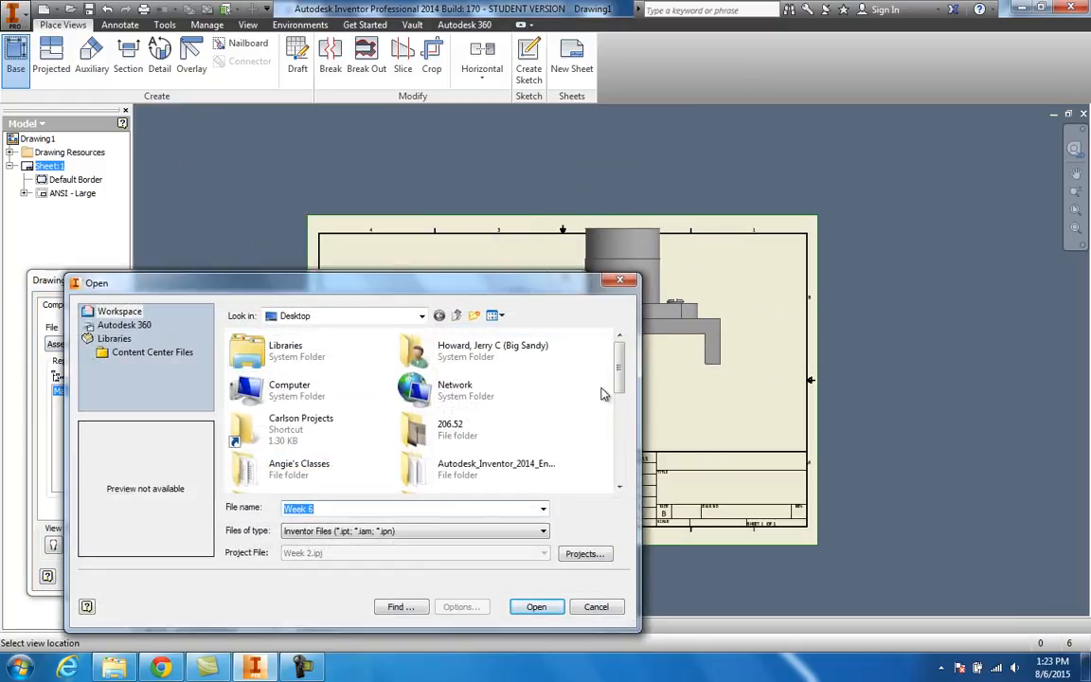
{"action": "left_click_drag", "start_coordinate": [624, 358], "coordinate": [622, 443]}
{"action": "double_click", "coordinate": [469, 434]}
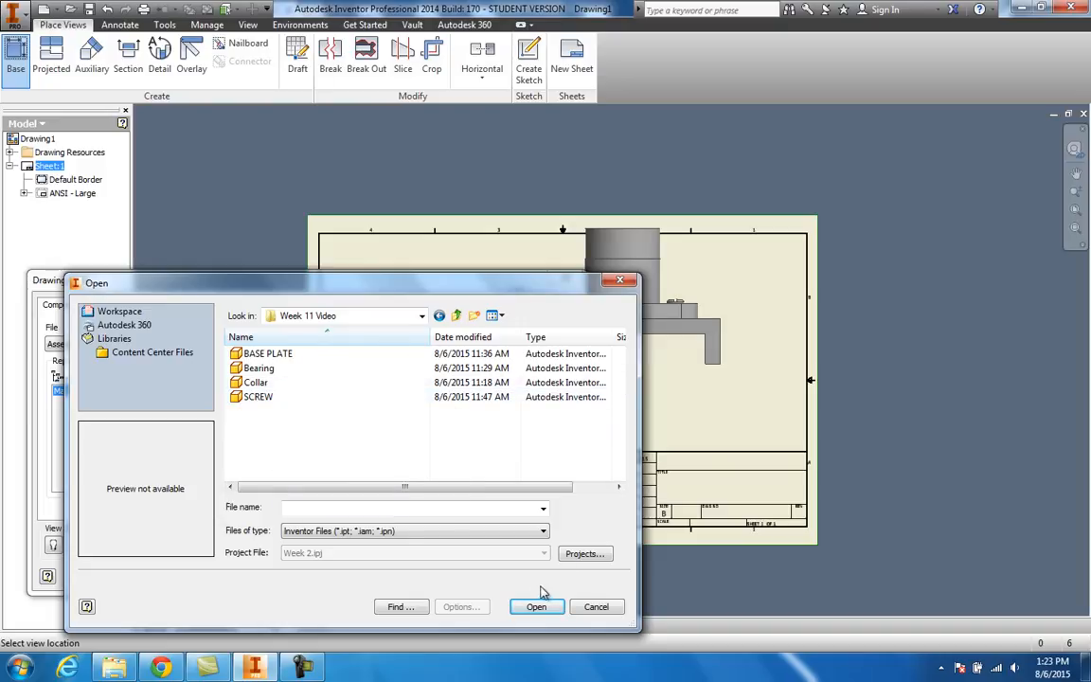
{"action": "left_click", "coordinate": [591, 605]}
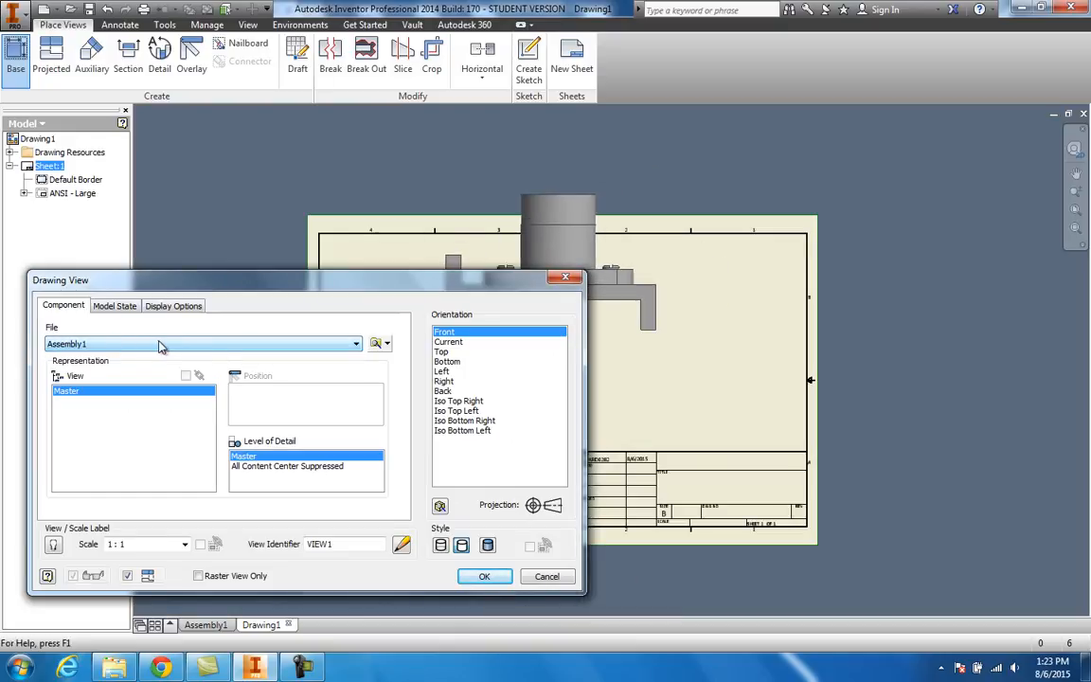
{"action": "mouse_move", "coordinate": [500, 293]}
{"action": "left_mouse_down"}
{"action": "mouse_move", "coordinate": [418, 292]}
{"action": "mouse_move", "coordinate": [464, 299]}
{"action": "left_mouse_up"}
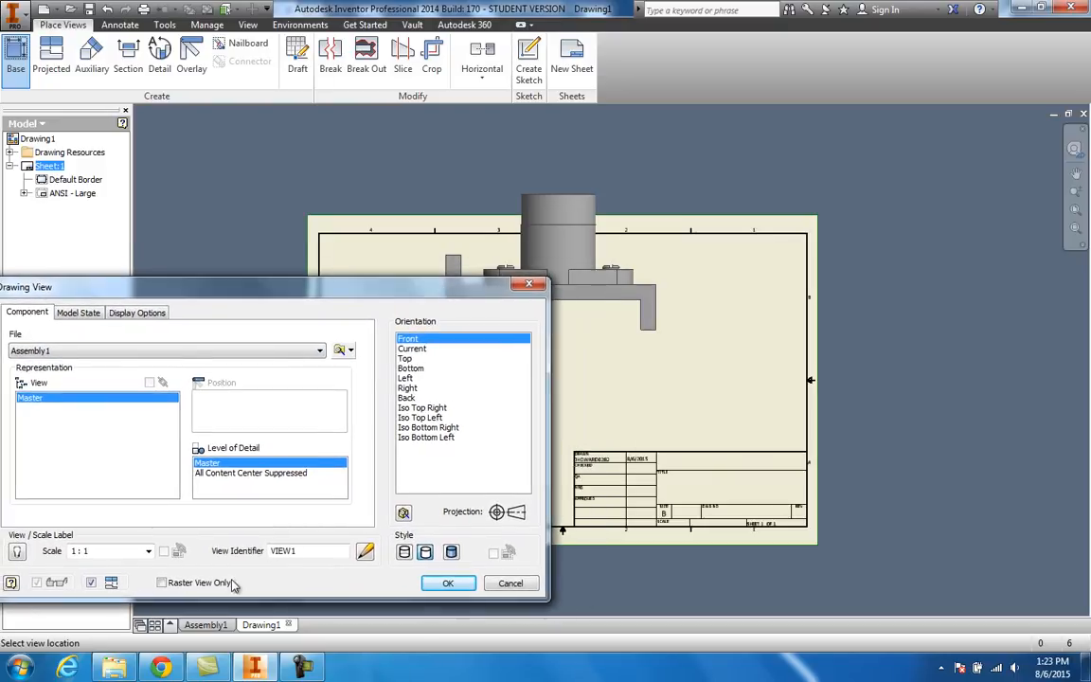
Step: Switch to the open assembly and save it in the Week 11 Video folder as Shaft Support Assembly
{"action": "left_click", "coordinate": [206, 625]}
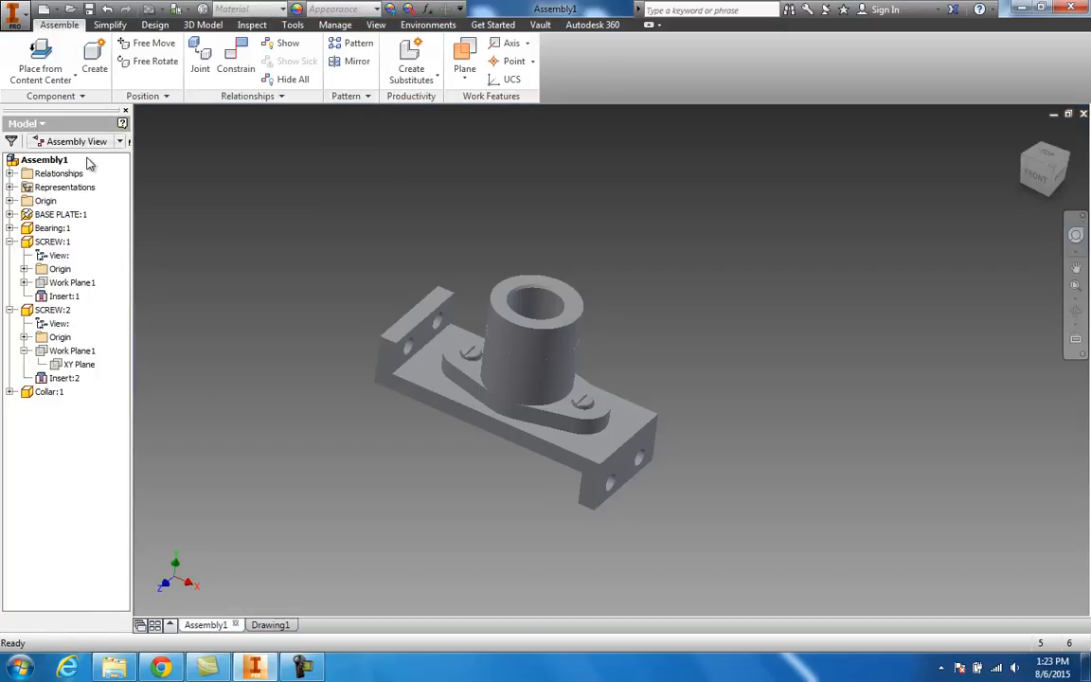
{"action": "left_click", "coordinate": [88, 9]}
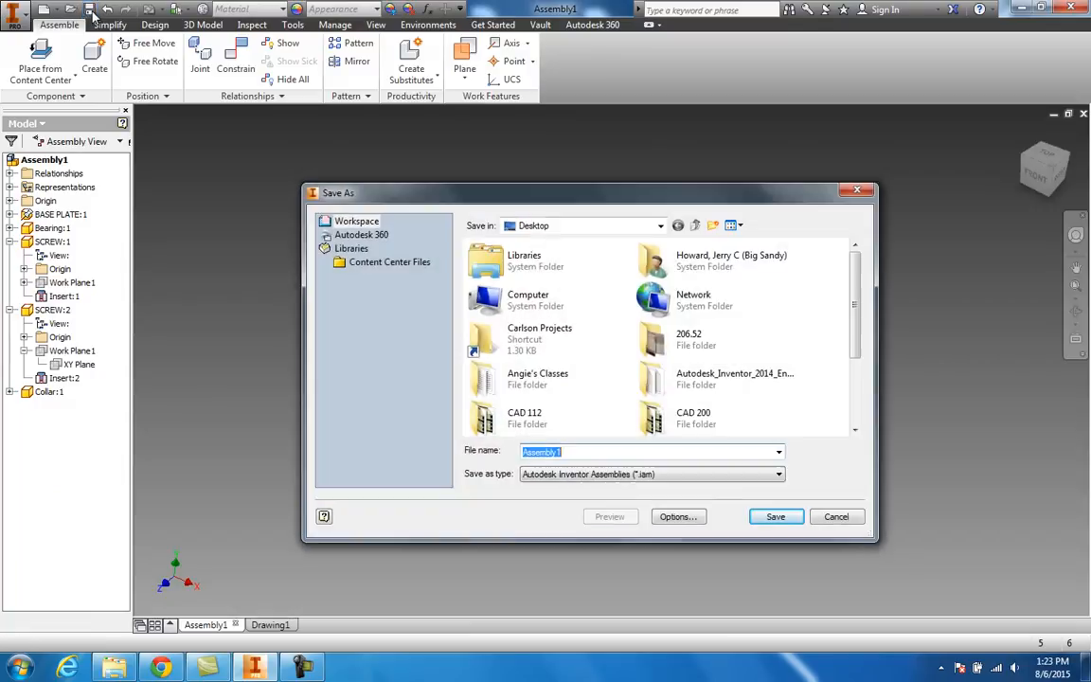
{"action": "left_click_drag", "start_coordinate": [854, 317], "coordinate": [856, 371]}
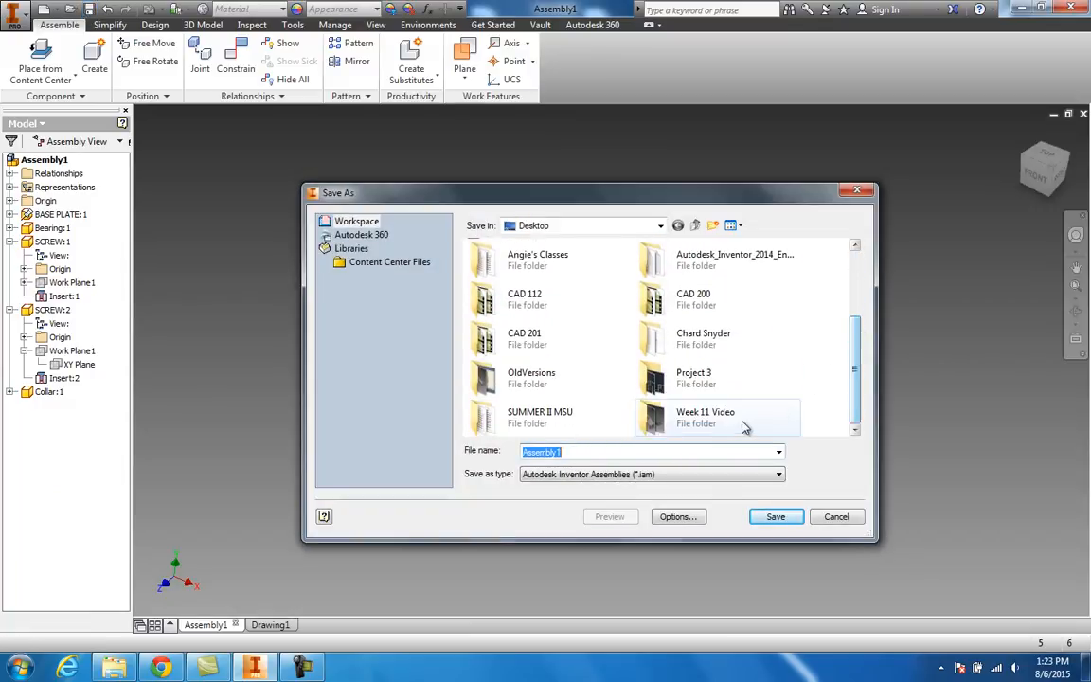
{"action": "double_click", "coordinate": [706, 415]}
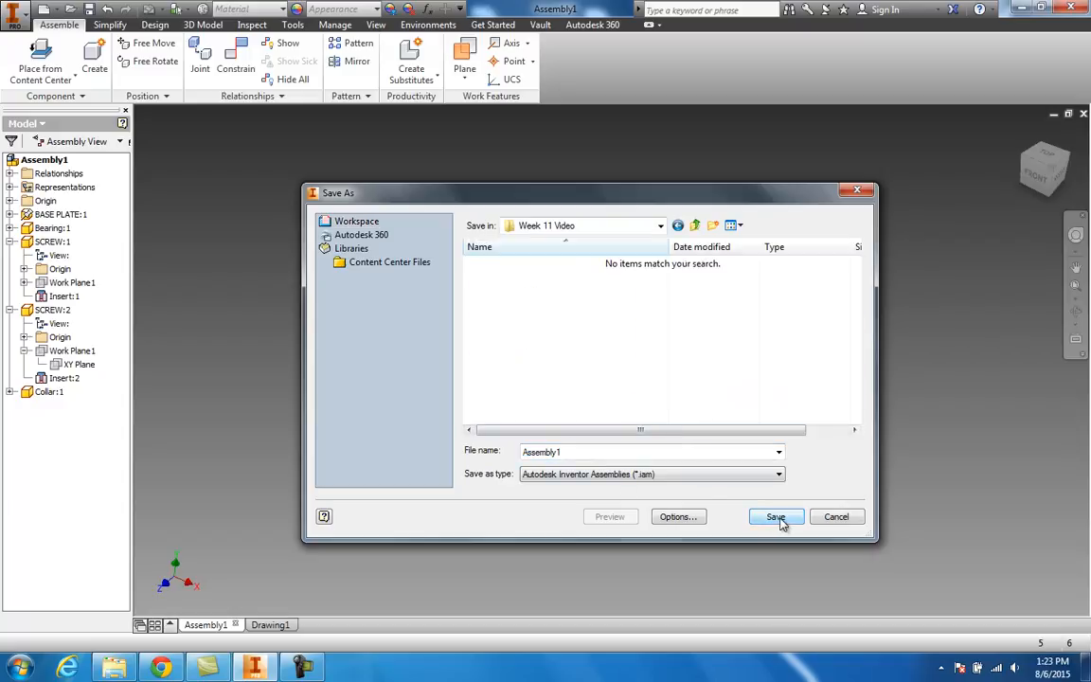
{"action": "left_click", "coordinate": [572, 452]}
{"action": "key", "text": "BackSpace"}
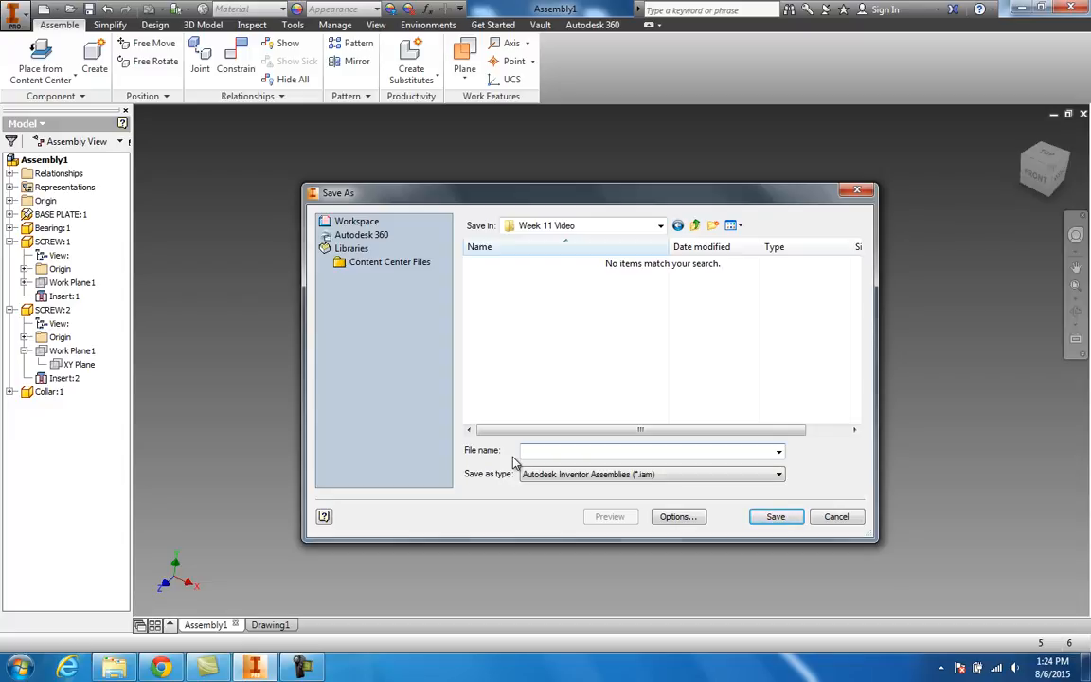
{"action": "type", "text": "The"}
{"action": "type", "text": "s"}
{"action": "left_click", "coordinate": [776, 516]}
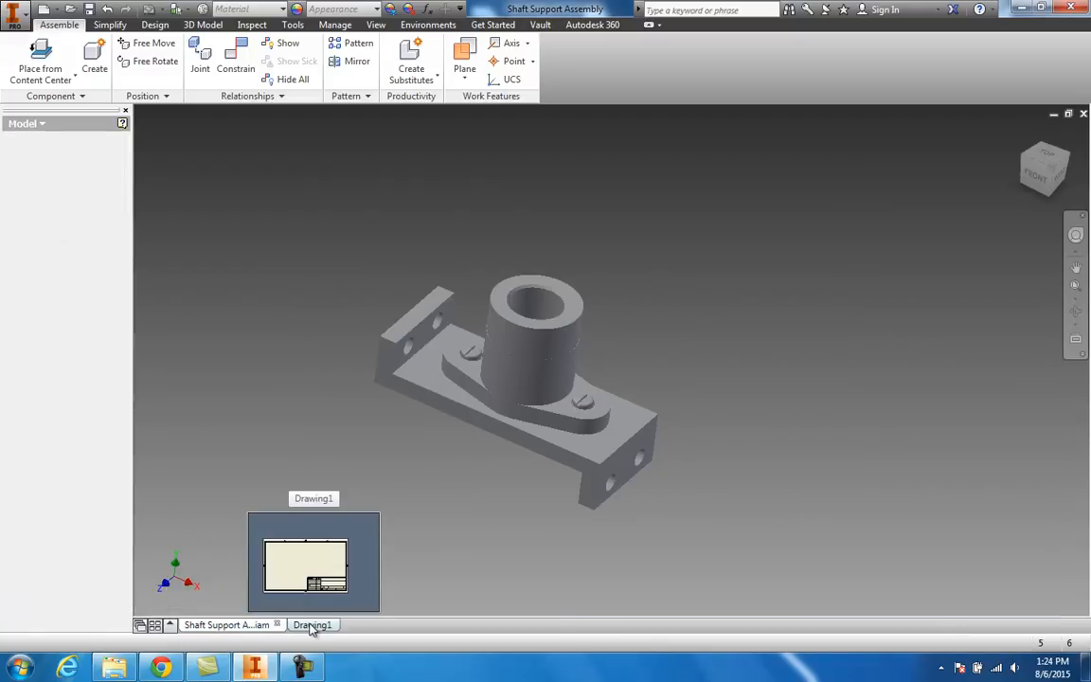
Step: Return to Drawing1 and start a base view of Shaft Support Assembly.iam on the B-size sheet
{"action": "left_click", "coordinate": [312, 626]}
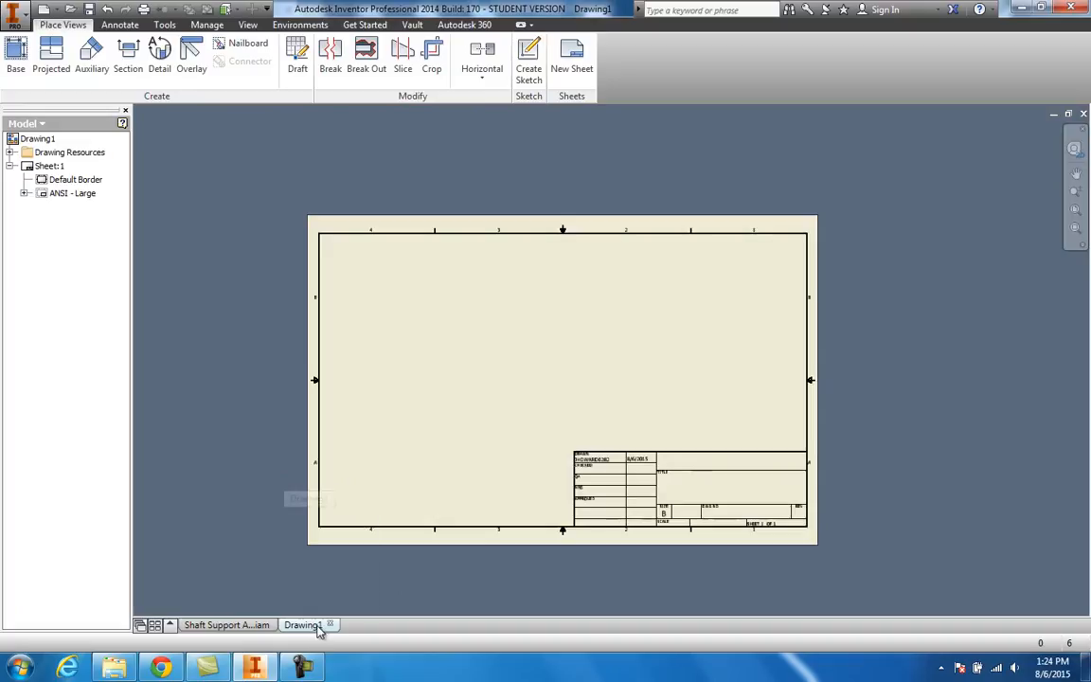
{"action": "scroll", "coordinate": [438, 481], "scroll_direction": "down", "scroll_amount": 2}
{"action": "scroll", "coordinate": [431, 479], "scroll_direction": "up", "scroll_amount": 3}
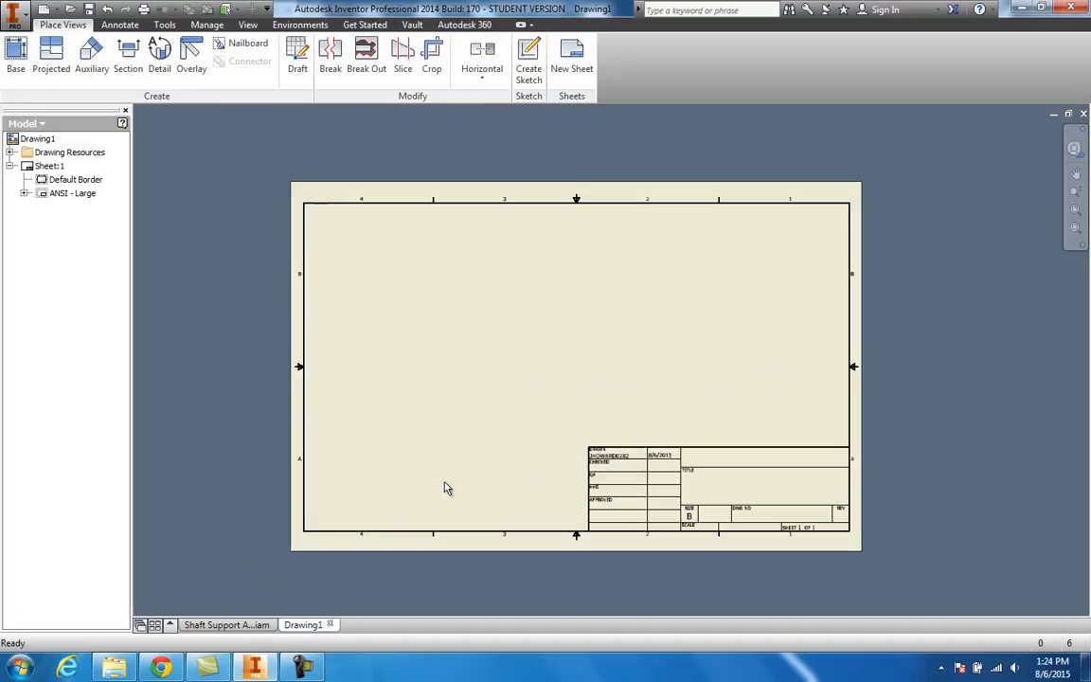
{"action": "left_click_drag", "start_coordinate": [424, 476], "coordinate": [401, 474]}
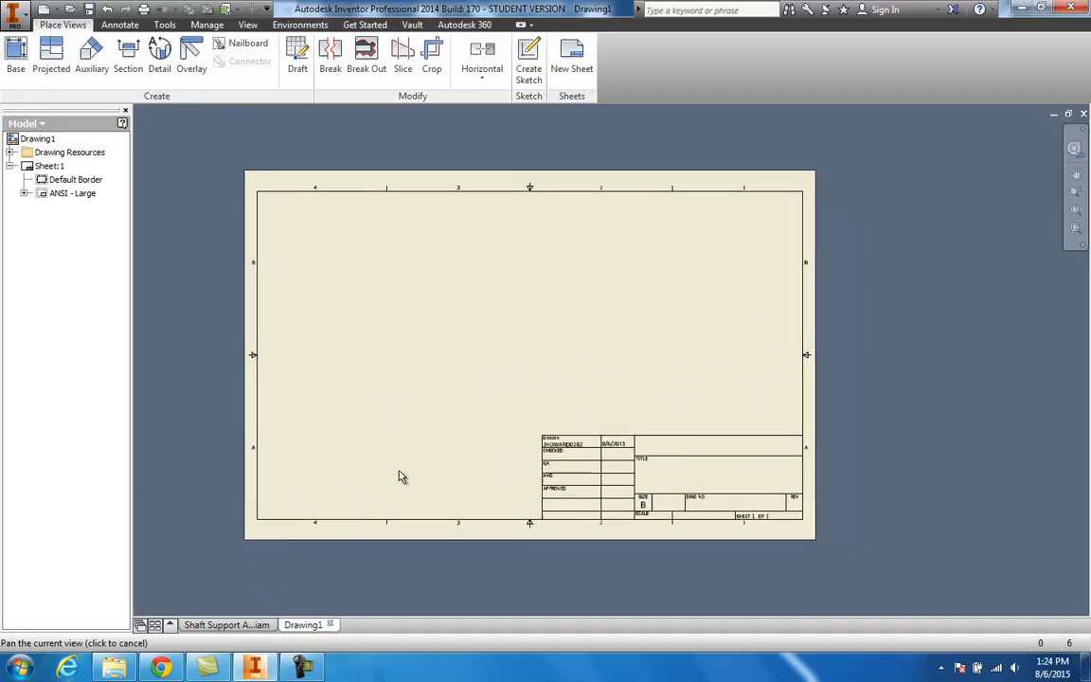
{"action": "left_click", "coordinate": [16, 59]}
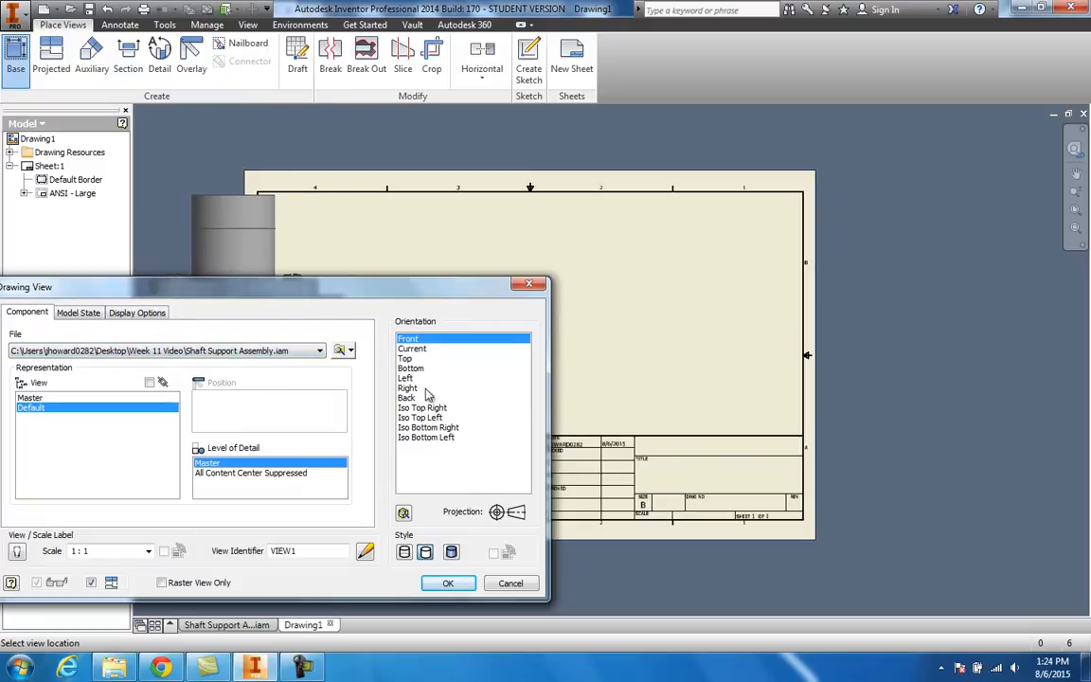
{"action": "left_click", "coordinate": [458, 274]}
{"action": "left_click_drag", "start_coordinate": [459, 293], "coordinate": [409, 311]}
{"action": "mouse_move", "coordinate": [457, 276]}
{"action": "left_mouse_down"}
{"action": "mouse_move", "coordinate": [628, 299]}
{"action": "mouse_move", "coordinate": [536, 313]}
{"action": "left_mouse_up"}
{"action": "mouse_move", "coordinate": [438, 311]}
{"action": "left_mouse_down"}
{"action": "mouse_move", "coordinate": [358, 293]}
{"action": "mouse_move", "coordinate": [334, 252]}
{"action": "mouse_move", "coordinate": [516, 241]}
{"action": "left_mouse_up"}
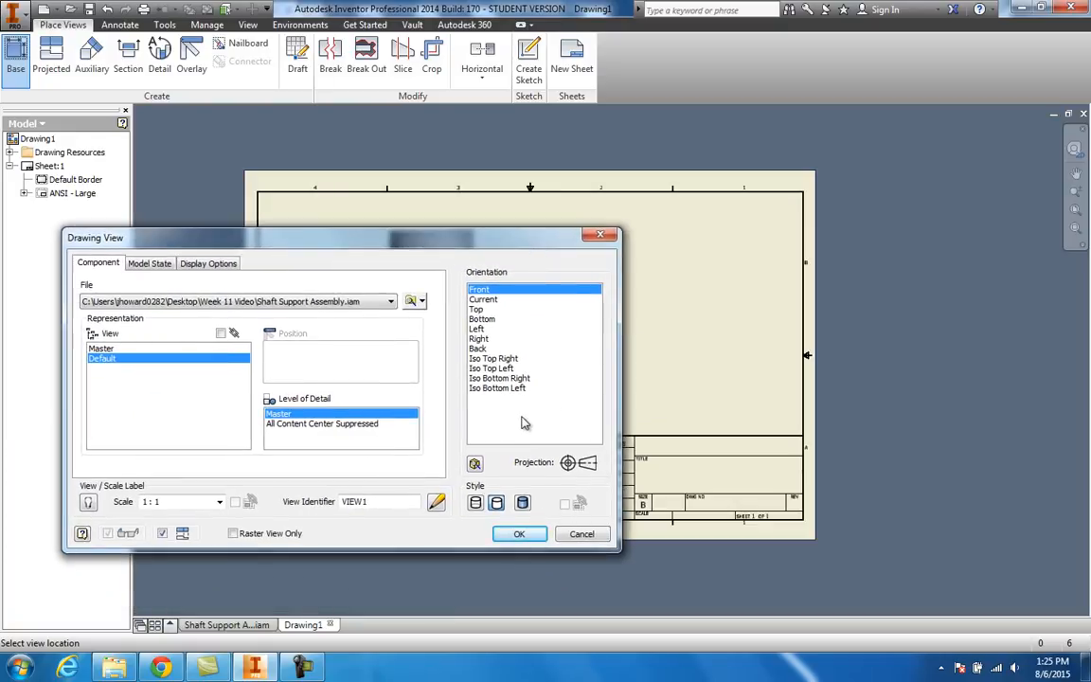
{"action": "left_click_drag", "start_coordinate": [485, 244], "coordinate": [558, 254]}
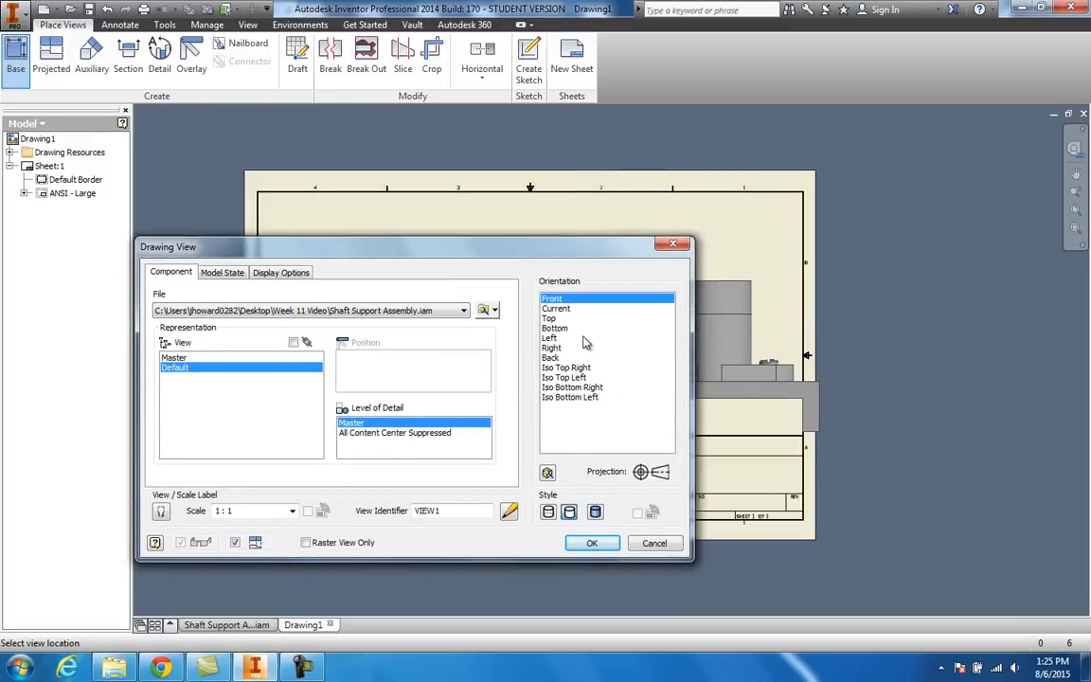
Step: Define a custom isometric orientation for the base view, showing the assembly's top, front and right sides
{"action": "left_click", "coordinate": [548, 474]}
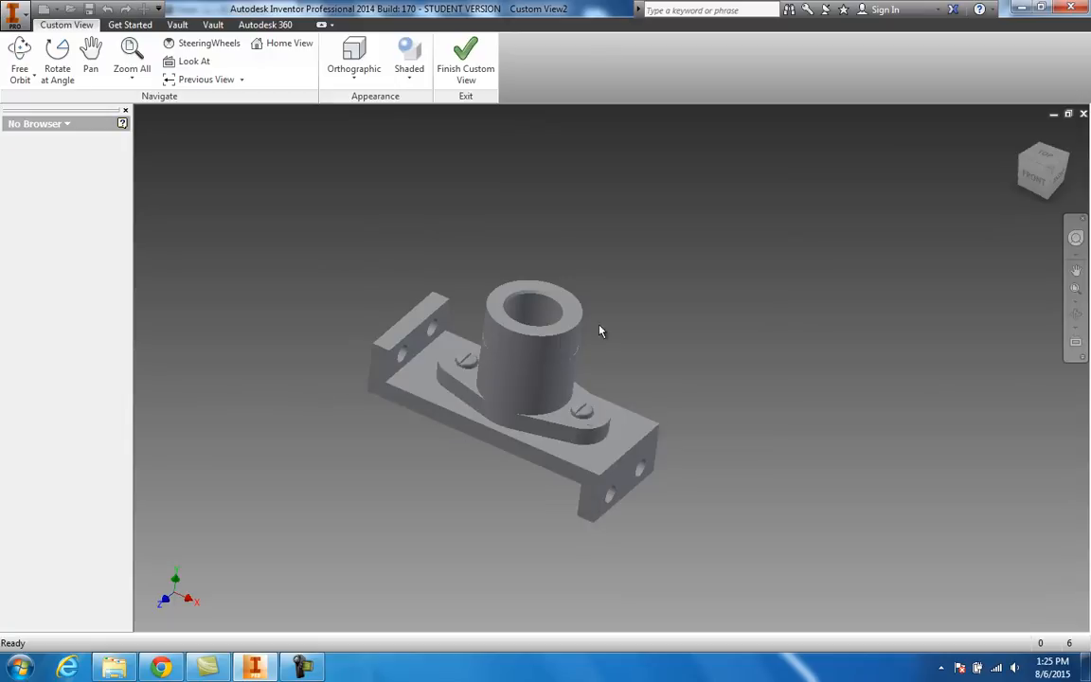
{"action": "left_click", "coordinate": [1051, 171]}
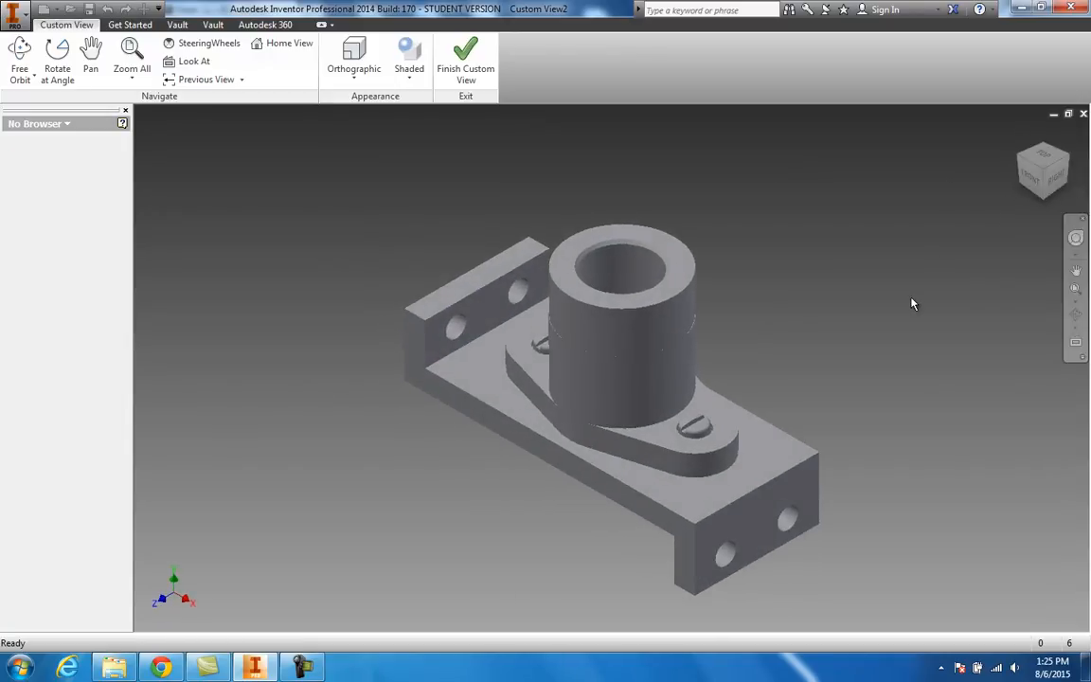
{"action": "left_click", "coordinate": [465, 59]}
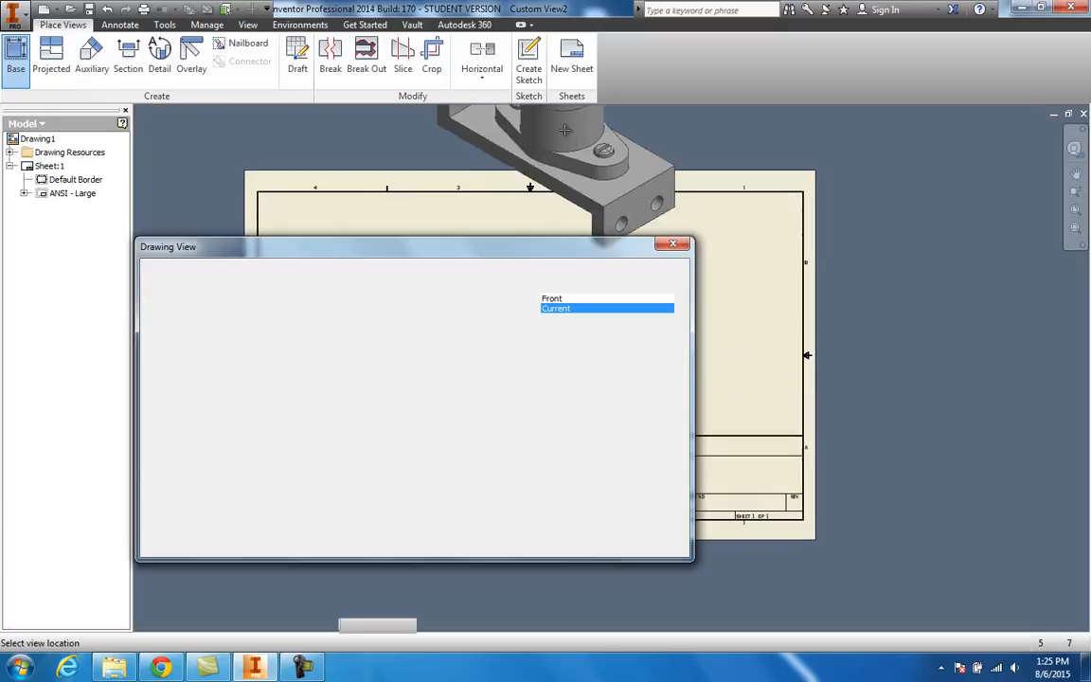
Step: Set the base view's style to shaded with hidden lines removed, and clear the dialog off the sheet
{"action": "mouse_move", "coordinate": [578, 248]}
{"action": "left_mouse_down"}
{"action": "mouse_move", "coordinate": [479, 398]}
{"action": "mouse_move", "coordinate": [450, 263]}
{"action": "left_mouse_up"}
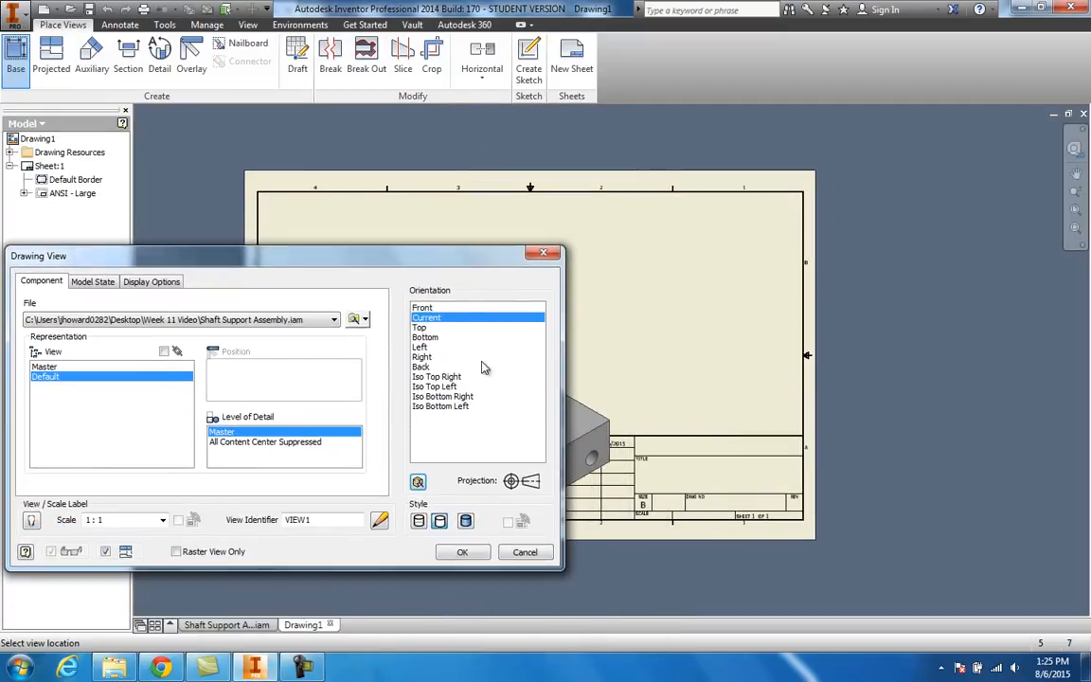
{"action": "left_click", "coordinate": [441, 522]}
{"action": "left_click", "coordinate": [465, 522]}
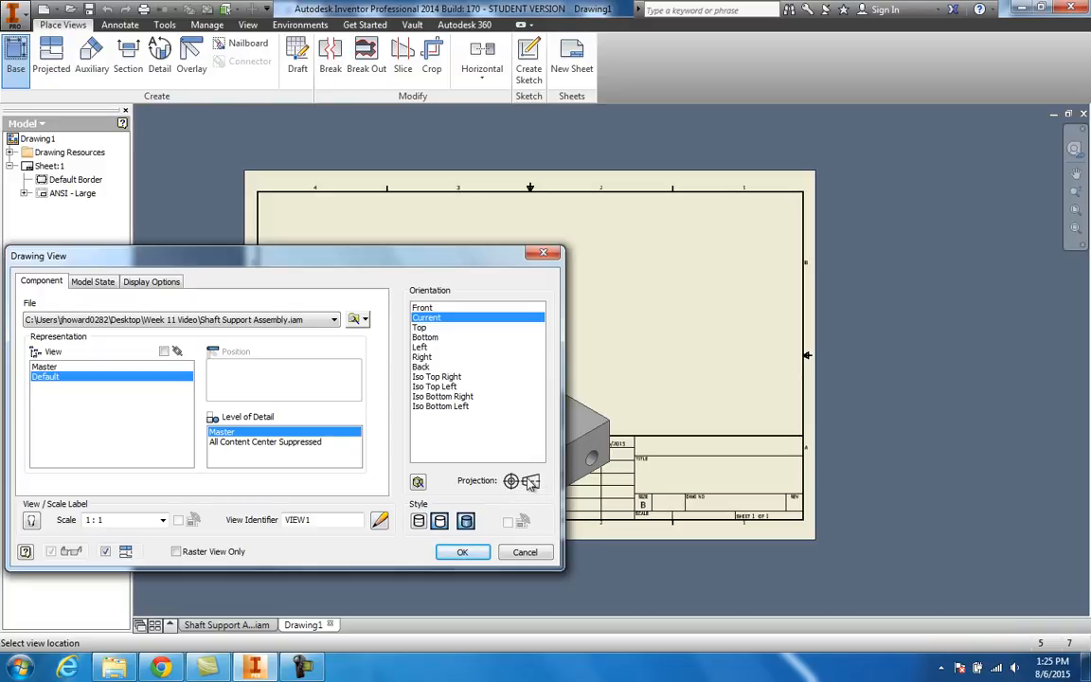
{"action": "left_click_drag", "start_coordinate": [465, 261], "coordinate": [321, 312]}
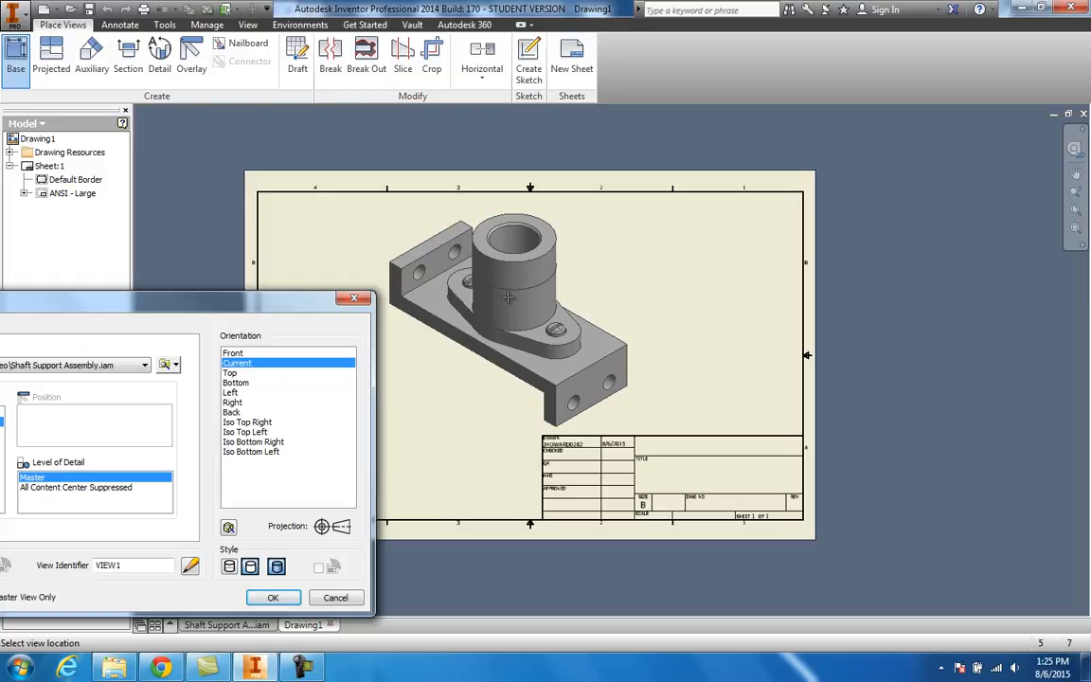
Step: Place the shaded isometric base view in the upper middle of the sheet without adding any projected views
{"action": "left_click", "coordinate": [508, 297]}
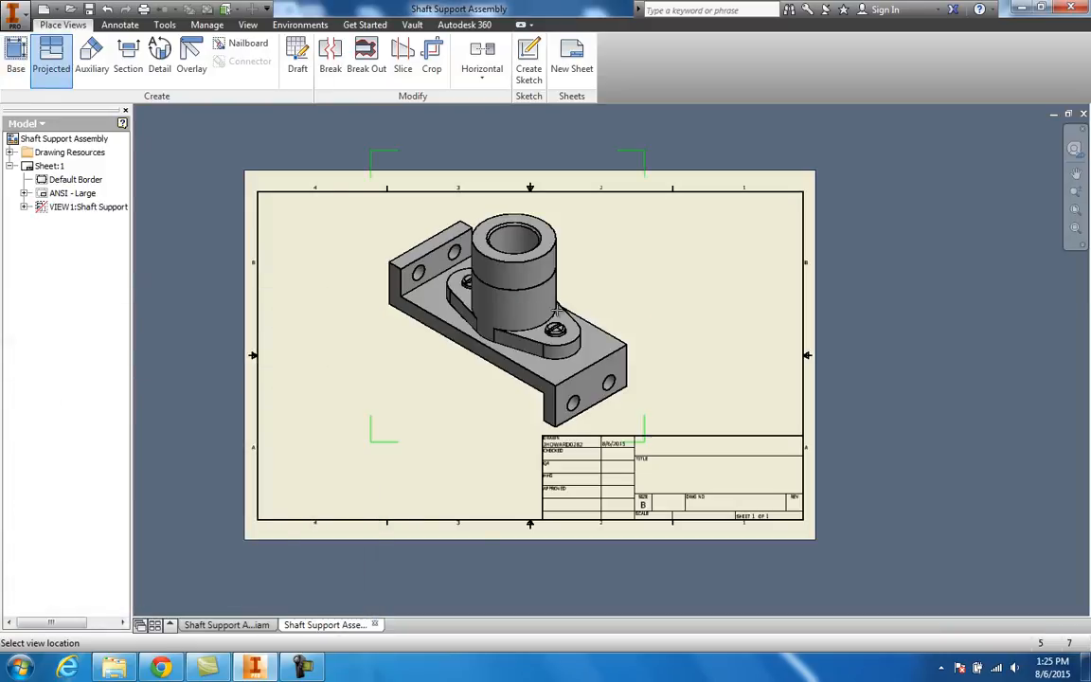
{"action": "key", "text": "Escape"}
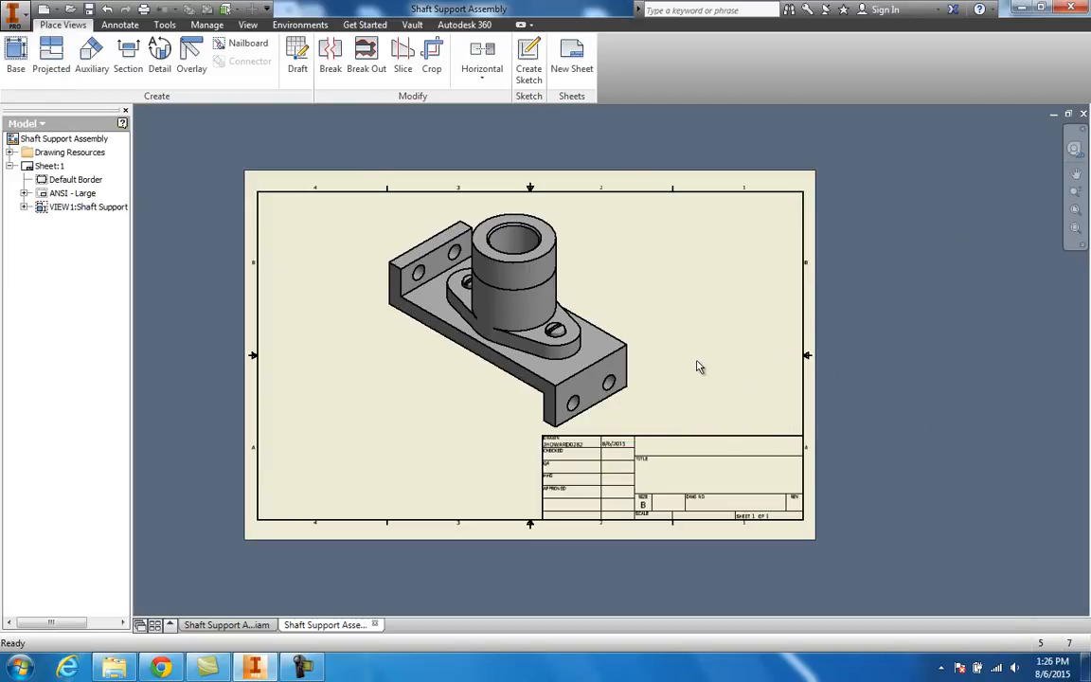
{"action": "scroll", "coordinate": [704, 371], "scroll_direction": "up", "scroll_amount": 3}
{"action": "scroll", "coordinate": [673, 362], "scroll_direction": "down", "scroll_amount": 2}
{"action": "middle_click_drag", "start_coordinate": [668, 368], "coordinate": [659, 372]}
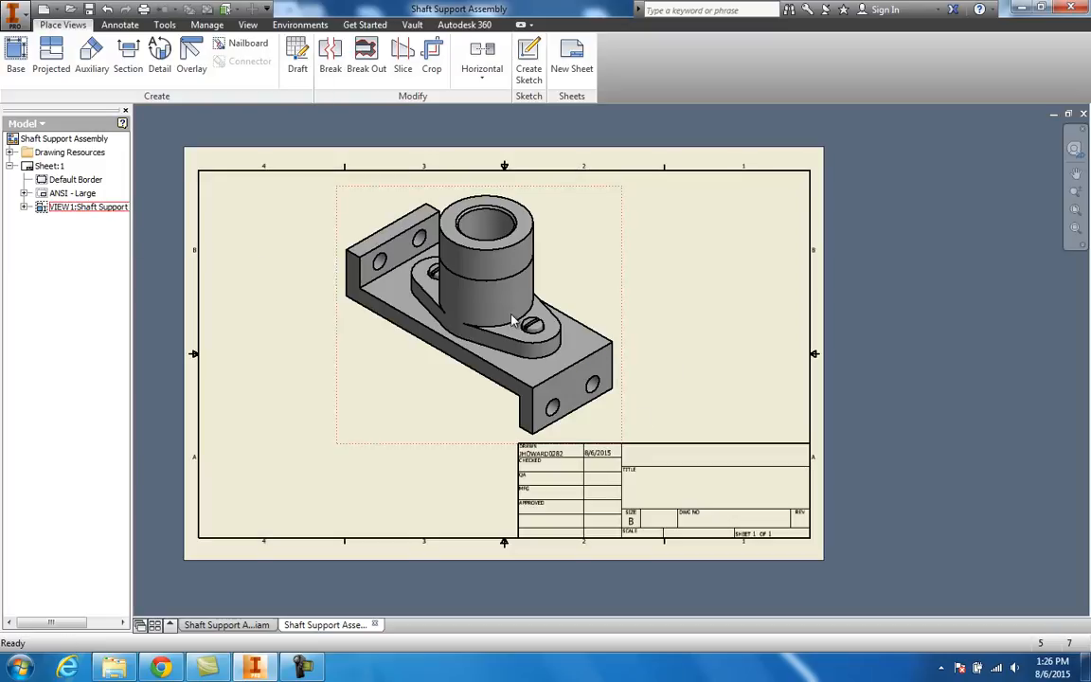
Step: Check the scale in the placed isometric view's settings and leave the settings unchanged
{"action": "right_click", "coordinate": [562, 265]}
{"action": "left_click", "coordinate": [561, 299]}
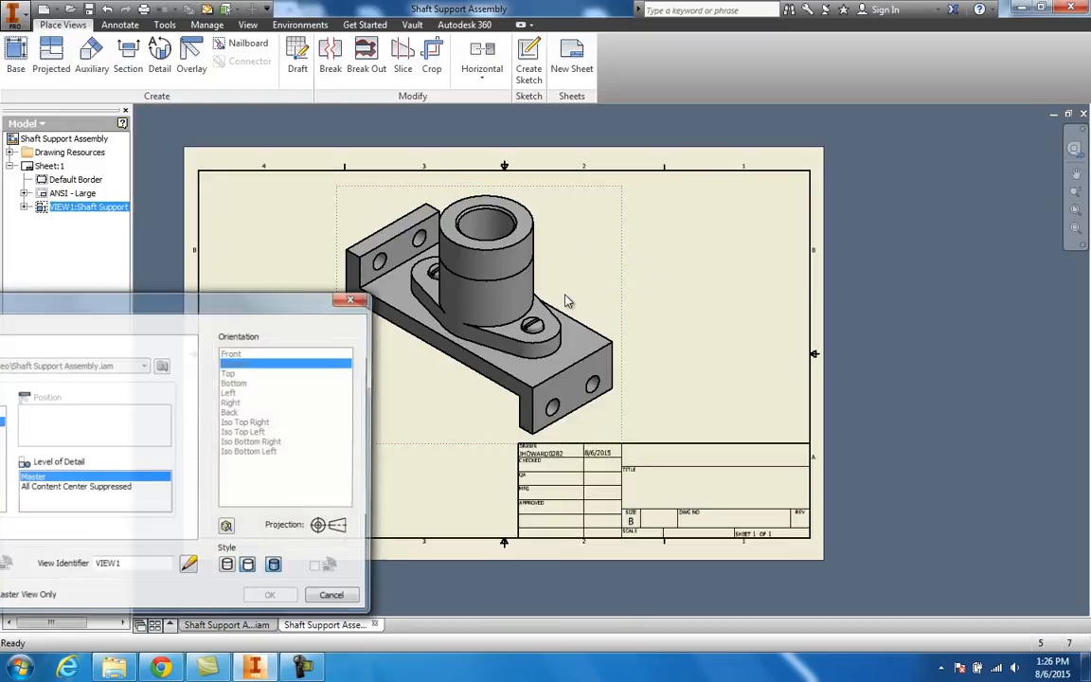
{"action": "mouse_move", "coordinate": [254, 311]}
{"action": "left_mouse_down"}
{"action": "mouse_move", "coordinate": [499, 256]}
{"action": "mouse_move", "coordinate": [508, 286]}
{"action": "left_mouse_up"}
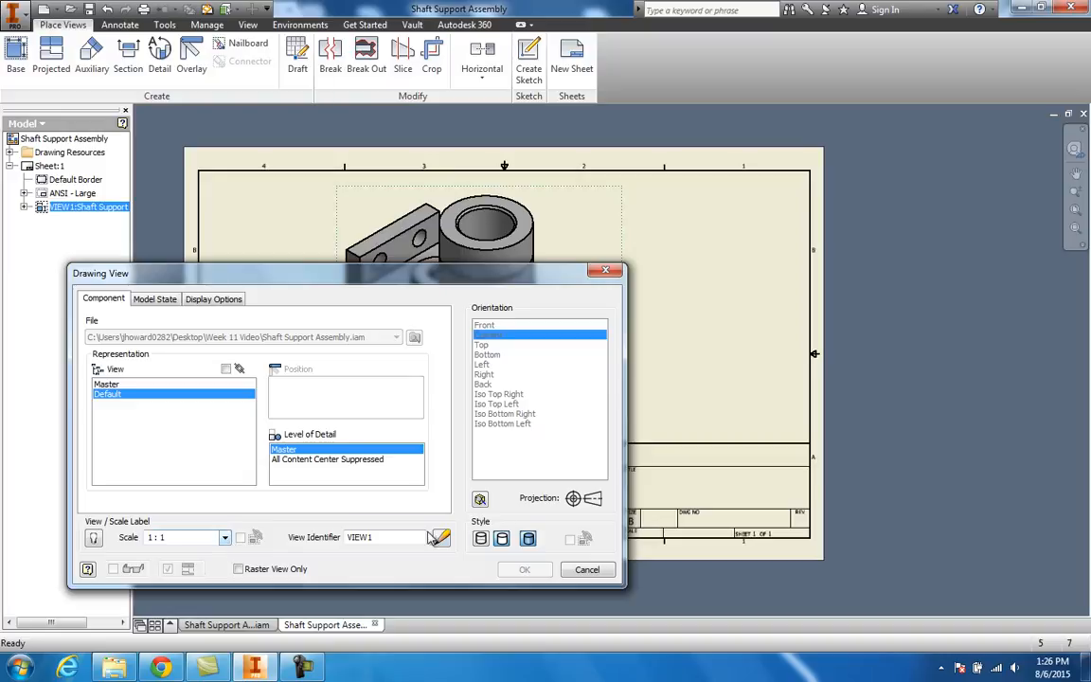
{"action": "left_click", "coordinate": [587, 570]}
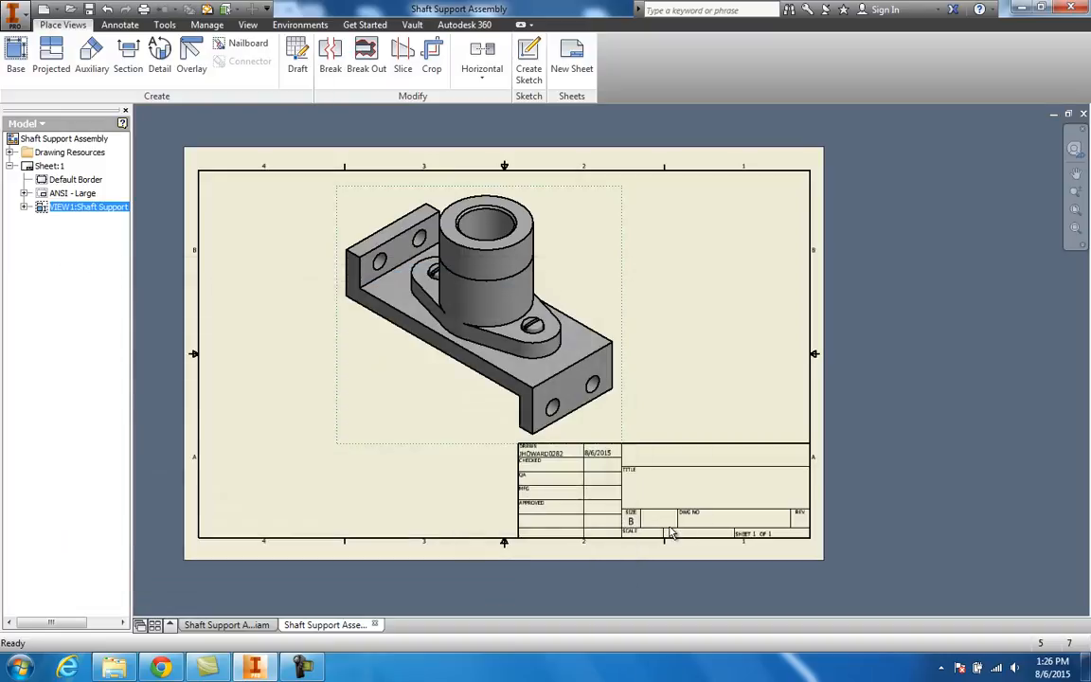
Step: Add a text note reading 1:1 at the SCALE field of the title block
{"action": "scroll", "coordinate": [647, 546], "scroll_direction": "up", "scroll_amount": 2}
{"action": "scroll", "coordinate": [647, 541], "scroll_direction": "down", "scroll_amount": 5}
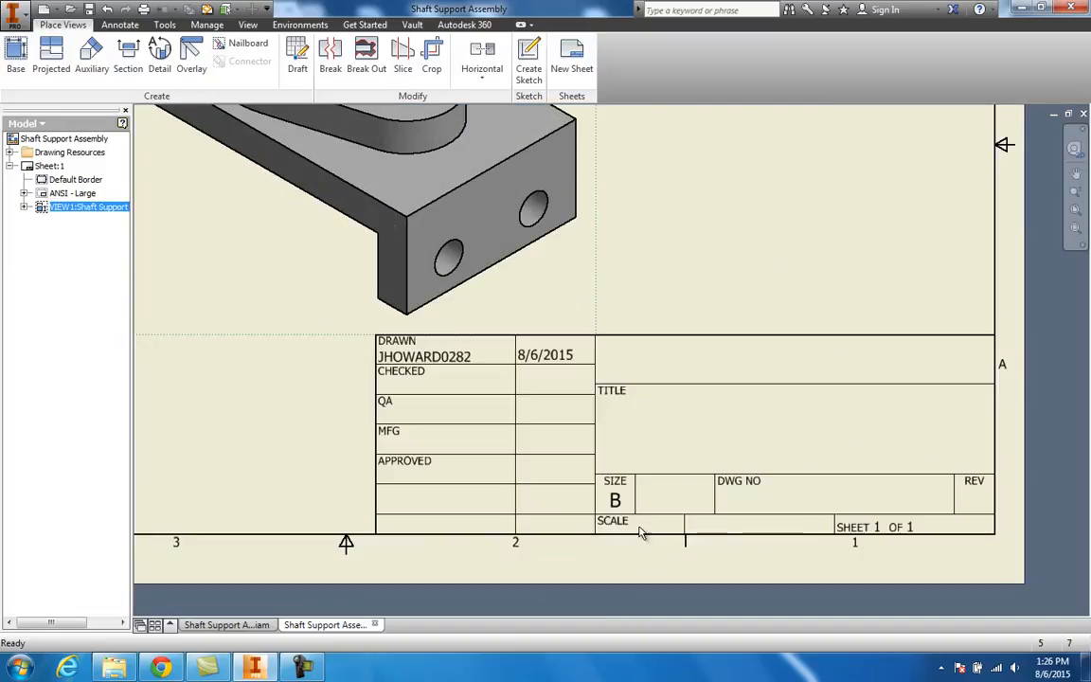
{"action": "scroll", "coordinate": [640, 533], "scroll_direction": "up", "scroll_amount": 2}
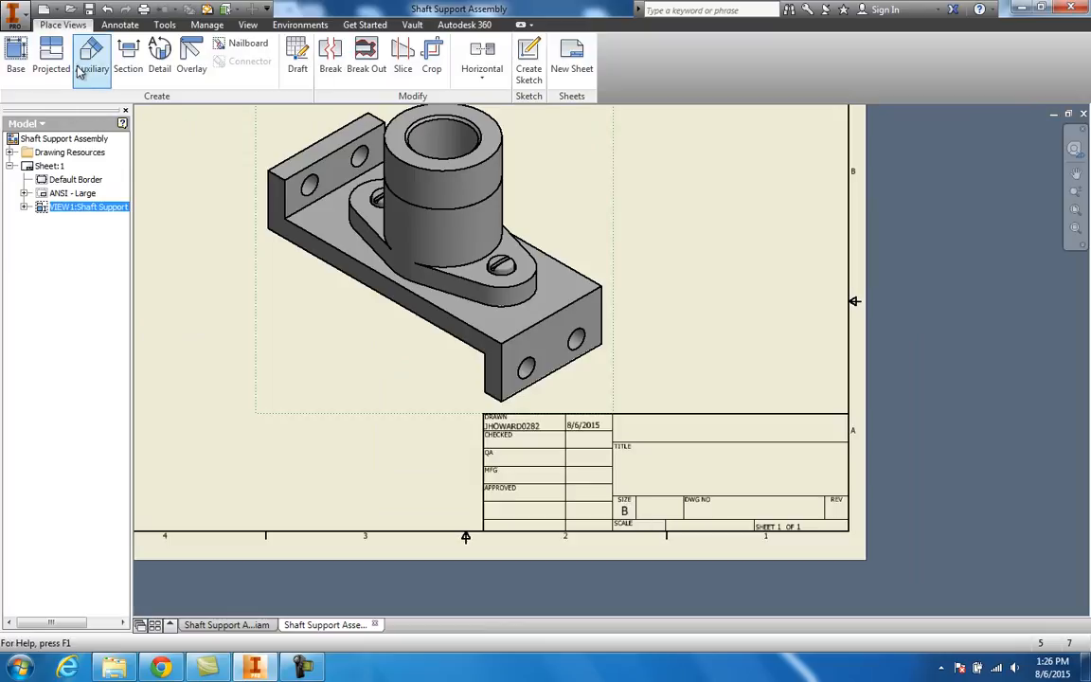
{"action": "left_click", "coordinate": [119, 25]}
{"action": "left_click", "coordinate": [293, 57]}
{"action": "scroll", "coordinate": [630, 532], "scroll_direction": "down", "scroll_amount": 1}
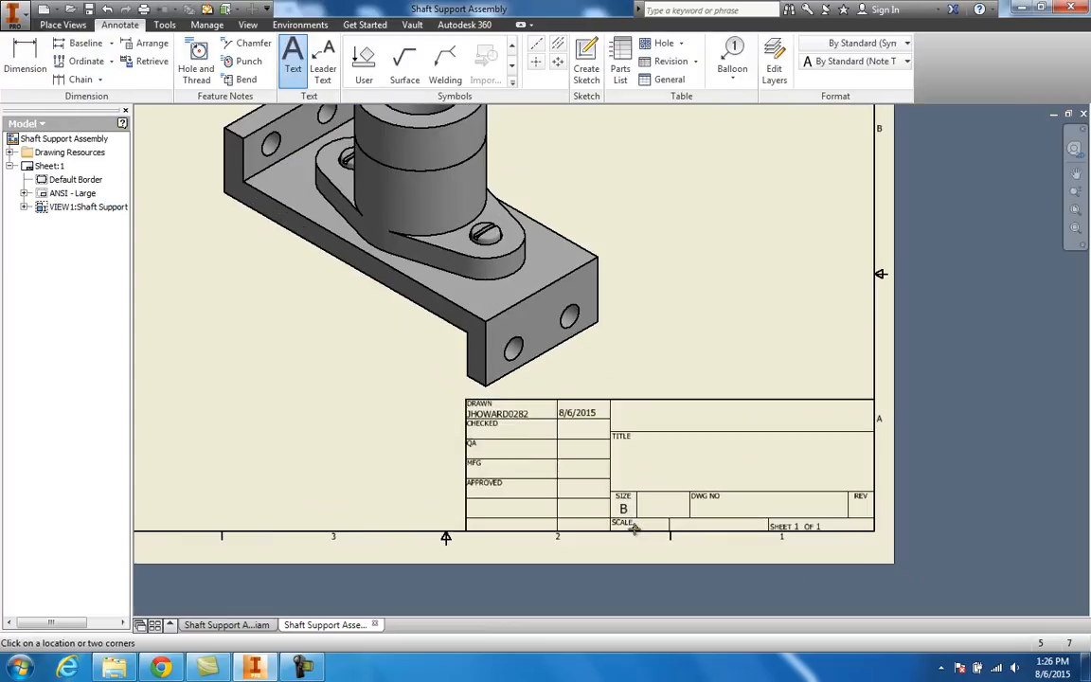
{"action": "left_click", "coordinate": [640, 528]}
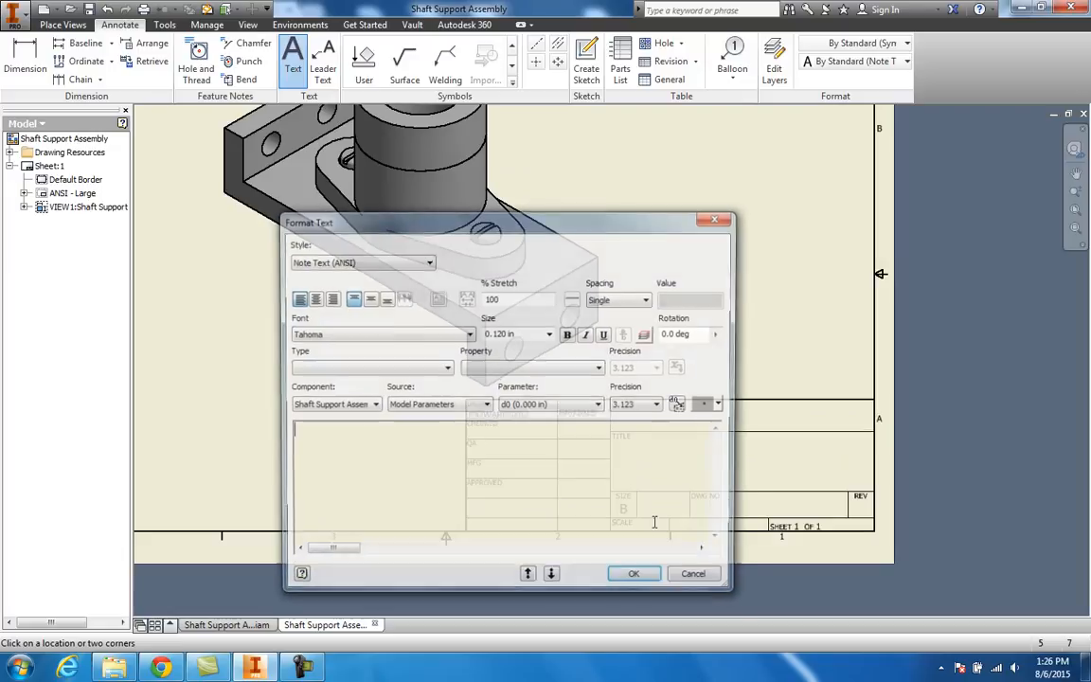
{"action": "type", "text": "1:1"}
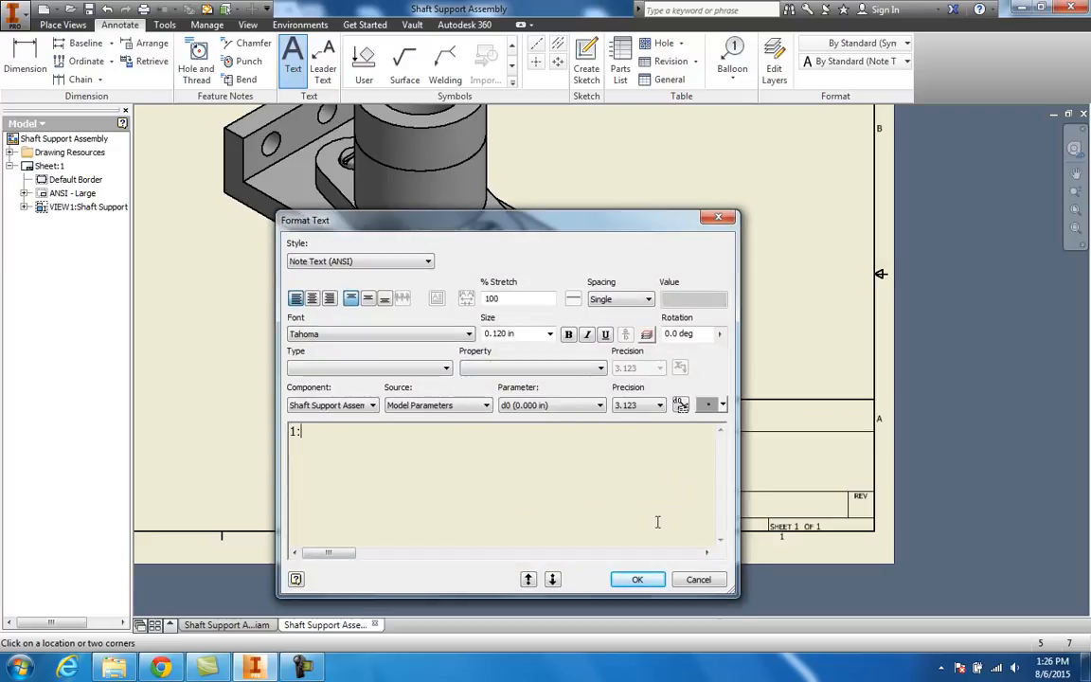
{"action": "left_click", "coordinate": [644, 580]}
Step: Move the 1:1 note up so it sits inside the title block's SCALE cell
{"action": "scroll", "coordinate": [636, 549], "scroll_direction": "up", "scroll_amount": 2}
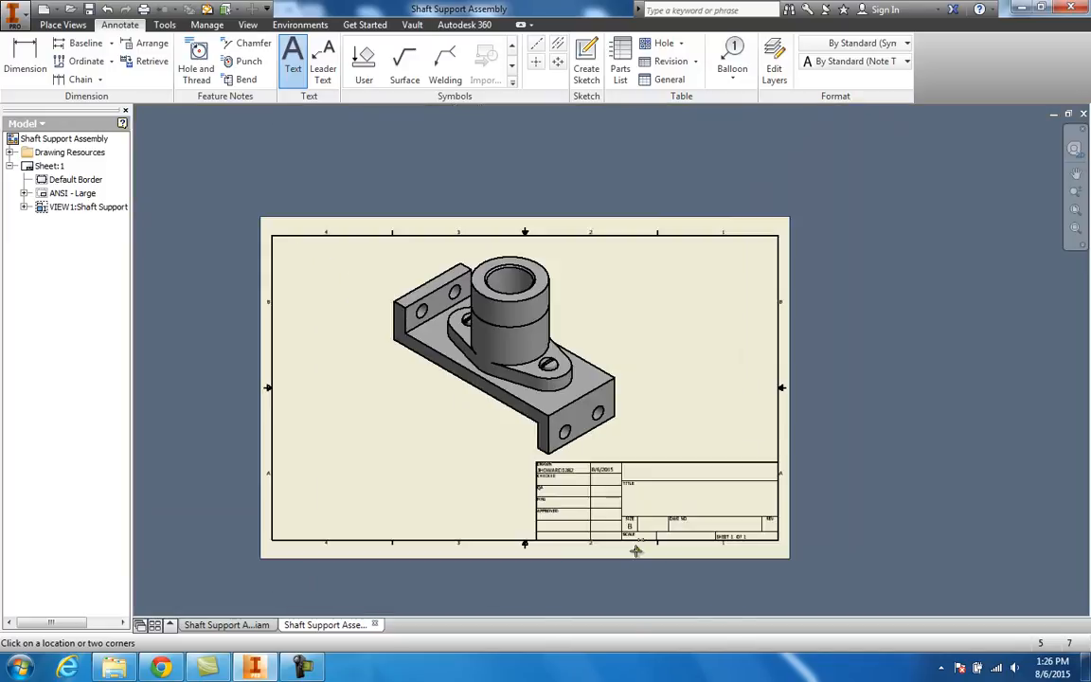
{"action": "scroll", "coordinate": [635, 550], "scroll_direction": "down", "scroll_amount": 5}
{"action": "key", "text": "Escape"}
{"action": "left_click", "coordinate": [650, 509]}
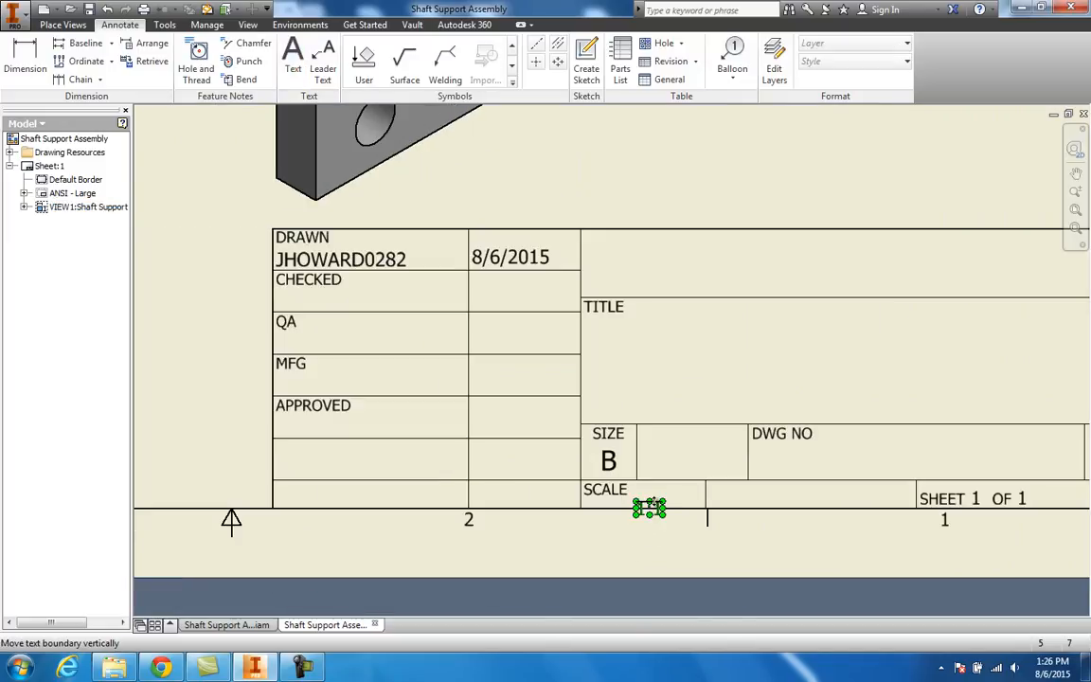
{"action": "left_click_drag", "start_coordinate": [656, 508], "coordinate": [665, 497]}
{"action": "left_click", "coordinate": [682, 541]}
{"action": "scroll", "coordinate": [682, 541], "scroll_direction": "up", "scroll_amount": 5}
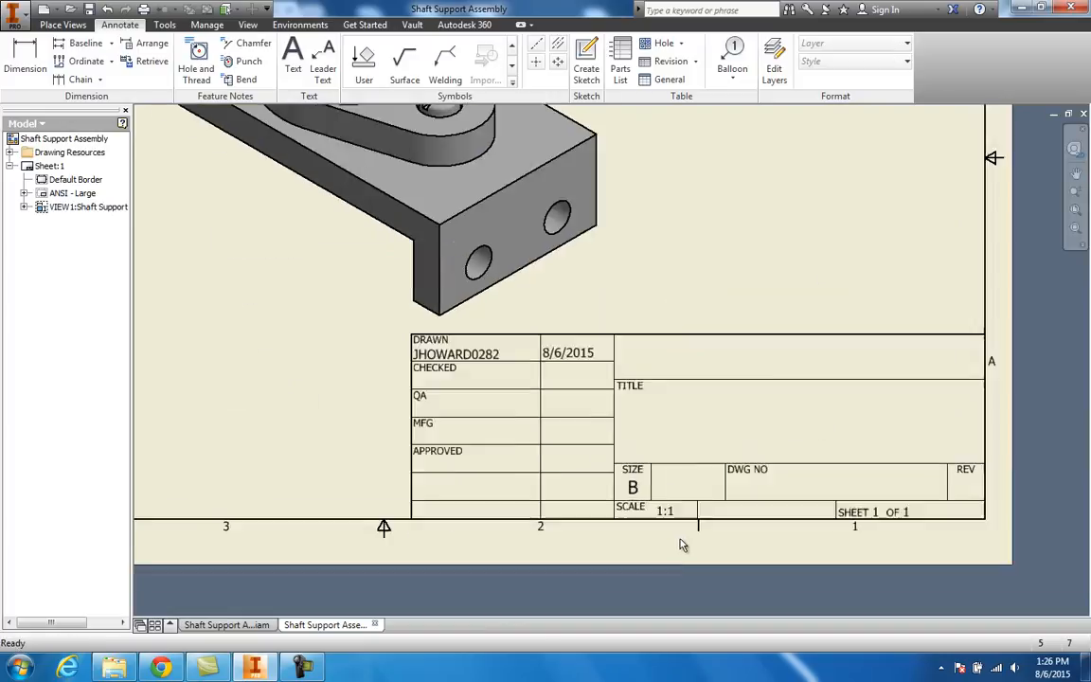
Step: Set the estimated cost to 20.00 in the project properties of the drawing's iProperties
{"action": "scroll", "coordinate": [681, 542], "scroll_direction": "down", "scroll_amount": 3}
{"action": "scroll", "coordinate": [675, 538], "scroll_direction": "up", "scroll_amount": 2}
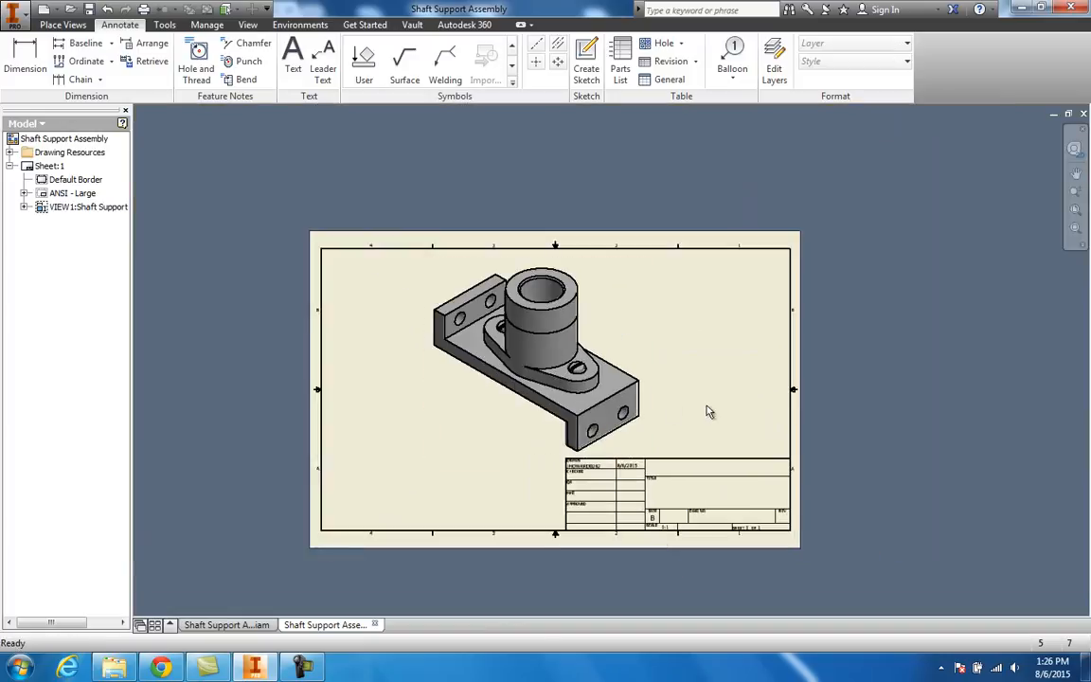
{"action": "middle_click_drag", "start_coordinate": [699, 409], "coordinate": [644, 408]}
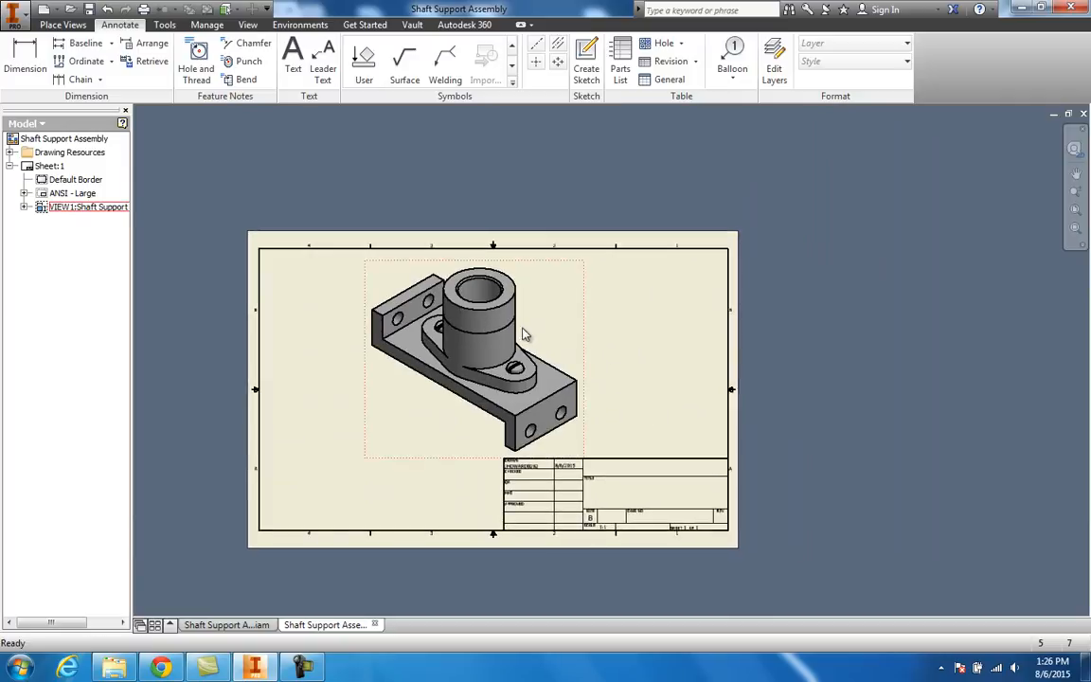
{"action": "right_click", "coordinate": [73, 140]}
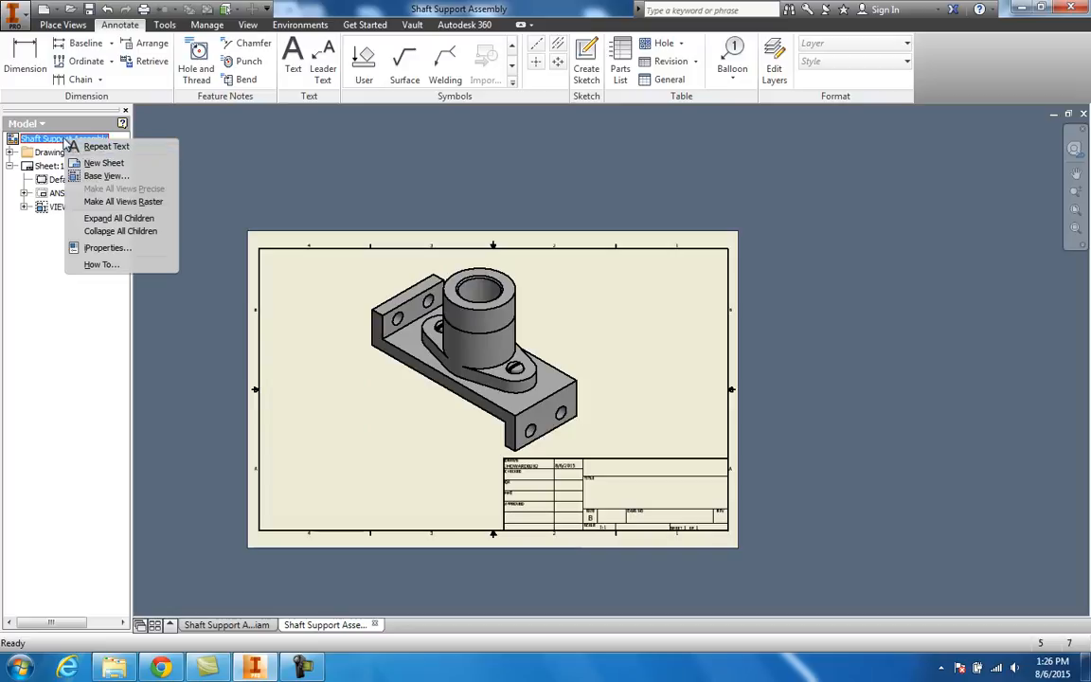
{"action": "left_click", "coordinate": [109, 248]}
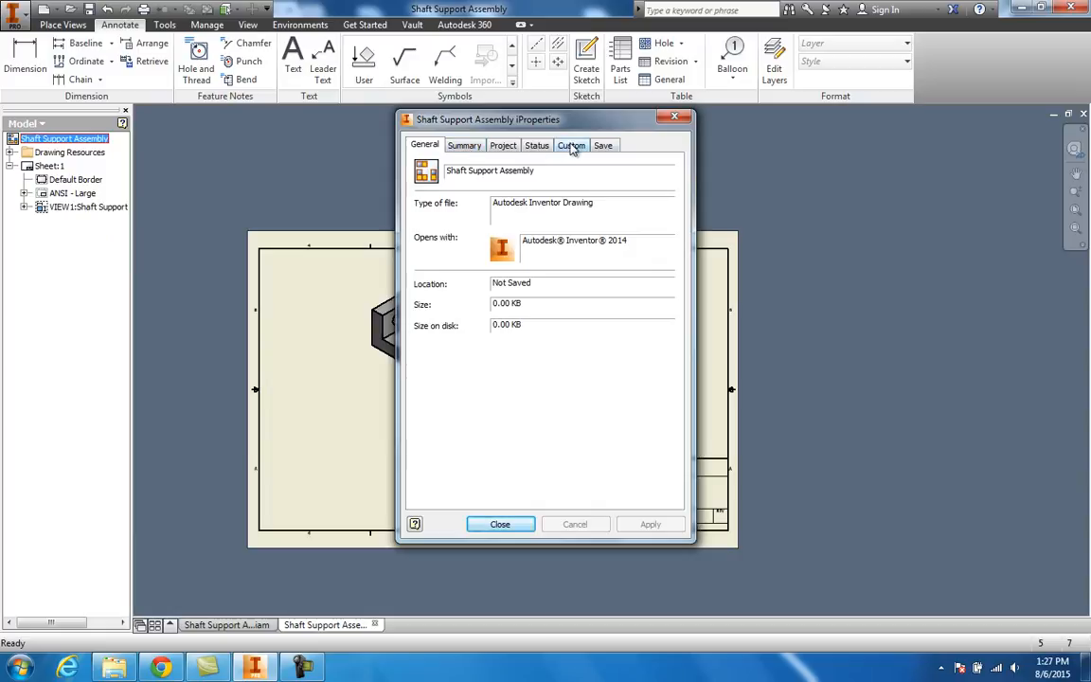
{"action": "left_click", "coordinate": [473, 147]}
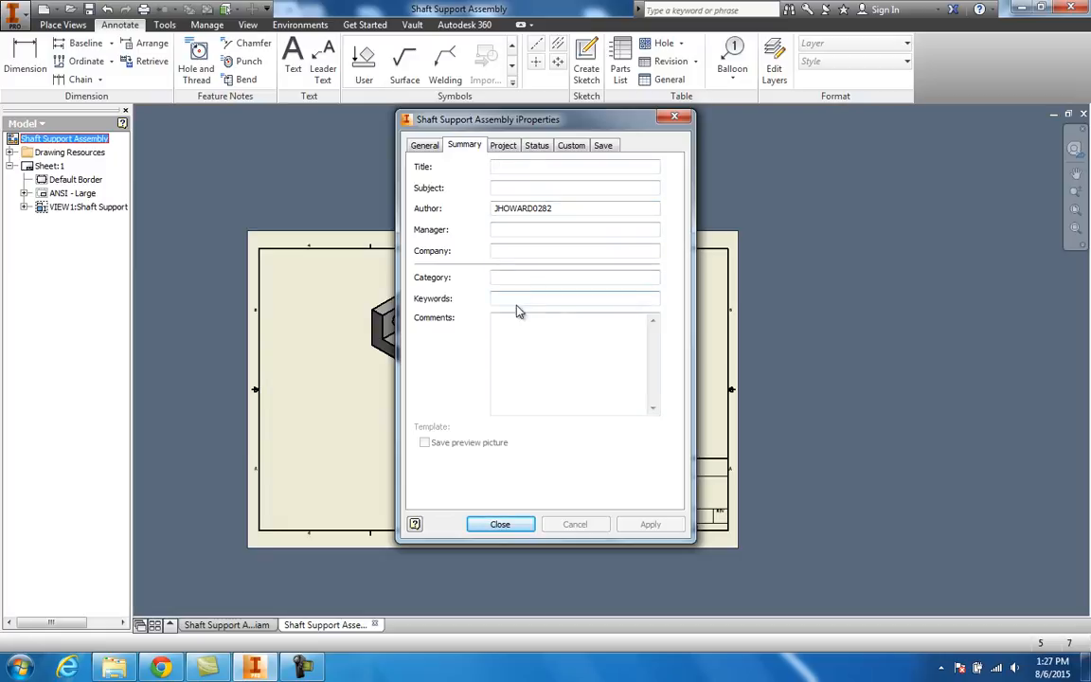
{"action": "left_click", "coordinate": [505, 147]}
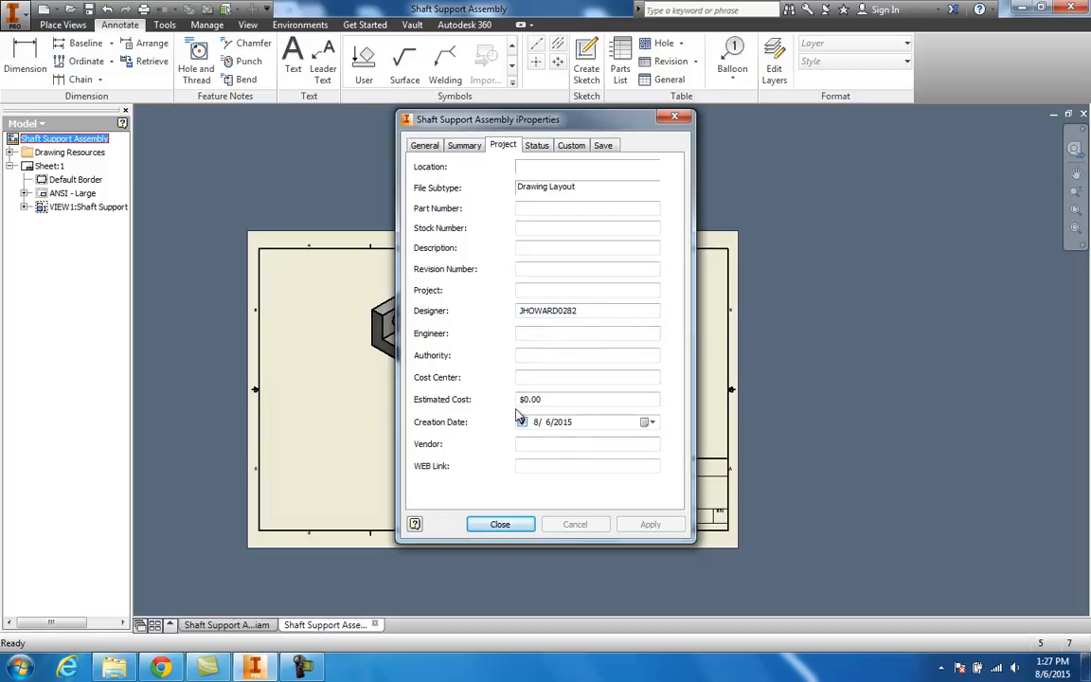
{"action": "left_click_drag", "start_coordinate": [544, 398], "coordinate": [521, 405]}
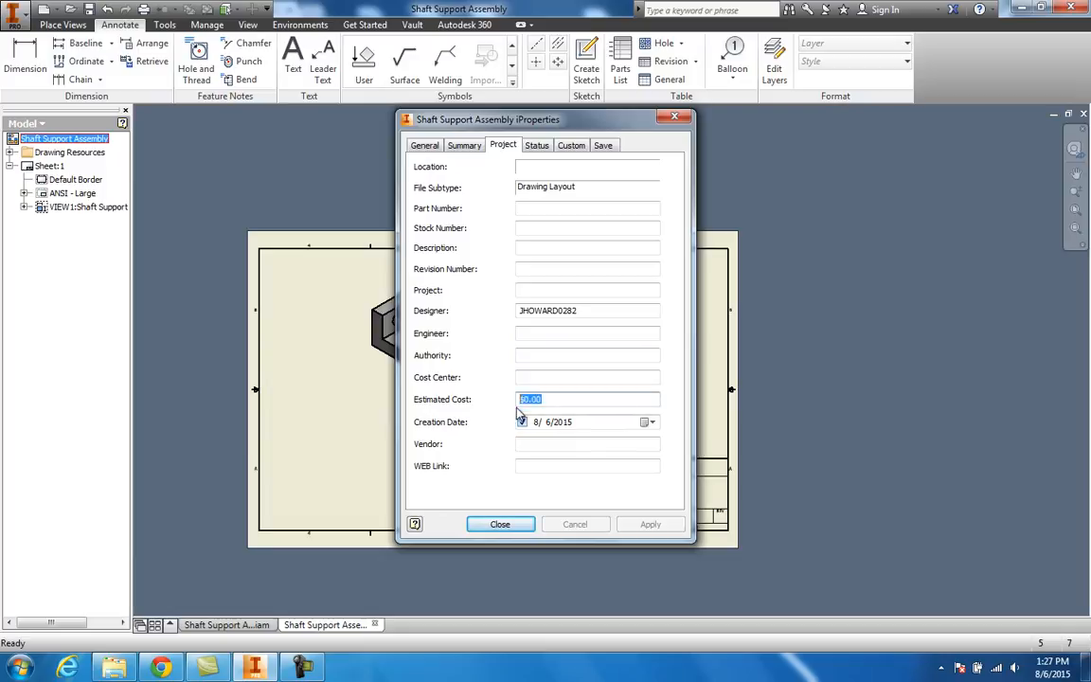
{"action": "type", "text": "20"}
{"action": "type", "text": ".00"}
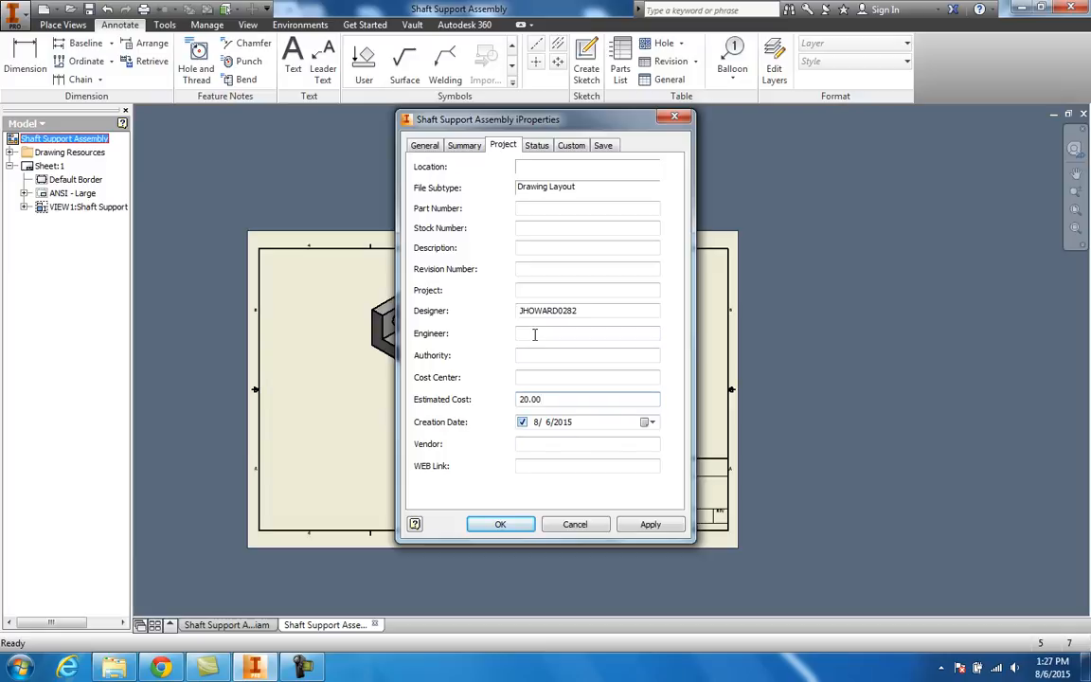
Step: Enter revision number 1, description Shafty Support Assy., stock number 5401 and part number P12345 in the project properties
{"action": "left_click", "coordinate": [540, 269]}
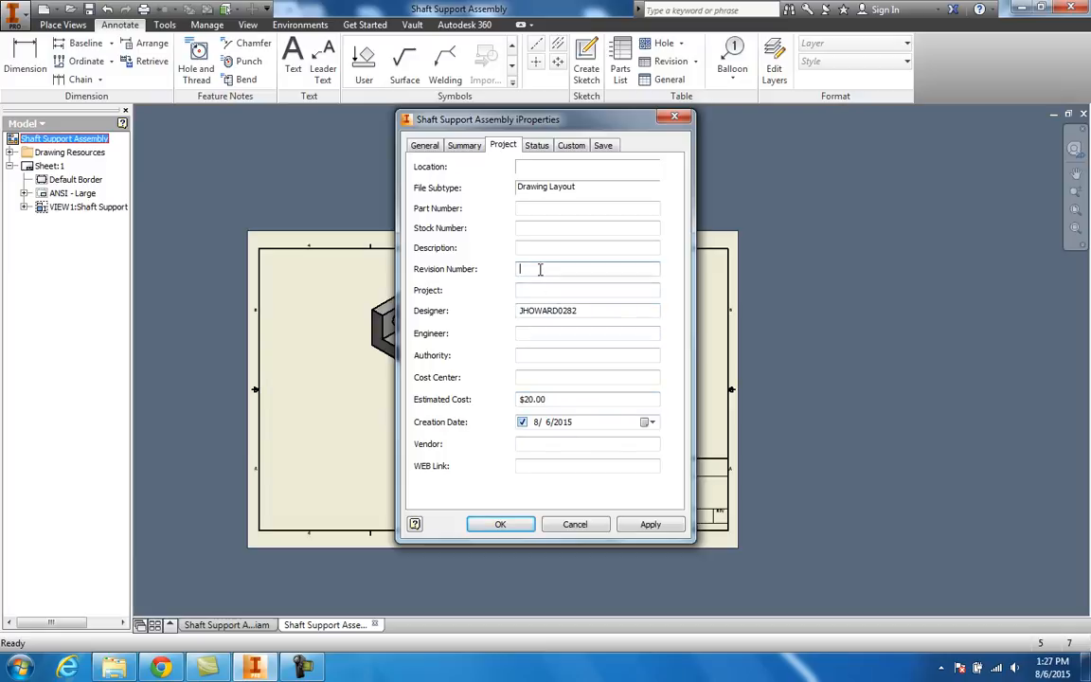
{"action": "left_click", "coordinate": [530, 249]}
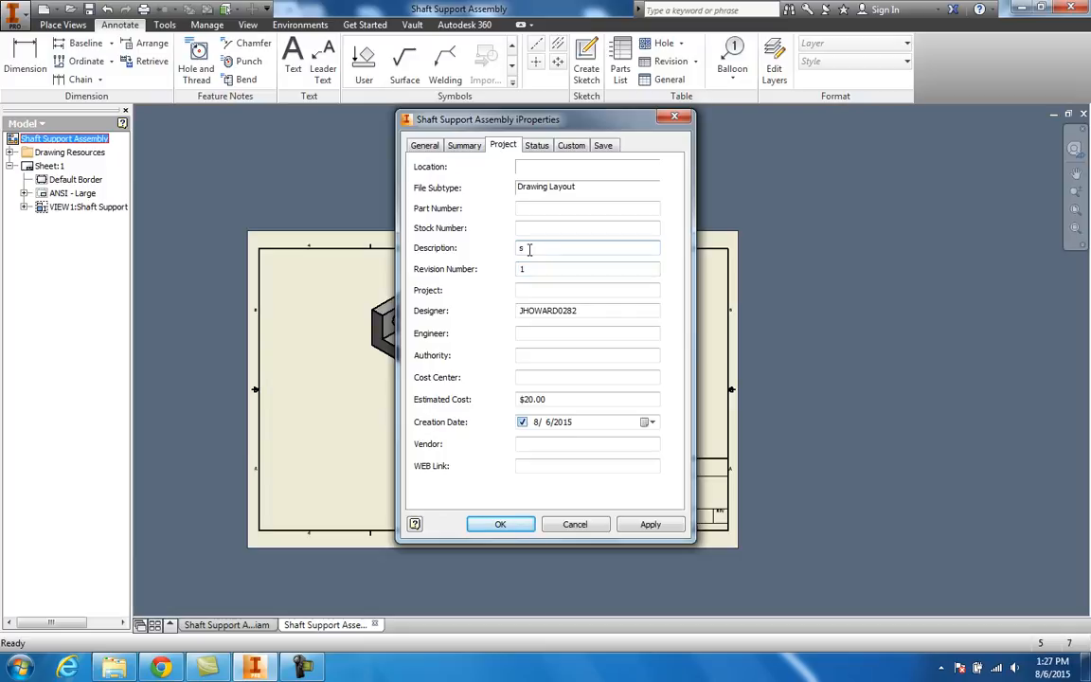
{"action": "type", "text": "Shafty Support Assy."}
{"action": "left_click", "coordinate": [533, 229]}
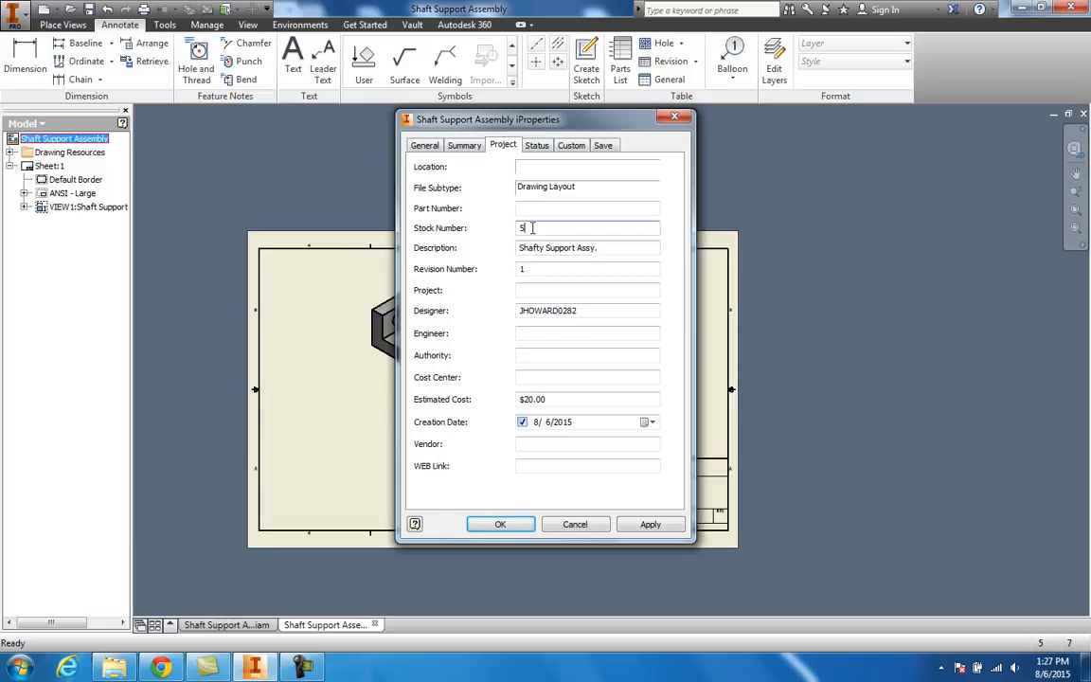
{"action": "left_click", "coordinate": [559, 208]}
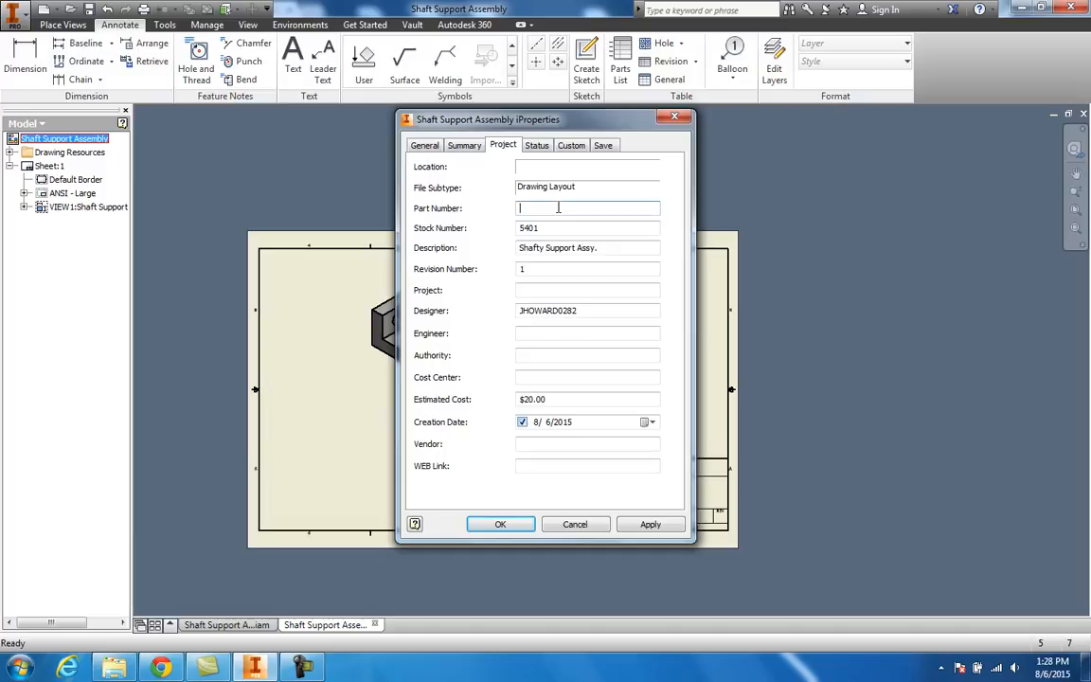
{"action": "type", "text": "P12345"}
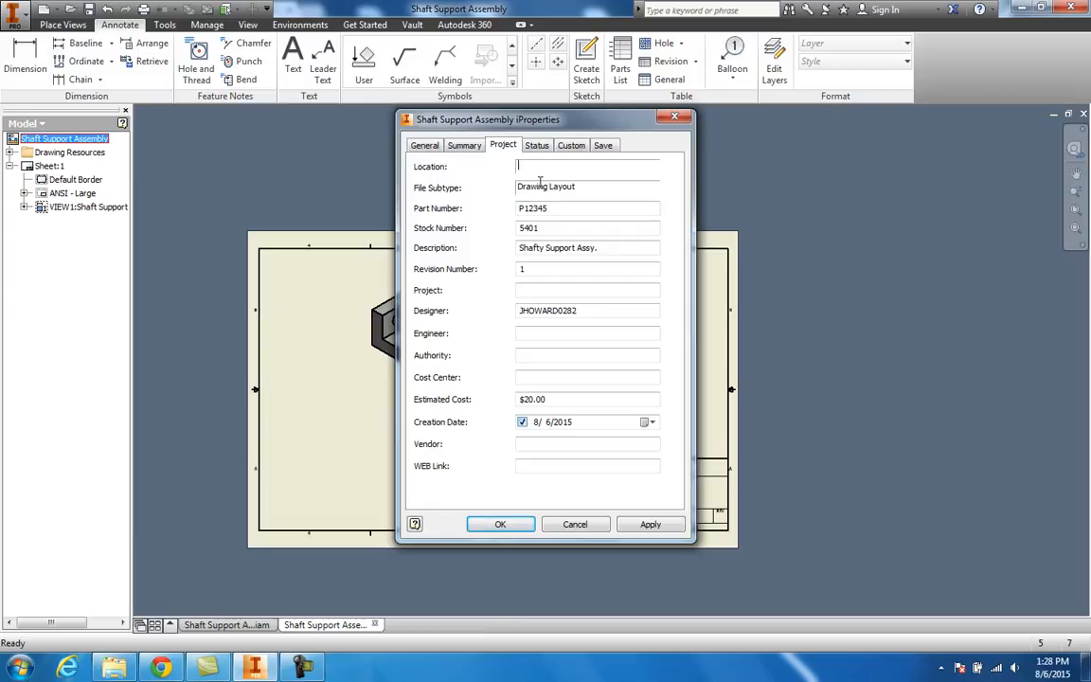
Step: Review the status, custom and general properties, then apply the iProperties changes and close them
{"action": "left_click", "coordinate": [539, 147]}
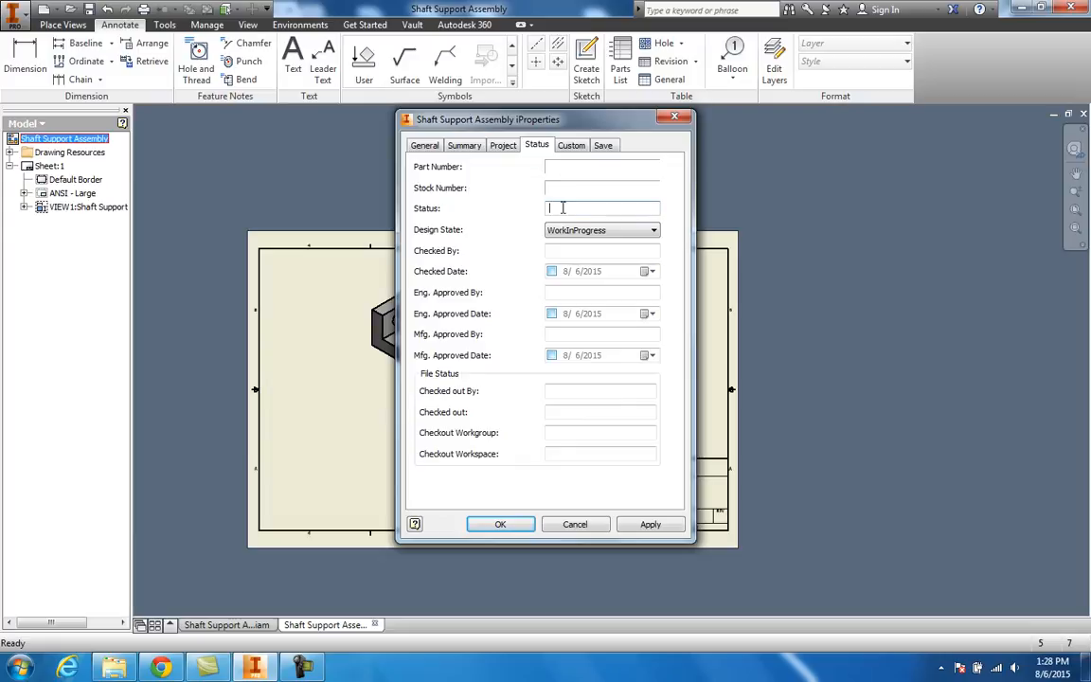
{"action": "left_click", "coordinate": [571, 149]}
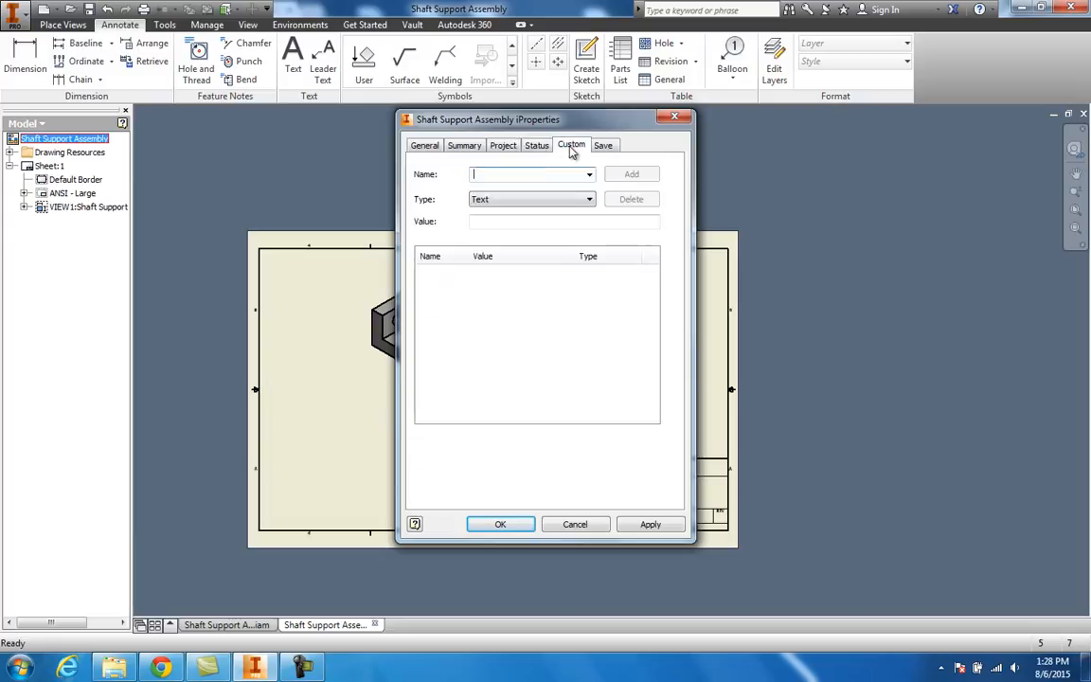
{"action": "left_click", "coordinate": [429, 147]}
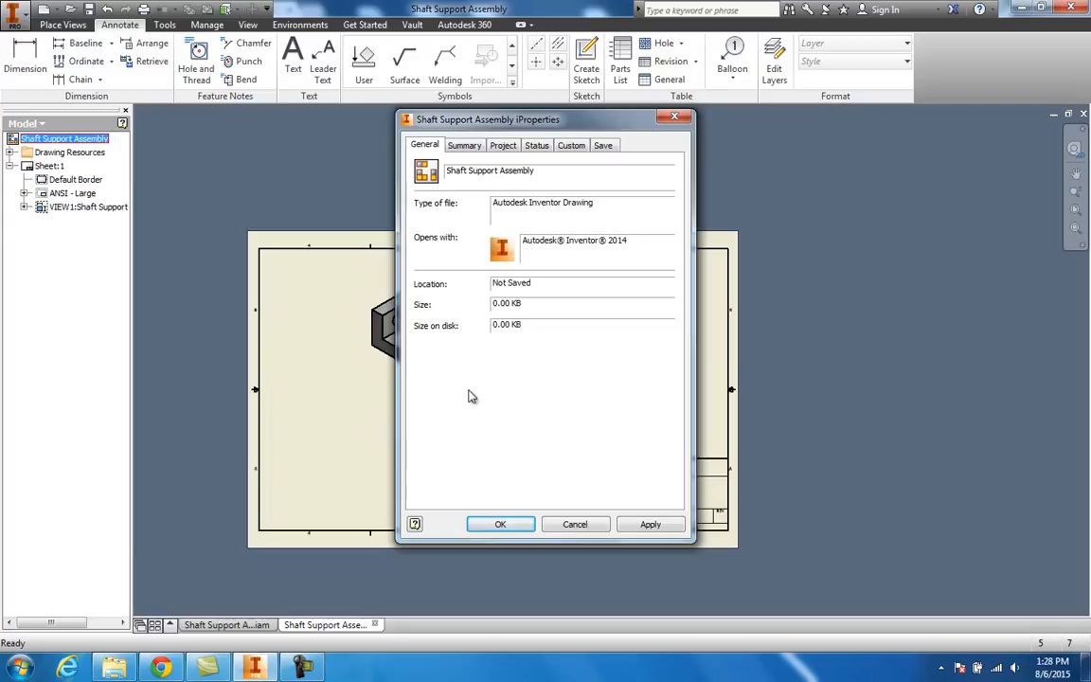
{"action": "left_click", "coordinate": [643, 527]}
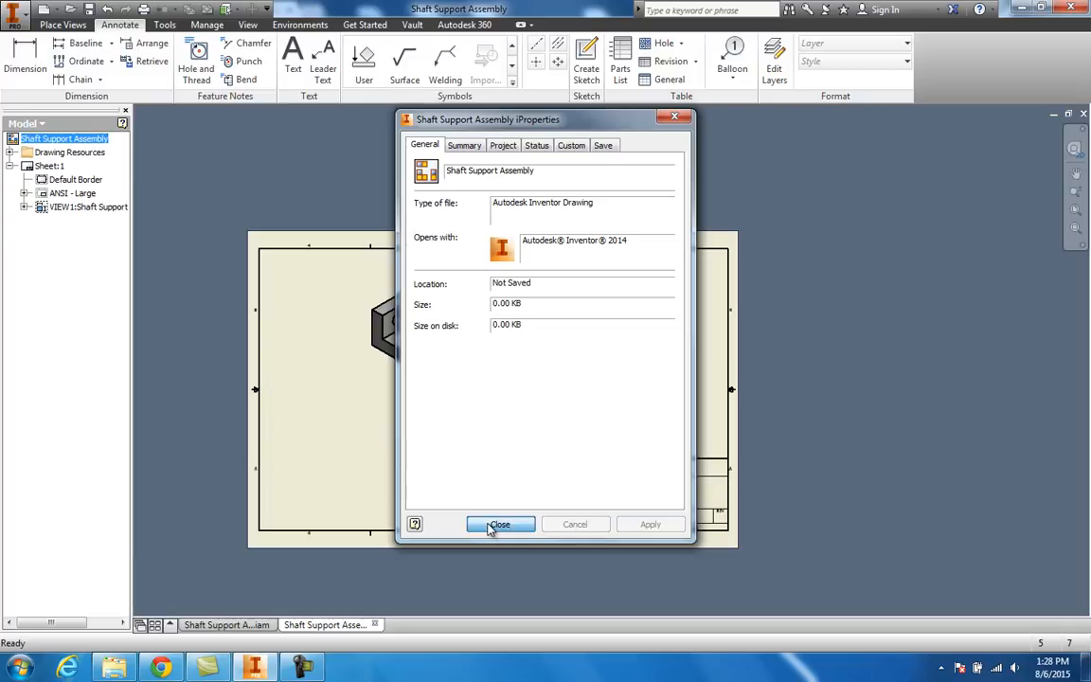
{"action": "left_click", "coordinate": [491, 526]}
Step: Set the drawing's title to SHAFT SUPPORT ASSY. in the summary iProperties and confirm the change
{"action": "scroll", "coordinate": [666, 551], "scroll_direction": "up", "scroll_amount": 5}
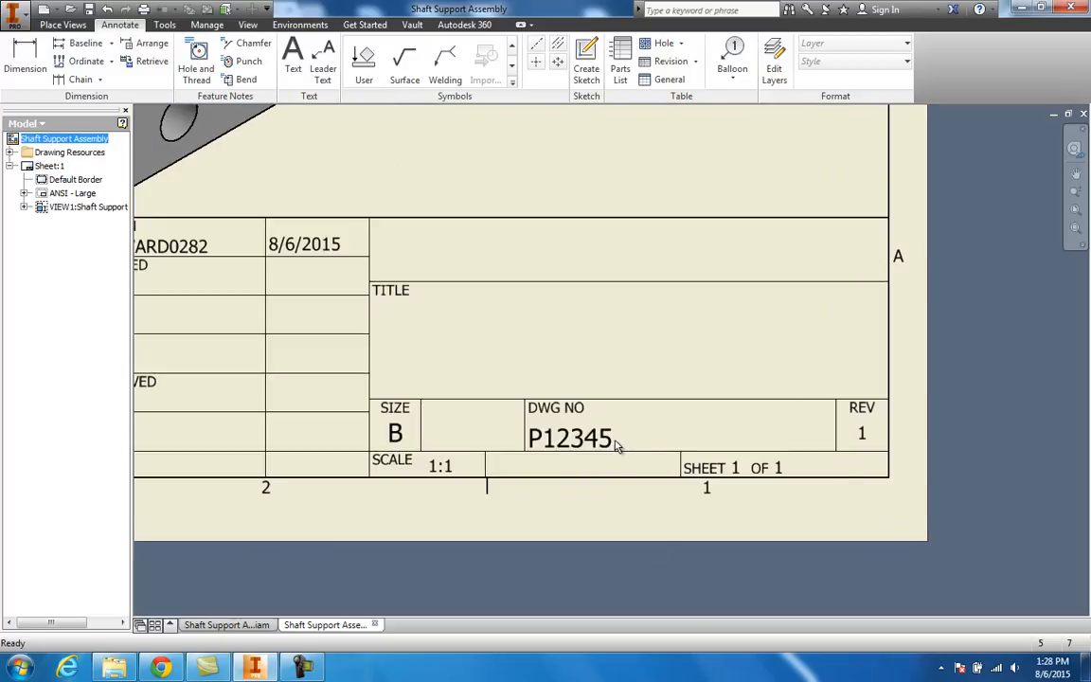
{"action": "scroll", "coordinate": [424, 354], "scroll_direction": "down", "scroll_amount": 2}
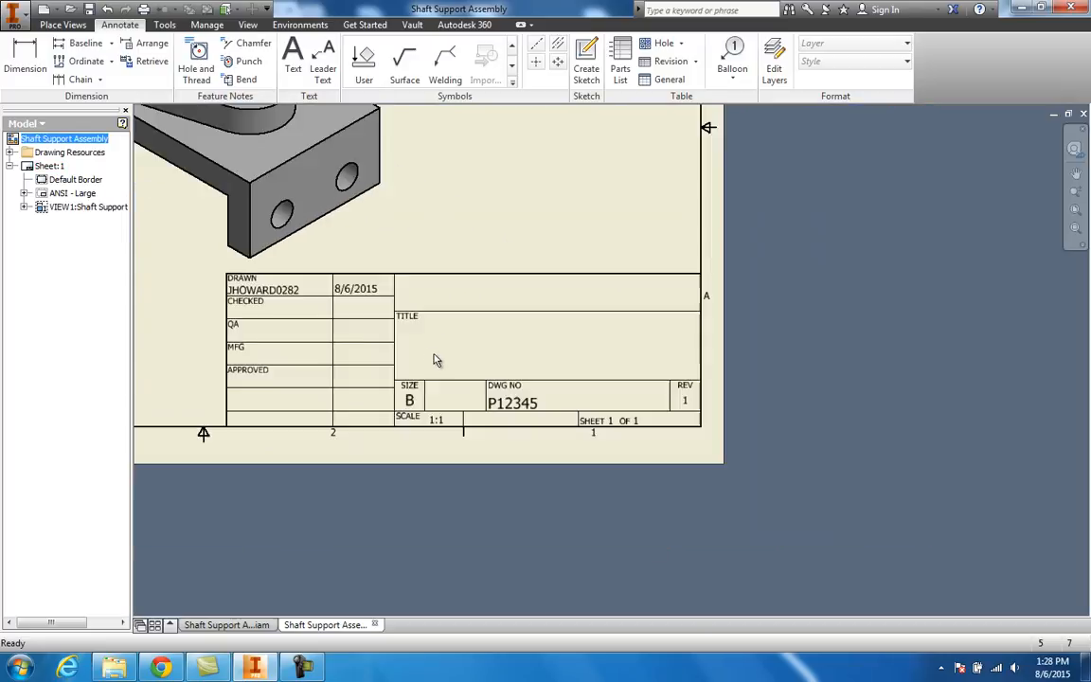
{"action": "middle_click_drag", "start_coordinate": [412, 330], "coordinate": [457, 383]}
{"action": "right_click", "coordinate": [66, 138]}
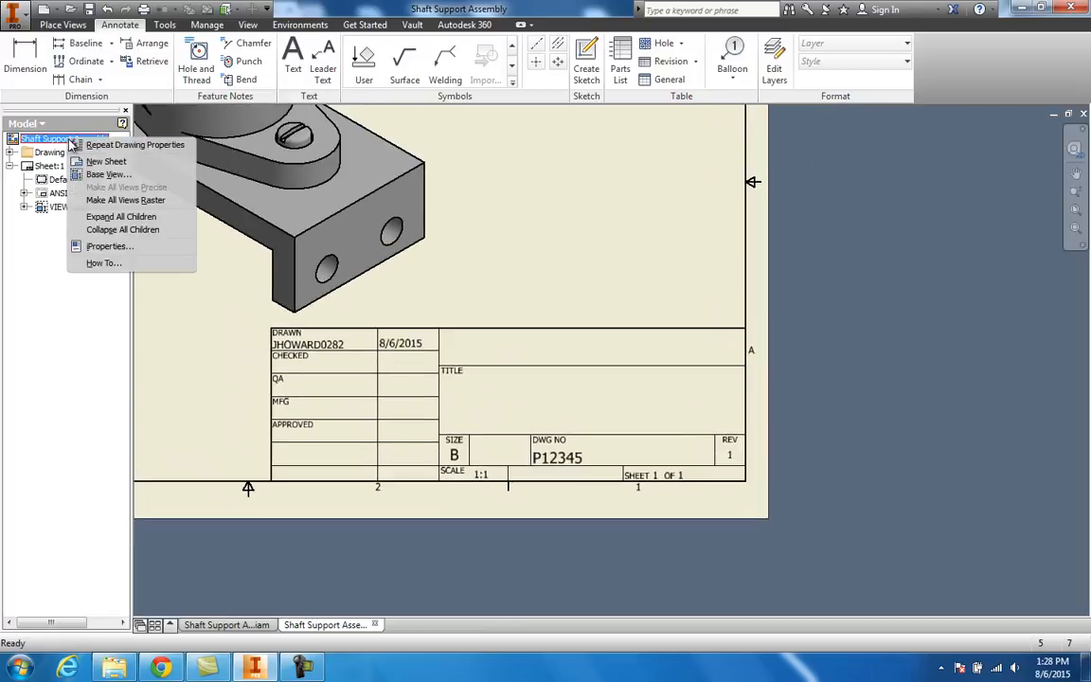
{"action": "left_click", "coordinate": [110, 245]}
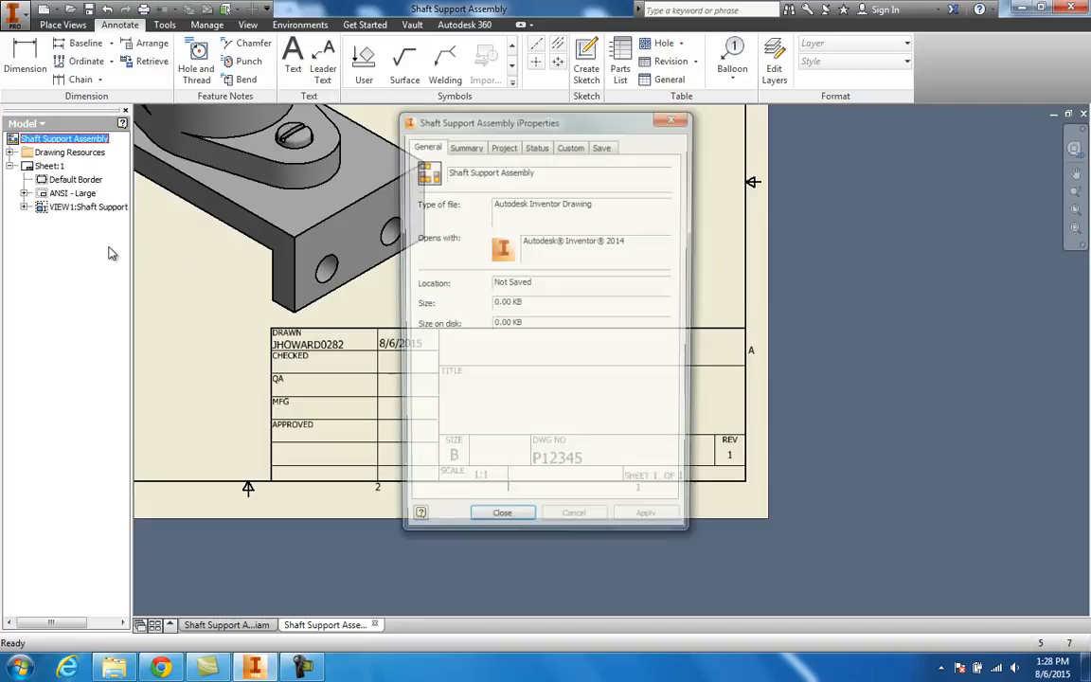
{"action": "left_click", "coordinate": [465, 146]}
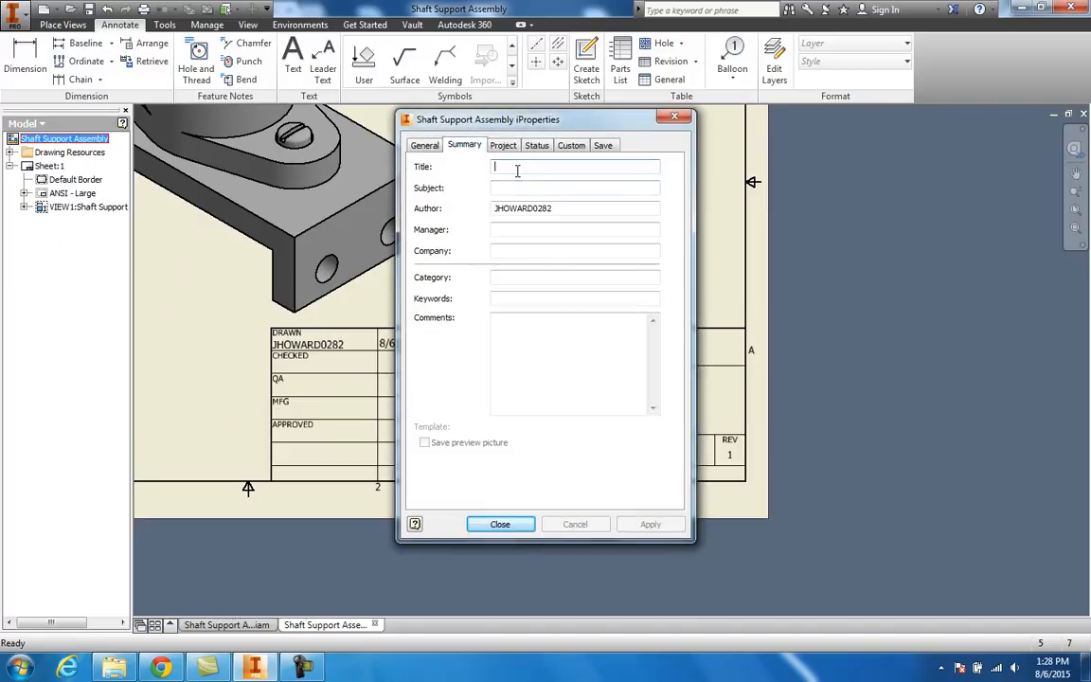
{"action": "left_click", "coordinate": [534, 165]}
{"action": "type", "text": "s"}
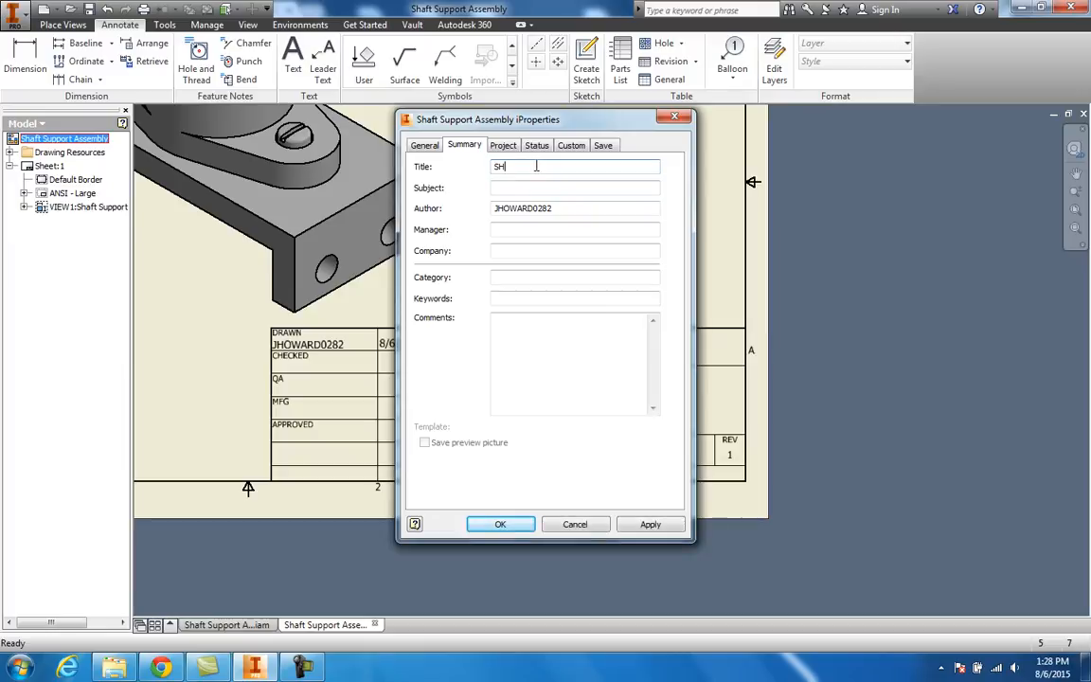
{"action": "type", "text": "HAFT SUPPORT ASSY."}
{"action": "key", "text": "Return"}
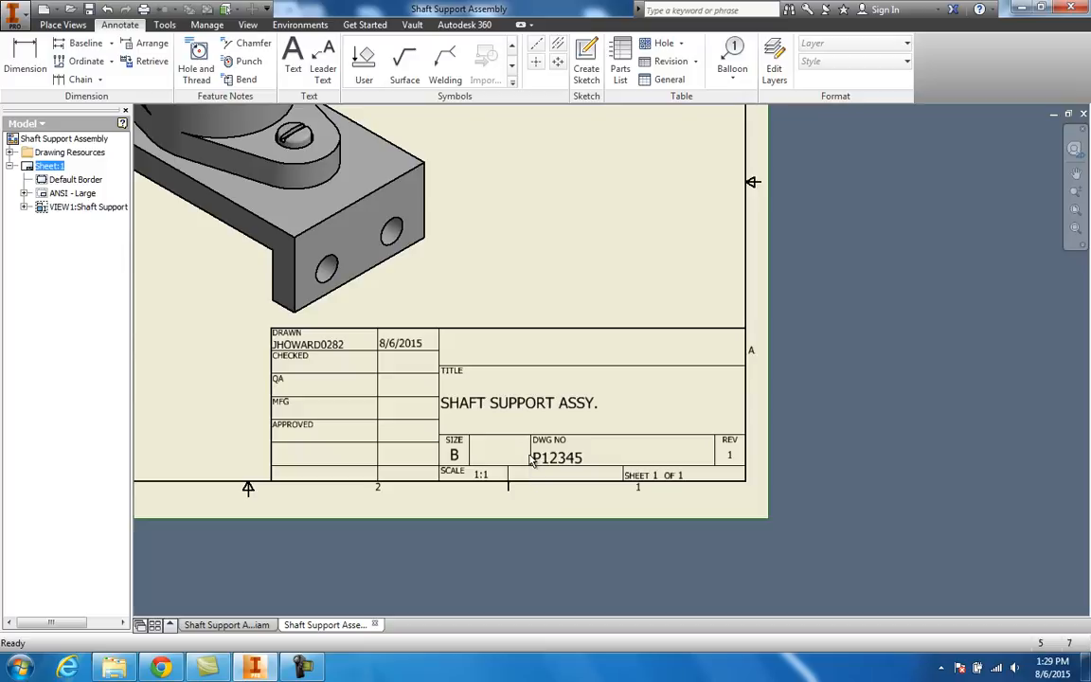
{"action": "scroll", "coordinate": [532, 459], "scroll_direction": "up", "scroll_amount": 2}
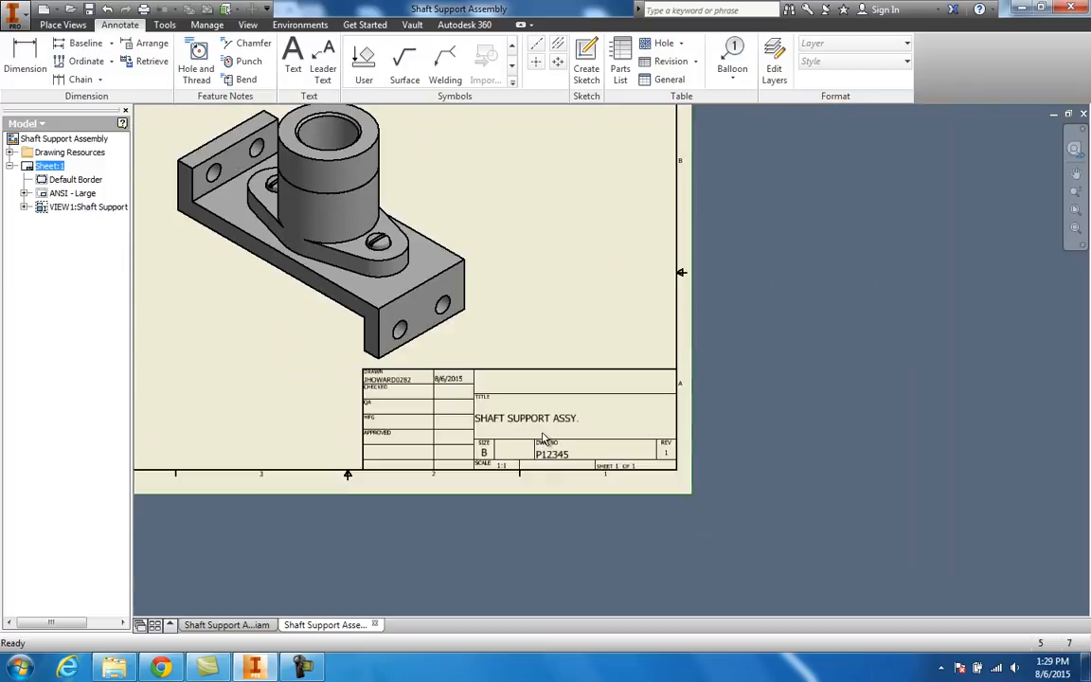
{"action": "middle_click_drag", "start_coordinate": [479, 396], "coordinate": [523, 399]}
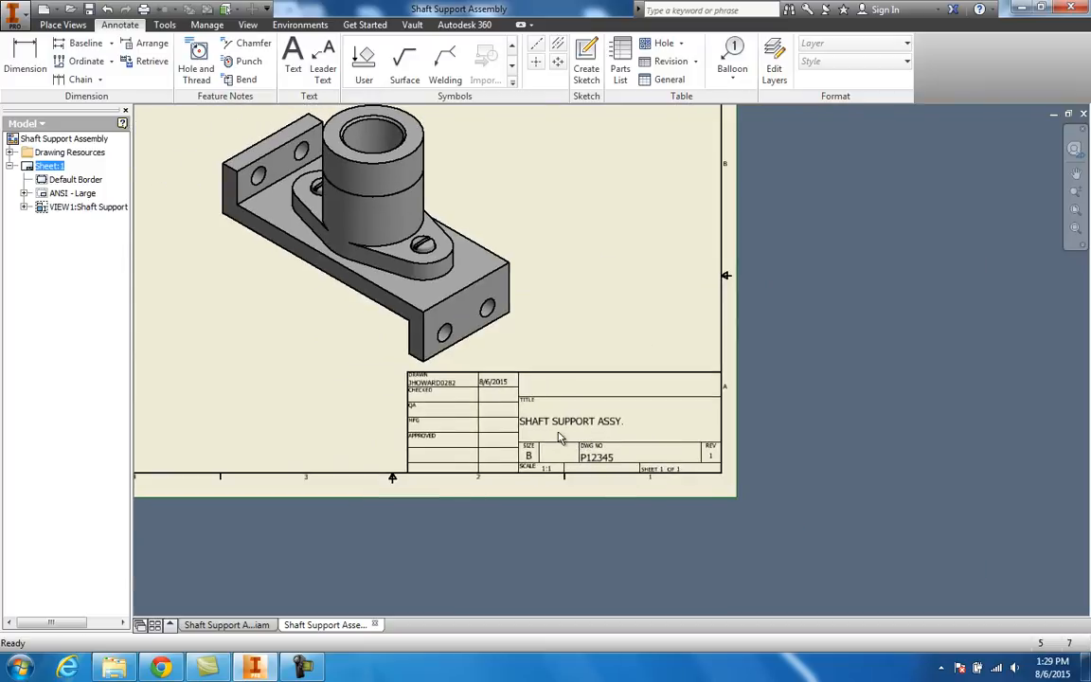
{"action": "middle_click_drag", "start_coordinate": [636, 441], "coordinate": [690, 444]}
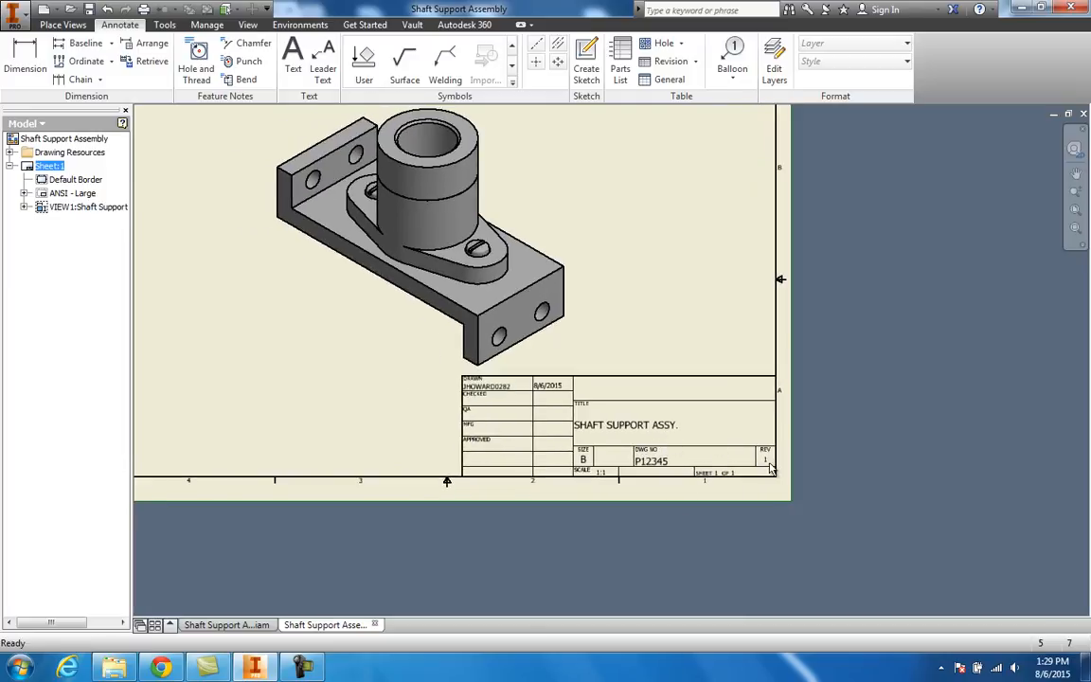
{"action": "middle_click_drag", "start_coordinate": [588, 471], "coordinate": [686, 516]}
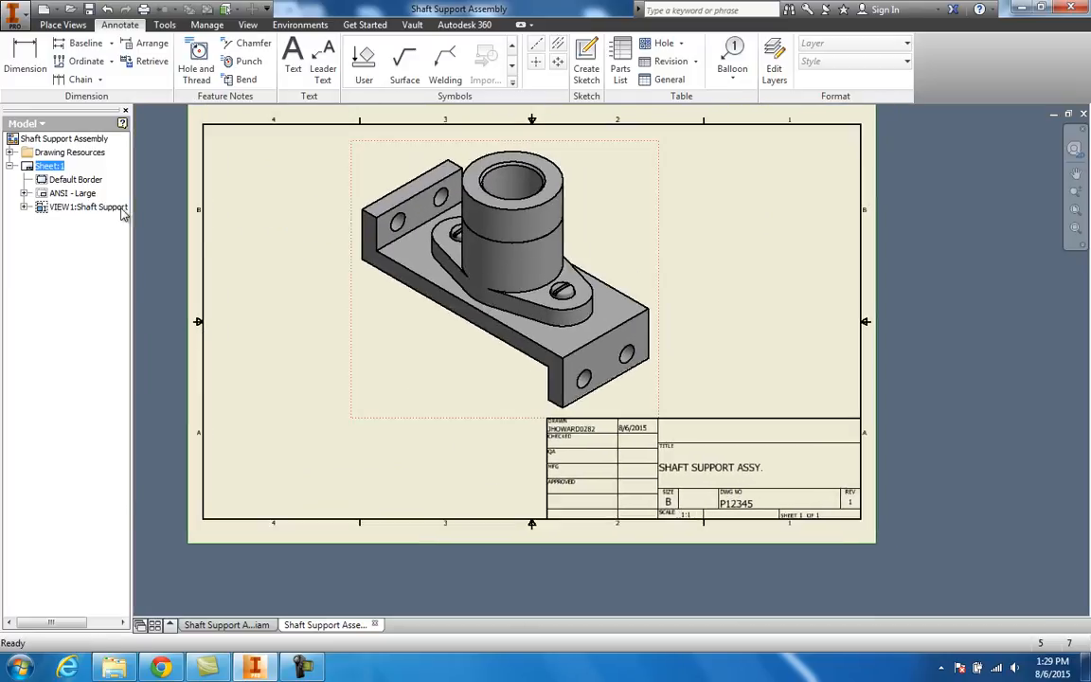
{"action": "middle_click_drag", "start_coordinate": [282, 243], "coordinate": [260, 285]}
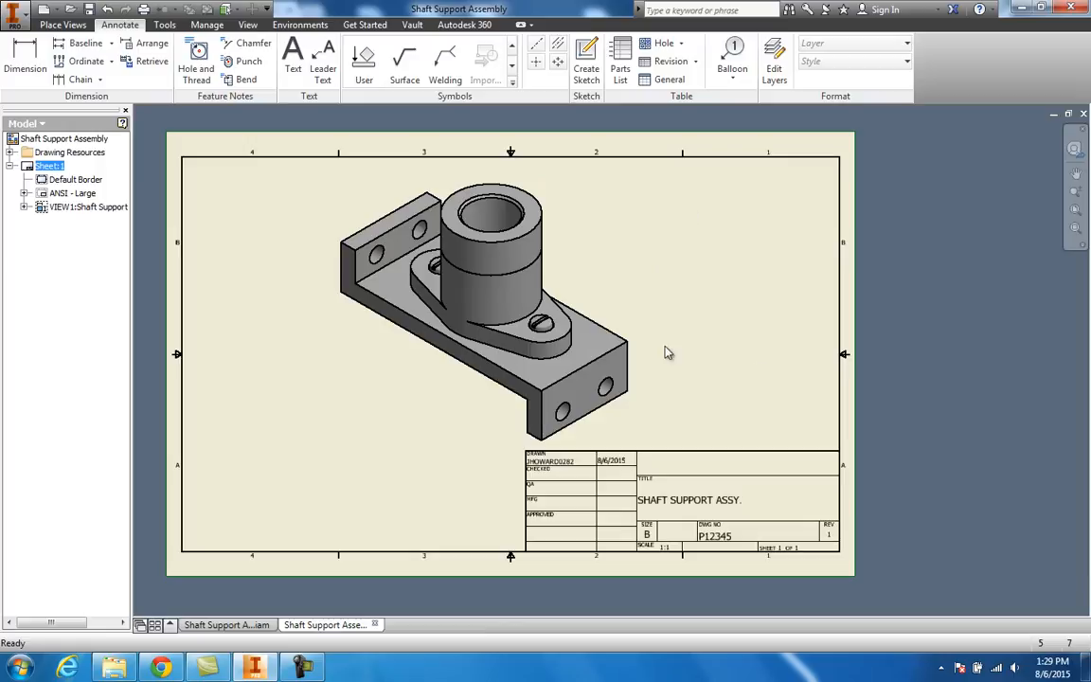
Step: Add three new sheets to the drawing after Sheet:1
{"action": "left_click", "coordinate": [53, 141]}
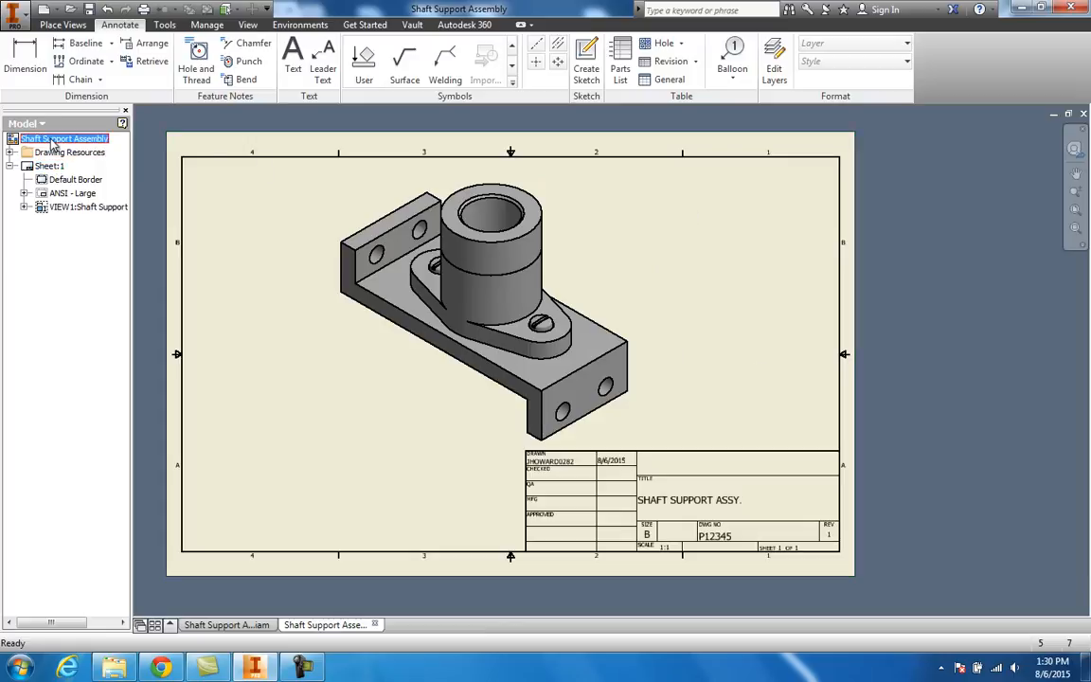
{"action": "right_click", "coordinate": [53, 140]}
{"action": "left_click", "coordinate": [74, 154]}
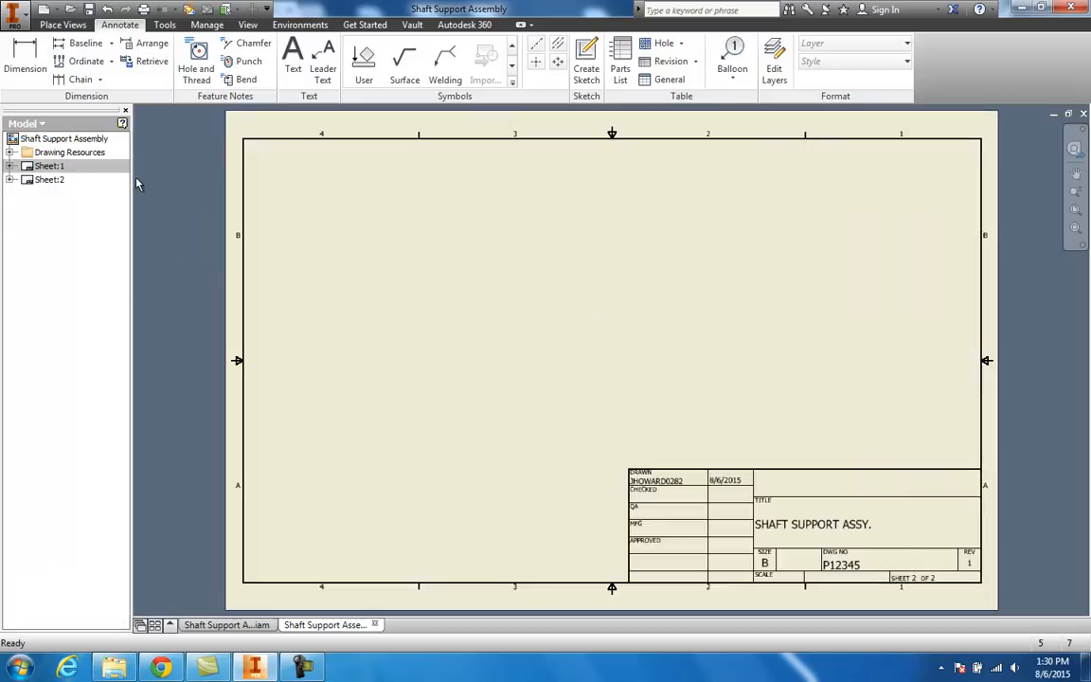
{"action": "left_click", "coordinate": [57, 140]}
{"action": "right_click", "coordinate": [59, 139]}
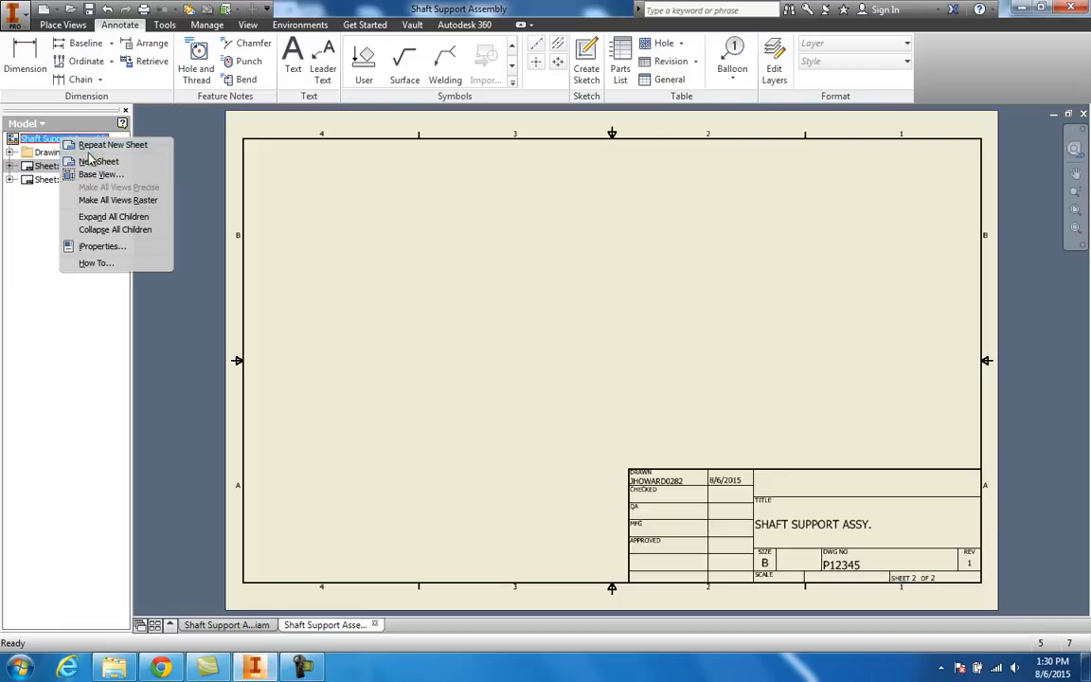
{"action": "left_click", "coordinate": [95, 162]}
{"action": "left_click", "coordinate": [62, 139]}
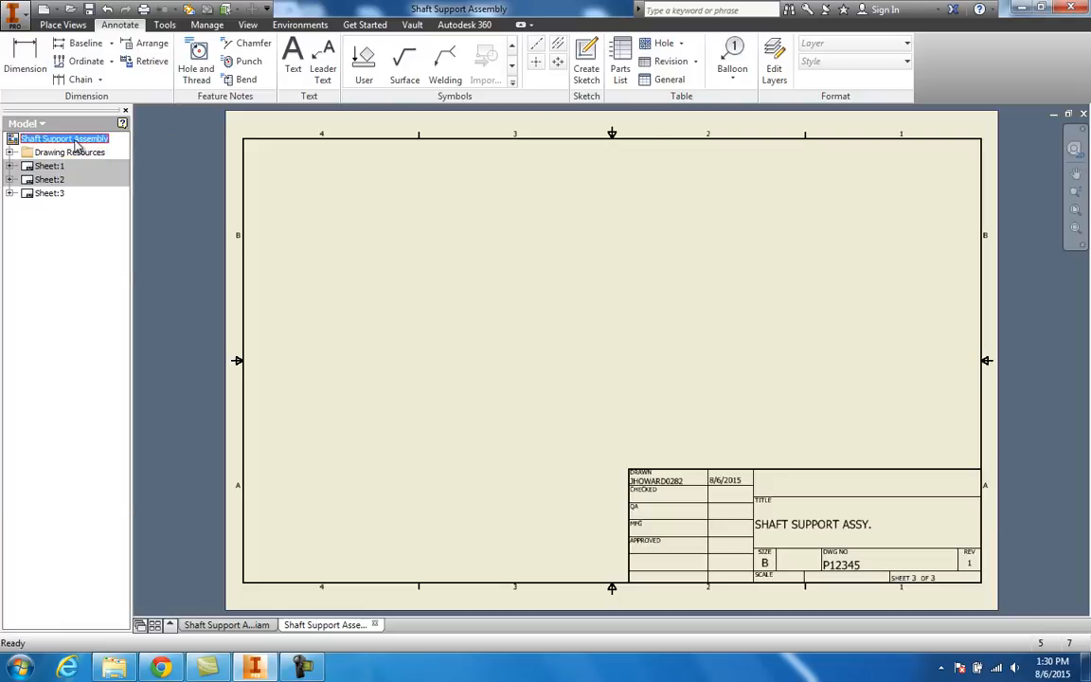
{"action": "right_click", "coordinate": [61, 139]}
{"action": "left_click", "coordinate": [99, 162]}
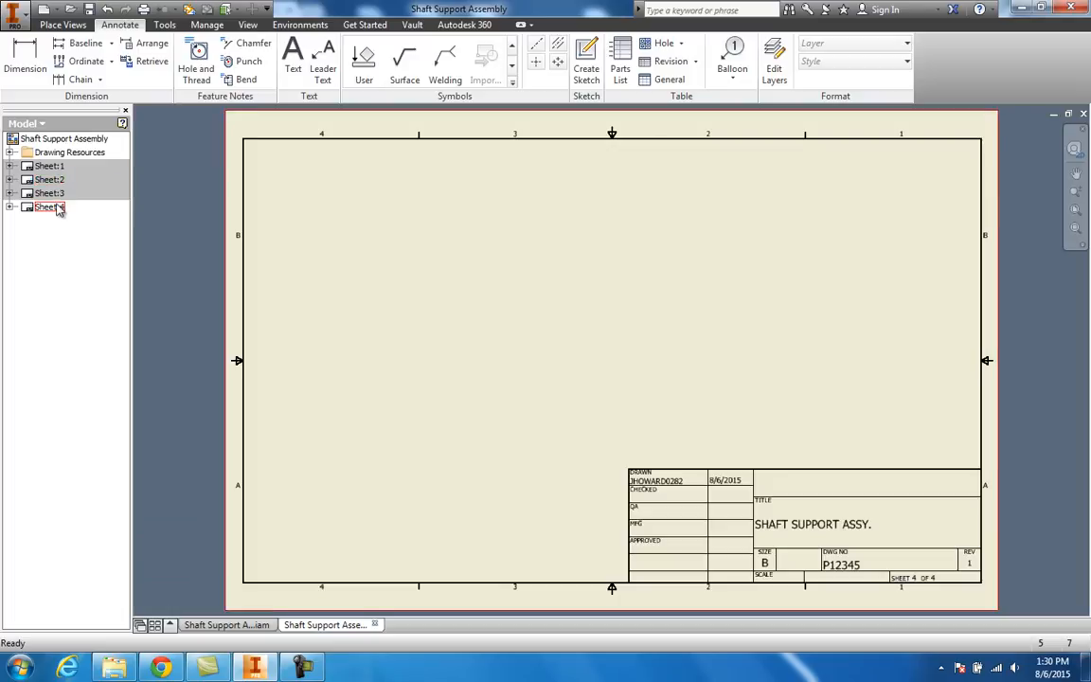
Step: Check the sheet numbering in the title blocks of Sheet:1 and Sheet:2, and add a fifth sheet to the drawing
{"action": "left_click", "coordinate": [53, 167]}
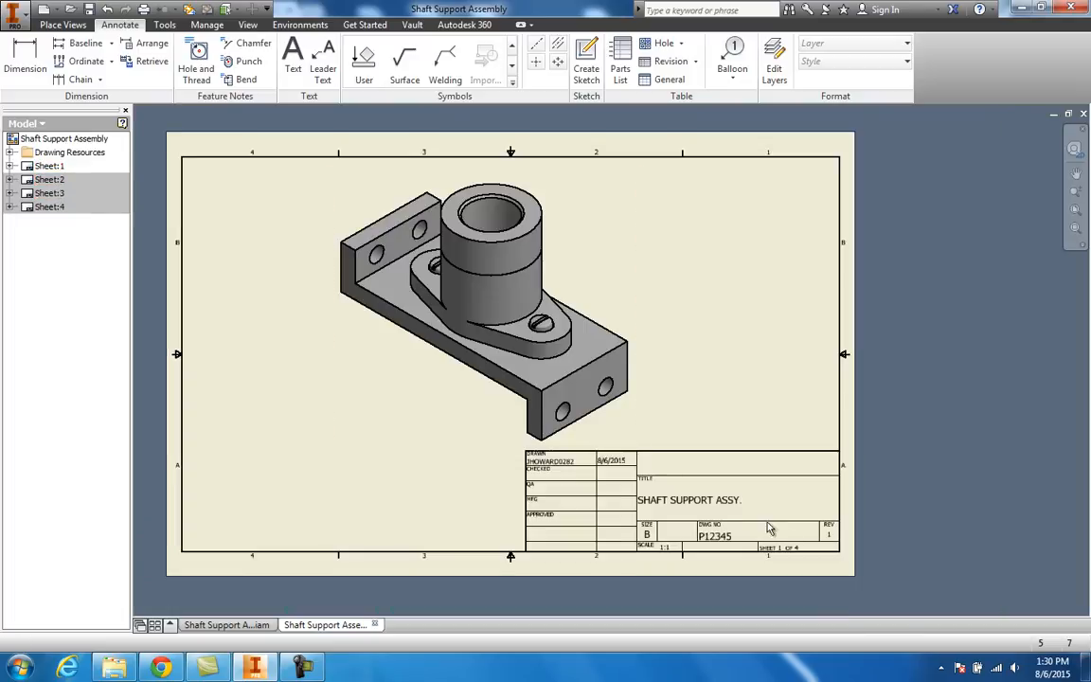
{"action": "scroll", "coordinate": [784, 592], "scroll_direction": "up", "scroll_amount": 5}
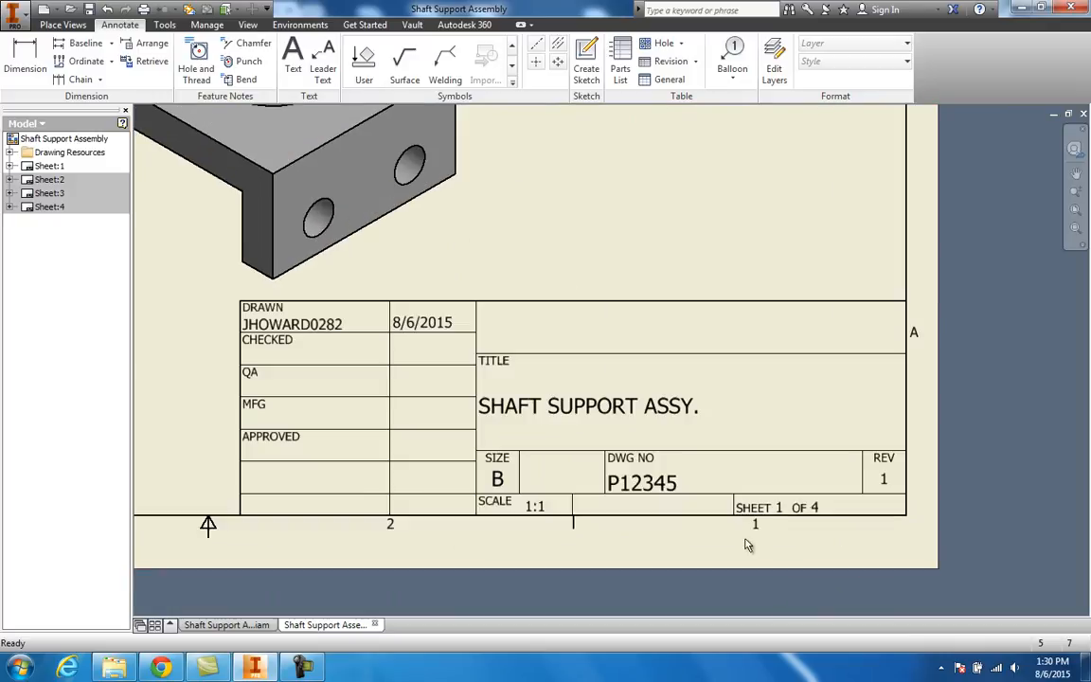
{"action": "scroll", "coordinate": [568, 426], "scroll_direction": "down", "scroll_amount": 3}
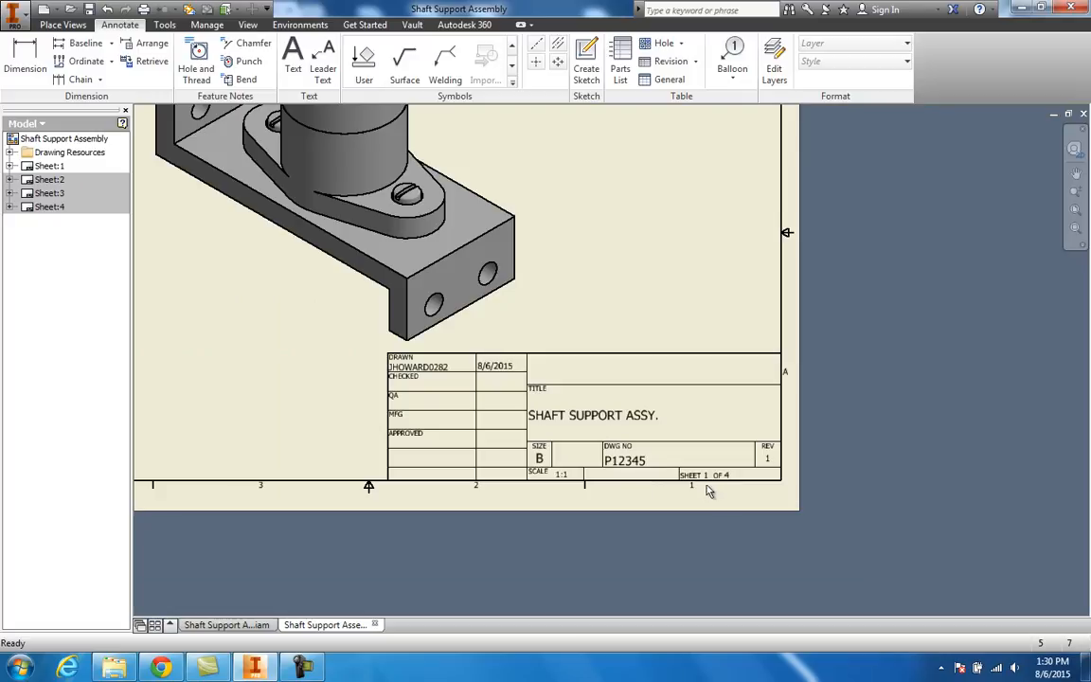
{"action": "double_click", "coordinate": [57, 179]}
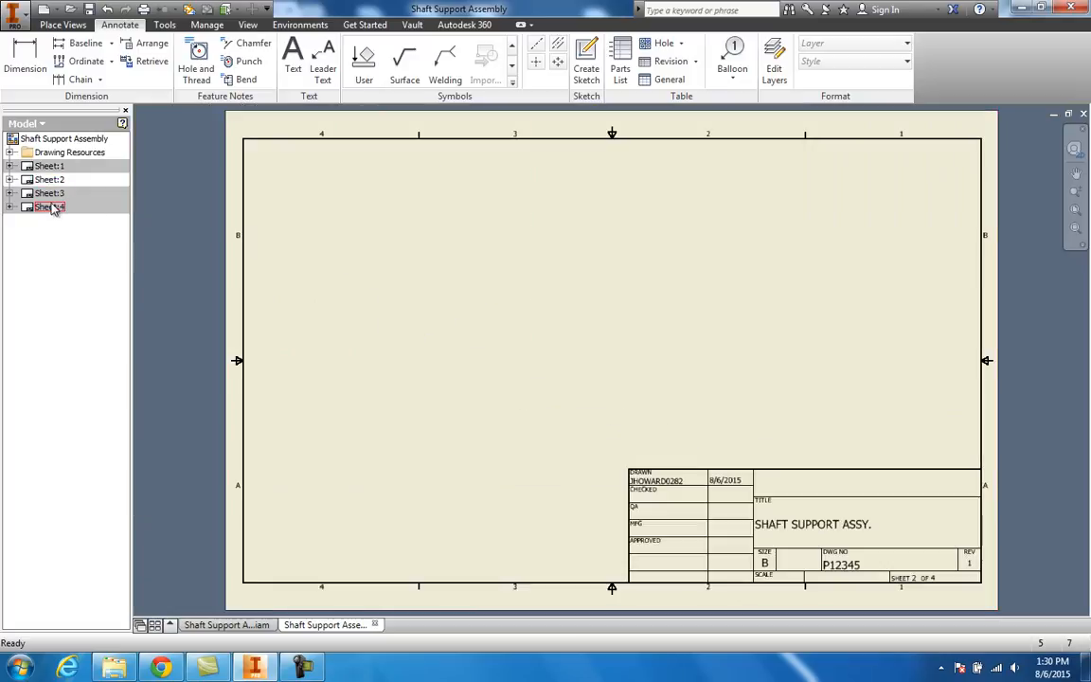
{"action": "right_click", "coordinate": [66, 139]}
{"action": "left_click", "coordinate": [87, 157]}
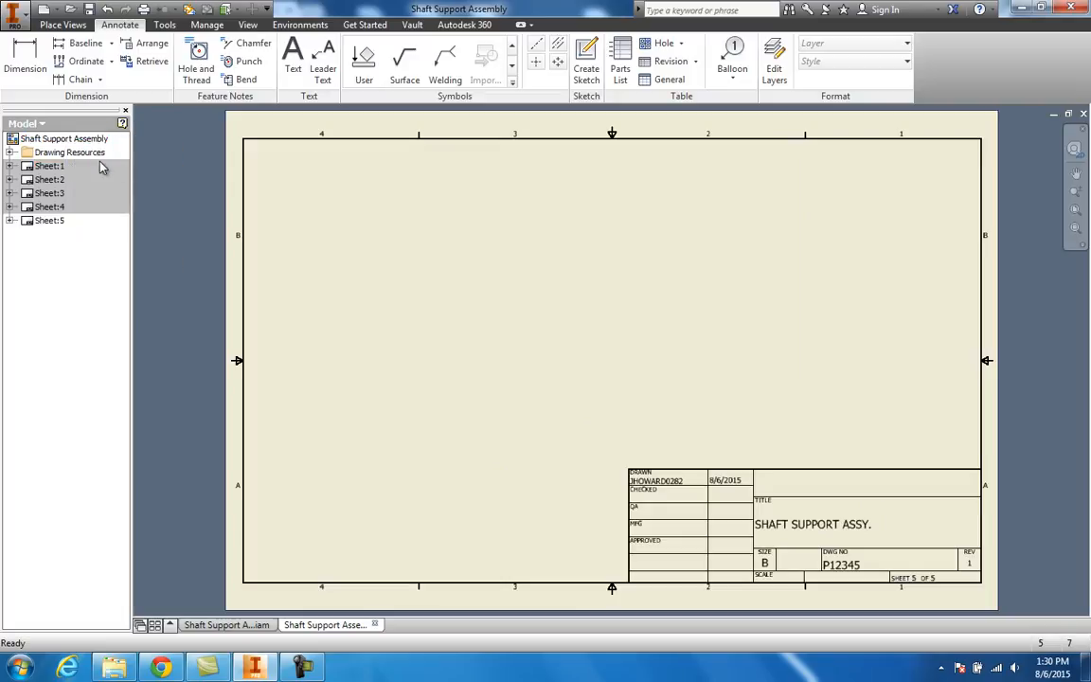
Step: Look through the title blocks of Sheet:1, Sheet:2 and Sheet:3, and add a sixth sheet to the drawing
{"action": "double_click", "coordinate": [48, 165]}
{"action": "scroll", "coordinate": [341, 313], "scroll_direction": "up", "scroll_amount": 2}
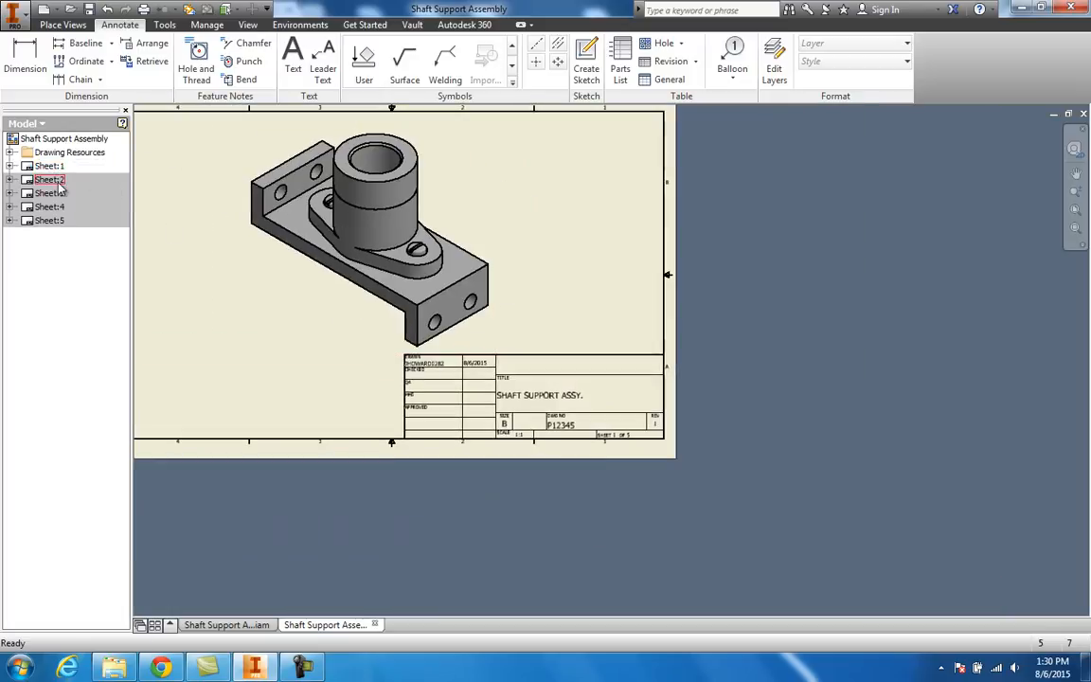
{"action": "double_click", "coordinate": [50, 179]}
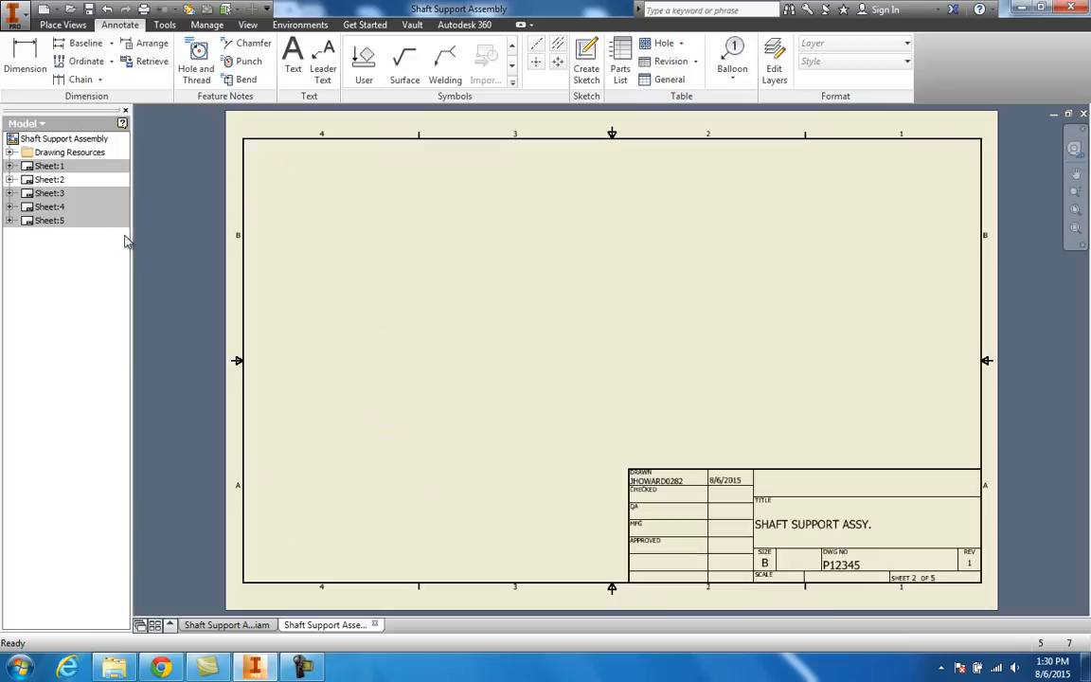
{"action": "double_click", "coordinate": [57, 193]}
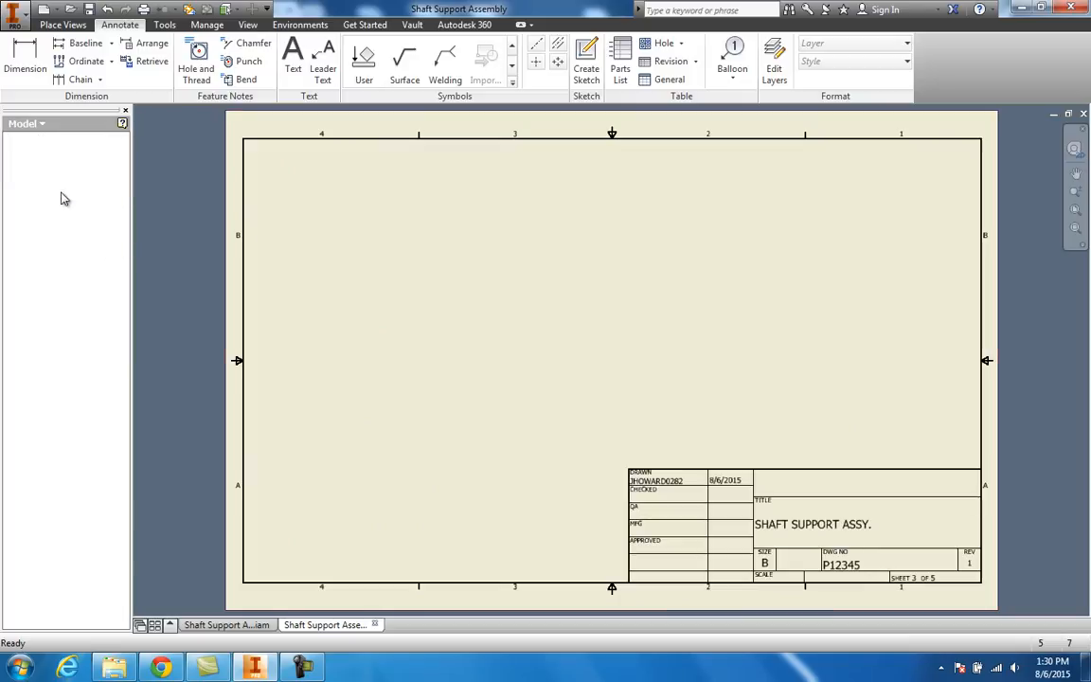
{"action": "double_click", "coordinate": [59, 220]}
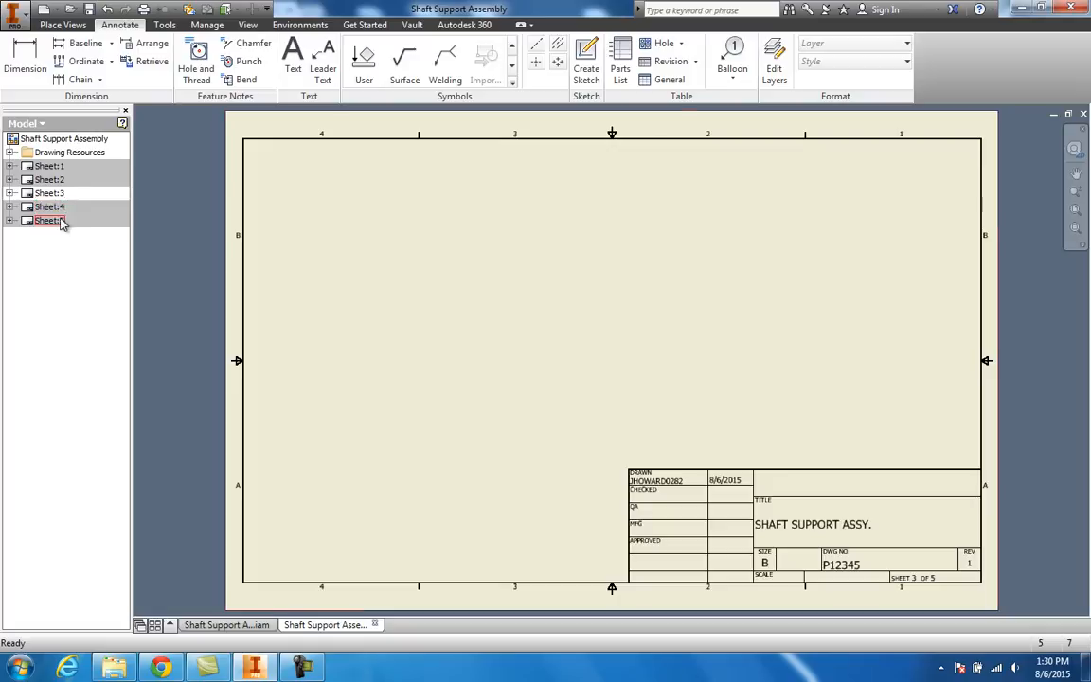
{"action": "double_click", "coordinate": [55, 193]}
{"action": "right_click", "coordinate": [66, 139]}
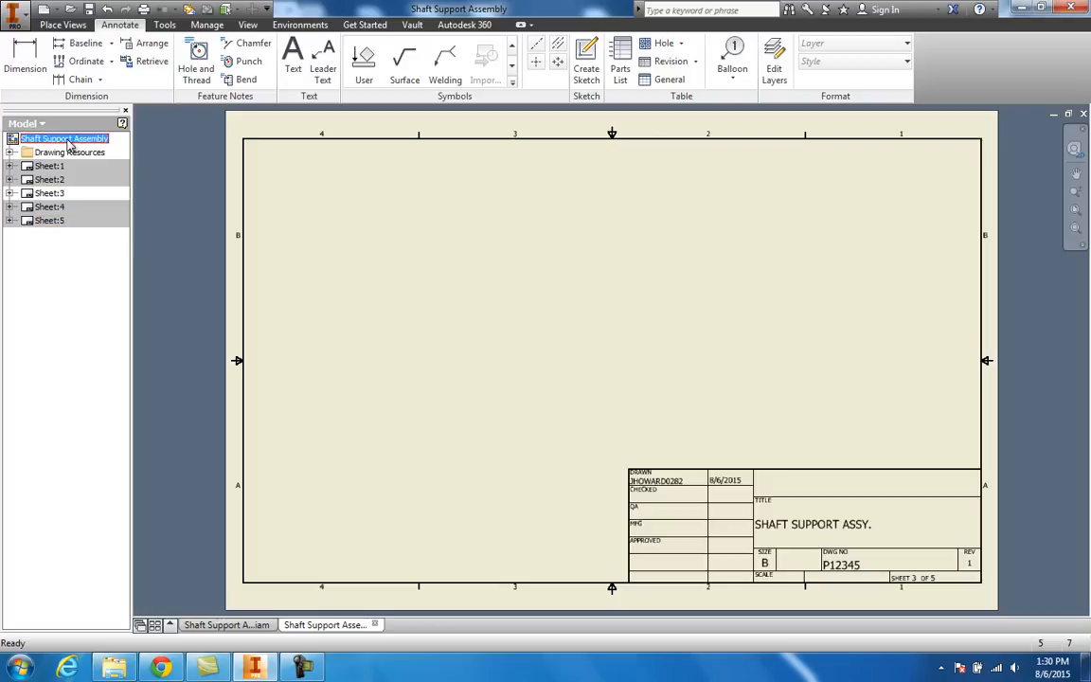
{"action": "left_click", "coordinate": [110, 161]}
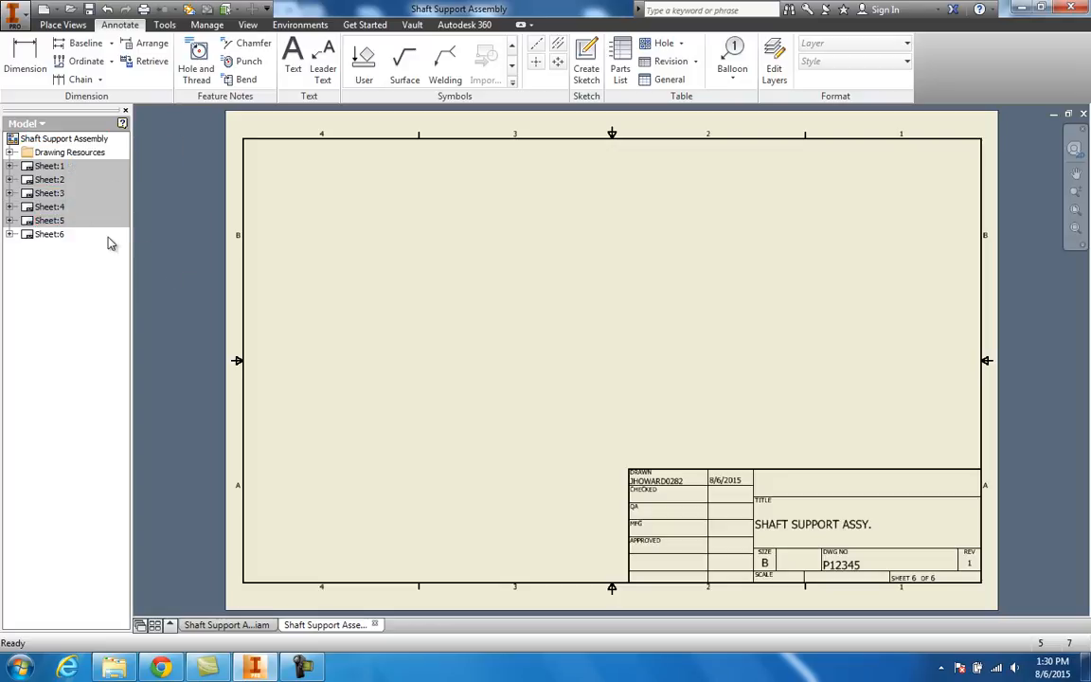
Step: Activate Sheet:3 and start a base view using the BASE PLATE part from the Week 11 Video folder
{"action": "double_click", "coordinate": [57, 193]}
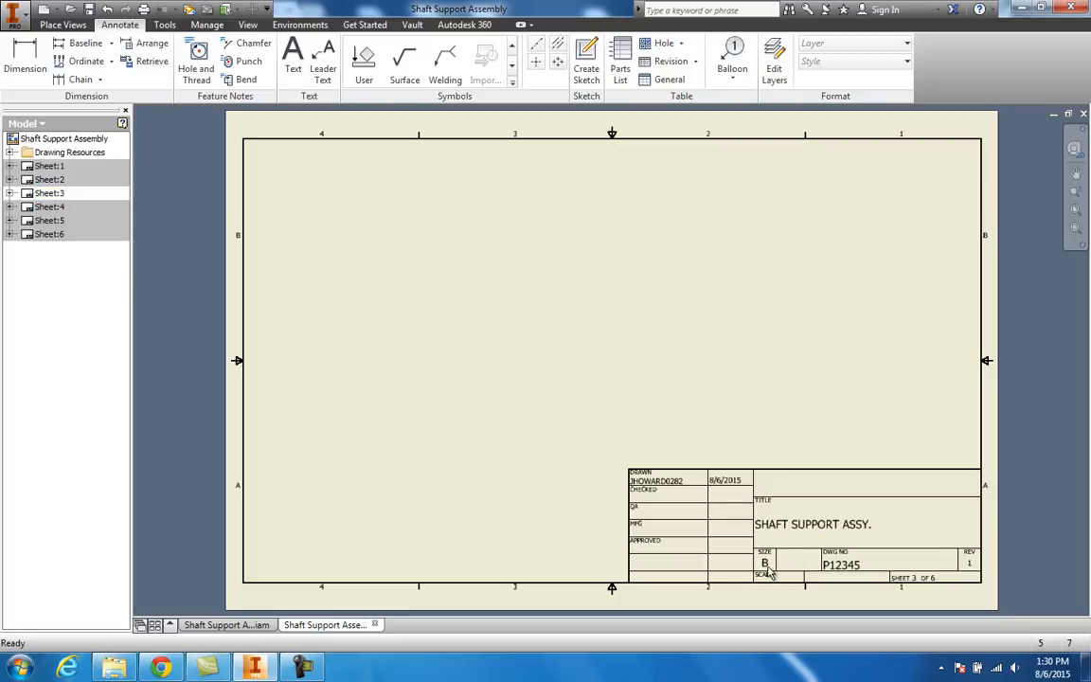
{"action": "left_click", "coordinate": [63, 24]}
{"action": "left_click", "coordinate": [19, 55]}
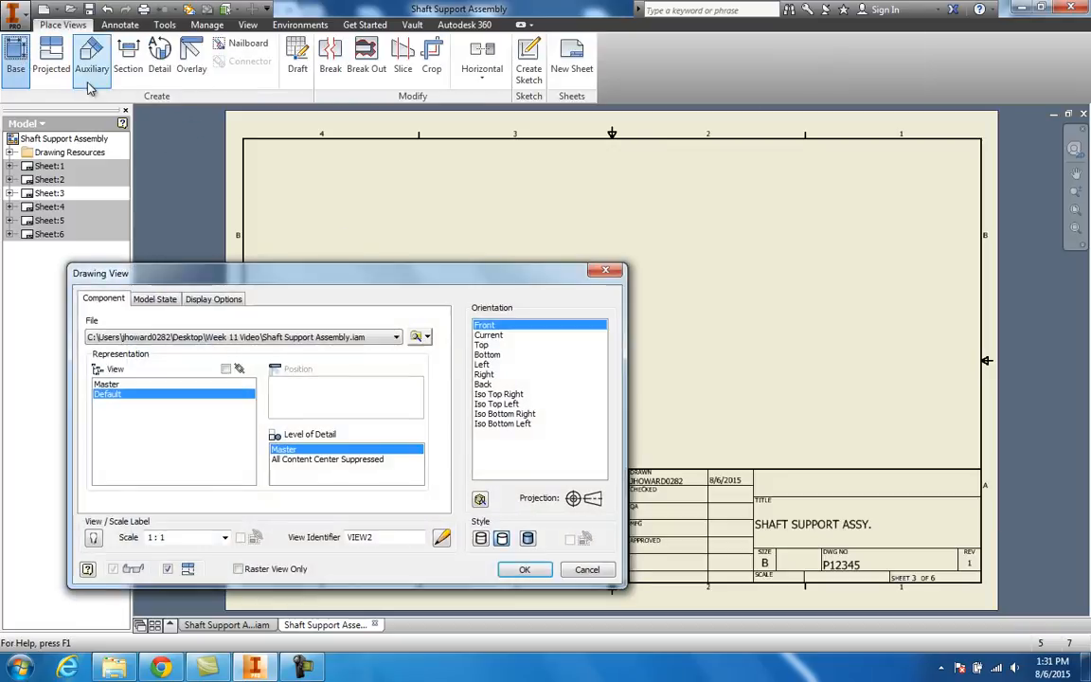
{"action": "left_click", "coordinate": [415, 336]}
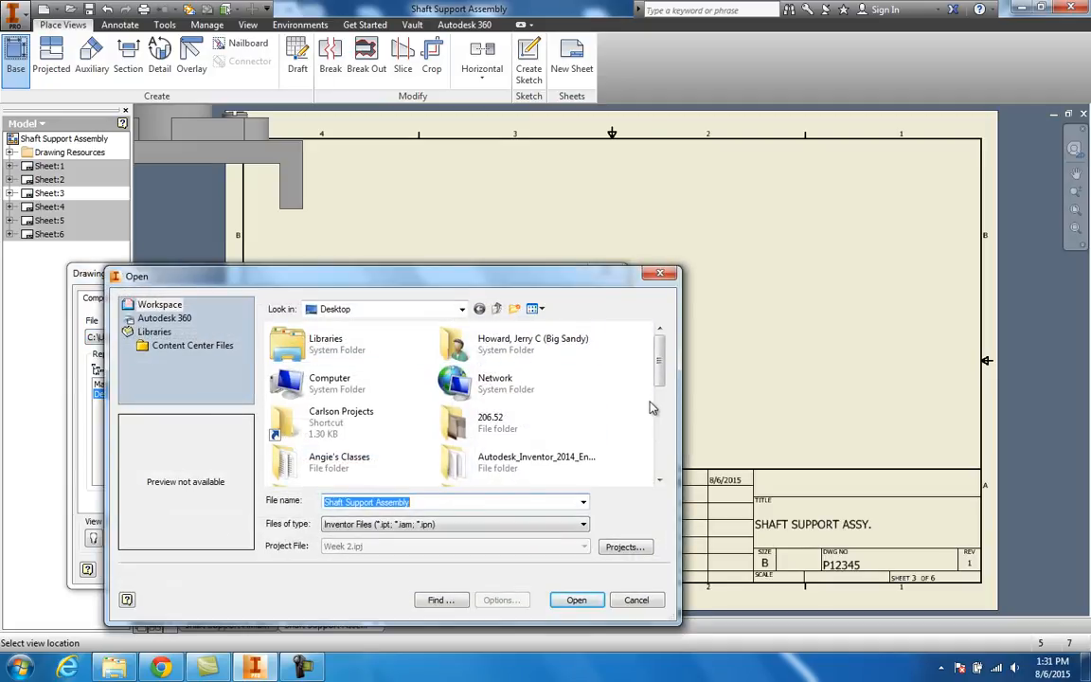
{"action": "scroll", "coordinate": [661, 405], "scroll_direction": "down", "scroll_amount": 3}
{"action": "left_click_drag", "start_coordinate": [664, 406], "coordinate": [678, 442]}
{"action": "double_click", "coordinate": [530, 419]}
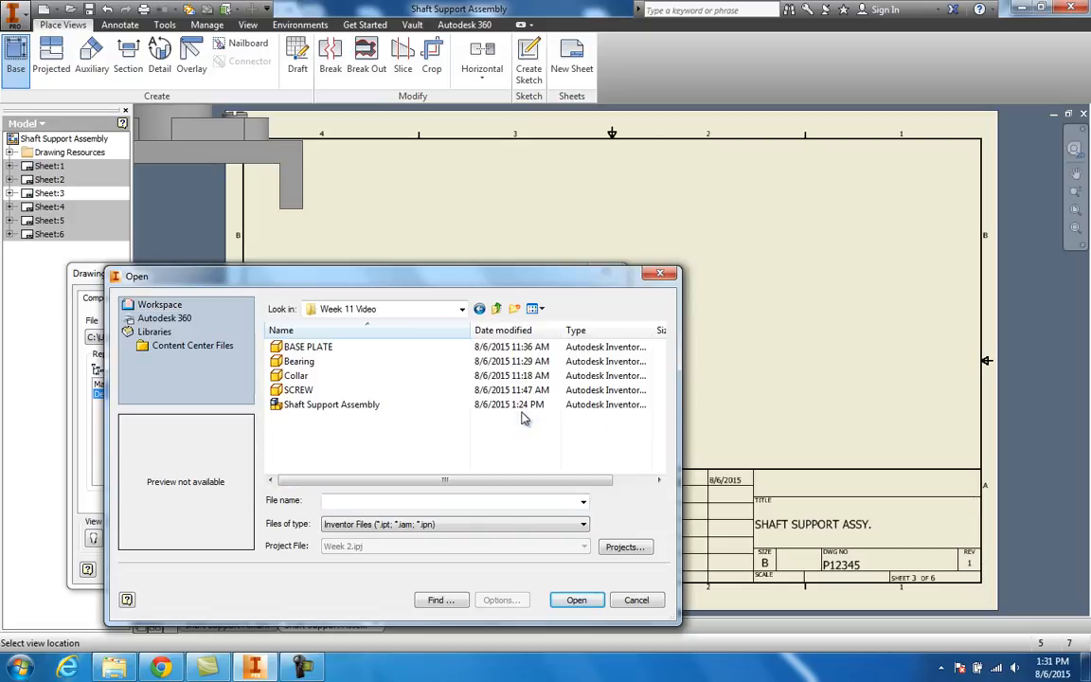
{"action": "left_click", "coordinate": [305, 347]}
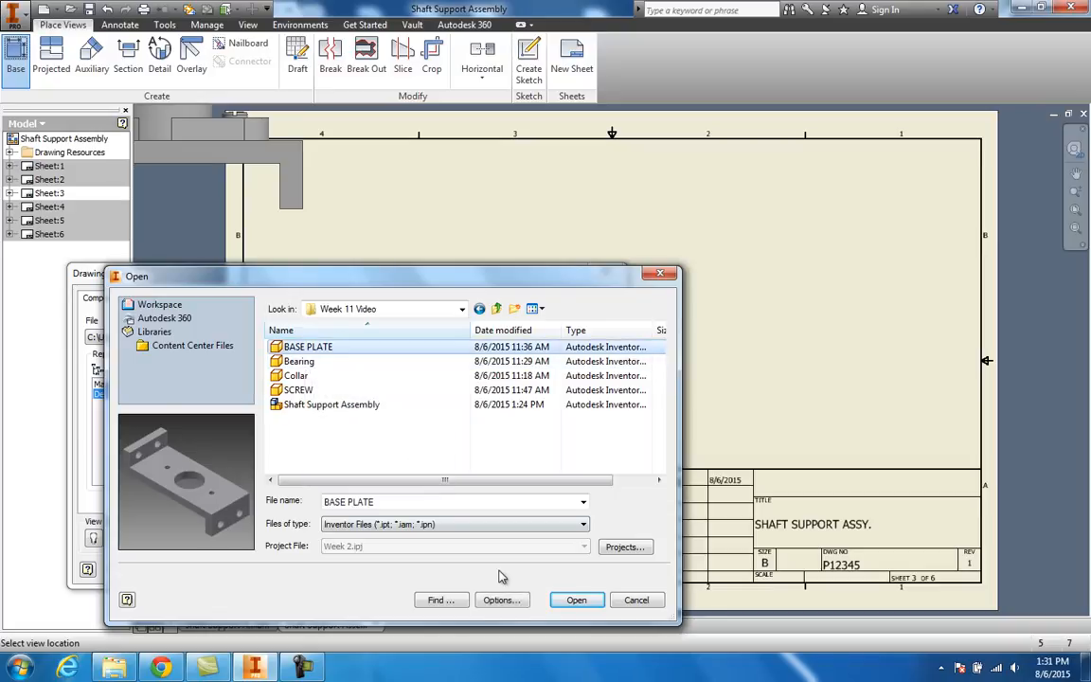
{"action": "left_click", "coordinate": [586, 601]}
Step: Place the base plate's front view in the upper-left area of the sheet, clearing the view settings dialog out of the way
{"action": "left_click_drag", "start_coordinate": [455, 274], "coordinate": [253, 374]}
{"action": "left_click_drag", "start_coordinate": [351, 369], "coordinate": [559, 289]}
{"action": "left_click_drag", "start_coordinate": [371, 293], "coordinate": [182, 419]}
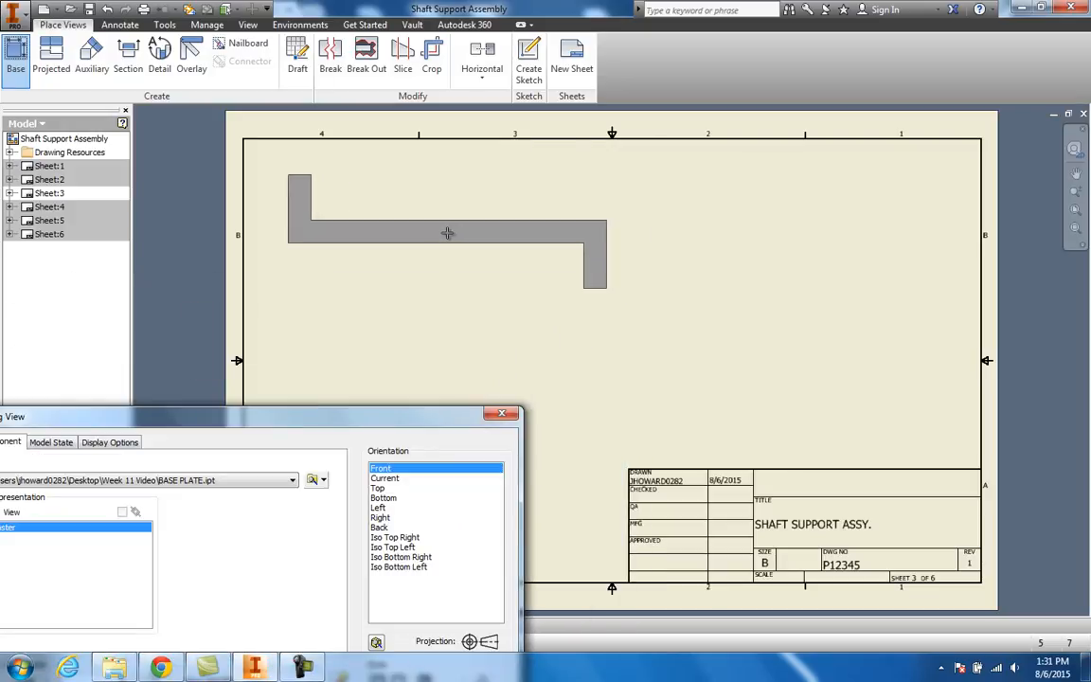
{"action": "left_click", "coordinate": [441, 233]}
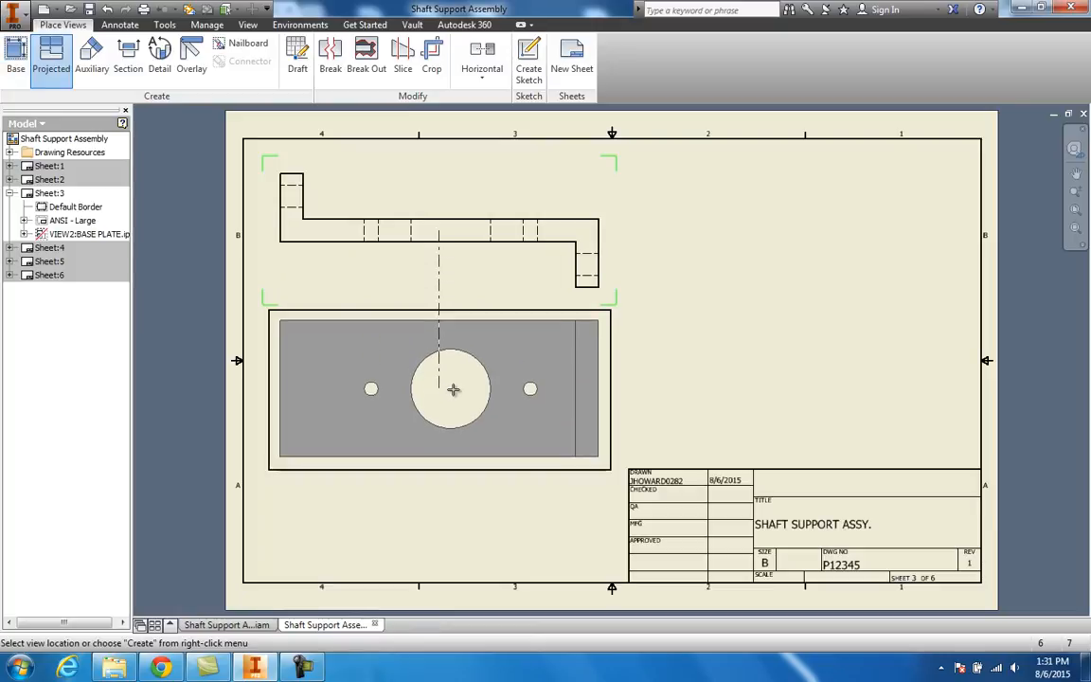
Step: Create the projected view below the base plate's front view, and project a side view to the right of that lower view
{"action": "right_click", "coordinate": [453, 388]}
{"action": "left_click", "coordinate": [505, 385]}
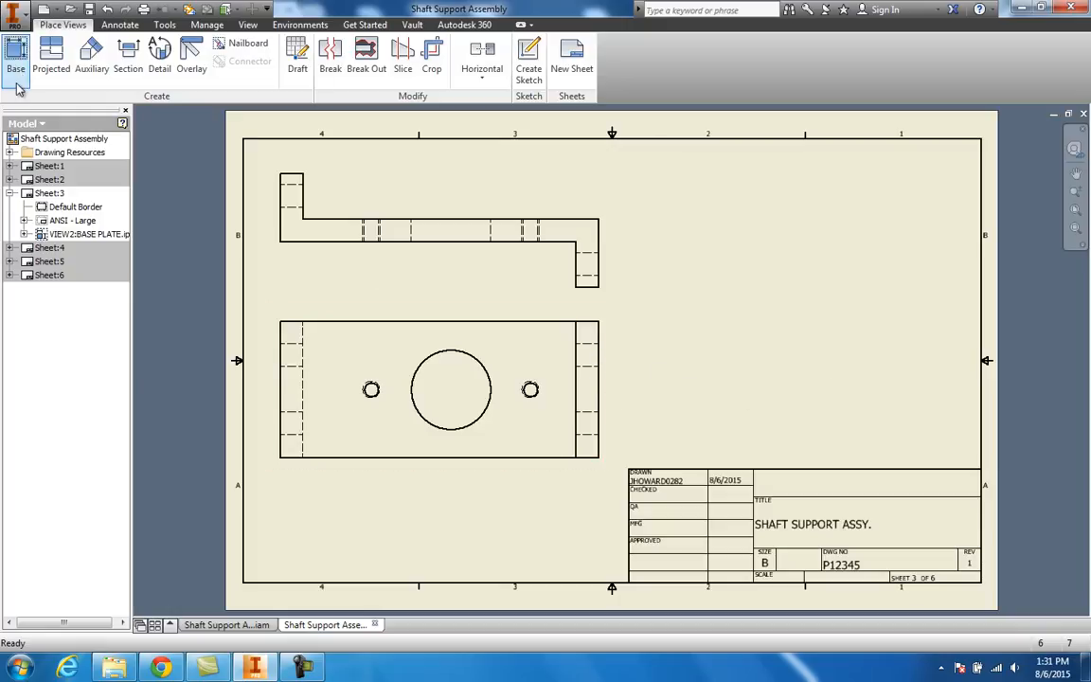
{"action": "left_click", "coordinate": [51, 55]}
{"action": "left_click", "coordinate": [606, 352]}
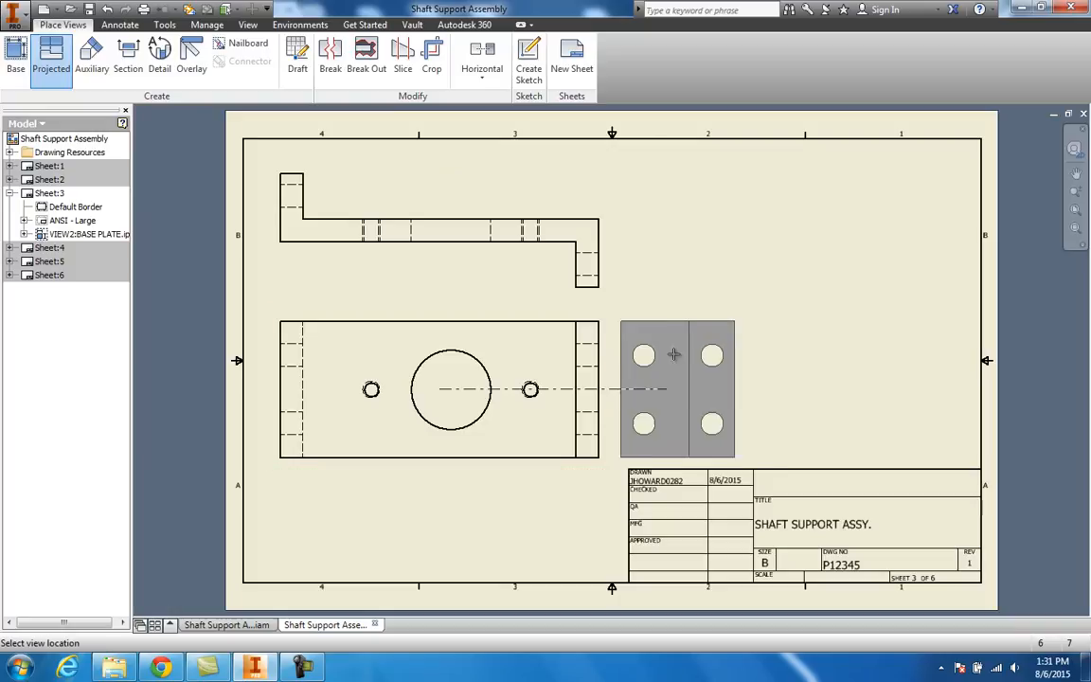
{"action": "left_click", "coordinate": [758, 363]}
{"action": "right_click", "coordinate": [754, 363]}
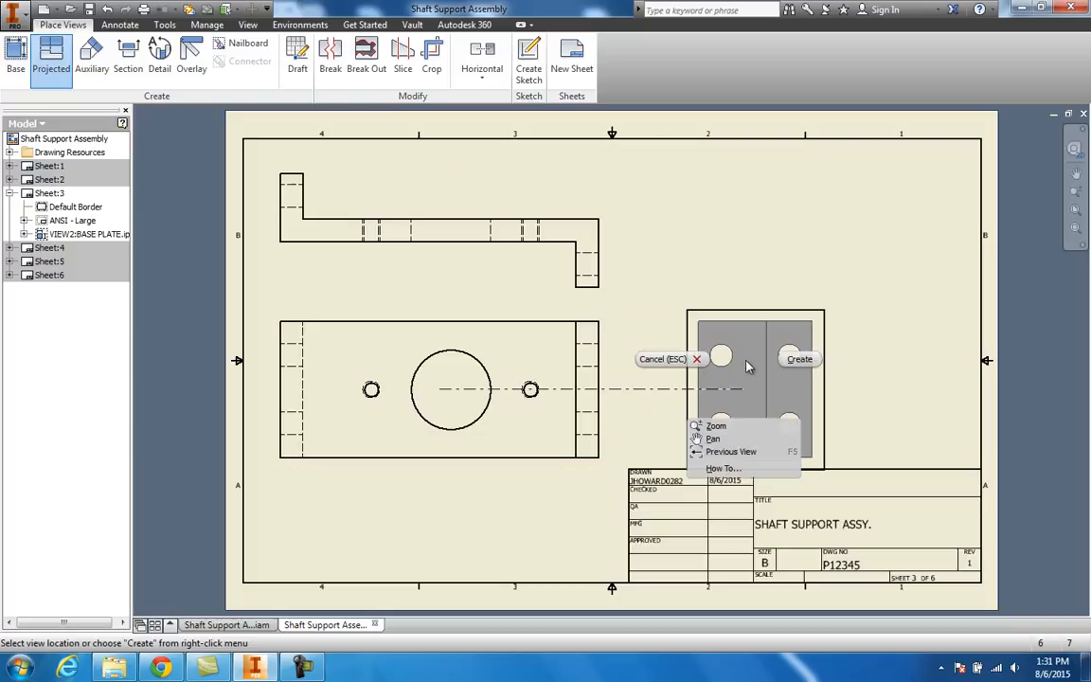
{"action": "left_click", "coordinate": [796, 361]}
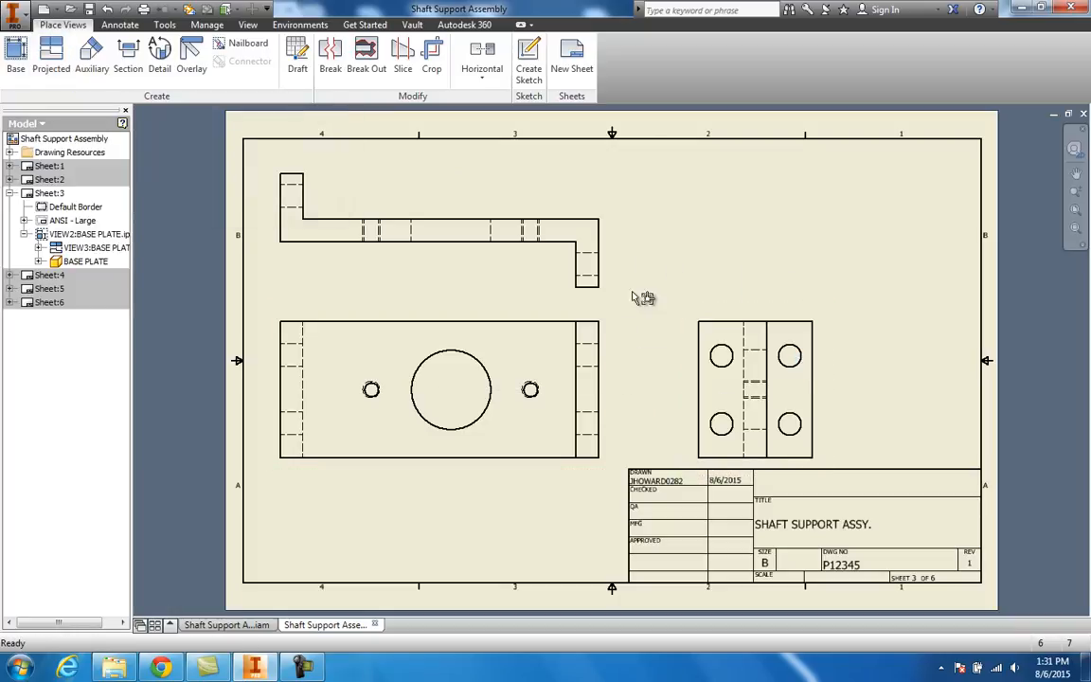
Step: Start another base view on Sheet:3 using the BASE PLATE part from the Week 11 Video folder
{"action": "left_click", "coordinate": [19, 58]}
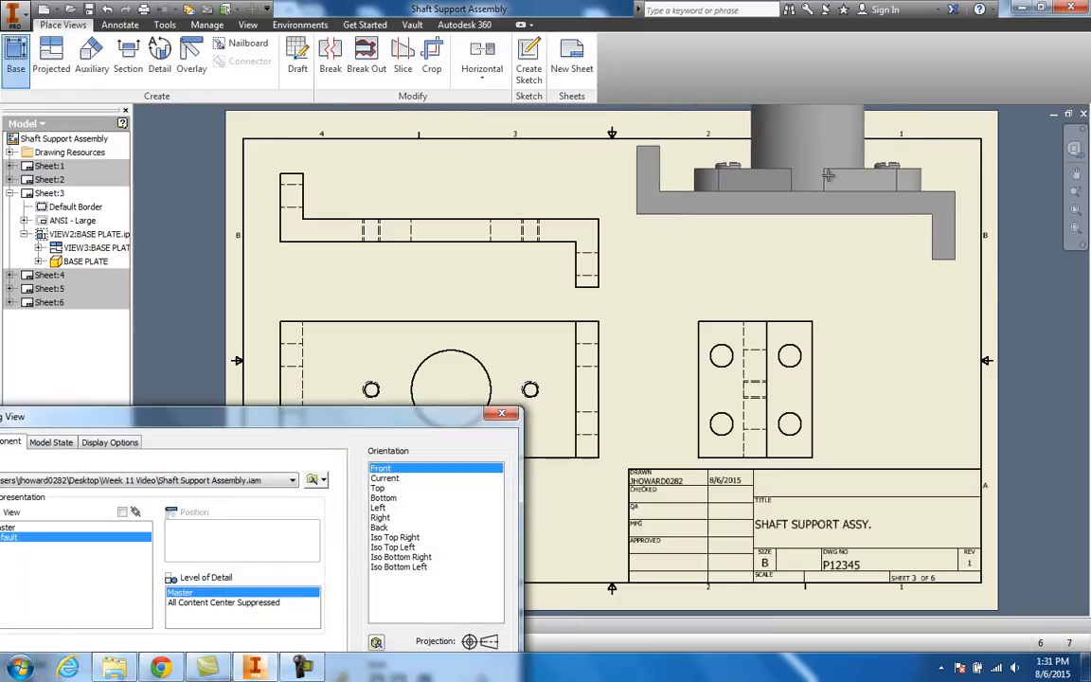
{"action": "left_click_drag", "start_coordinate": [348, 420], "coordinate": [364, 318]}
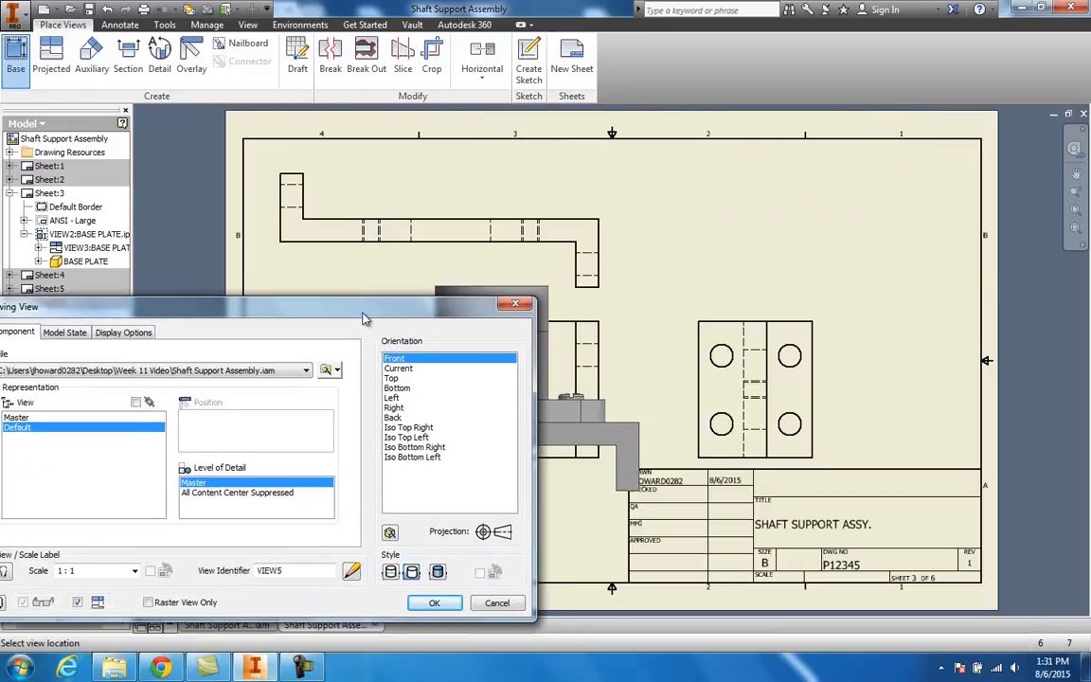
{"action": "left_click", "coordinate": [325, 370]}
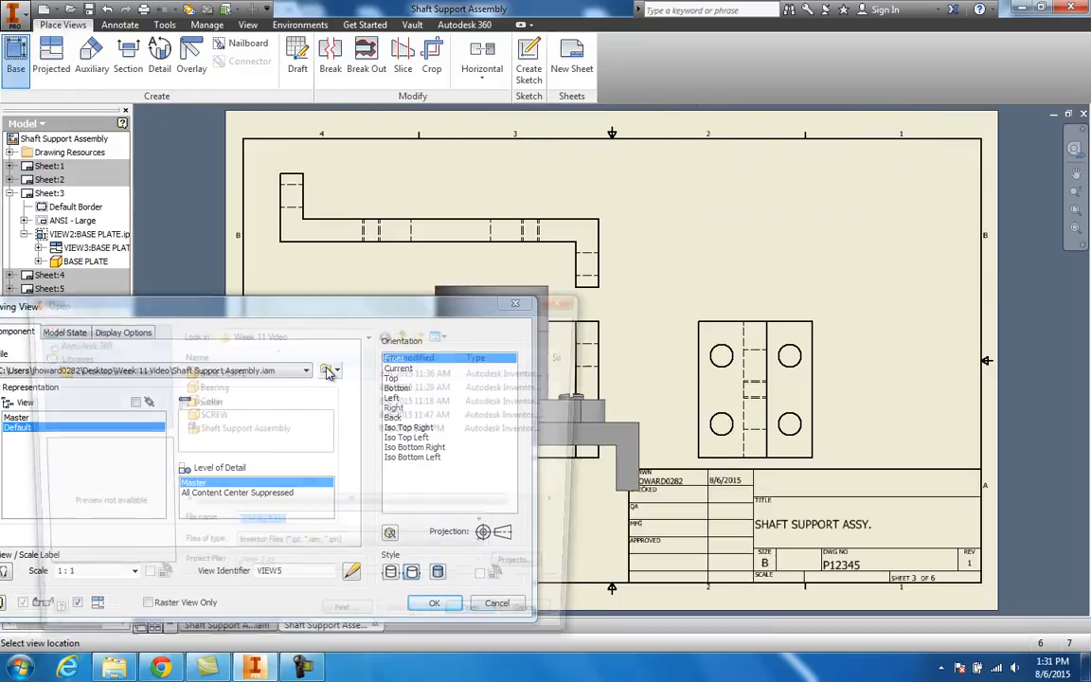
{"action": "left_click", "coordinate": [218, 372]}
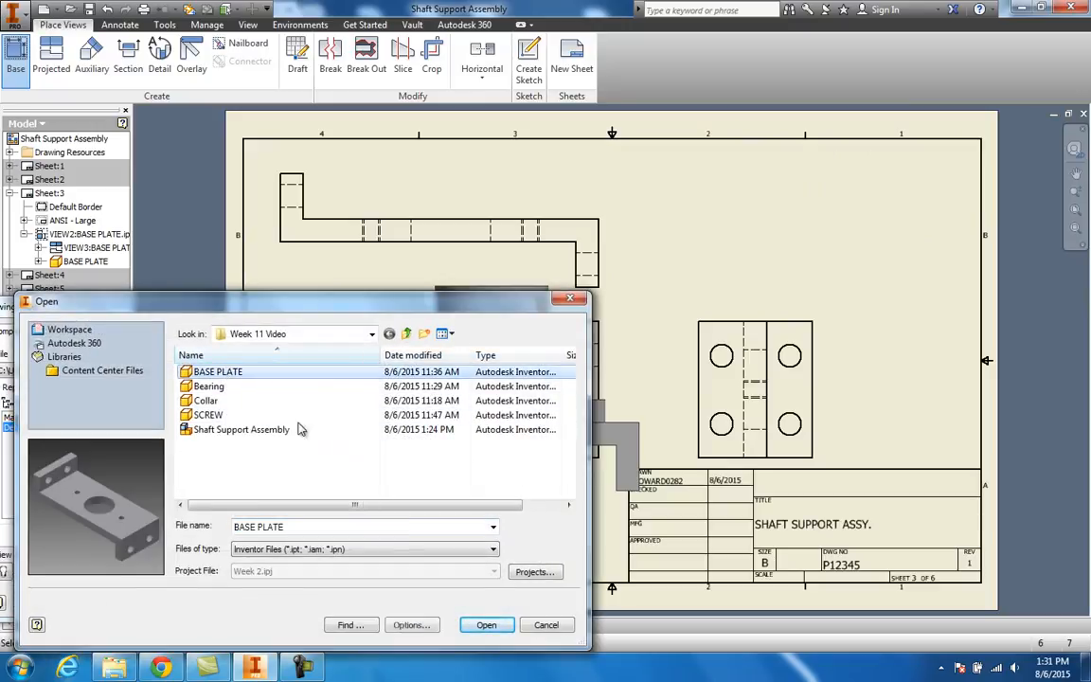
{"action": "left_click", "coordinate": [487, 626]}
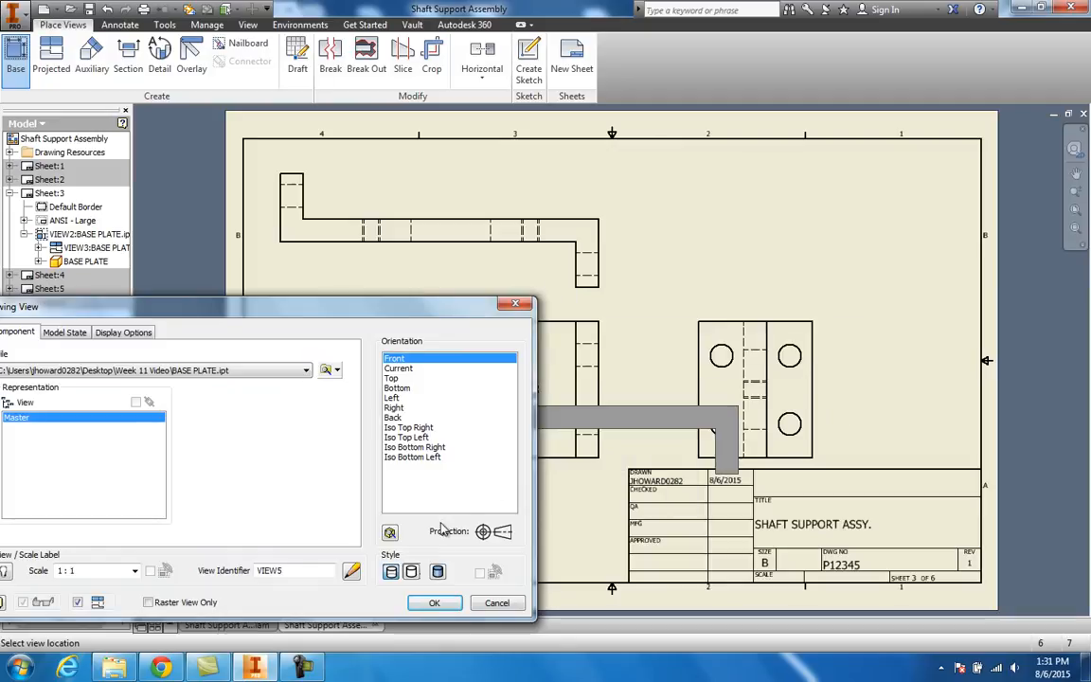
Step: Give the new view a custom isometric orientation showing the plate's top, front and right faces, and set its scale to 1/2
{"action": "left_click", "coordinate": [390, 534]}
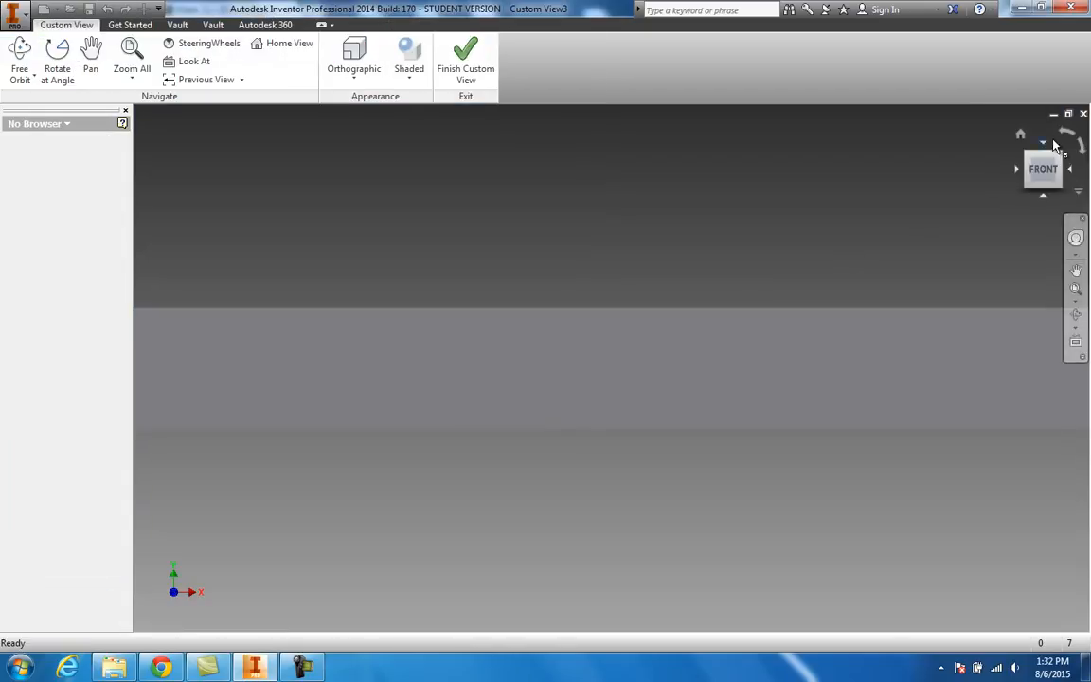
{"action": "left_click", "coordinate": [1061, 157]}
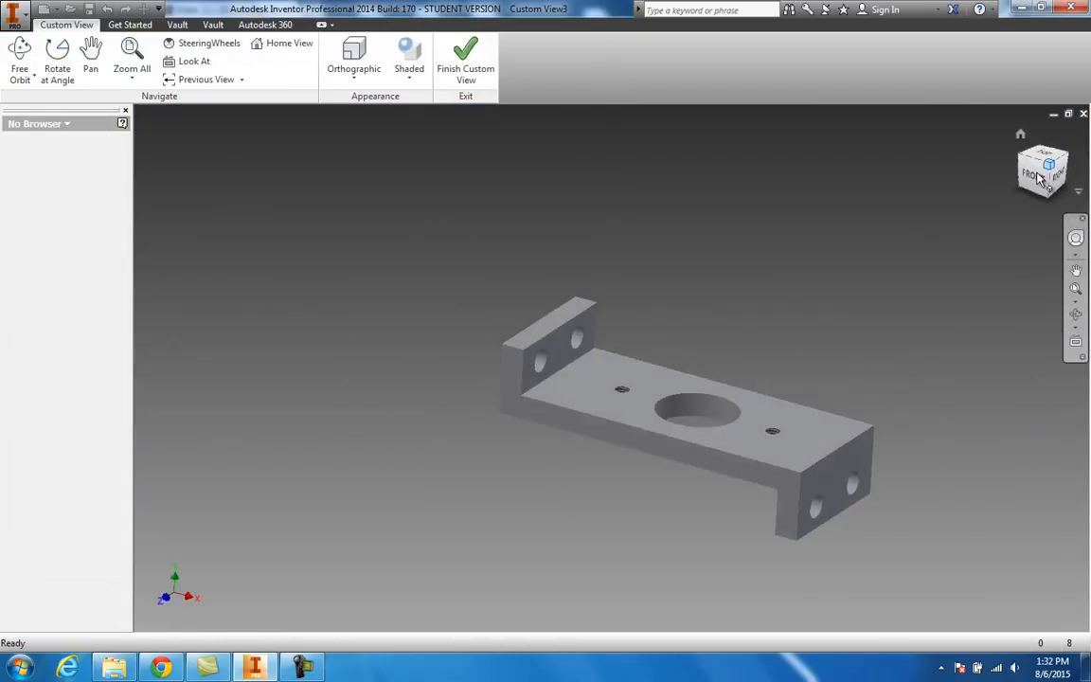
{"action": "left_click", "coordinate": [470, 66]}
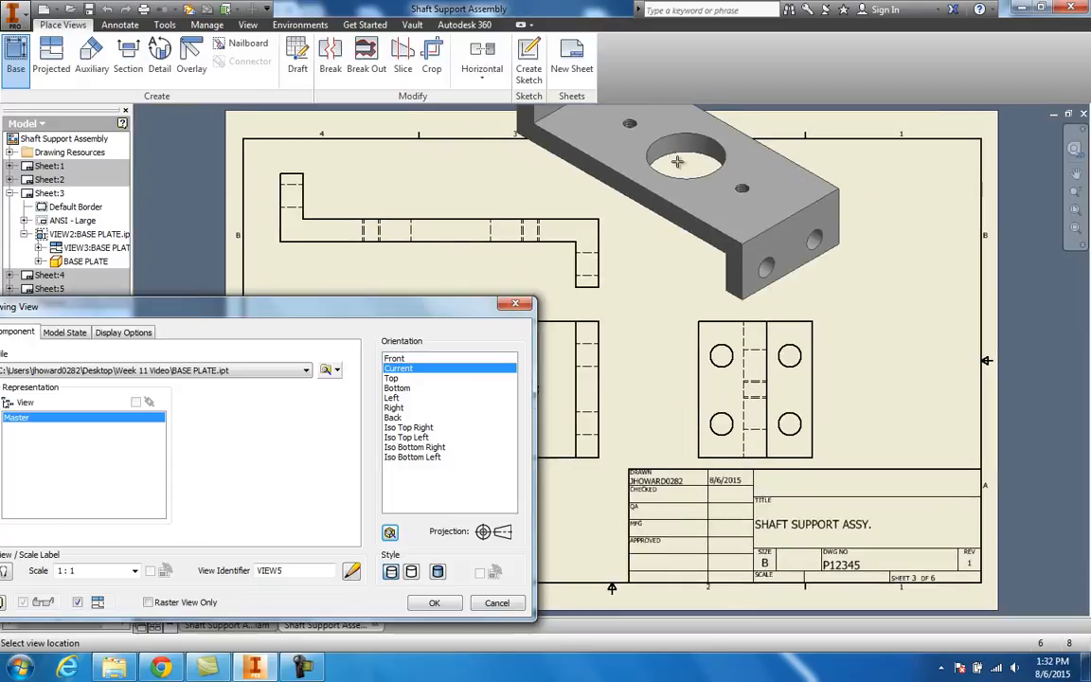
{"action": "left_click", "coordinate": [133, 572]}
{"action": "left_click", "coordinate": [97, 534]}
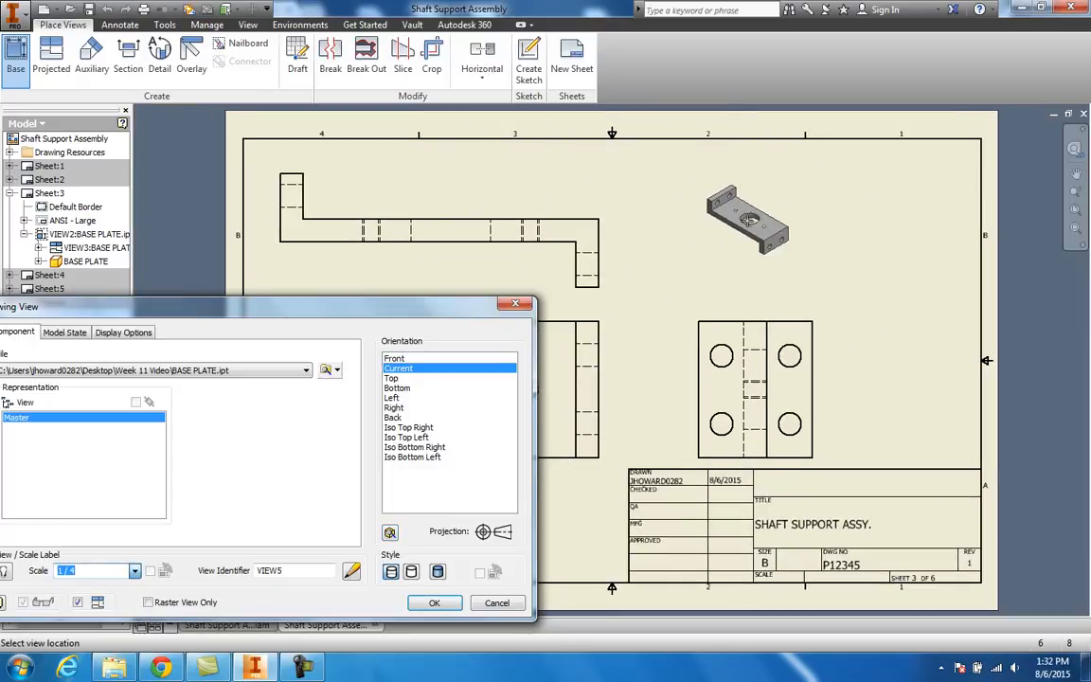
{"action": "left_click", "coordinate": [127, 573]}
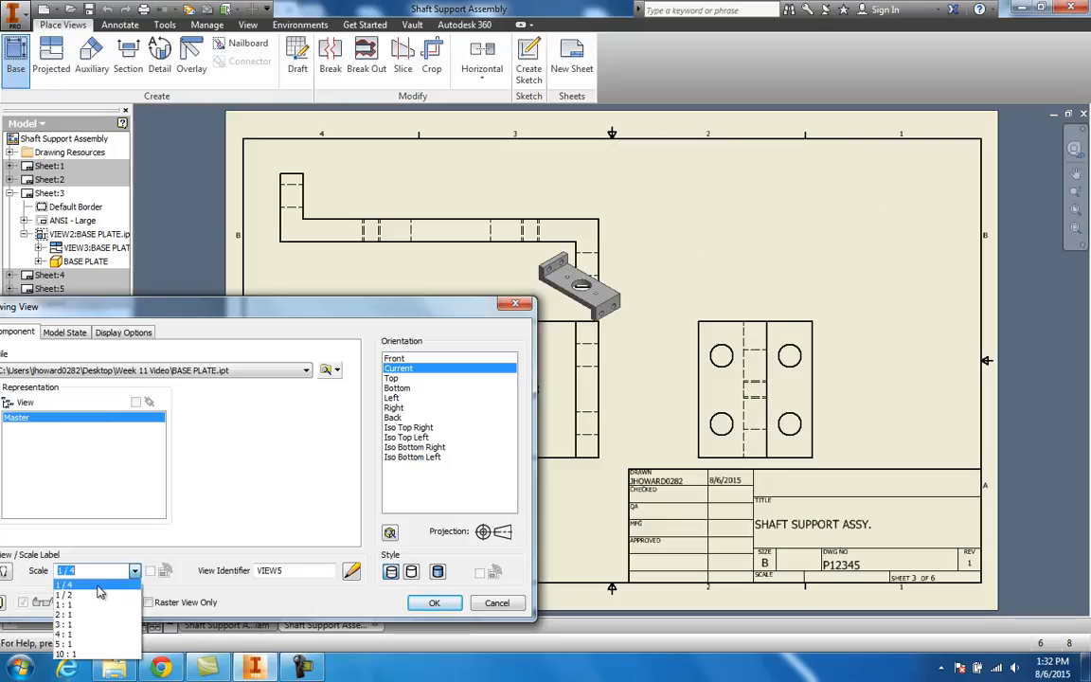
{"action": "left_click", "coordinate": [101, 594]}
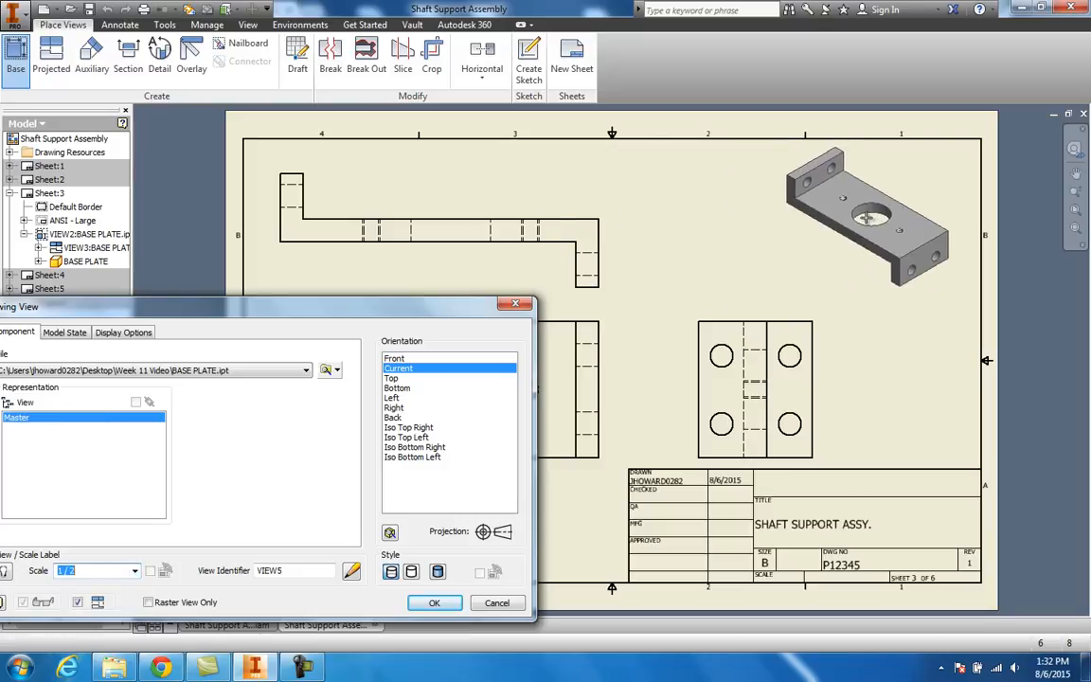
Step: Turn on the new view's scale label, and set its style to shaded with hidden lines removed
{"action": "mouse_move", "coordinate": [446, 311]}
{"action": "left_mouse_down"}
{"action": "mouse_move", "coordinate": [512, 302]}
{"action": "mouse_move", "coordinate": [640, 224]}
{"action": "left_mouse_up"}
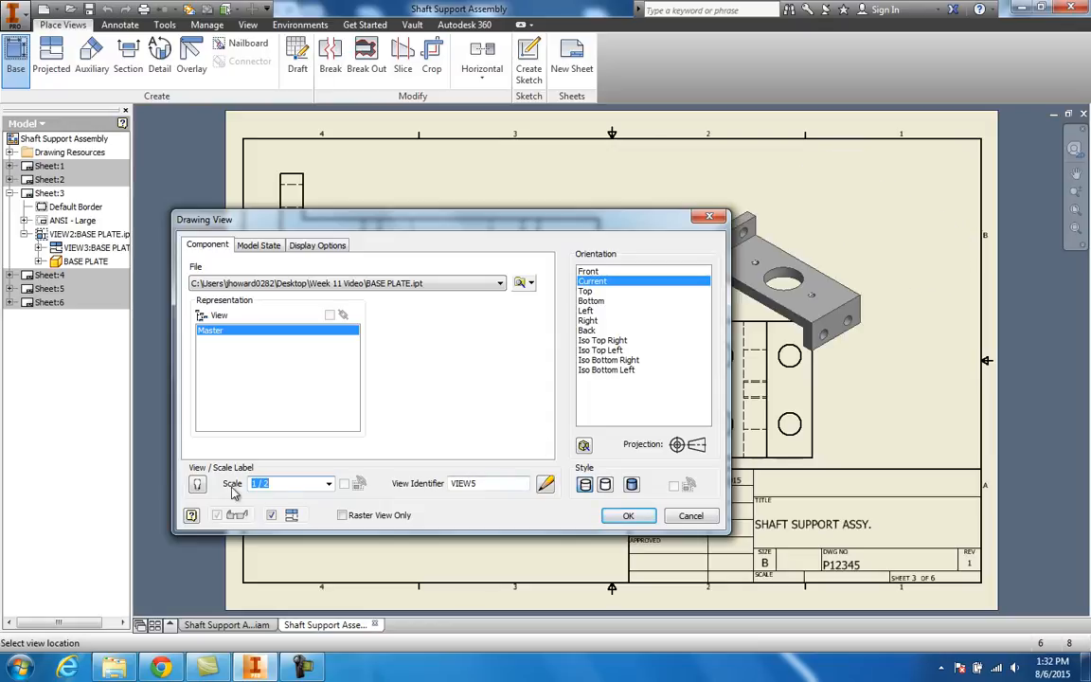
{"action": "left_click", "coordinate": [199, 484]}
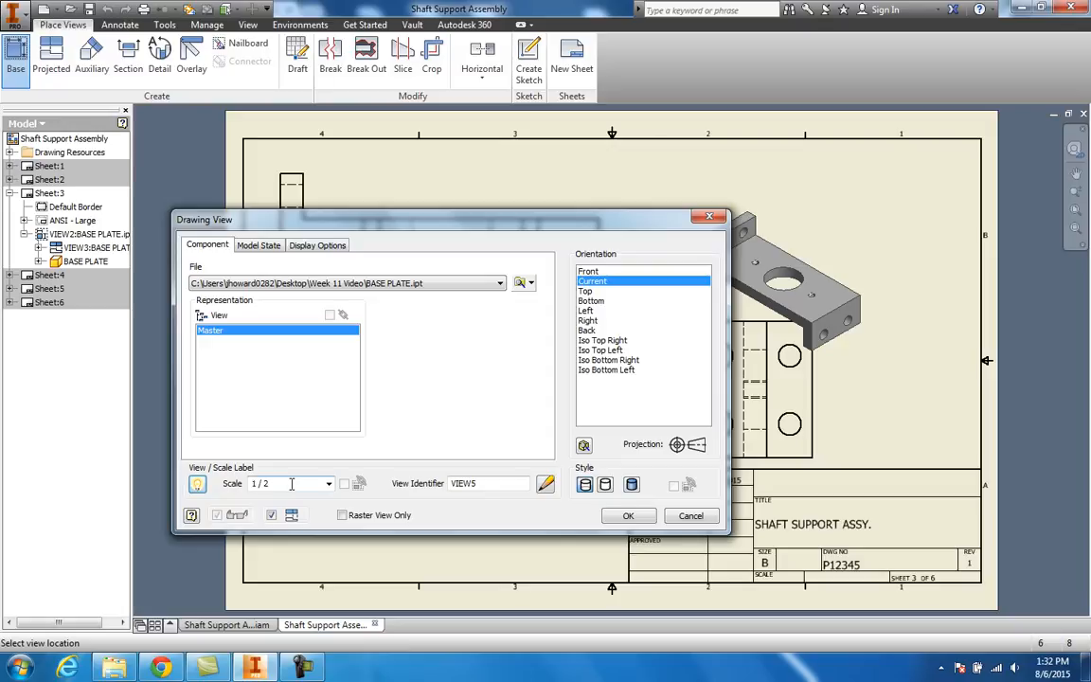
{"action": "left_click_drag", "start_coordinate": [480, 483], "coordinate": [436, 487]}
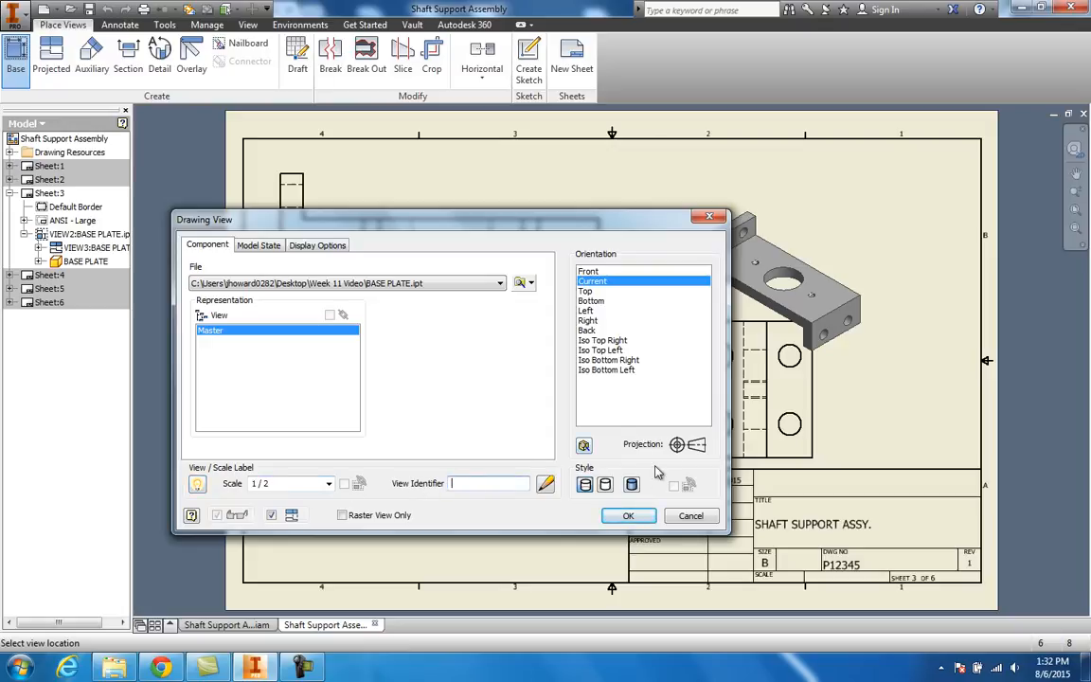
{"action": "left_click", "coordinate": [631, 485]}
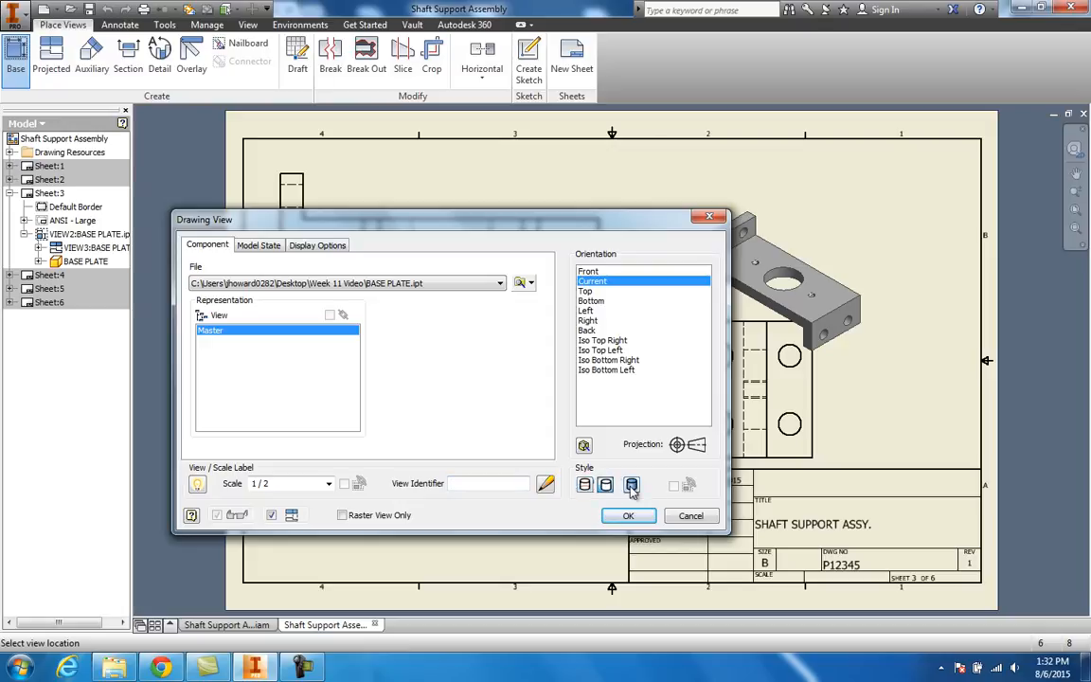
{"action": "left_click", "coordinate": [633, 487]}
Step: Position the isometric view in the upper-right corner of the sheet, and create it with 1 as the view identifier
{"action": "left_click", "coordinate": [630, 516]}
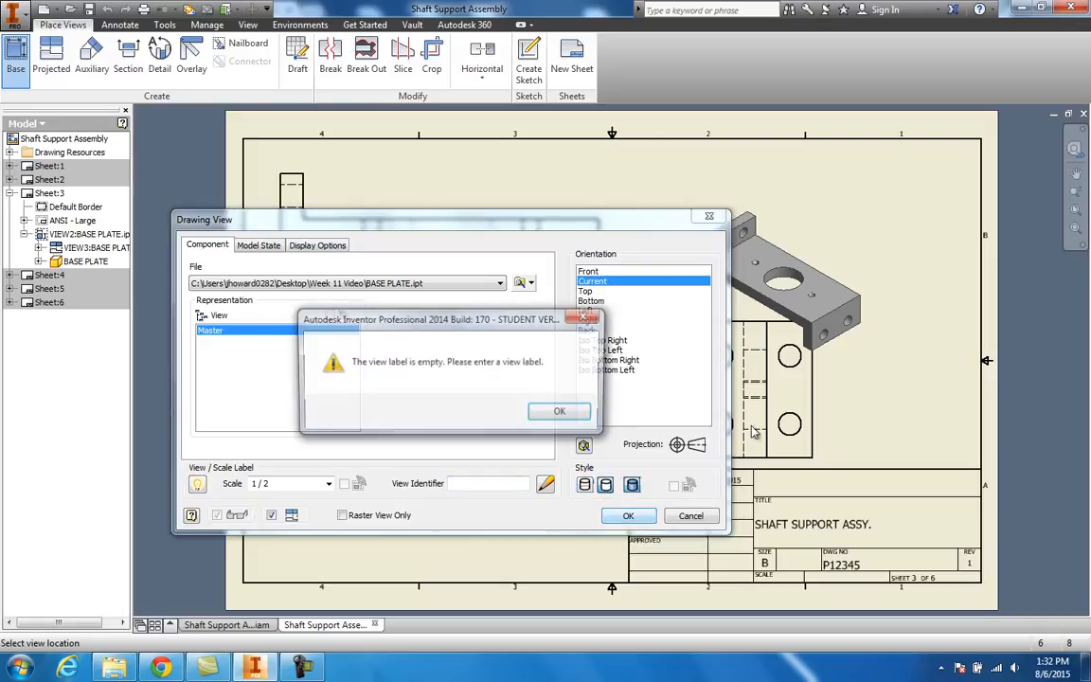
{"action": "left_click", "coordinate": [573, 414]}
{"action": "left_click", "coordinate": [878, 220]}
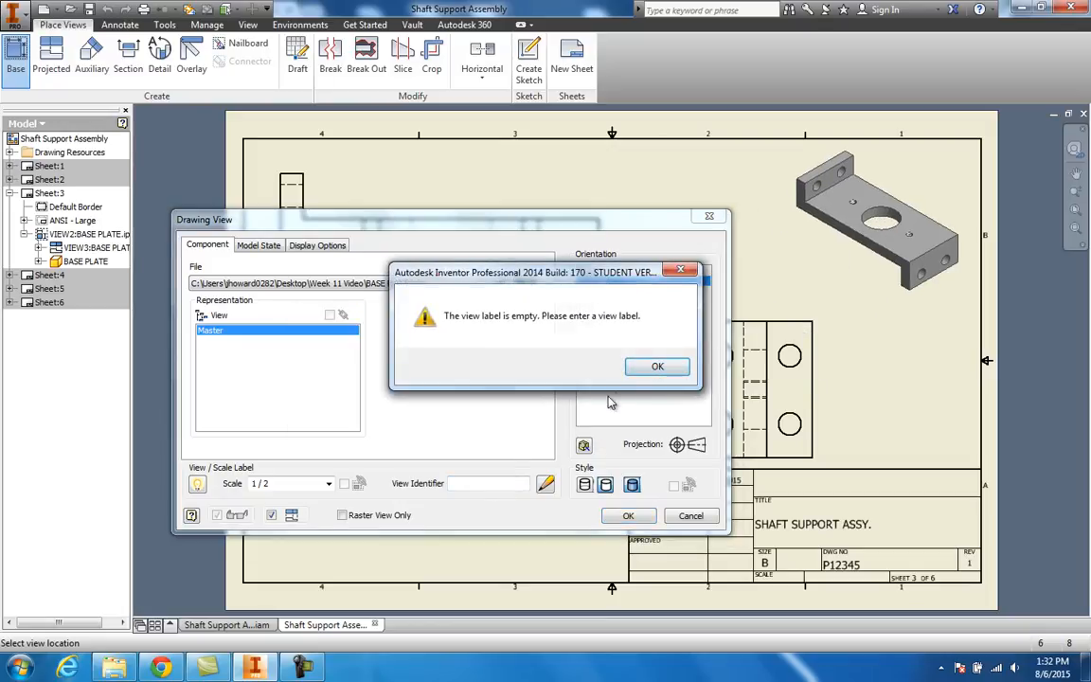
{"action": "left_click", "coordinate": [649, 369]}
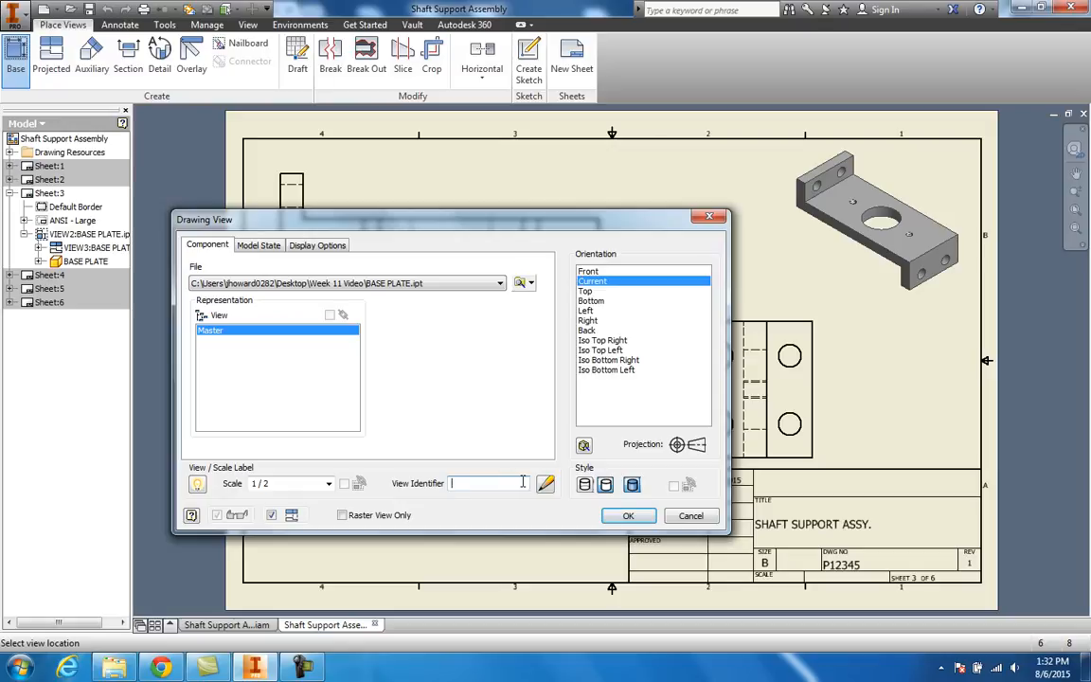
{"action": "left_click", "coordinate": [627, 516]}
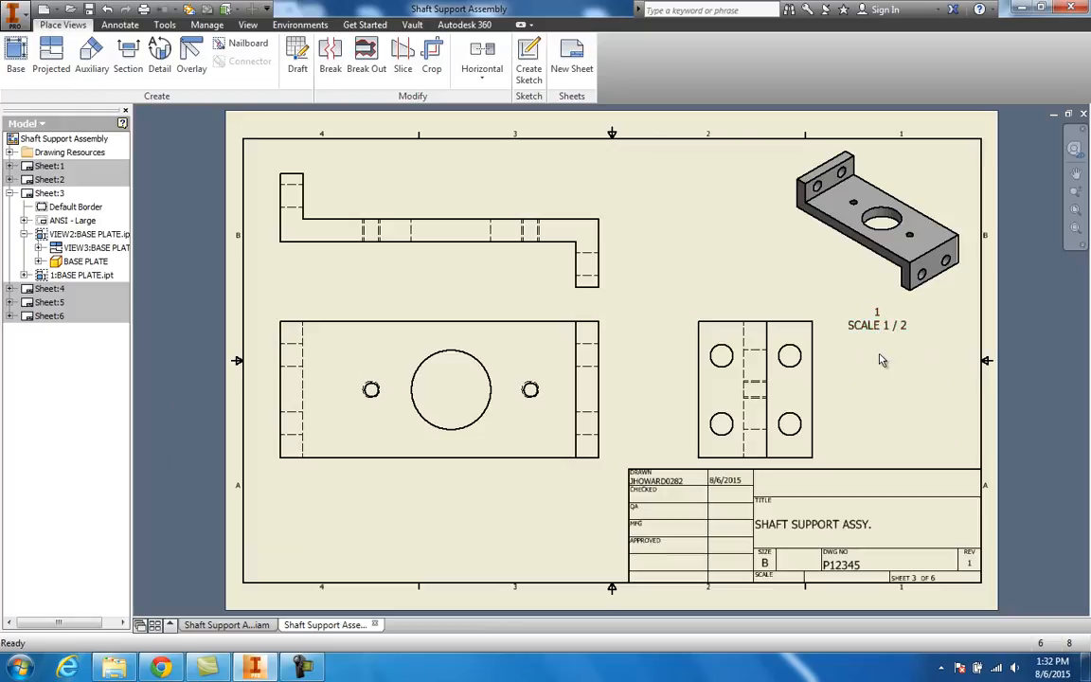
Step: Move the isometric view's label up close beneath the part, and remove the view identifier from its text, keeping the scale line
{"action": "left_click_drag", "start_coordinate": [881, 334], "coordinate": [859, 285]}
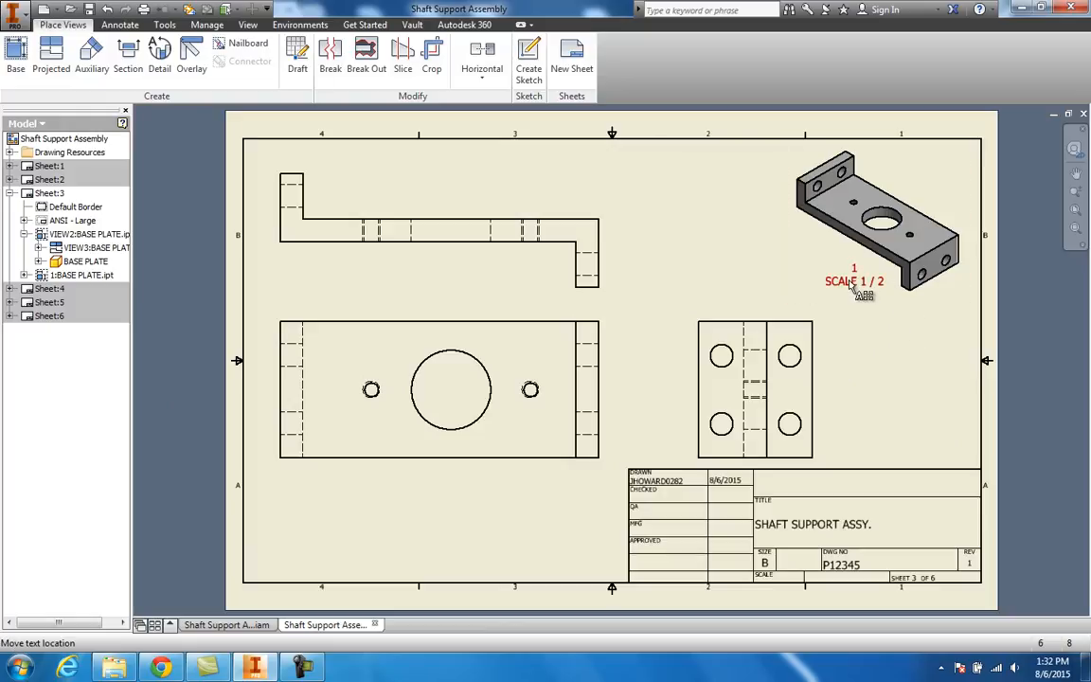
{"action": "double_click", "coordinate": [852, 282]}
{"action": "left_click_drag", "start_coordinate": [695, 433], "coordinate": [597, 440]}
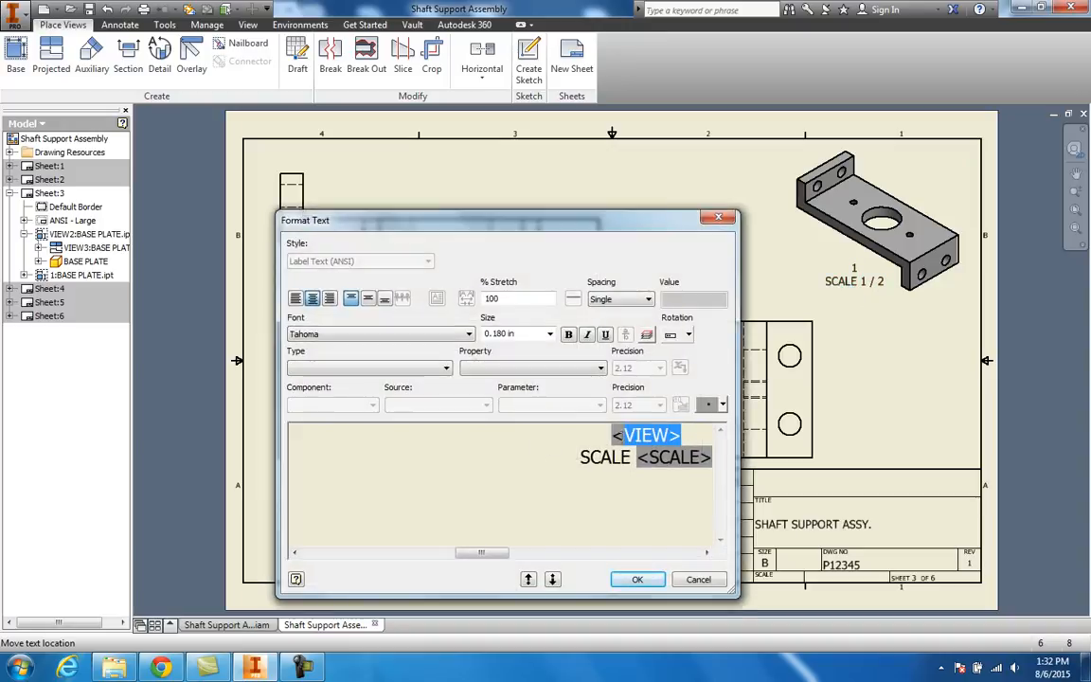
{"action": "key", "text": "Delete"}
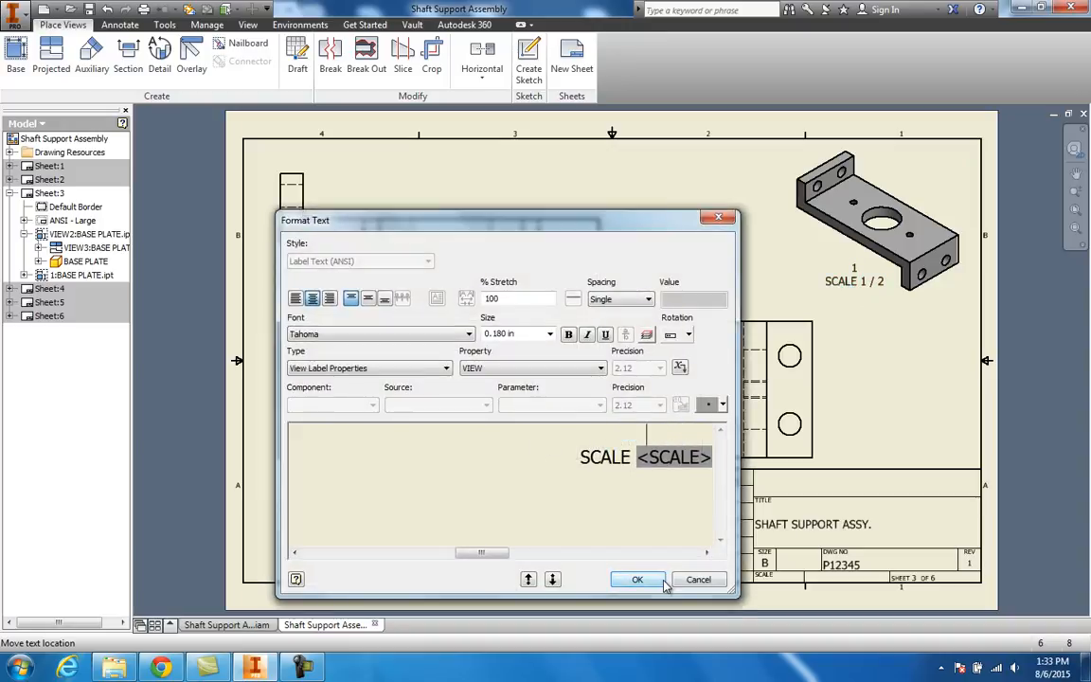
{"action": "left_click", "coordinate": [635, 580]}
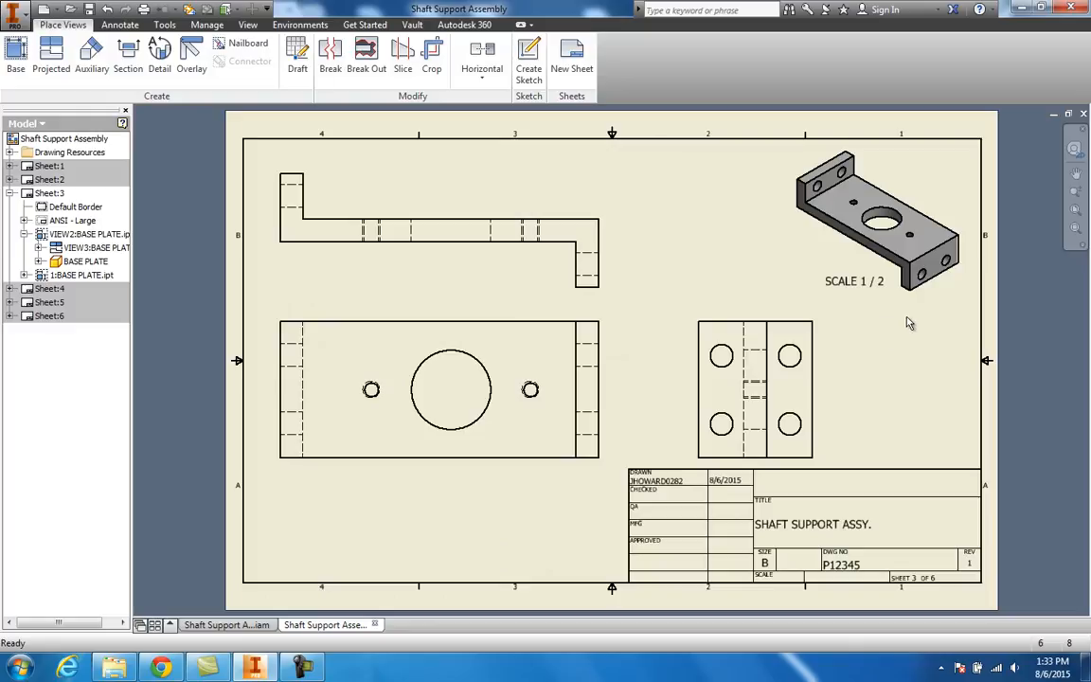
Step: Add center marks to the large hole and two small holes in the lower view and to the four holes in the side view
{"action": "middle_click_drag", "start_coordinate": [910, 384], "coordinate": [904, 372]}
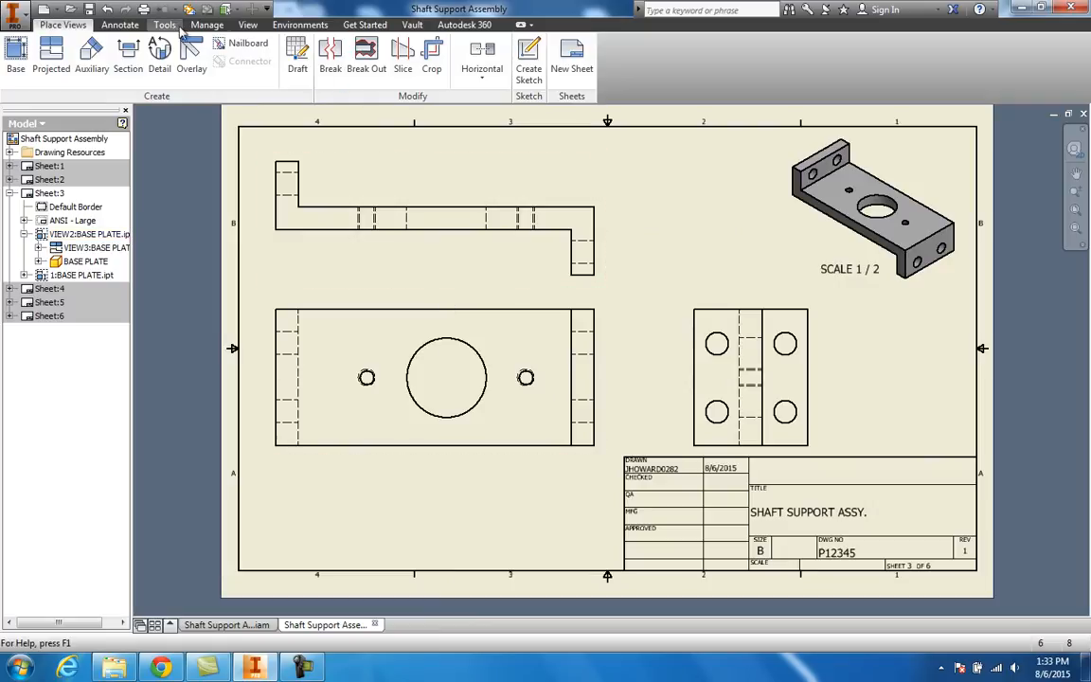
{"action": "left_click", "coordinate": [120, 25]}
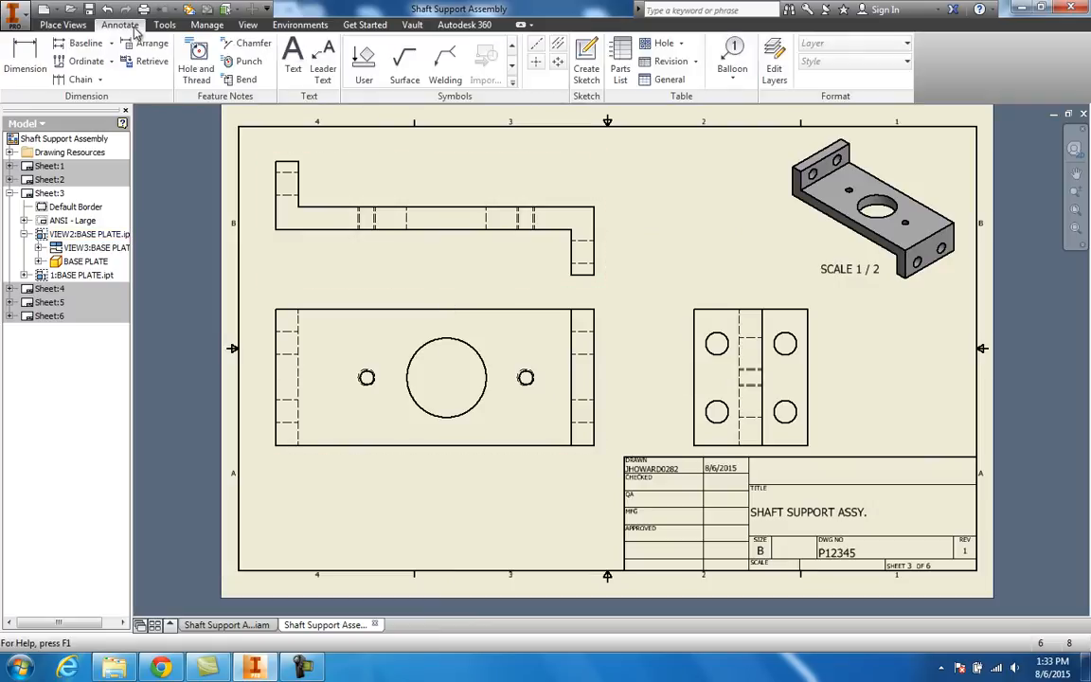
{"action": "left_click", "coordinate": [536, 63]}
{"action": "left_click", "coordinate": [420, 348]}
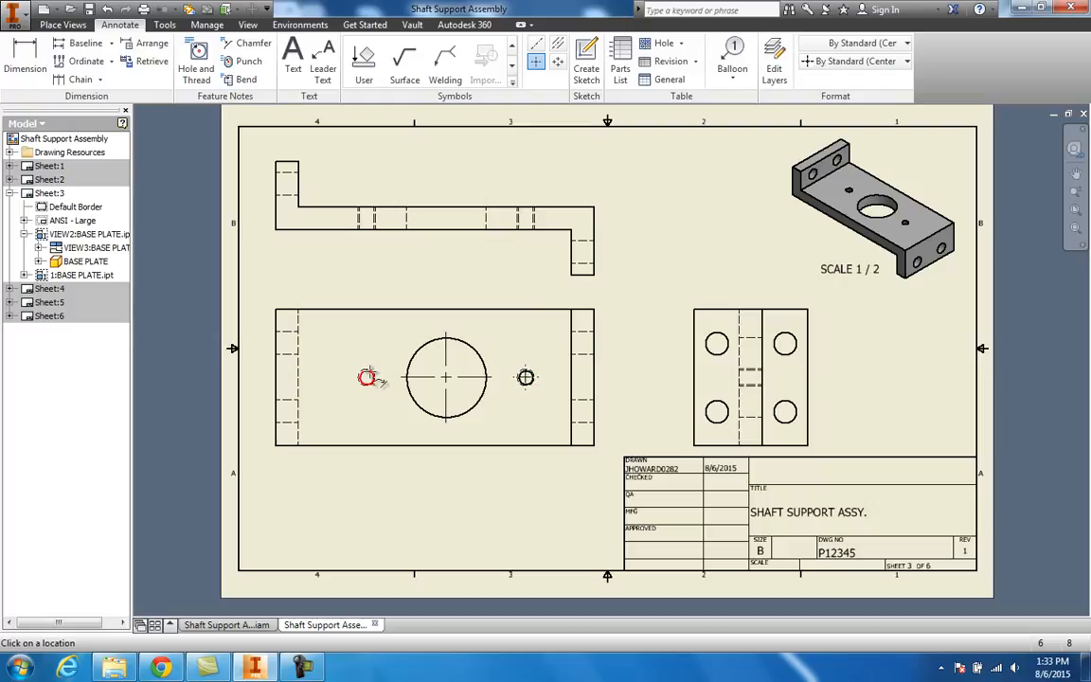
{"action": "left_click", "coordinate": [717, 343]}
{"action": "left_click", "coordinate": [717, 411]}
{"action": "left_click", "coordinate": [786, 343]}
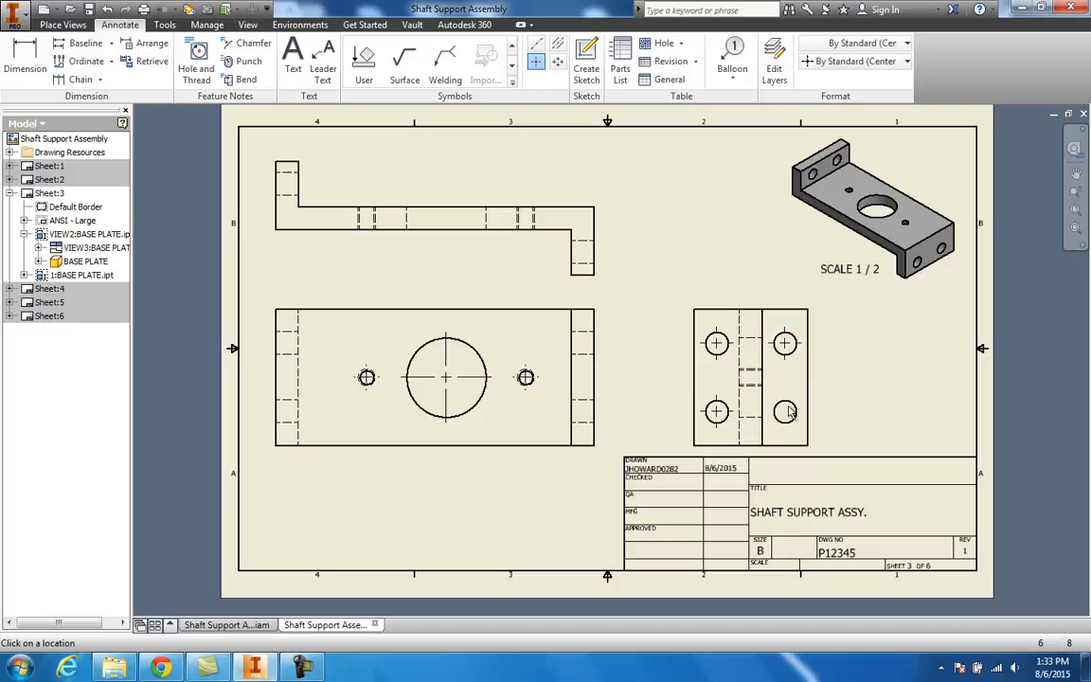
{"action": "left_click", "coordinate": [787, 406]}
Step: Add bisector centerlines between the hidden hole edges of the left flange, one in the upper view and two in the lower view
{"action": "left_click", "coordinate": [558, 43]}
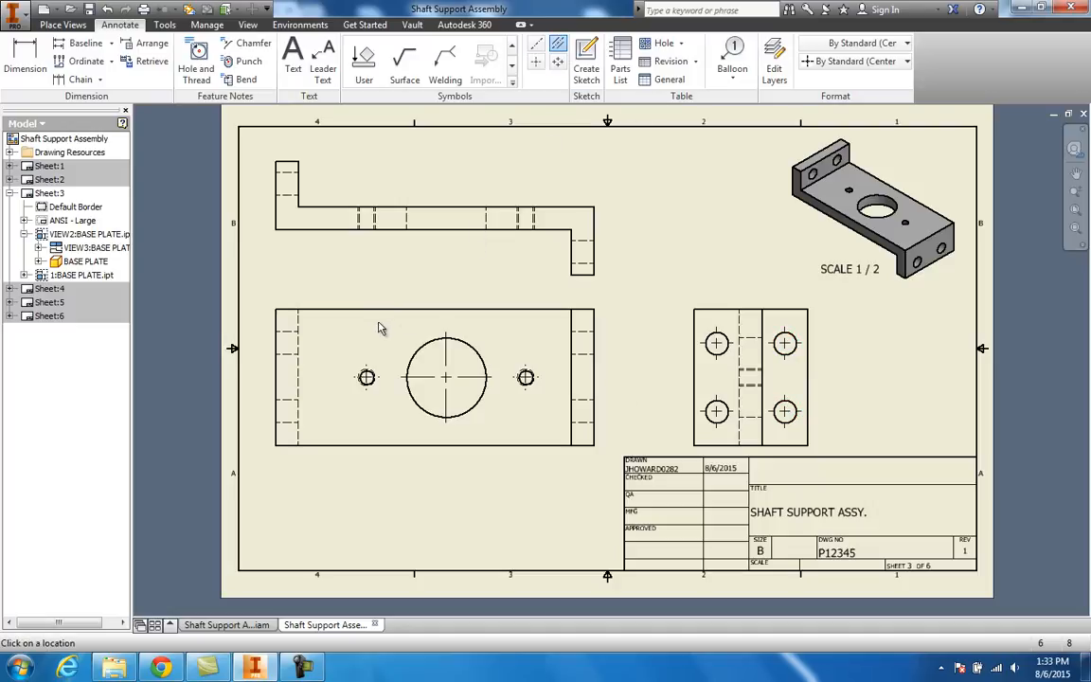
{"action": "scroll", "coordinate": [305, 199], "scroll_direction": "up", "scroll_amount": 3}
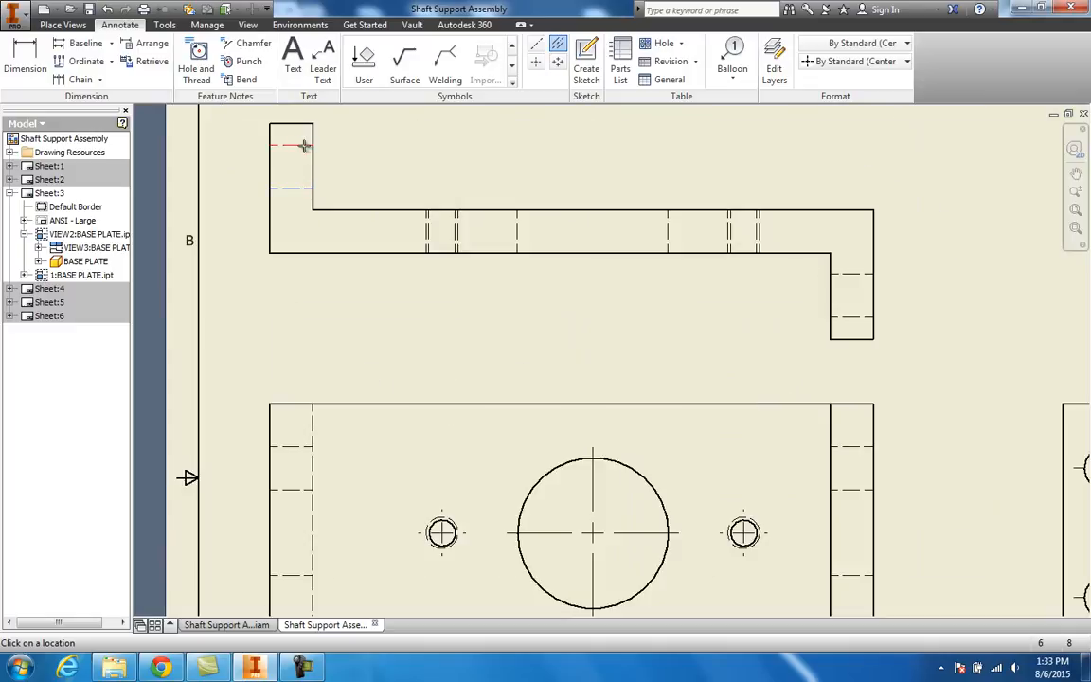
{"action": "mouse_move", "coordinate": [344, 449]}
{"action": "middle_mouse_down"}
{"action": "mouse_move", "coordinate": [378, 354]}
{"action": "mouse_move", "coordinate": [348, 367]}
{"action": "middle_mouse_up"}
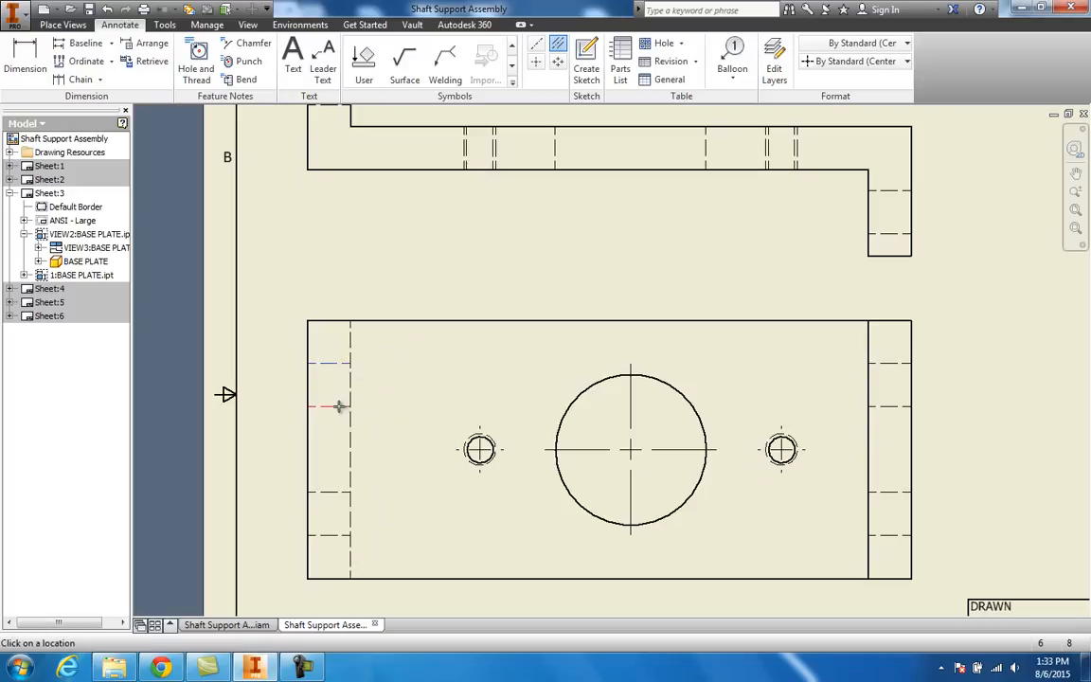
{"action": "middle_click_drag", "start_coordinate": [386, 446], "coordinate": [395, 385]}
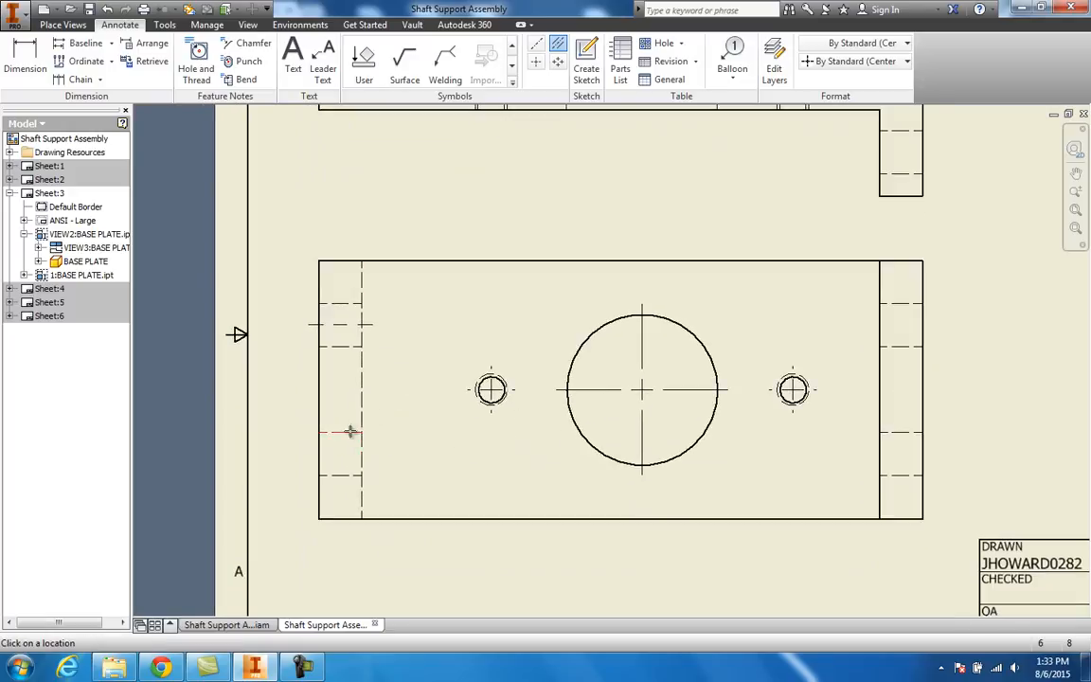
{"action": "scroll", "coordinate": [374, 460], "scroll_direction": "down", "scroll_amount": 5}
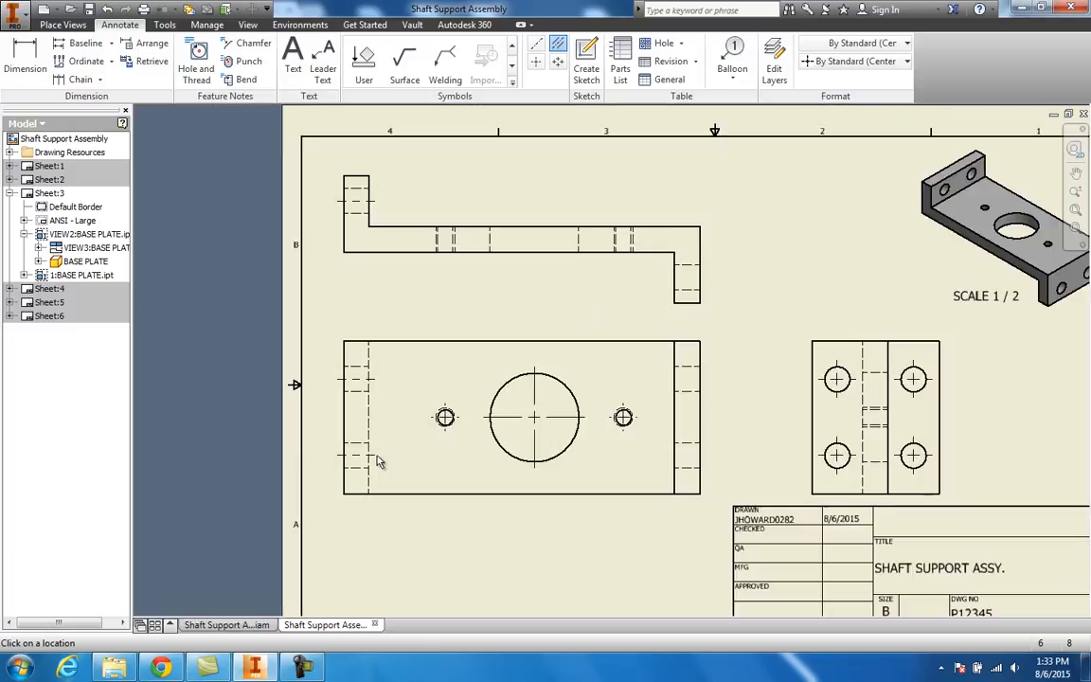
{"action": "scroll", "coordinate": [369, 442], "scroll_direction": "up", "scroll_amount": 4}
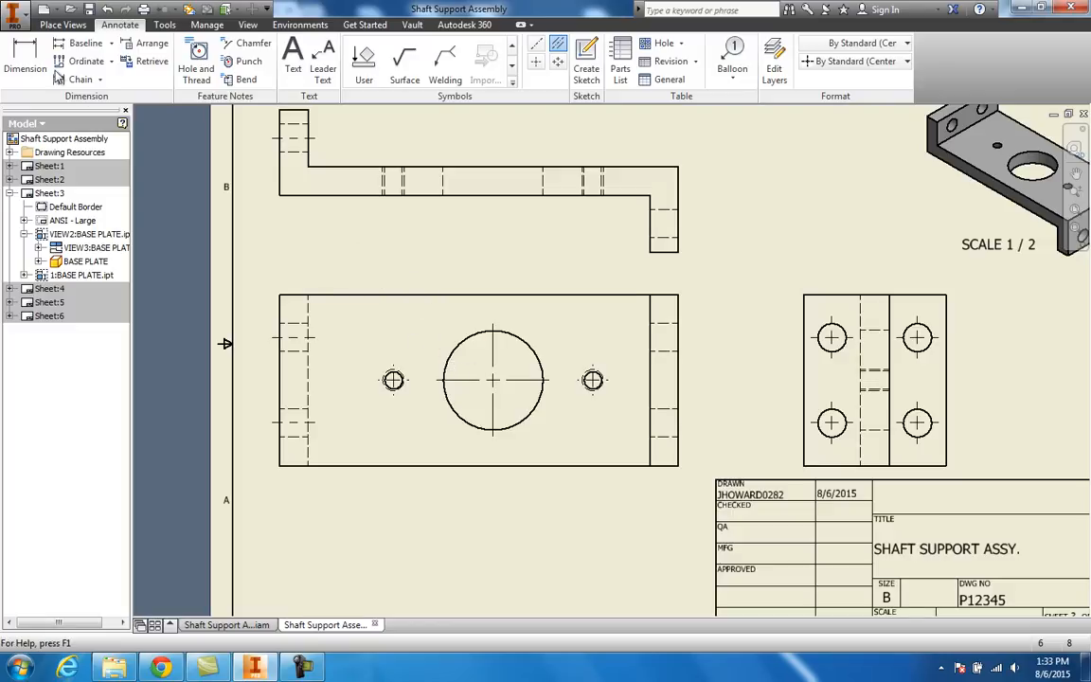
{"action": "left_click", "coordinate": [24, 59]}
{"action": "left_click", "coordinate": [279, 185]}
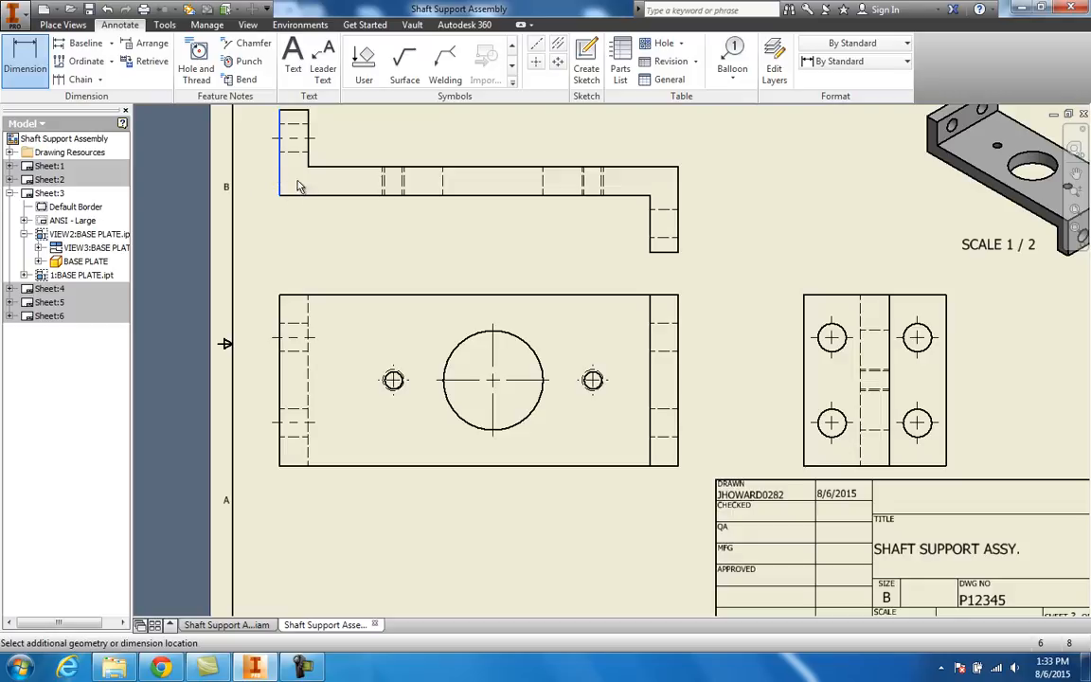
{"action": "left_click", "coordinate": [393, 168]}
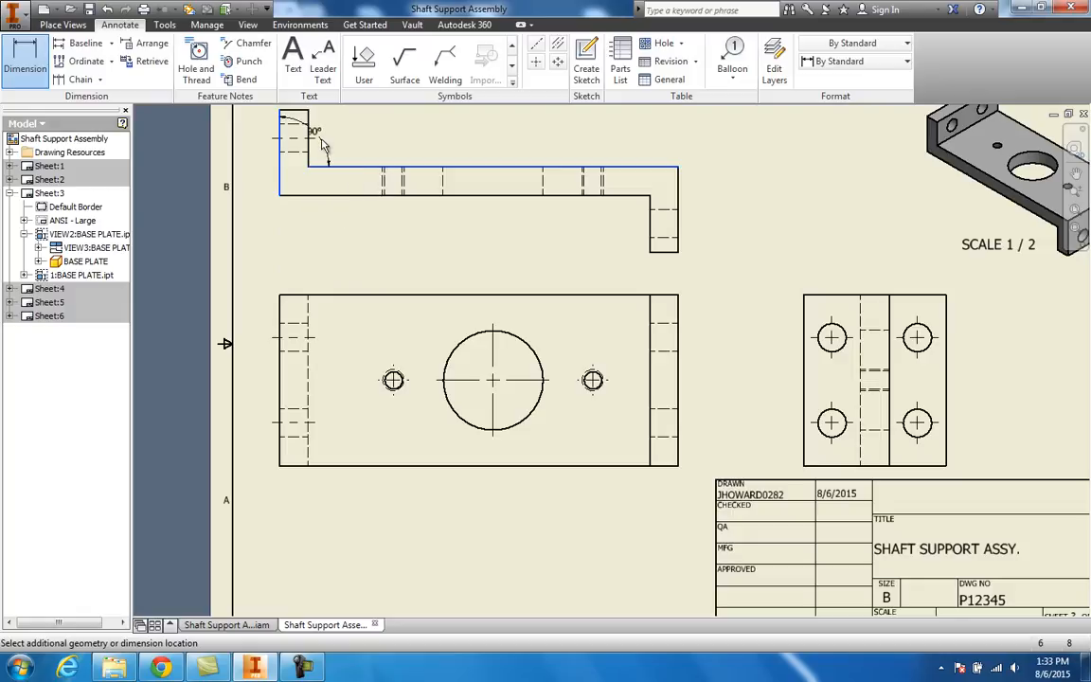
{"action": "key", "text": "Escape"}
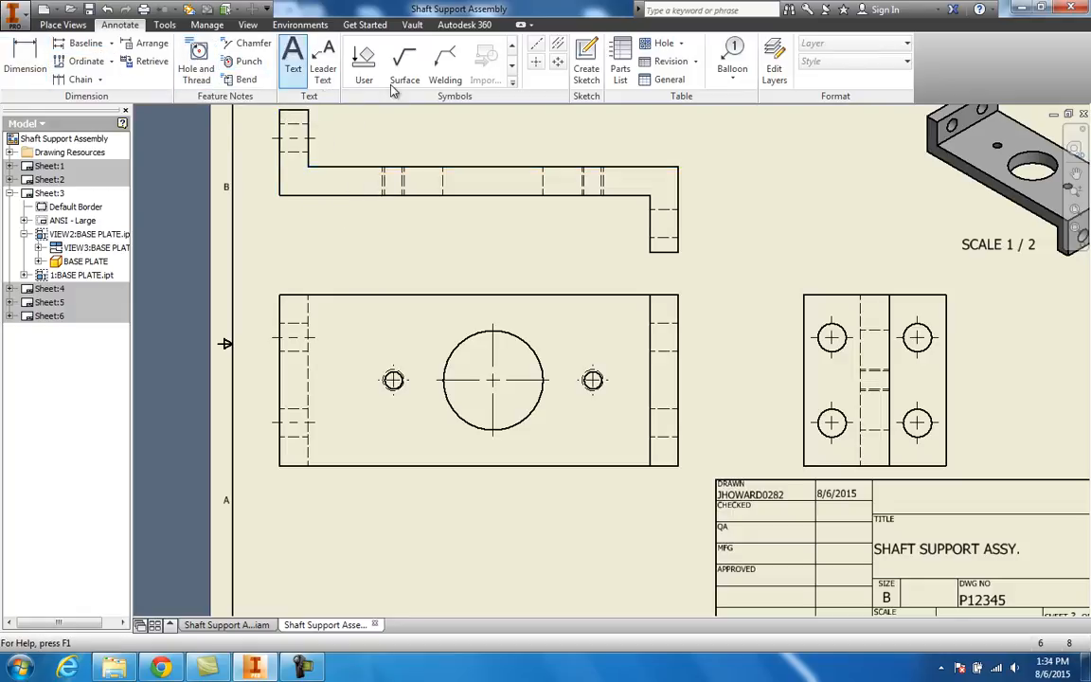
Step: Add a centerline to the left small hole in the upper view, and dimension its horizontal distance from the plate's left edge
{"action": "left_click", "coordinate": [555, 49]}
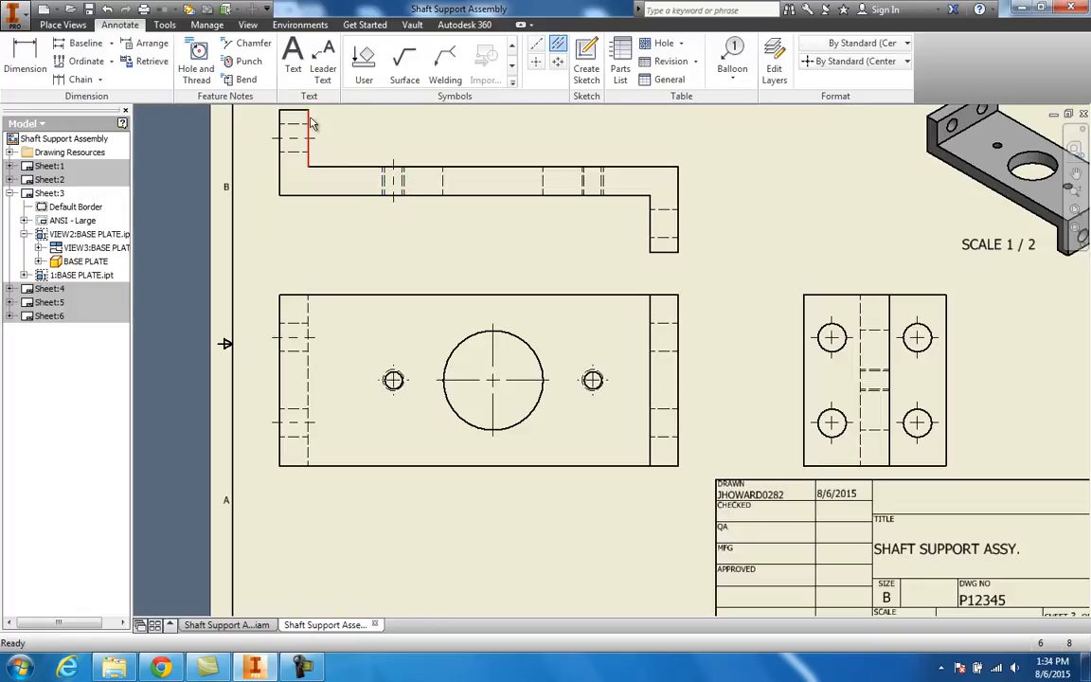
{"action": "left_click", "coordinate": [24, 62]}
{"action": "left_click", "coordinate": [279, 183]}
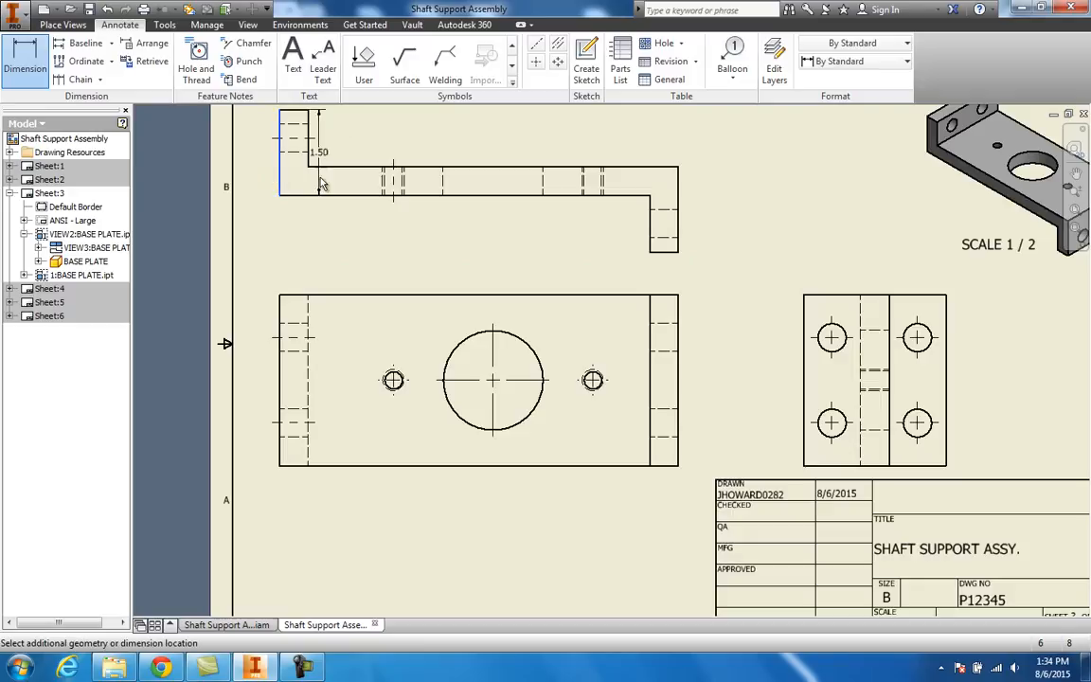
{"action": "left_click", "coordinate": [392, 183]}
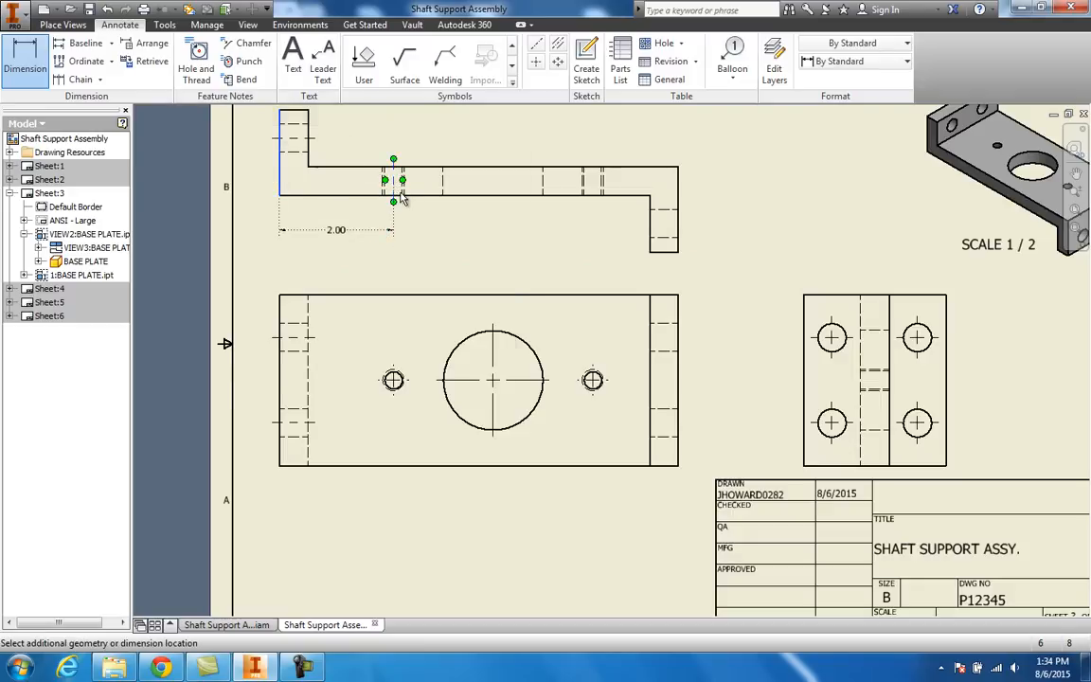
{"action": "left_click", "coordinate": [401, 199]}
{"action": "left_click", "coordinate": [427, 373]}
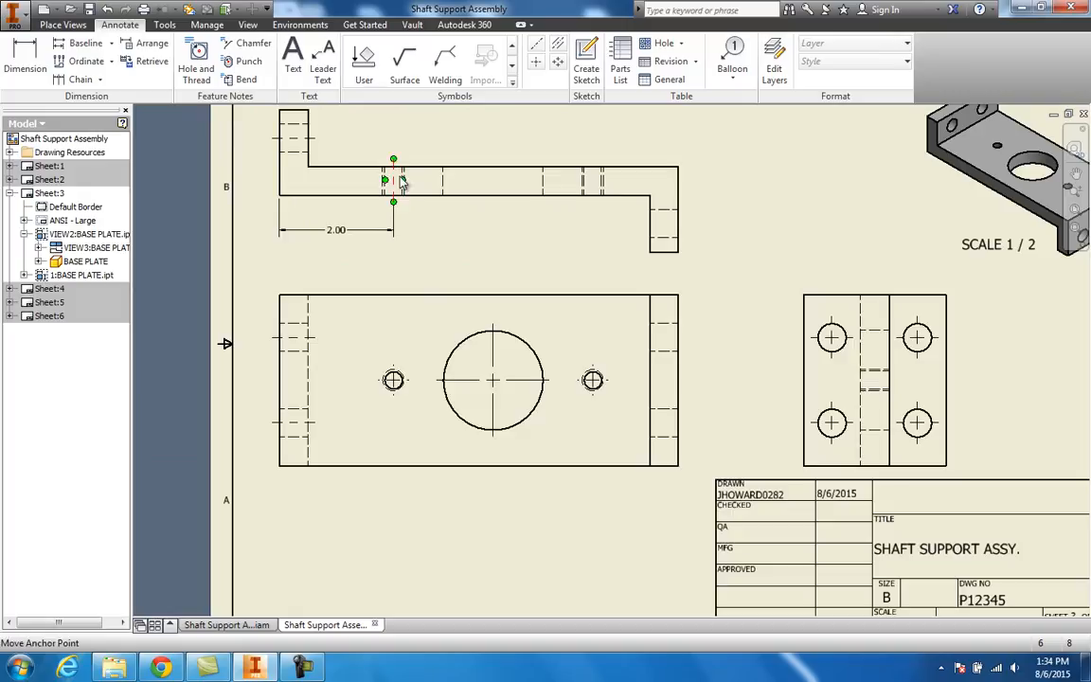
{"action": "left_click", "coordinate": [393, 226]}
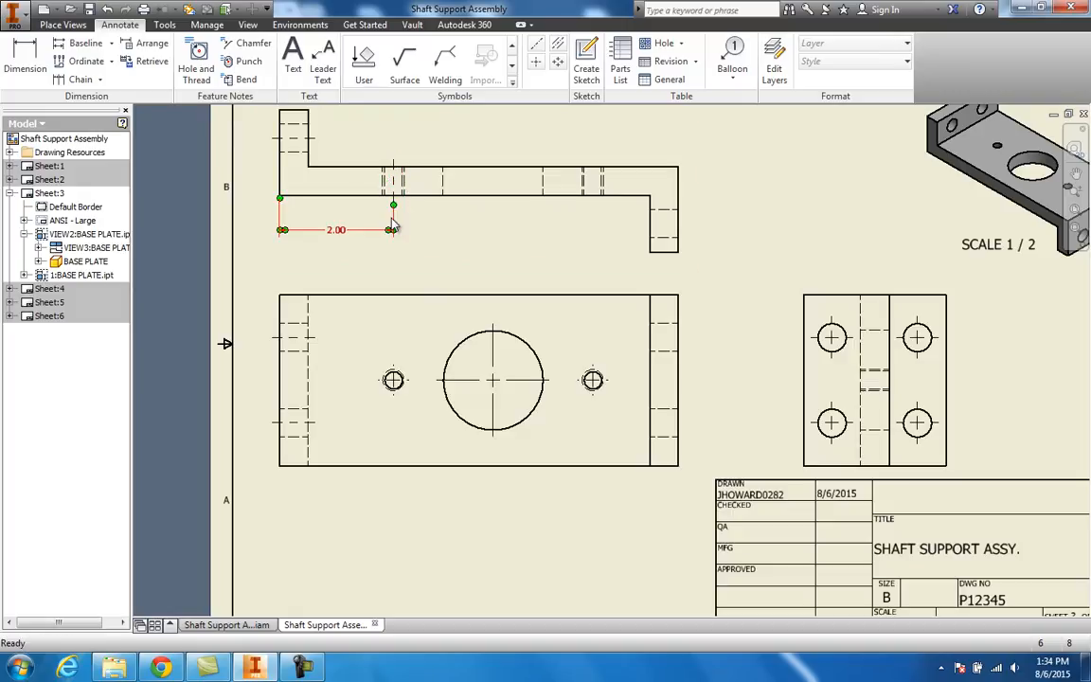
Step: Dimension the horizontal distance from the plate's left edge to the left small hole's center mark in the lower view
{"action": "left_click", "coordinate": [25, 61]}
{"action": "left_click", "coordinate": [282, 453]}
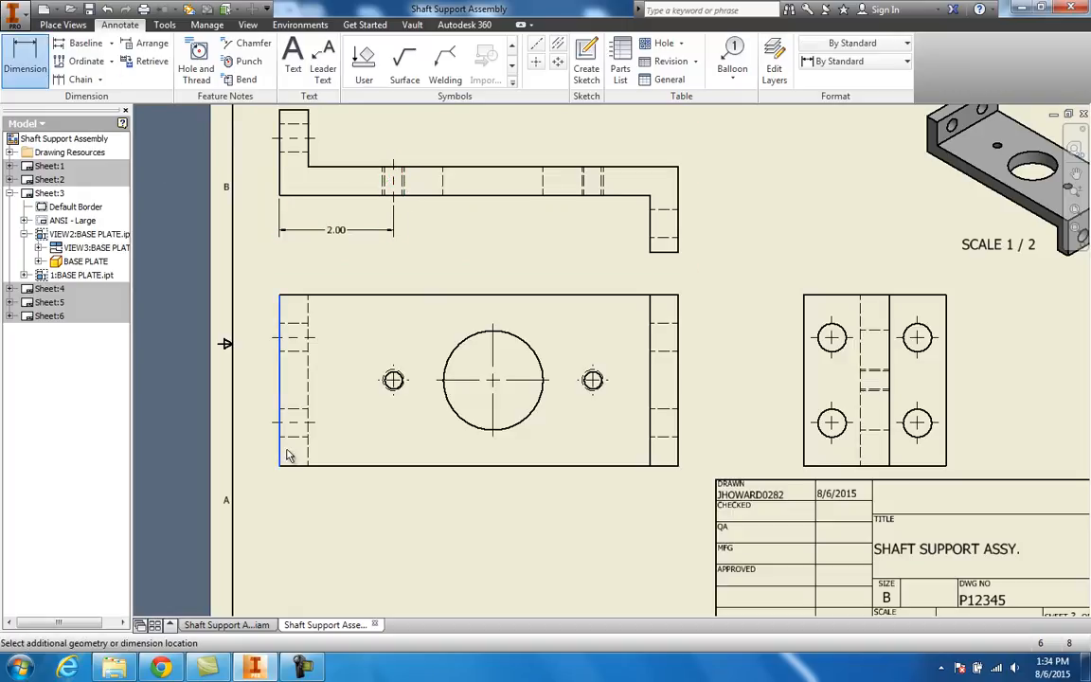
{"action": "left_click", "coordinate": [393, 380]}
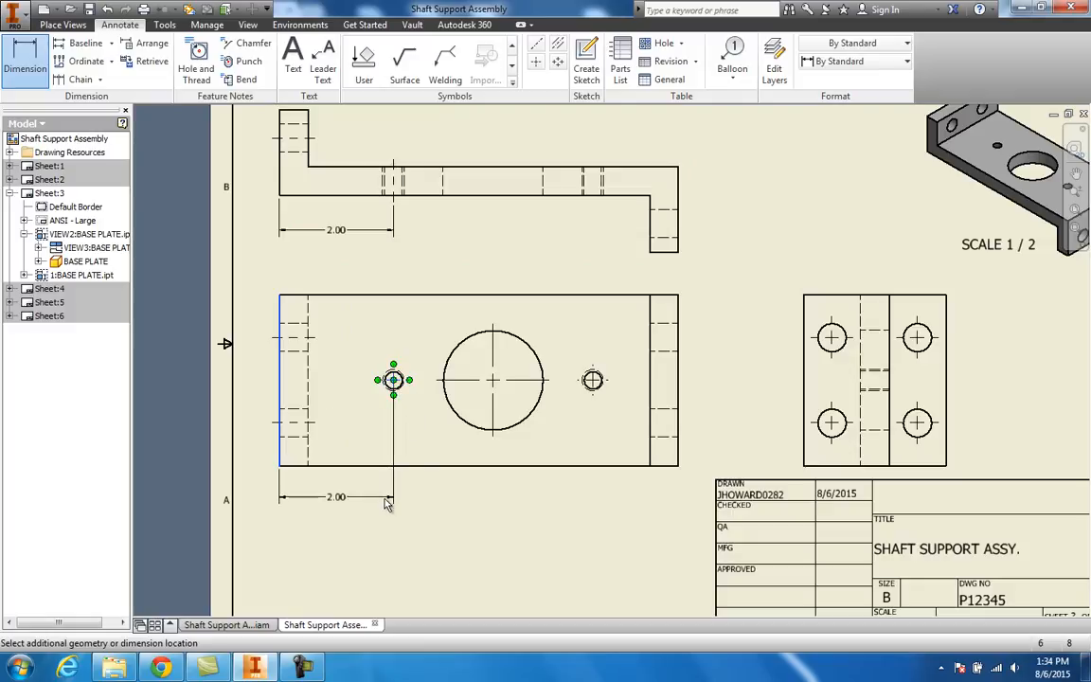
{"action": "left_click", "coordinate": [395, 504]}
{"action": "left_click", "coordinate": [428, 373]}
{"action": "key", "text": "Escape"}
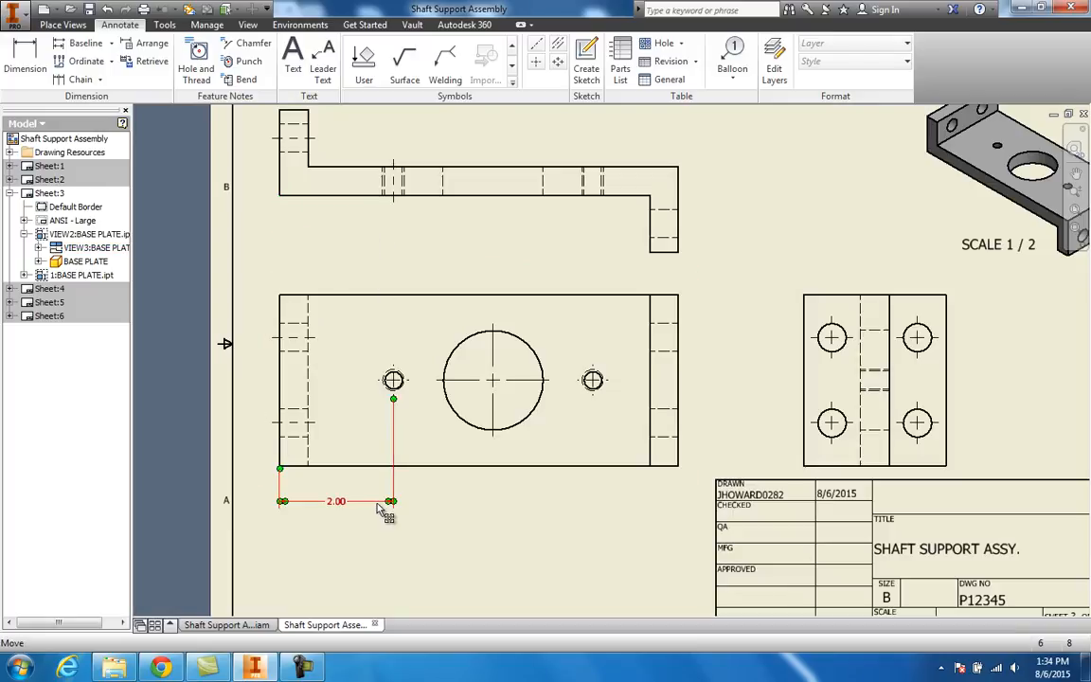
Step: Collapse the contents of Sheet:3 and make Sheet:4 the active sheet
{"action": "scroll", "coordinate": [422, 488], "scroll_direction": "down", "scroll_amount": 3}
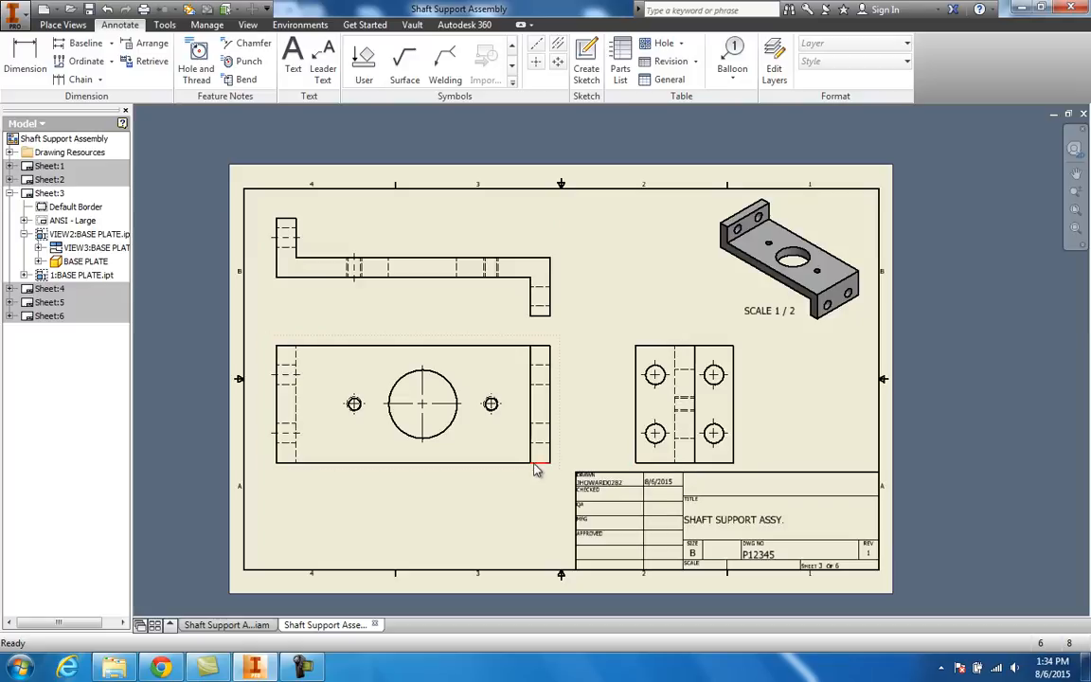
{"action": "scroll", "coordinate": [533, 479], "scroll_direction": "up", "scroll_amount": 1}
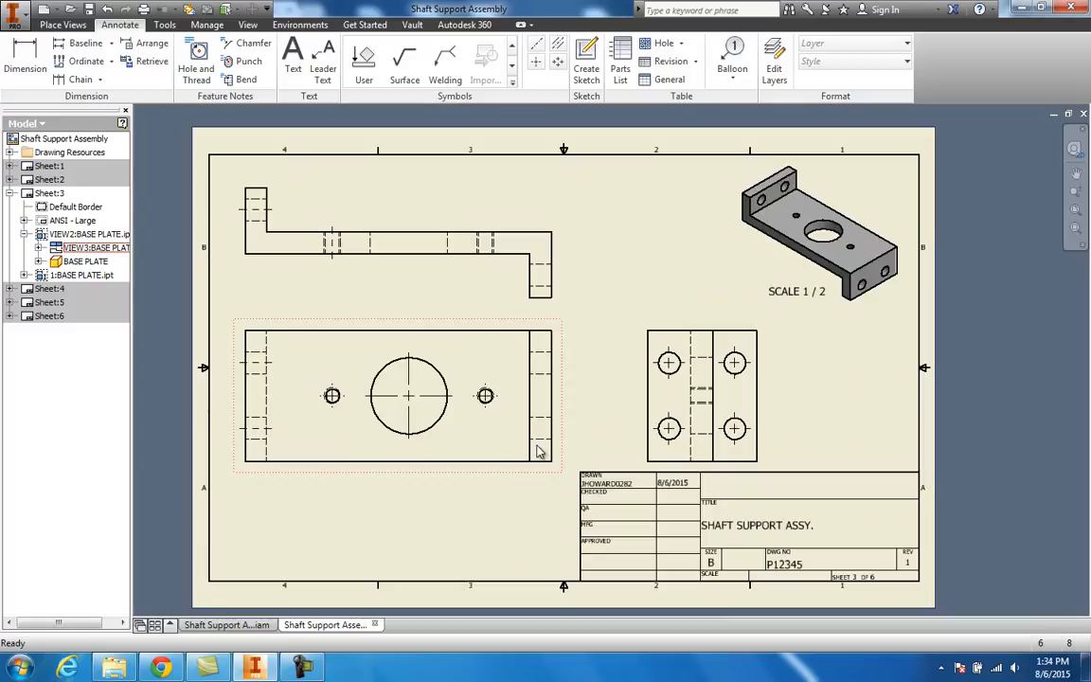
{"action": "left_click", "coordinate": [11, 194]}
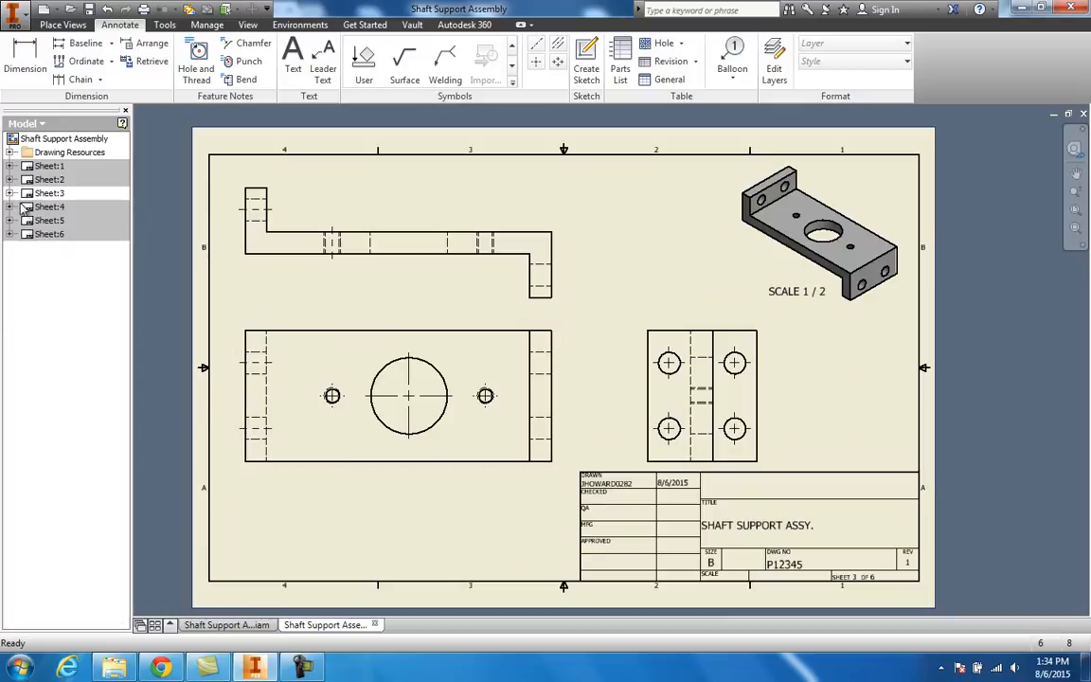
{"action": "double_click", "coordinate": [46, 208]}
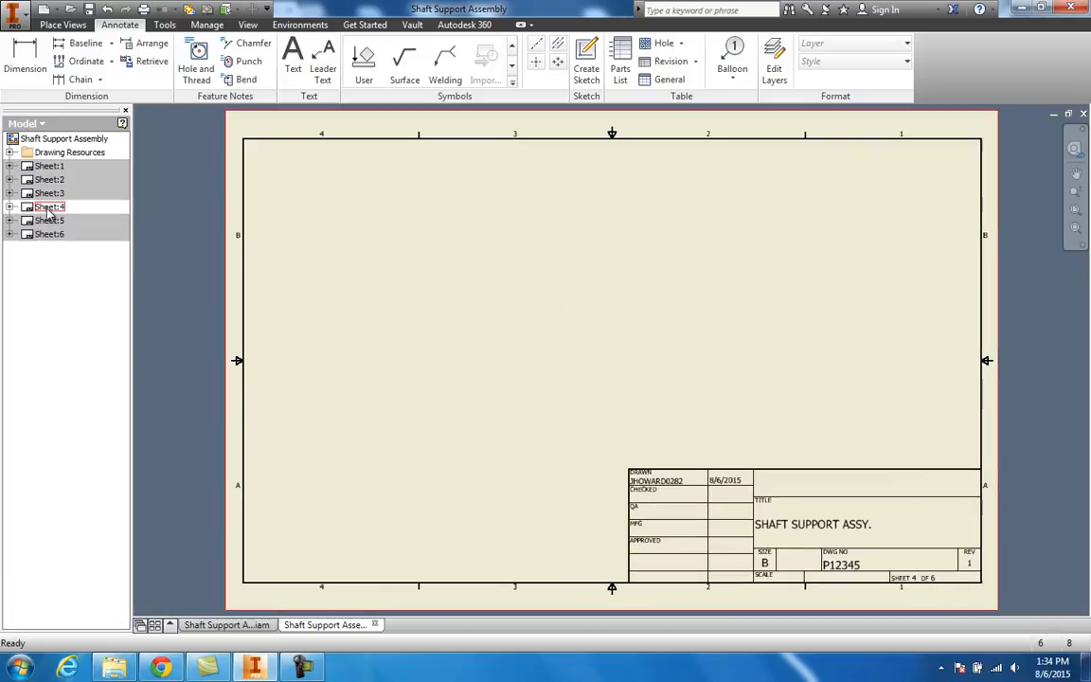
{"action": "right_click", "coordinate": [48, 209]}
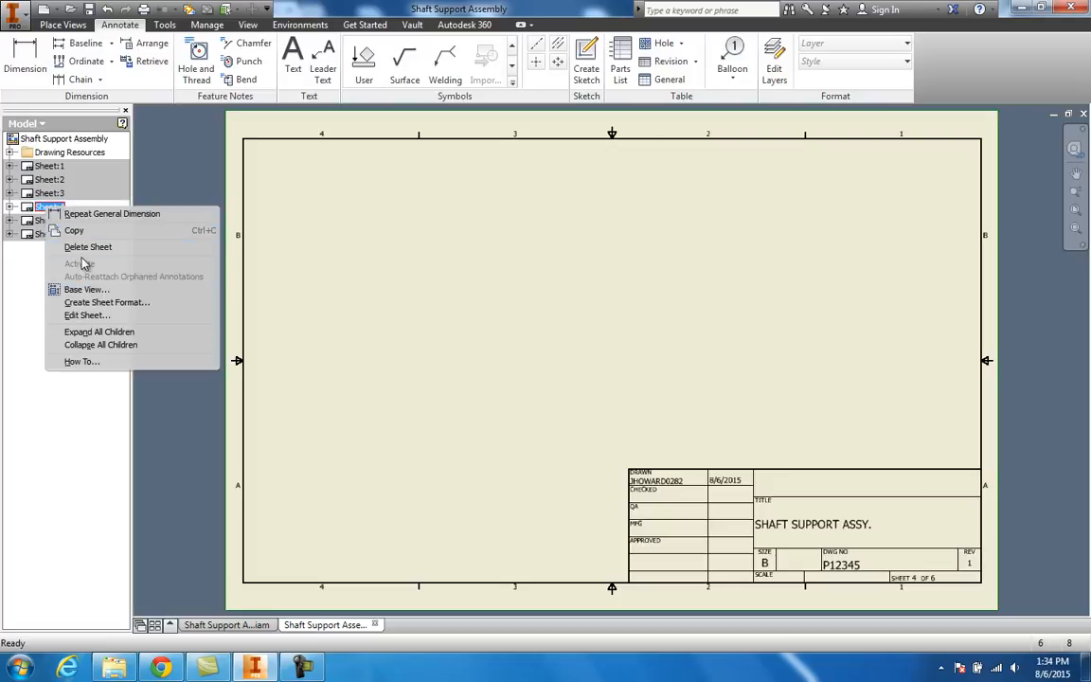
Step: Start a base view on Sheet:4 with the Bearing part file as its model
{"action": "left_click", "coordinate": [63, 25]}
{"action": "left_click", "coordinate": [63, 25]}
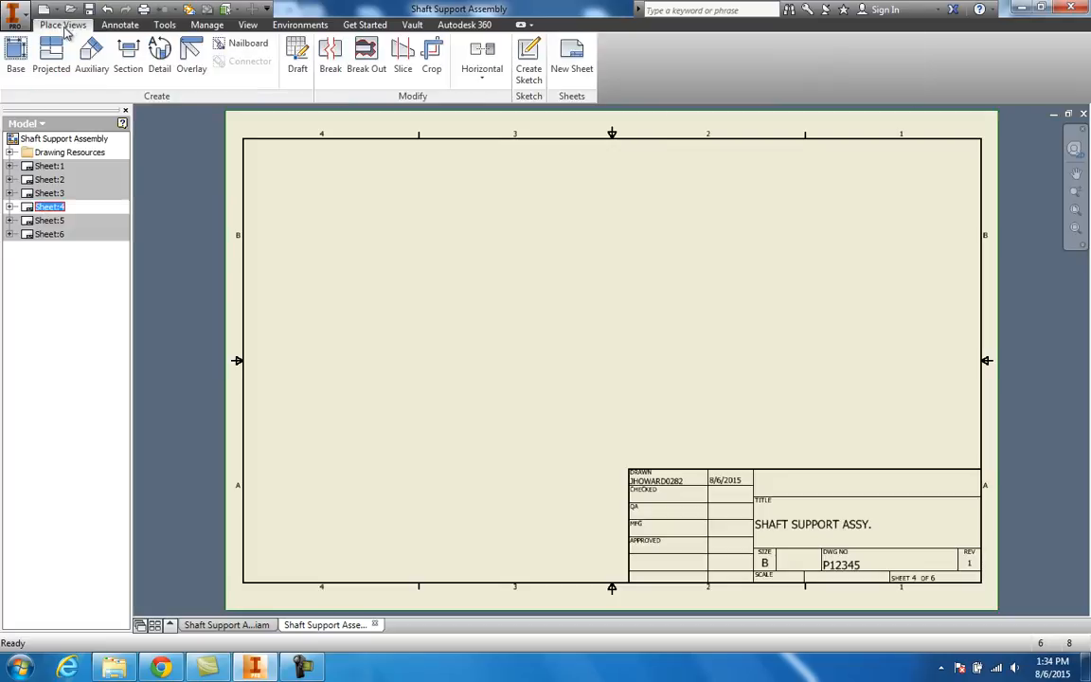
{"action": "left_click", "coordinate": [16, 57]}
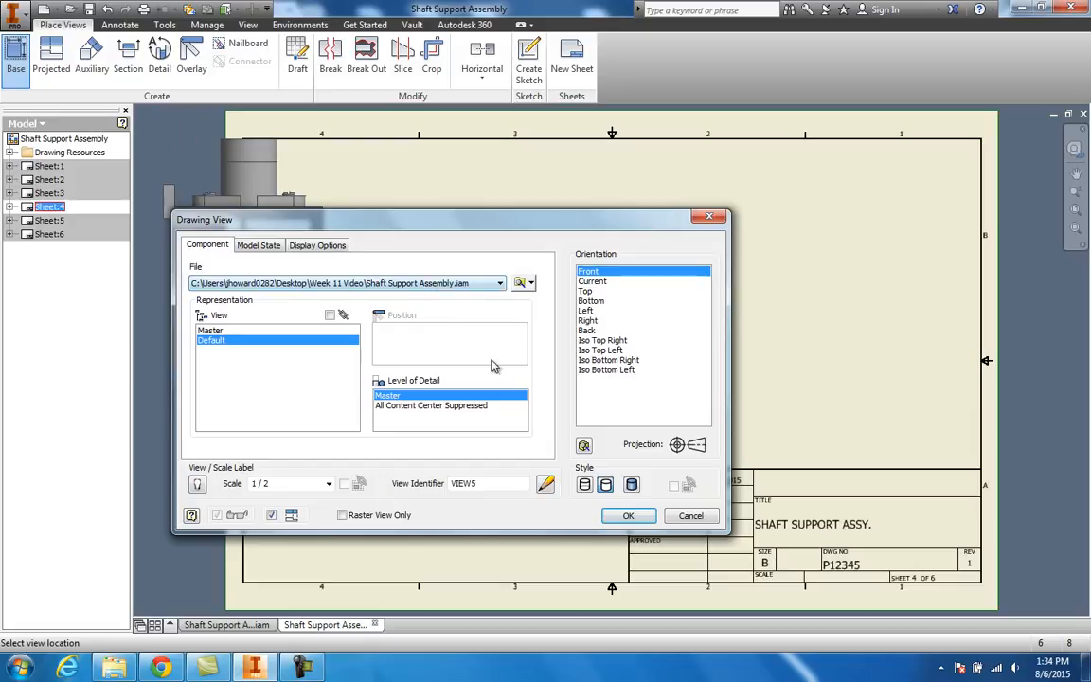
{"action": "left_click", "coordinate": [520, 284]}
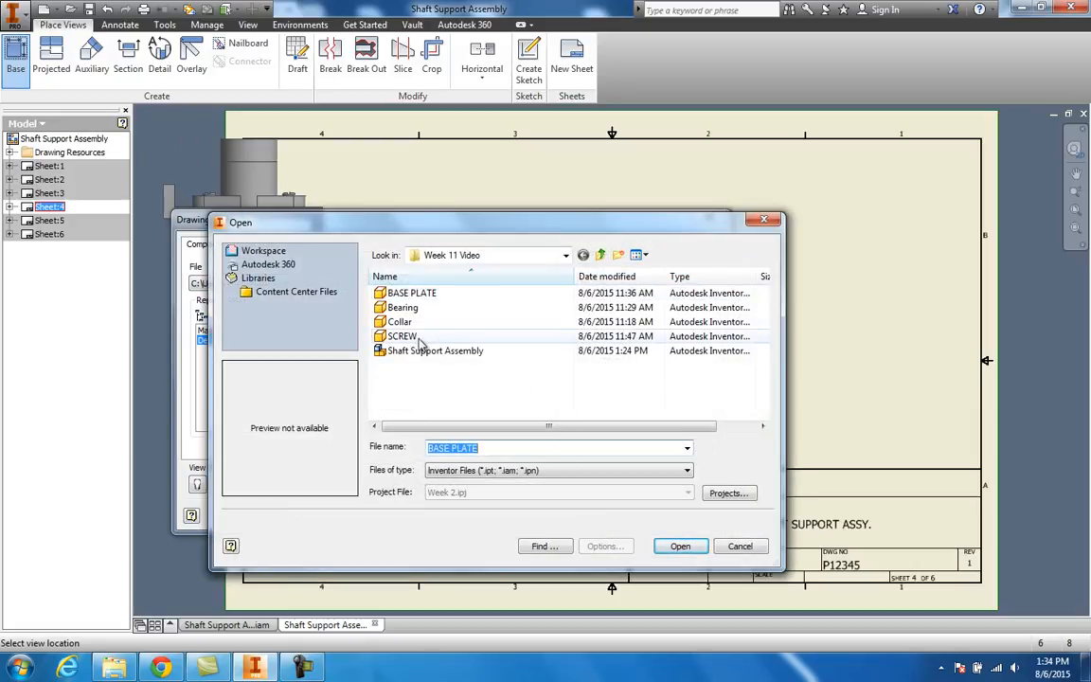
{"action": "left_click", "coordinate": [403, 307]}
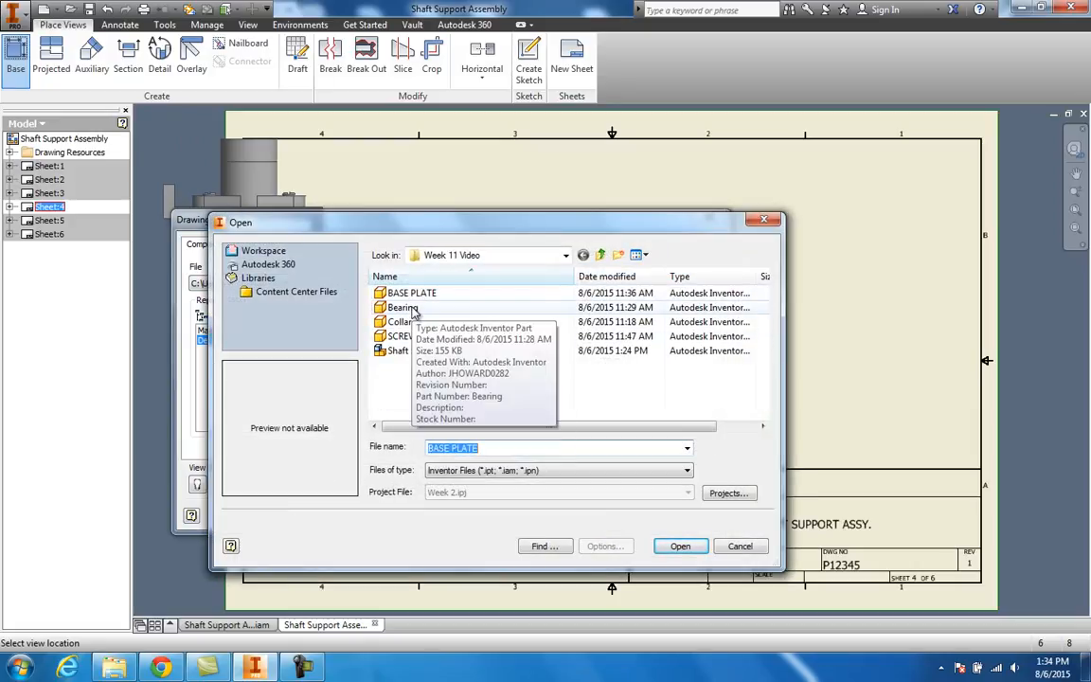
{"action": "left_click", "coordinate": [680, 546]}
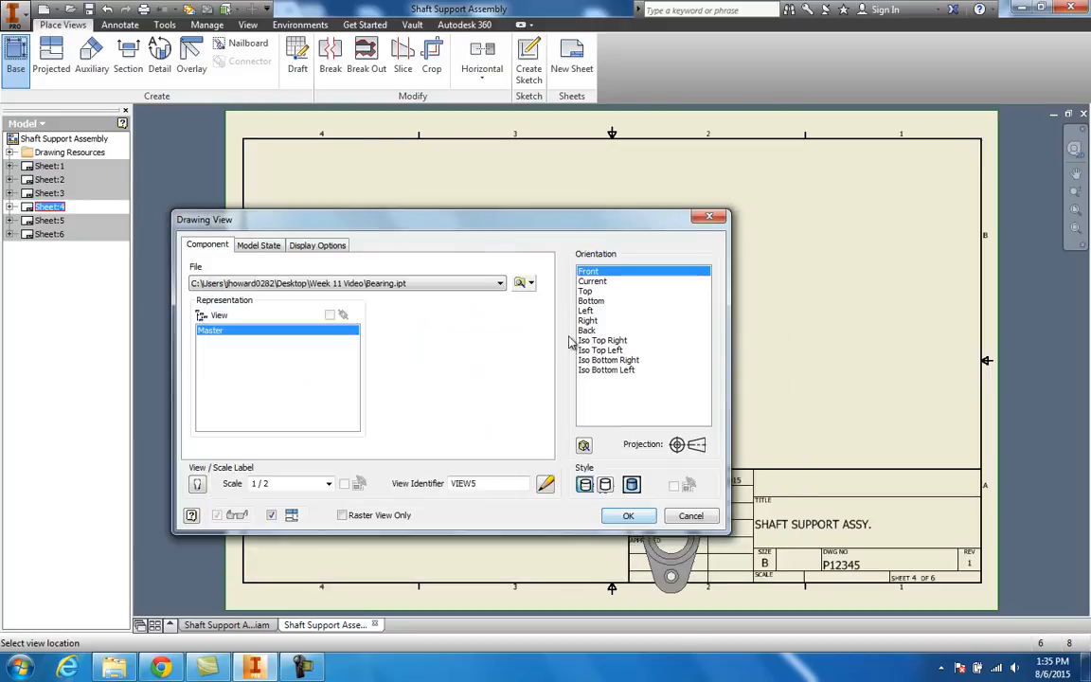
Step: Set the bearing view's scale to 1:1 and place its front view in the left half of the sheet, without any projected views
{"action": "mouse_move", "coordinate": [536, 227]}
{"action": "left_mouse_down"}
{"action": "mouse_move", "coordinate": [414, 378]}
{"action": "mouse_move", "coordinate": [418, 304]}
{"action": "left_mouse_up"}
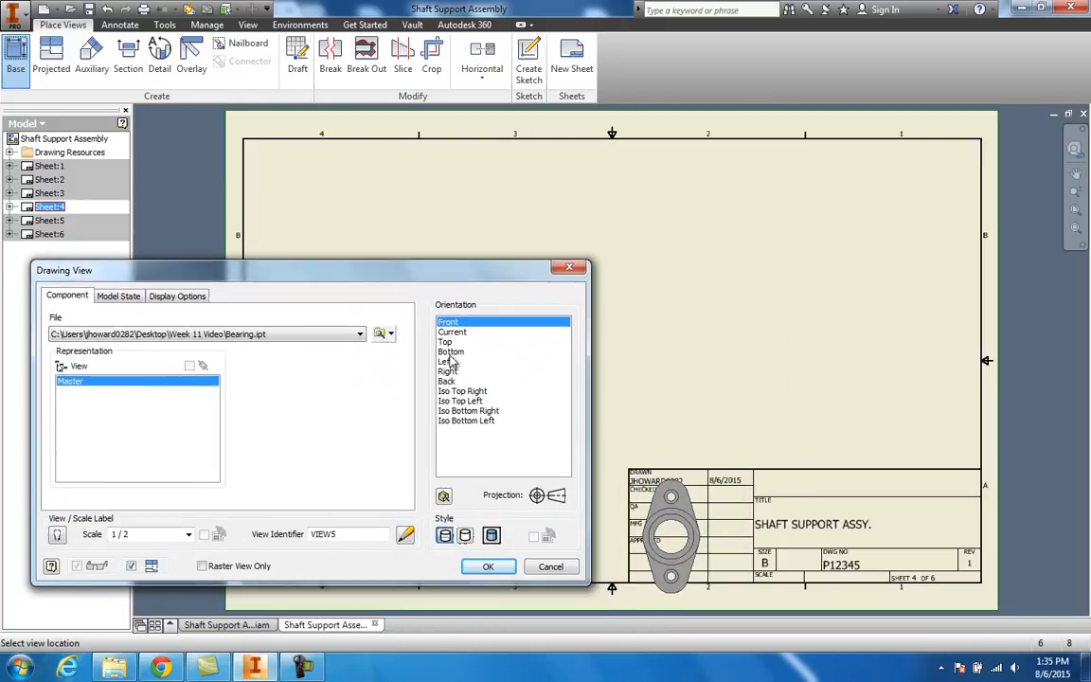
{"action": "left_click", "coordinate": [188, 534]}
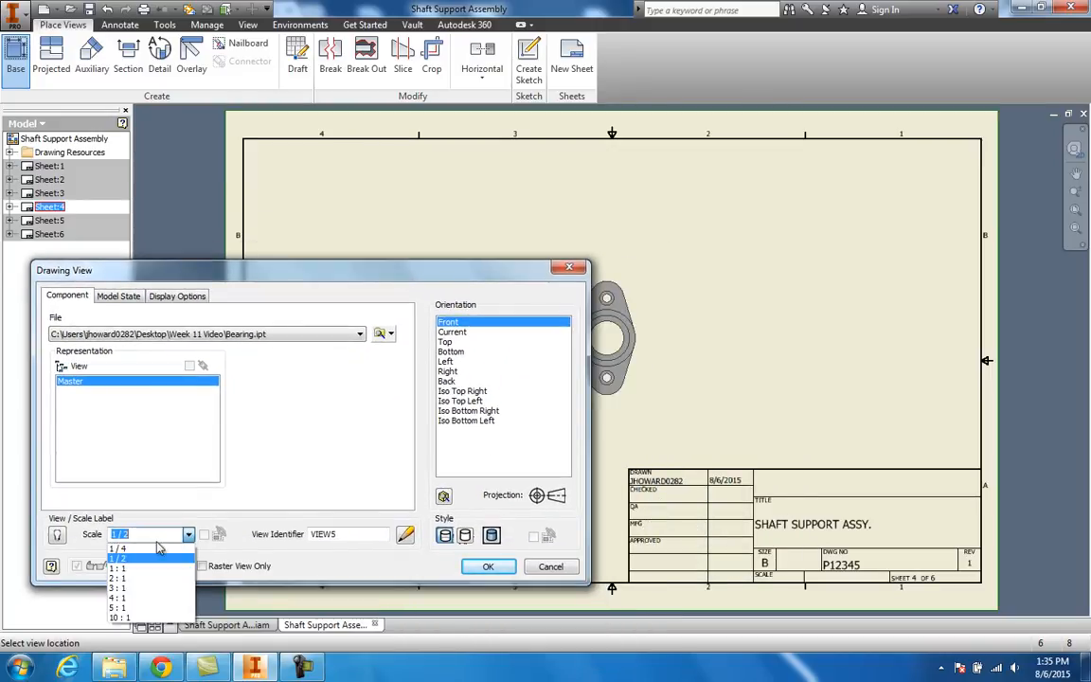
{"action": "left_click", "coordinate": [142, 569]}
{"action": "mouse_move", "coordinate": [487, 275]}
{"action": "left_mouse_down"}
{"action": "mouse_move", "coordinate": [290, 314]}
{"action": "mouse_move", "coordinate": [279, 335]}
{"action": "left_mouse_up"}
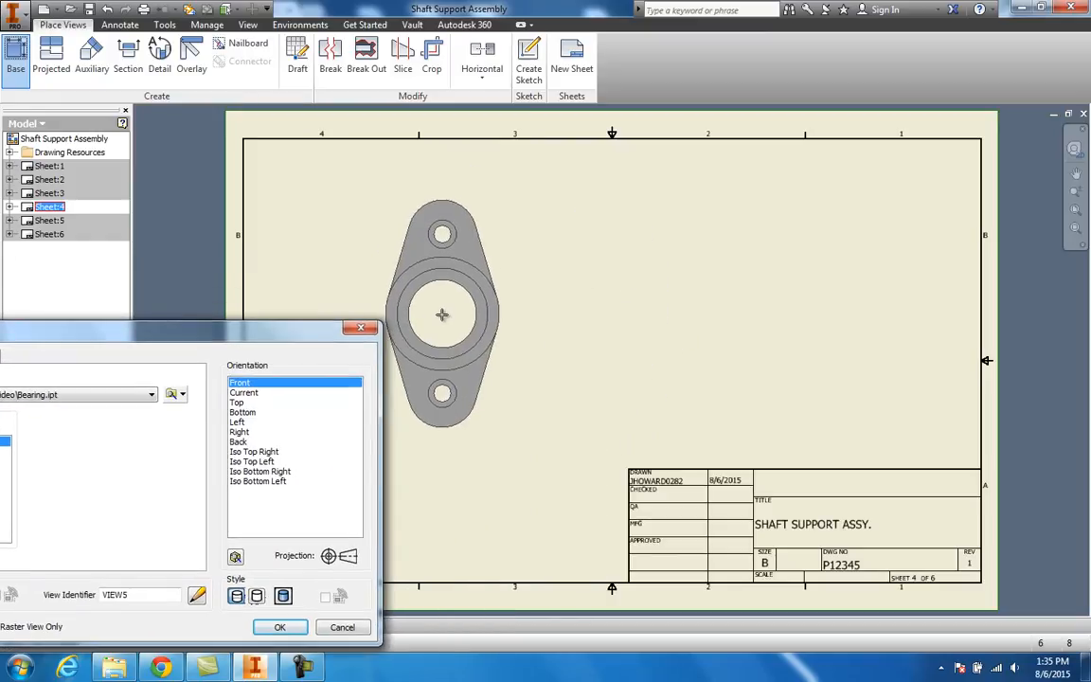
{"action": "left_click", "coordinate": [441, 313]}
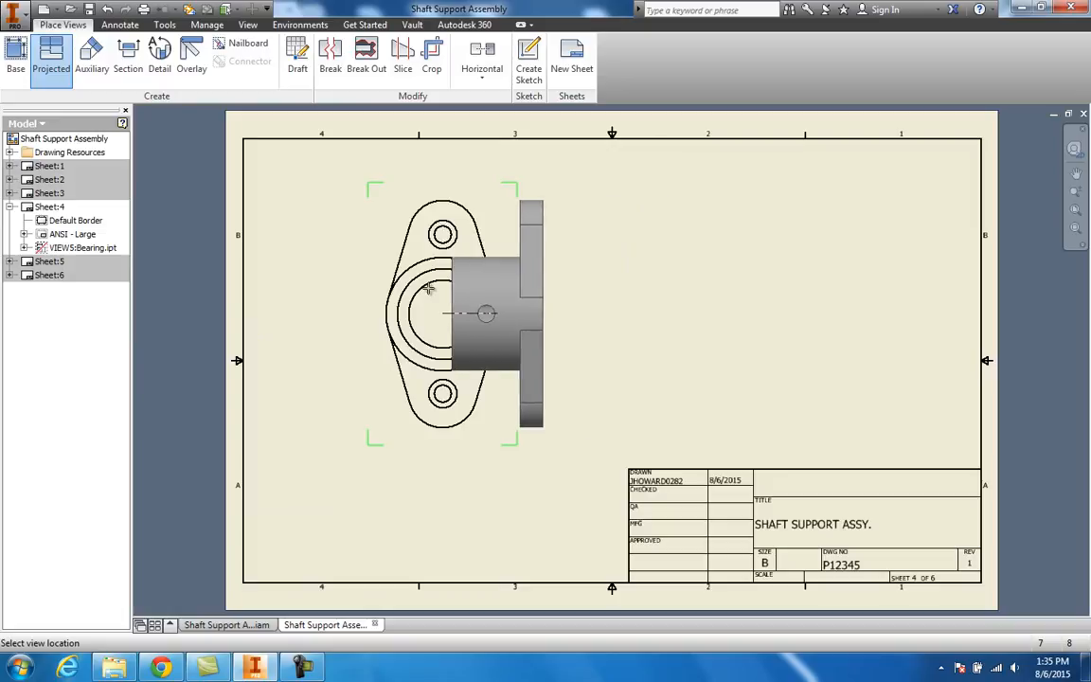
{"action": "key", "text": "Escape"}
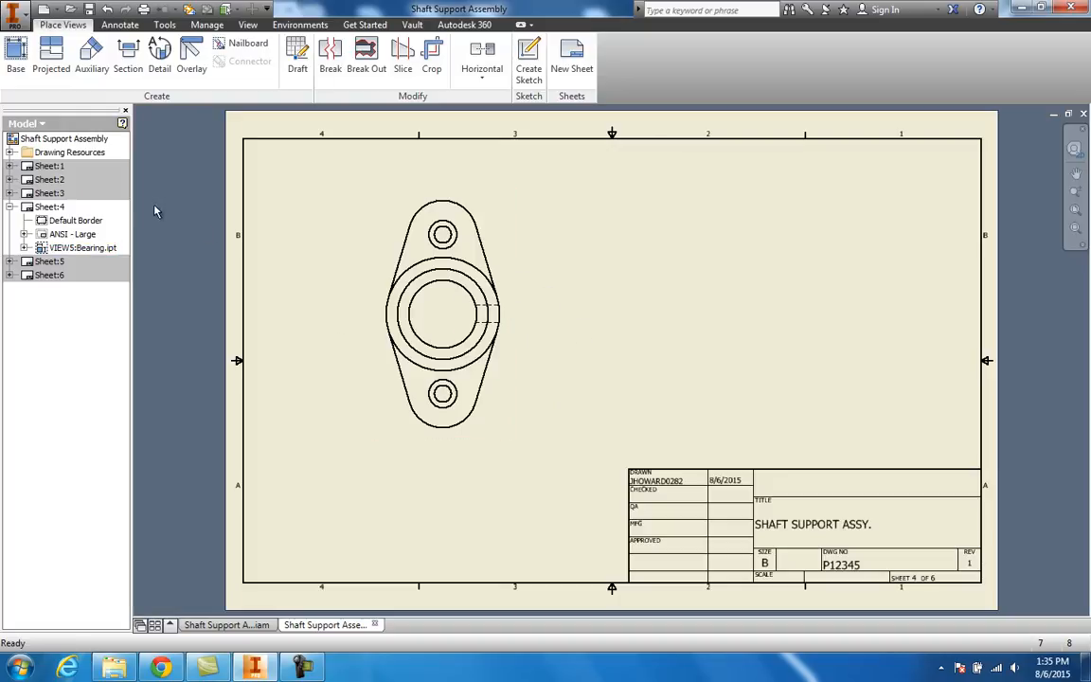
Step: Start a section view of the bearing with a vertical section line through the centers of the bore and both small holes
{"action": "left_click", "coordinate": [128, 55]}
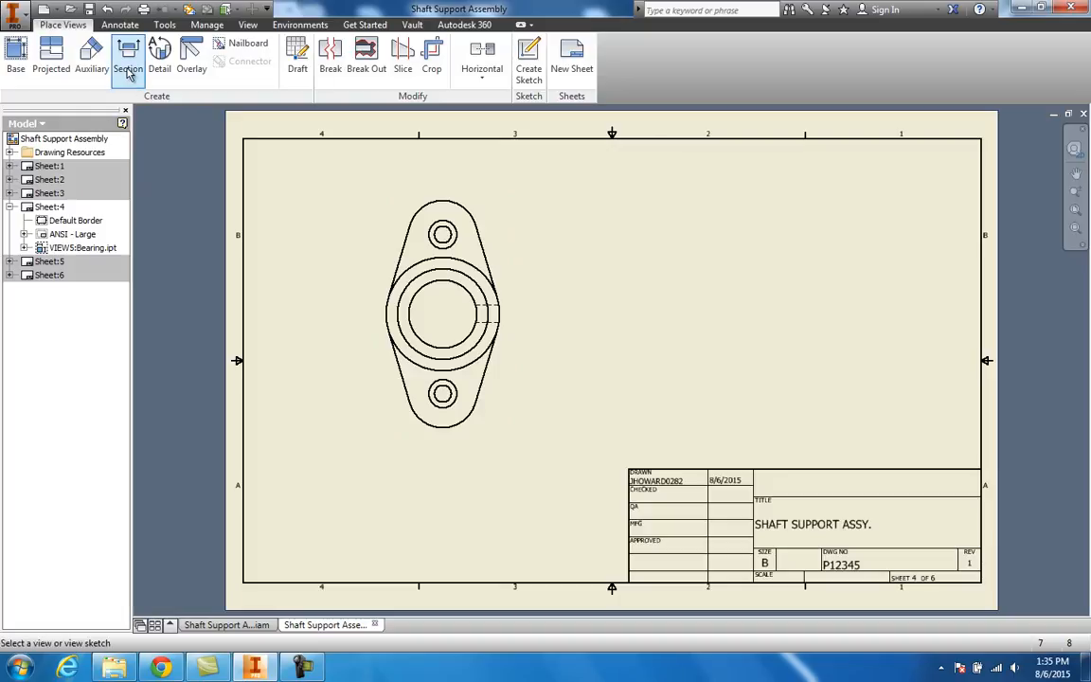
{"action": "left_click", "coordinate": [436, 197]}
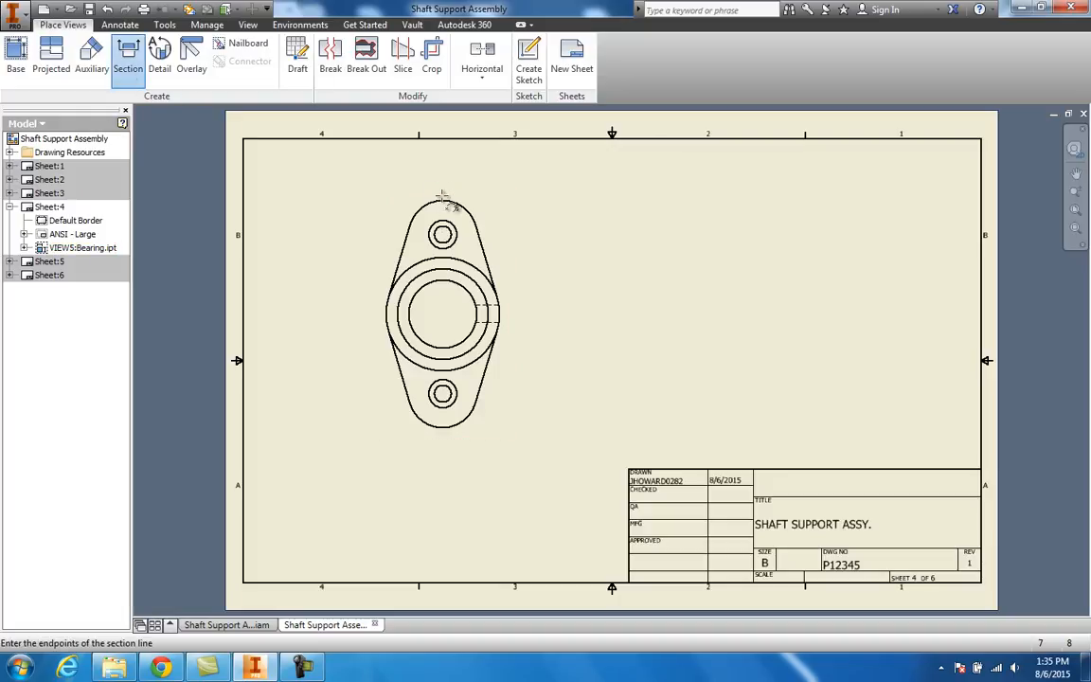
{"action": "left_click", "coordinate": [441, 193]}
{"action": "left_click", "coordinate": [441, 445]}
{"action": "right_click", "coordinate": [426, 453]}
{"action": "left_click", "coordinate": [479, 443]}
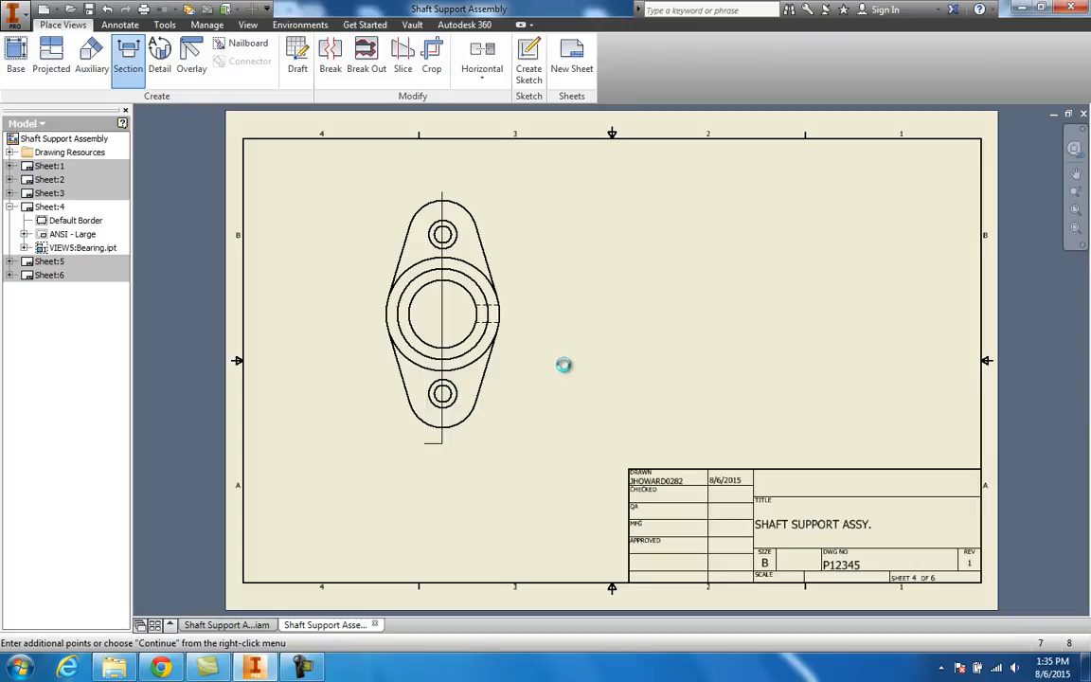
Step: Place the bearing's section view to the right of its front view on Sheet:4
{"action": "left_click", "coordinate": [636, 360]}
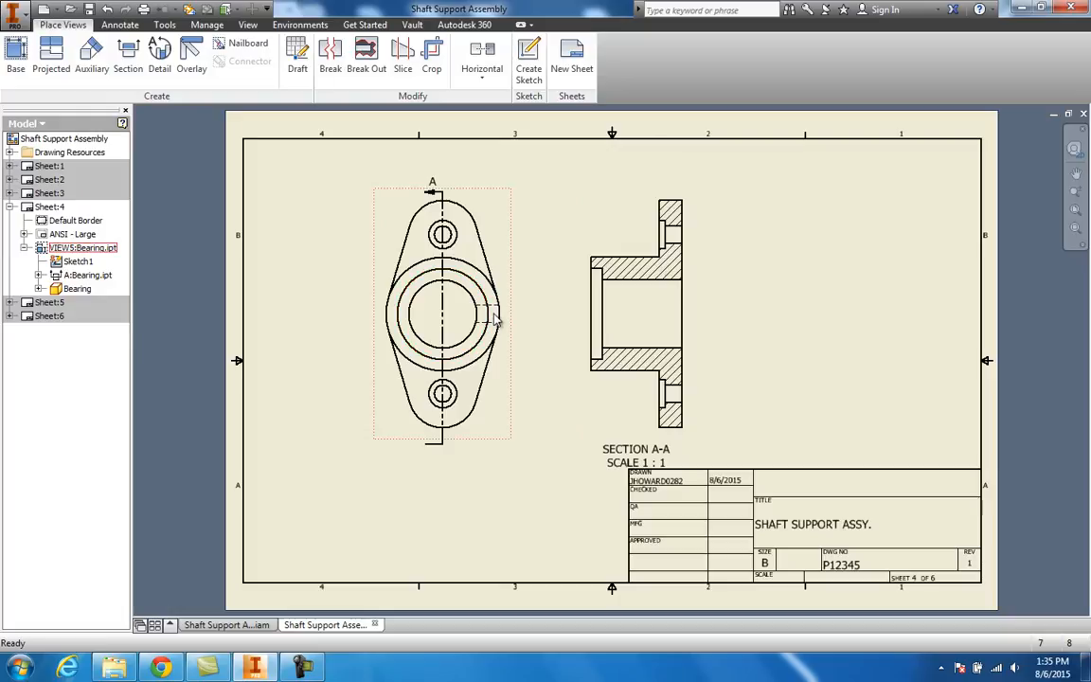
Step: Rotate the bearing's front view to an absolute angle of 180 degrees and move the Section A-A label slightly up, clear of the title block
{"action": "right_click", "coordinate": [469, 201]}
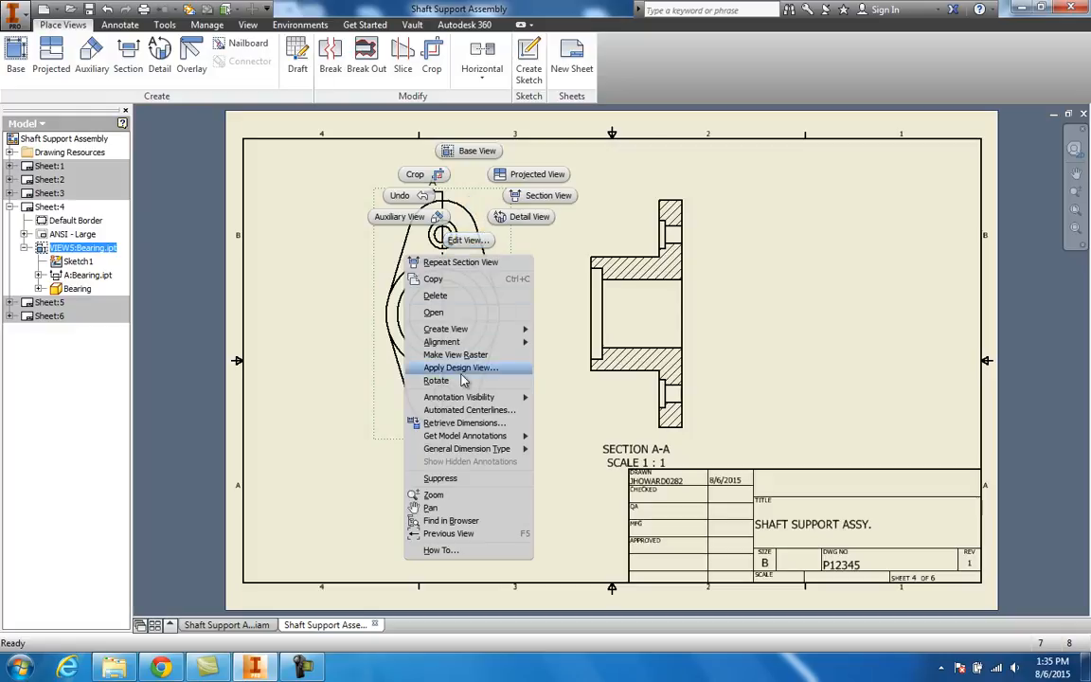
{"action": "left_click", "coordinate": [437, 381]}
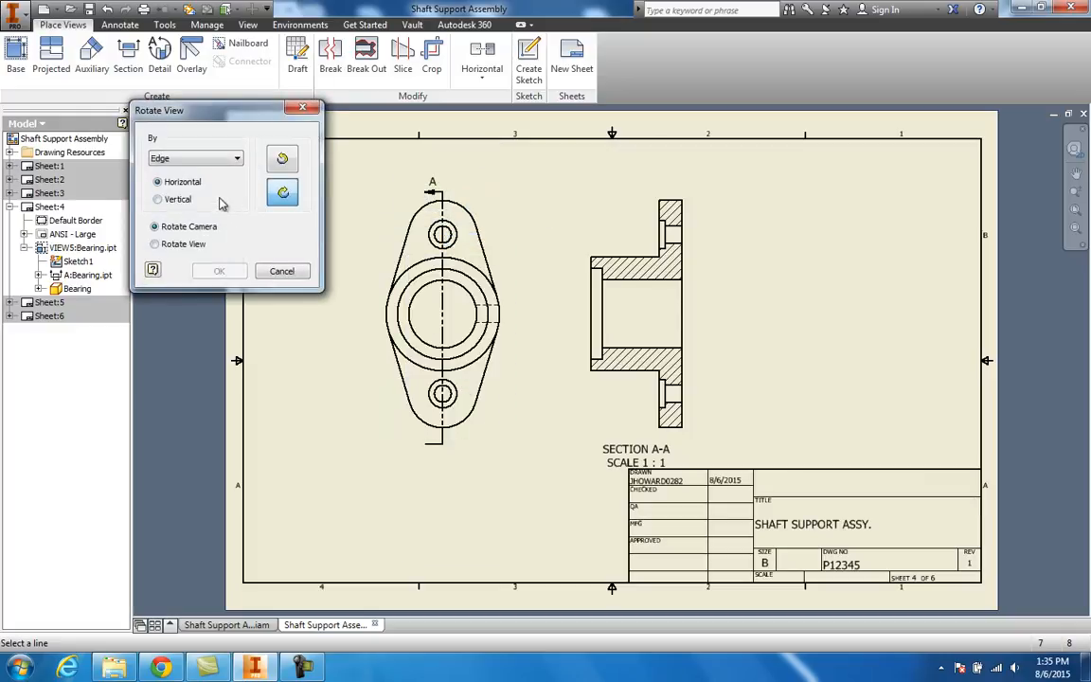
{"action": "left_click", "coordinate": [194, 159]}
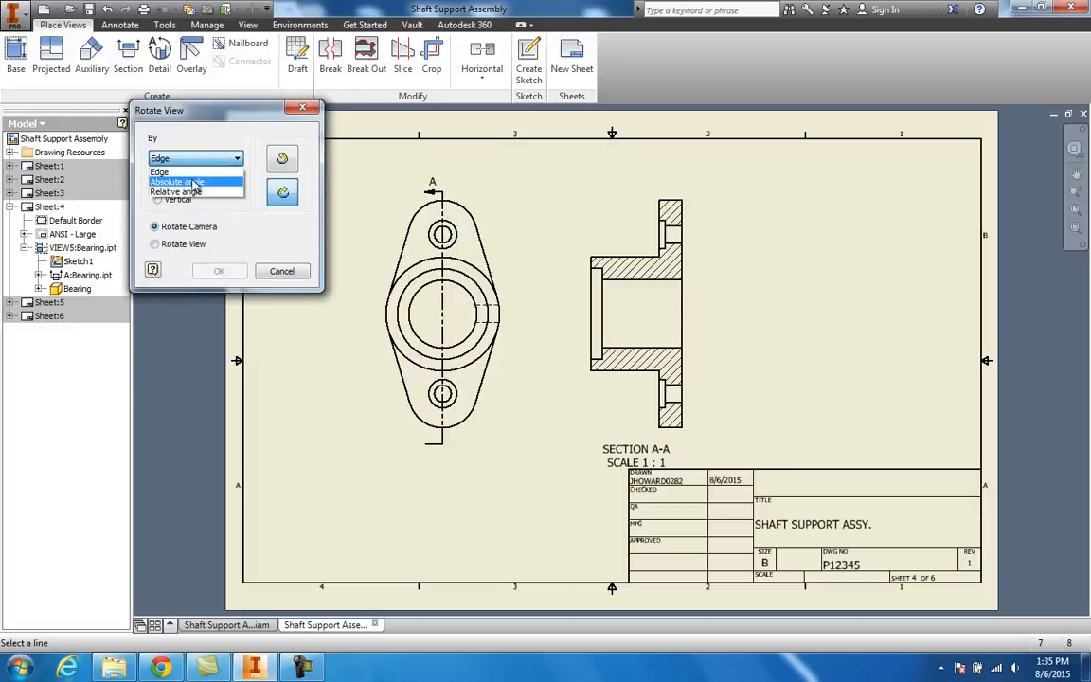
{"action": "left_click", "coordinate": [196, 180]}
{"action": "type", "text": "180.0"}
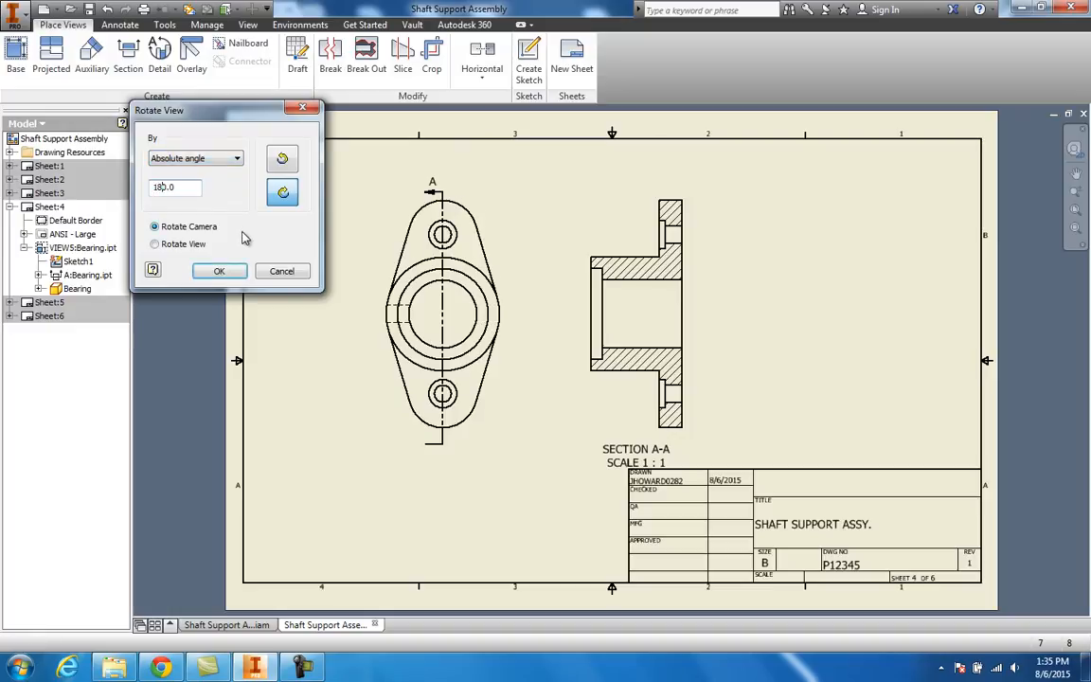
{"action": "left_click", "coordinate": [219, 272]}
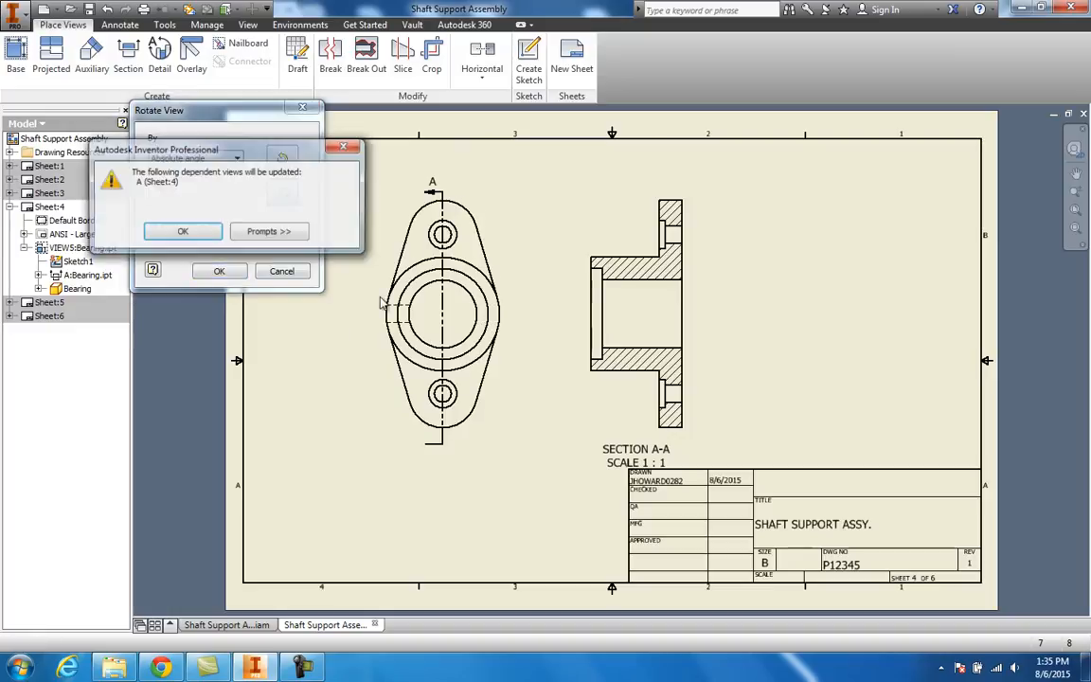
{"action": "left_click", "coordinate": [215, 236]}
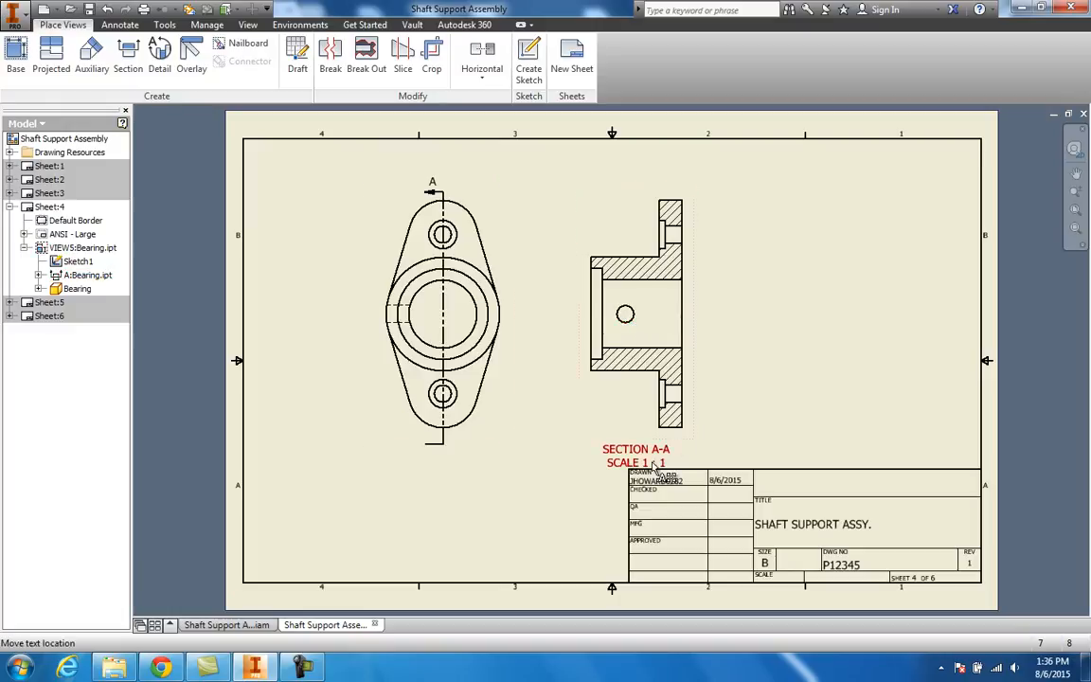
{"action": "left_click_drag", "start_coordinate": [630, 458], "coordinate": [640, 452]}
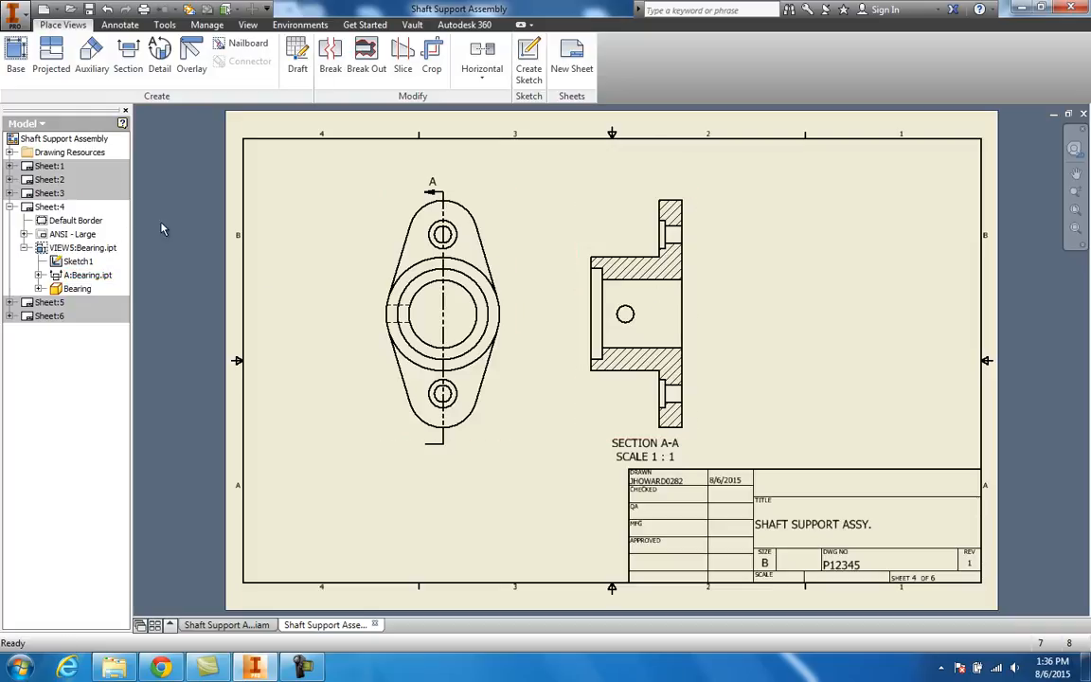
Step: Collapse the contents of Sheet:4 and make Sheet:5 the active sheet
{"action": "left_click", "coordinate": [9, 206]}
{"action": "right_click", "coordinate": [41, 222]}
{"action": "left_click", "coordinate": [39, 223]}
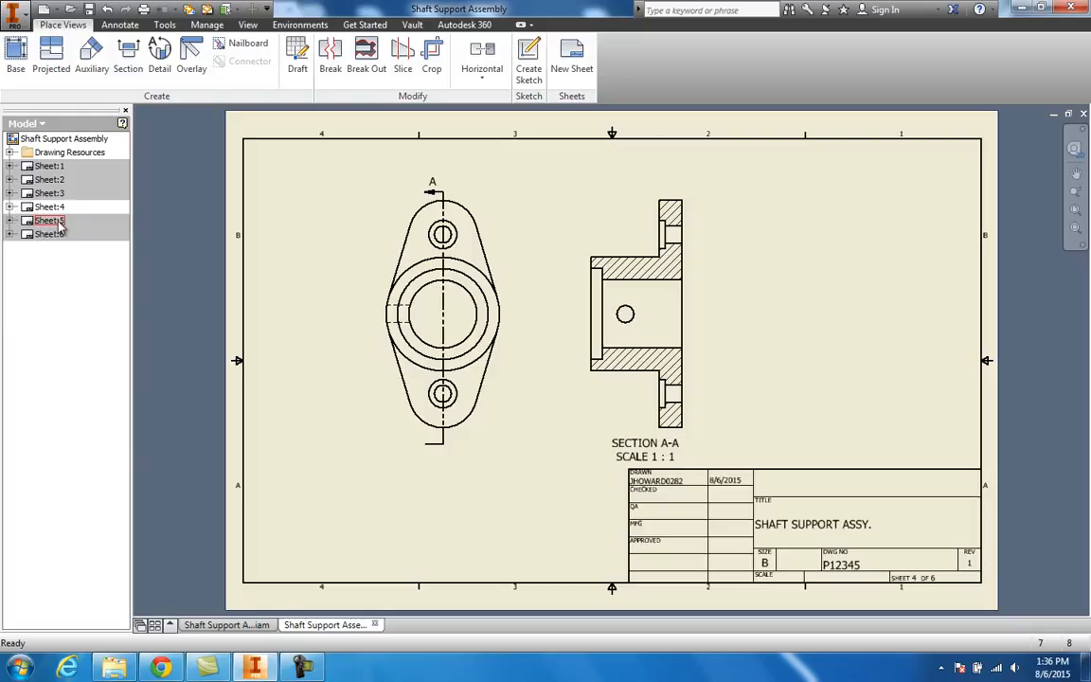
{"action": "double_click", "coordinate": [59, 224]}
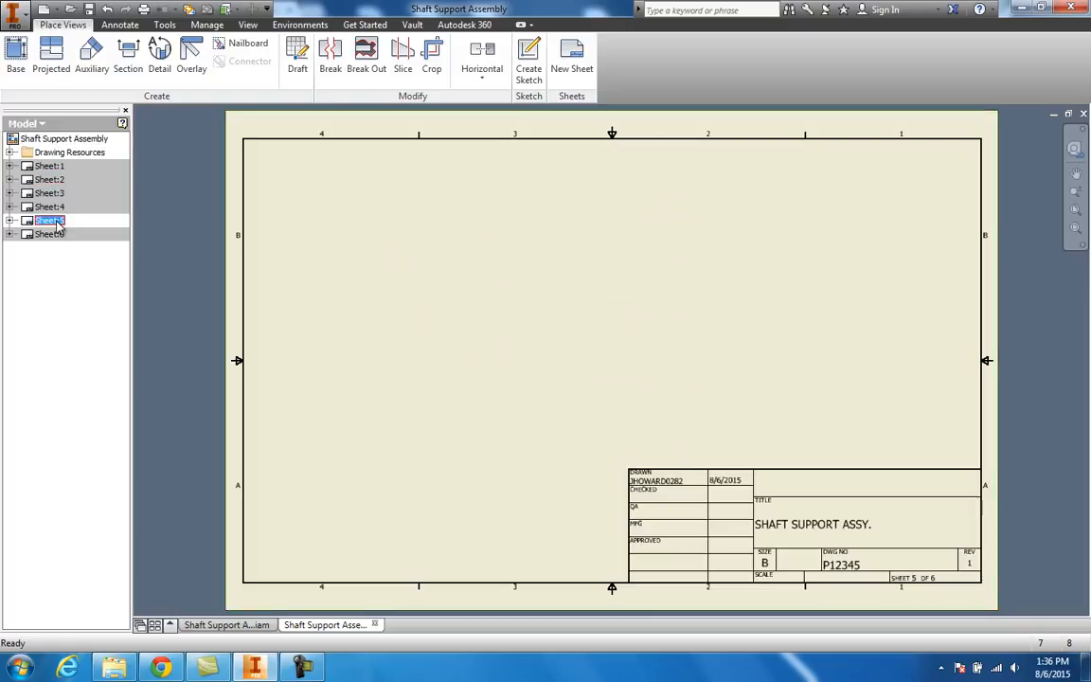
{"action": "right_click", "coordinate": [59, 224]}
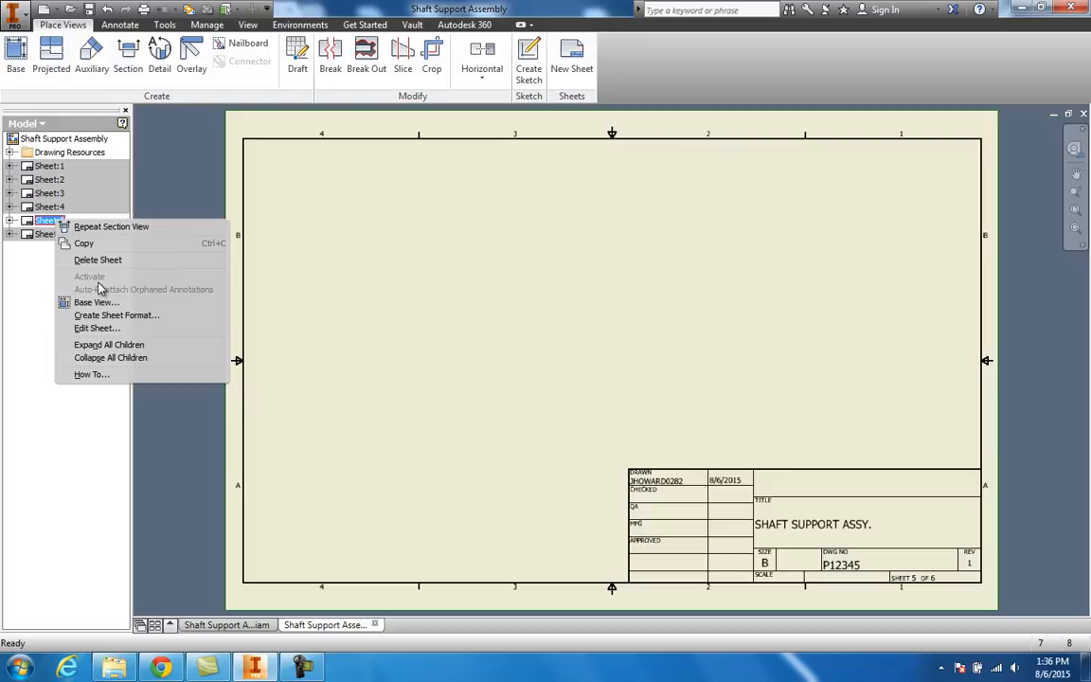
{"action": "left_click", "coordinate": [34, 252]}
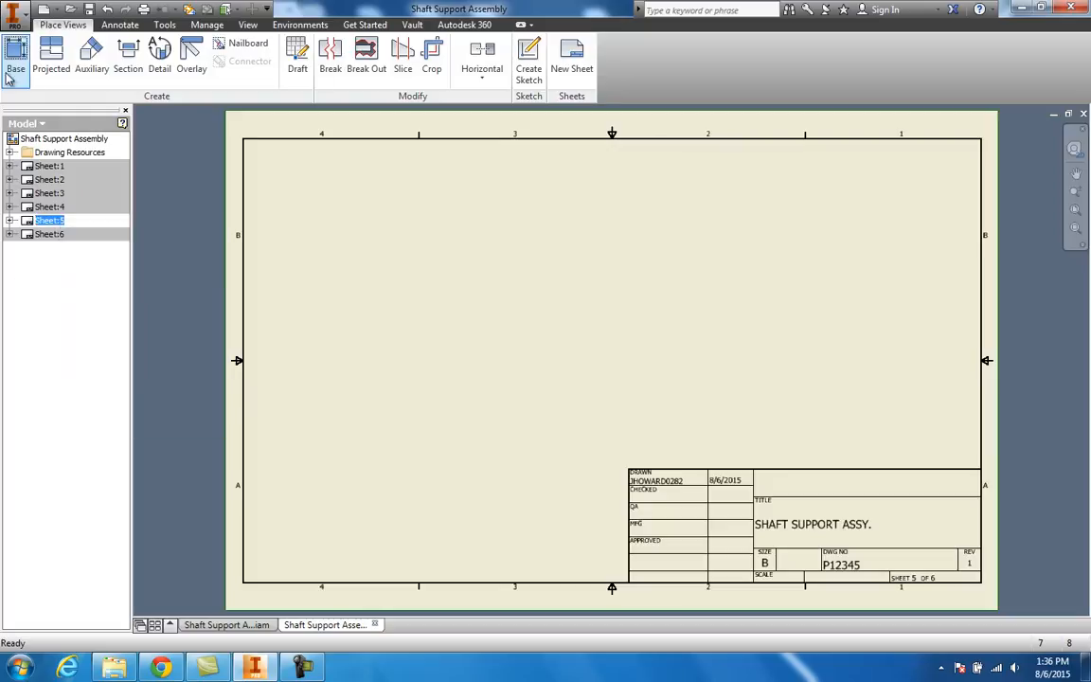
Step: Start a base view on Sheet:5 with the Collar part file as its model
{"action": "left_click", "coordinate": [15, 57]}
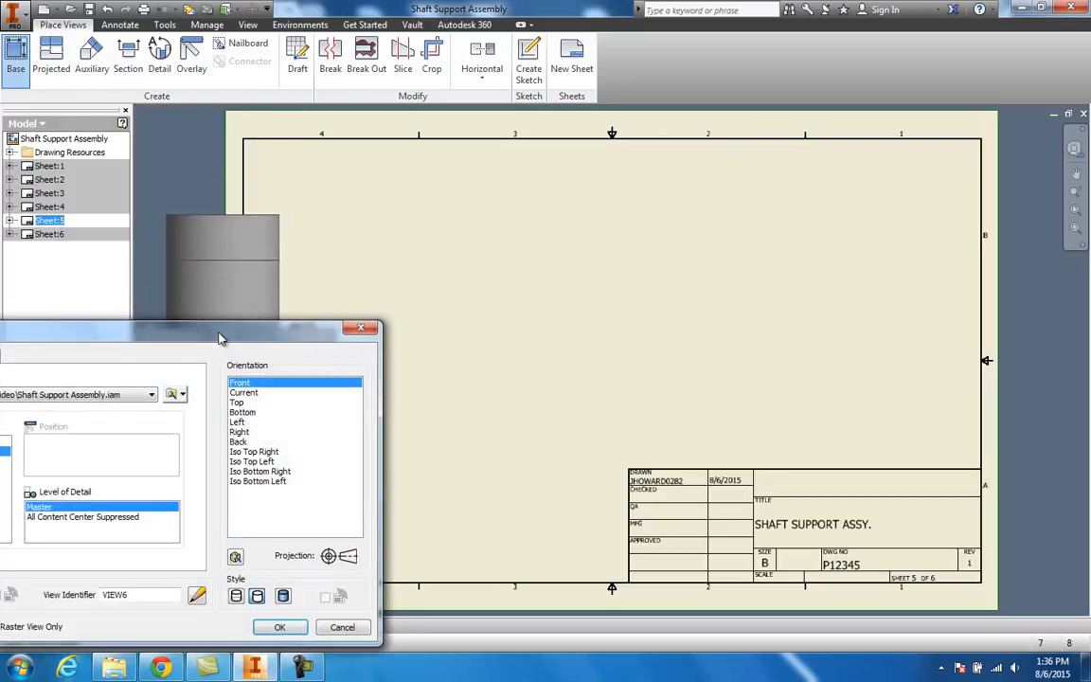
{"action": "left_click_drag", "start_coordinate": [217, 336], "coordinate": [379, 301]}
{"action": "left_click", "coordinate": [329, 360]}
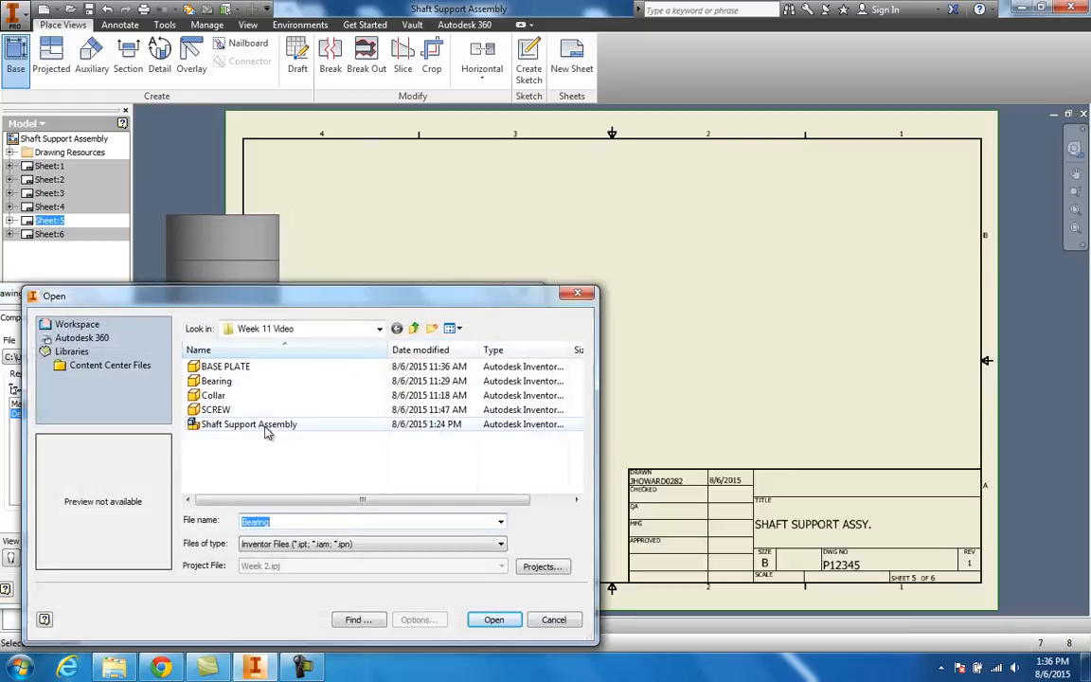
{"action": "left_click", "coordinate": [214, 396]}
{"action": "left_click", "coordinate": [493, 620]}
{"action": "mouse_move", "coordinate": [468, 292]}
{"action": "left_mouse_down"}
{"action": "mouse_move", "coordinate": [362, 387]}
{"action": "mouse_move", "coordinate": [467, 337]}
{"action": "mouse_move", "coordinate": [567, 326]}
{"action": "left_mouse_up"}
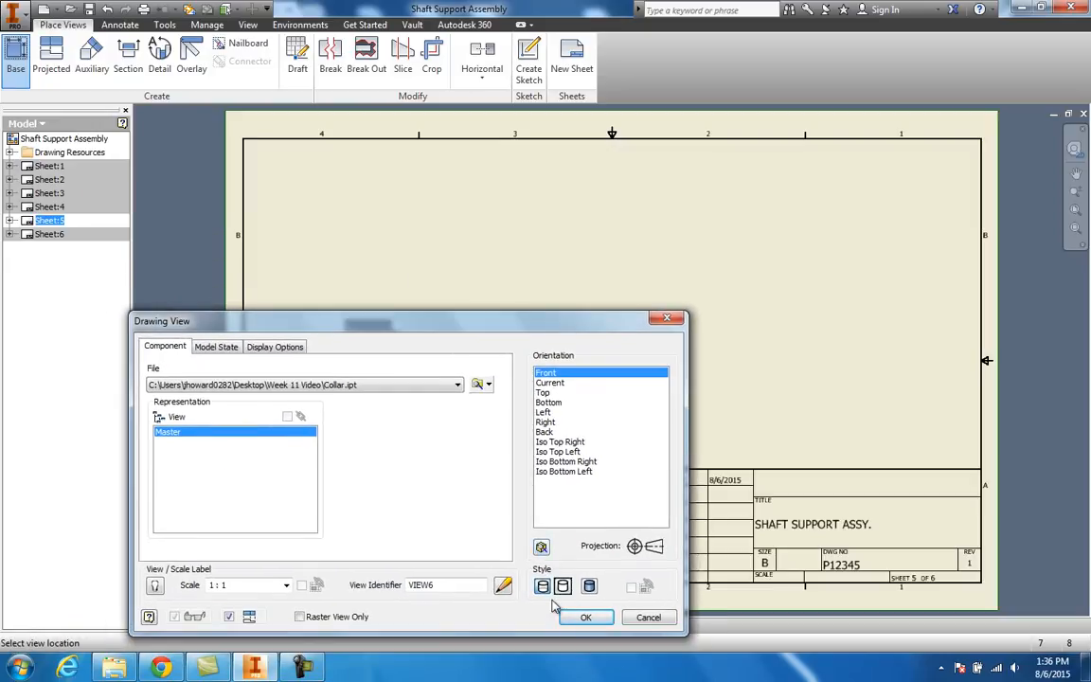
Step: Turn the collar base view to a custom orientation that faces the ring's circular end
{"action": "left_click", "coordinate": [541, 548]}
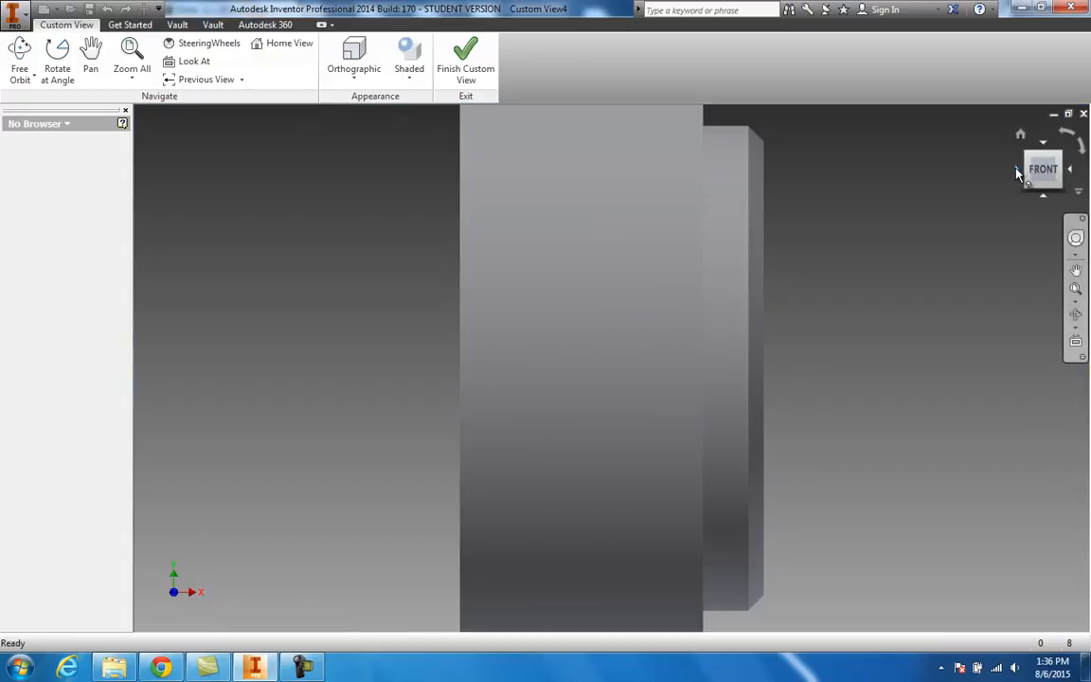
{"action": "left_click", "coordinate": [1017, 172]}
{"action": "left_click", "coordinate": [475, 68]}
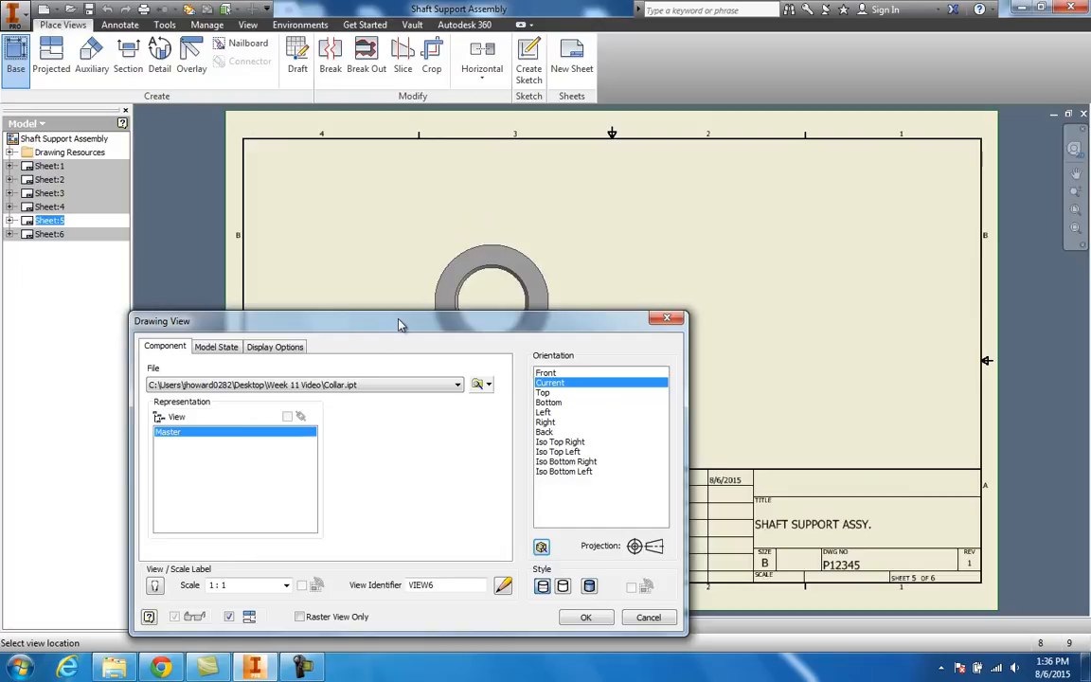
{"action": "mouse_move", "coordinate": [399, 324]}
{"action": "left_mouse_down"}
{"action": "mouse_move", "coordinate": [421, 303]}
{"action": "mouse_move", "coordinate": [416, 291]}
{"action": "left_mouse_up"}
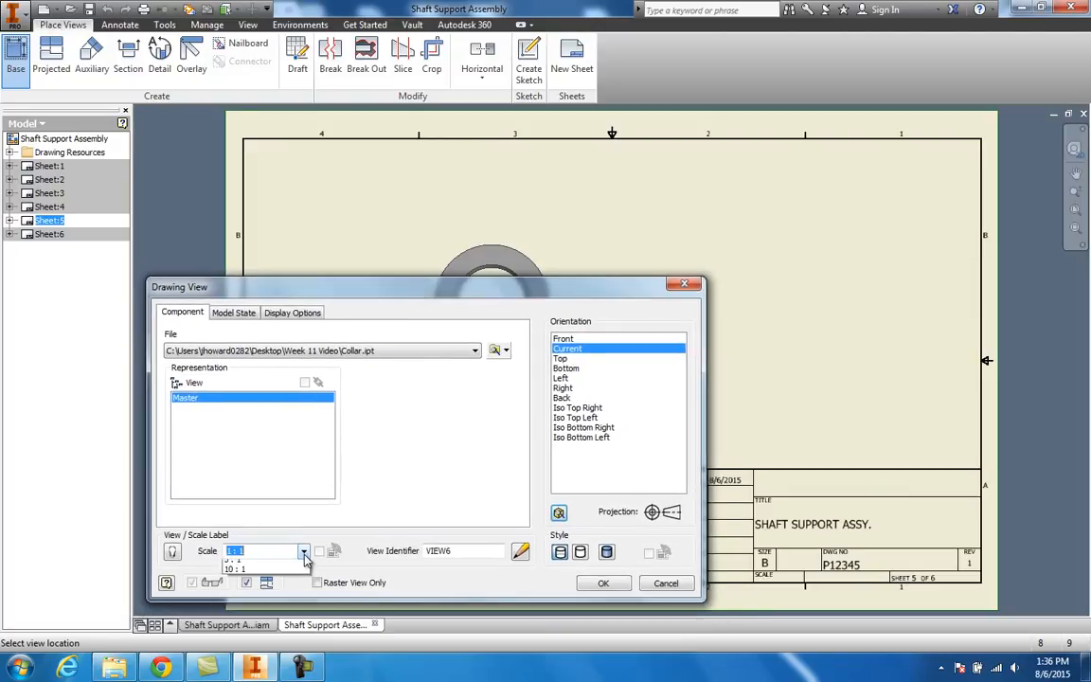
Step: Try the collar base view at a 2:1 scale
{"action": "left_click", "coordinate": [304, 551]}
{"action": "left_click", "coordinate": [238, 539]}
{"action": "mouse_move", "coordinate": [405, 290]}
{"action": "left_mouse_down"}
{"action": "mouse_move", "coordinate": [389, 426]}
{"action": "mouse_move", "coordinate": [369, 459]}
{"action": "left_mouse_up"}
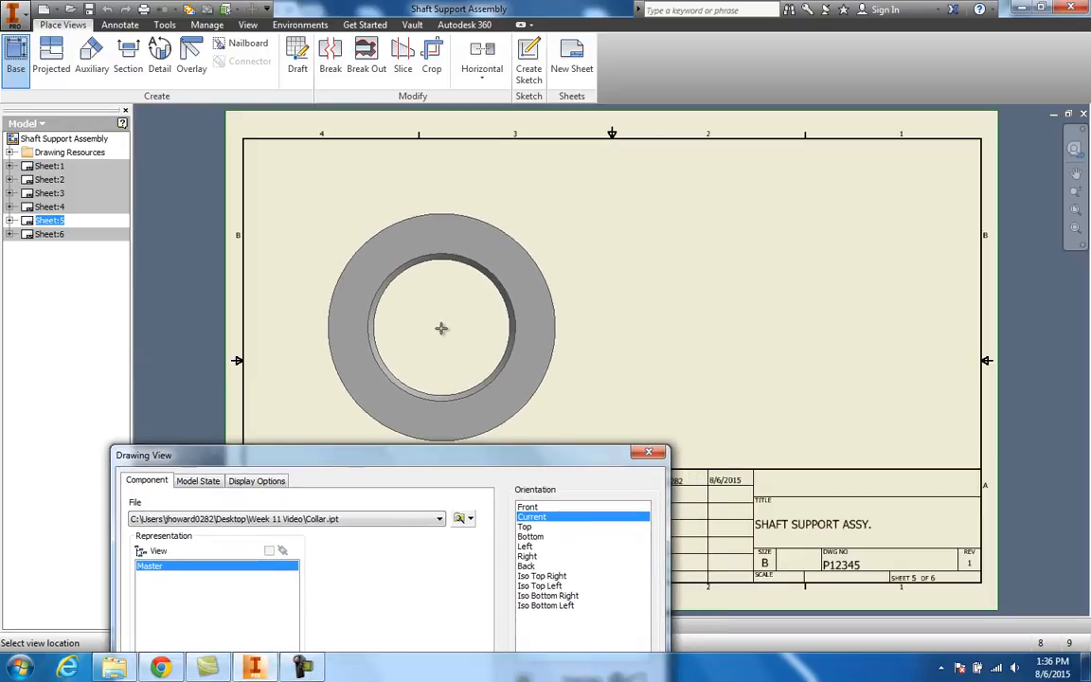
Step: Set the collar view's scale to 1:1 and place its circular view in the left half of Sheet:5
{"action": "left_click_drag", "start_coordinate": [393, 454], "coordinate": [433, 294]}
{"action": "left_click", "coordinate": [307, 560]}
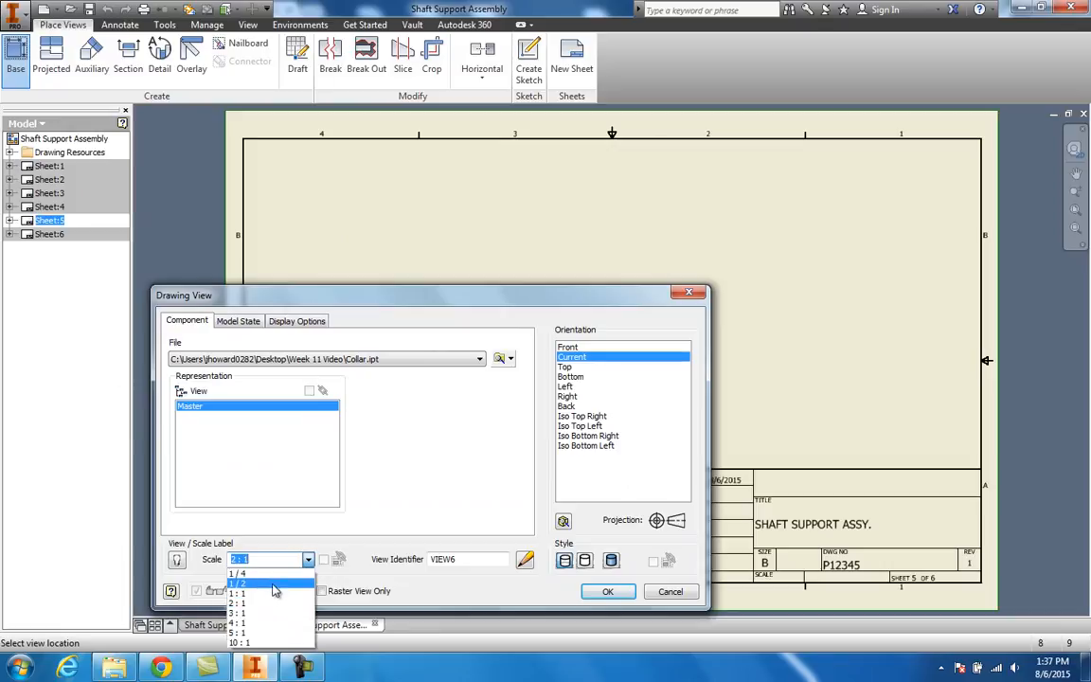
{"action": "left_click", "coordinate": [248, 533]}
{"action": "left_click_drag", "start_coordinate": [377, 295], "coordinate": [330, 423]}
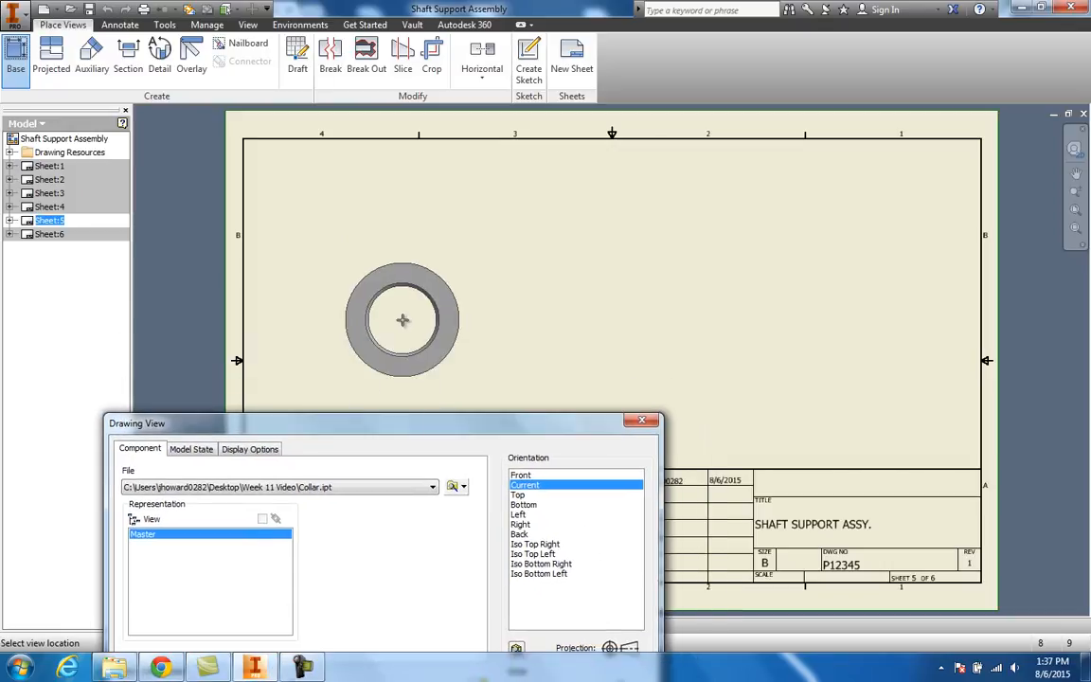
{"action": "left_click", "coordinate": [431, 315]}
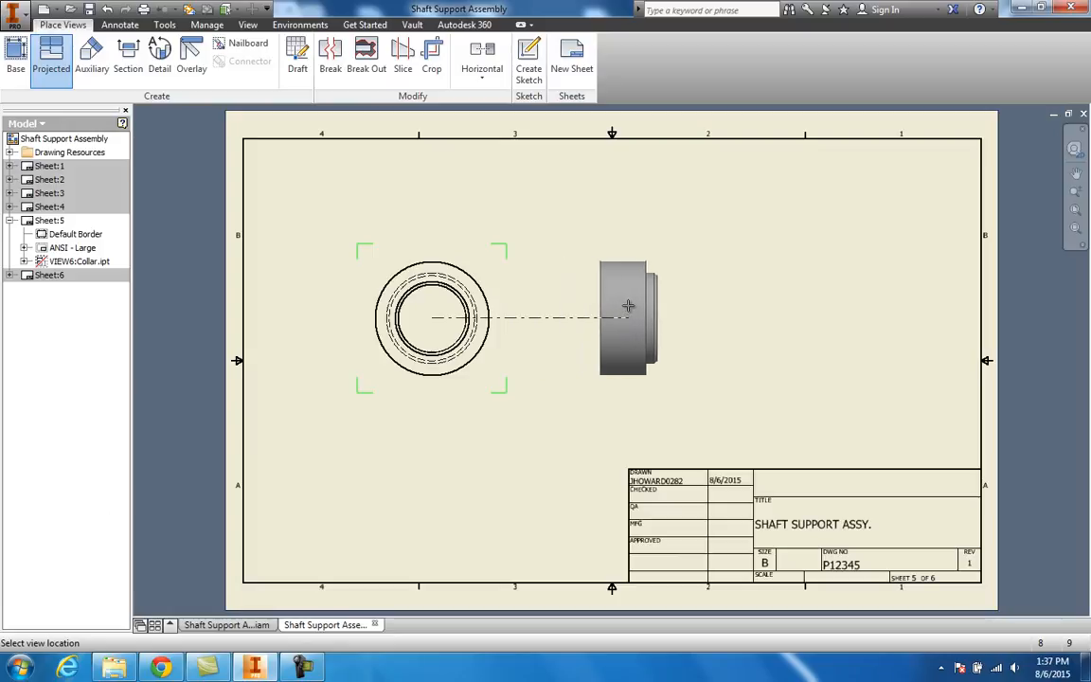
Step: Create a projected side view to the right of the collar's circular view and delete that projected view again
{"action": "left_click", "coordinate": [628, 305]}
{"action": "right_click", "coordinate": [631, 310]}
{"action": "left_click", "coordinate": [672, 306]}
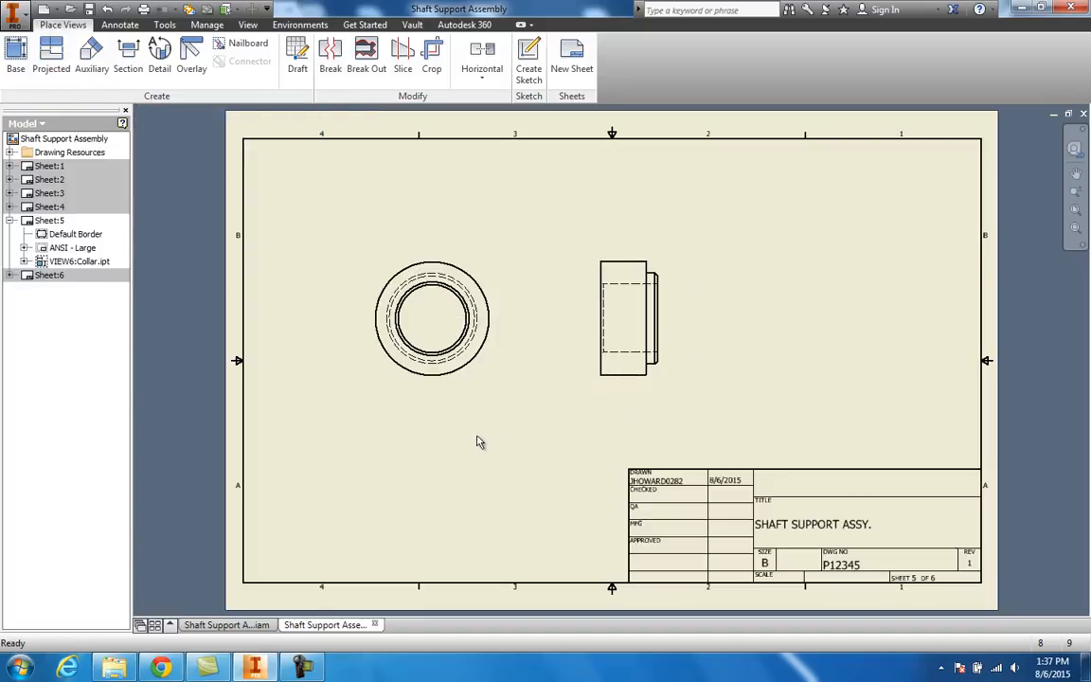
{"action": "left_click", "coordinate": [597, 382]}
{"action": "key", "text": "Delete"}
{"action": "left_click", "coordinate": [594, 369]}
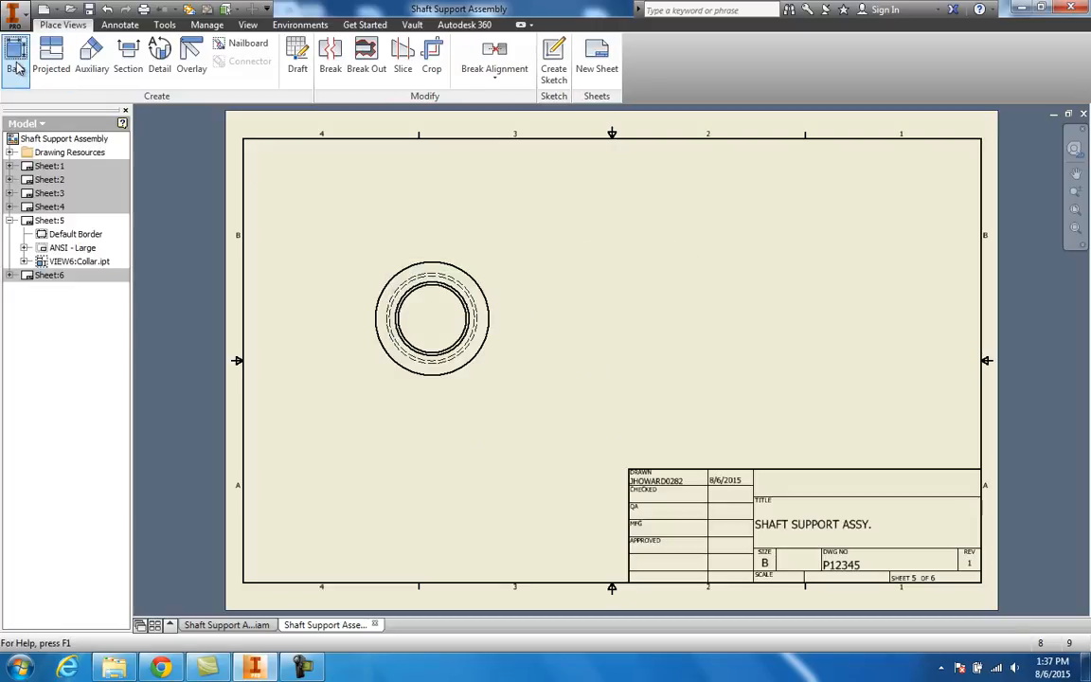
Step: Create a full 1:1 section view of the collar from a vertical line through its center, placed to the right of the circular view
{"action": "left_click", "coordinate": [128, 58]}
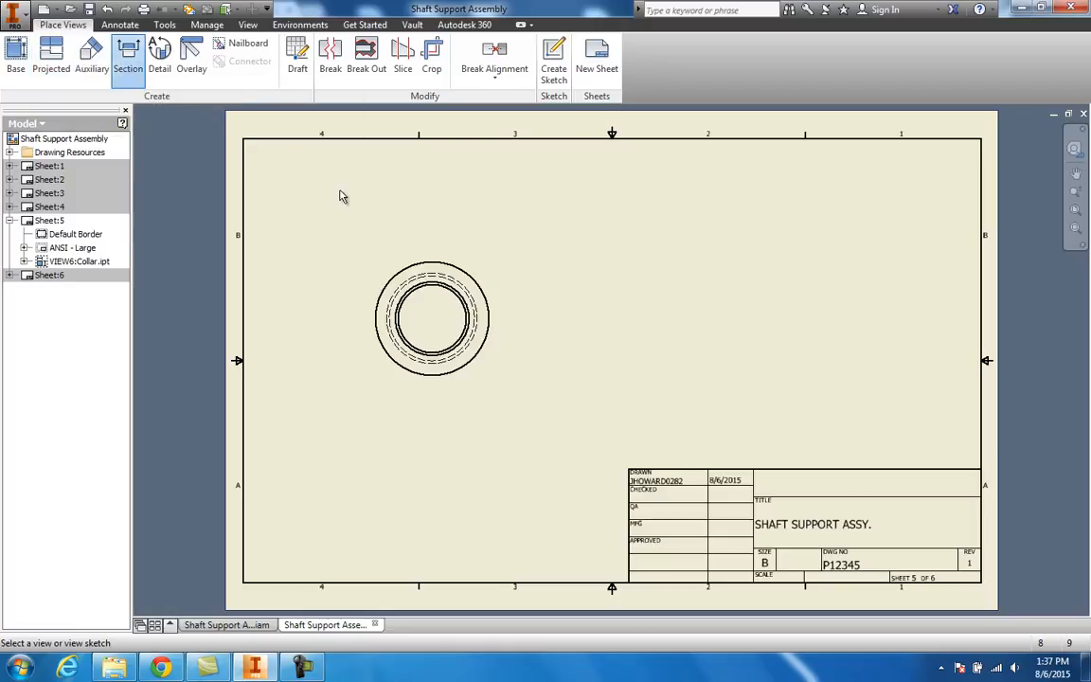
{"action": "left_click", "coordinate": [425, 257]}
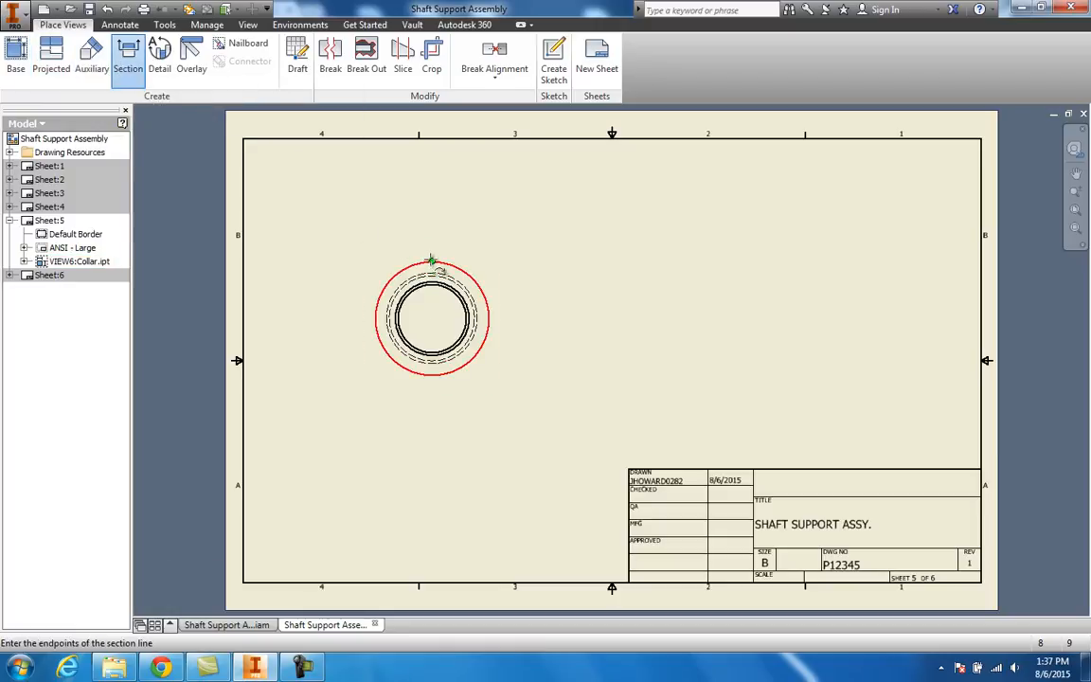
{"action": "left_click", "coordinate": [431, 255]}
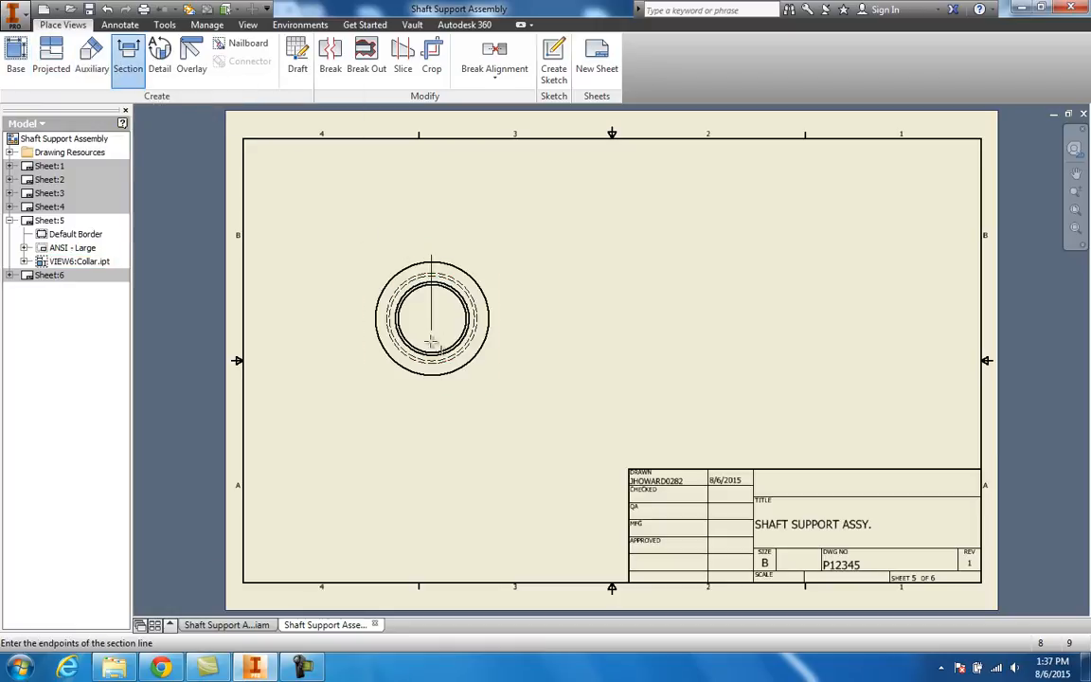
{"action": "left_click", "coordinate": [433, 391]}
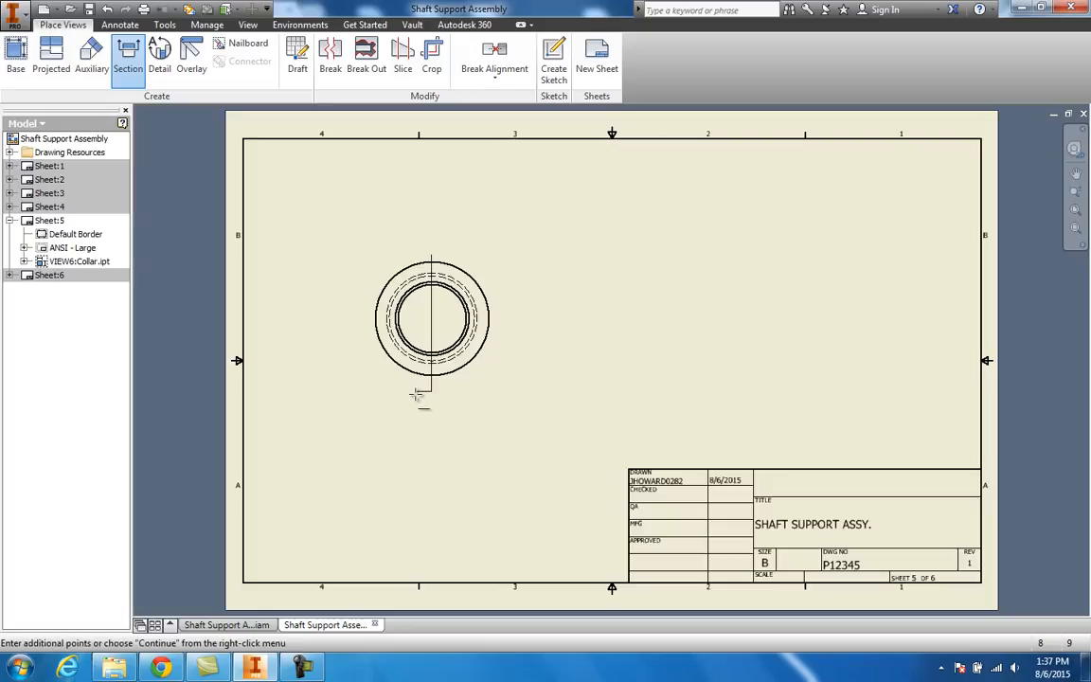
{"action": "right_click", "coordinate": [417, 396]}
{"action": "left_click", "coordinate": [483, 394]}
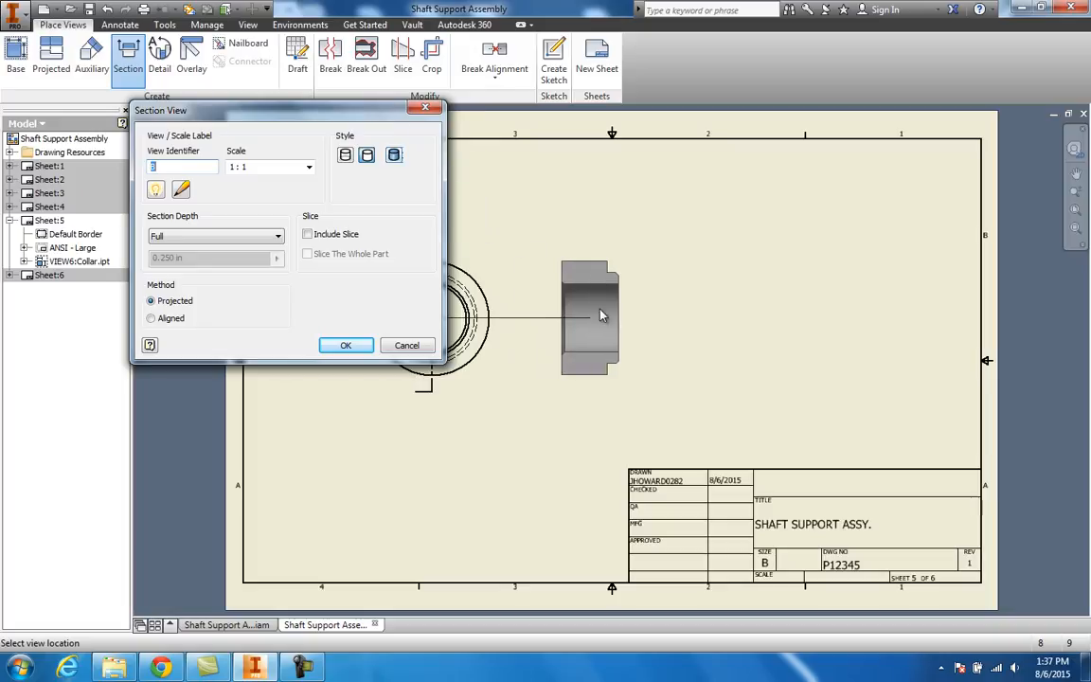
{"action": "left_click", "coordinate": [625, 317]}
{"action": "right_click", "coordinate": [626, 317]}
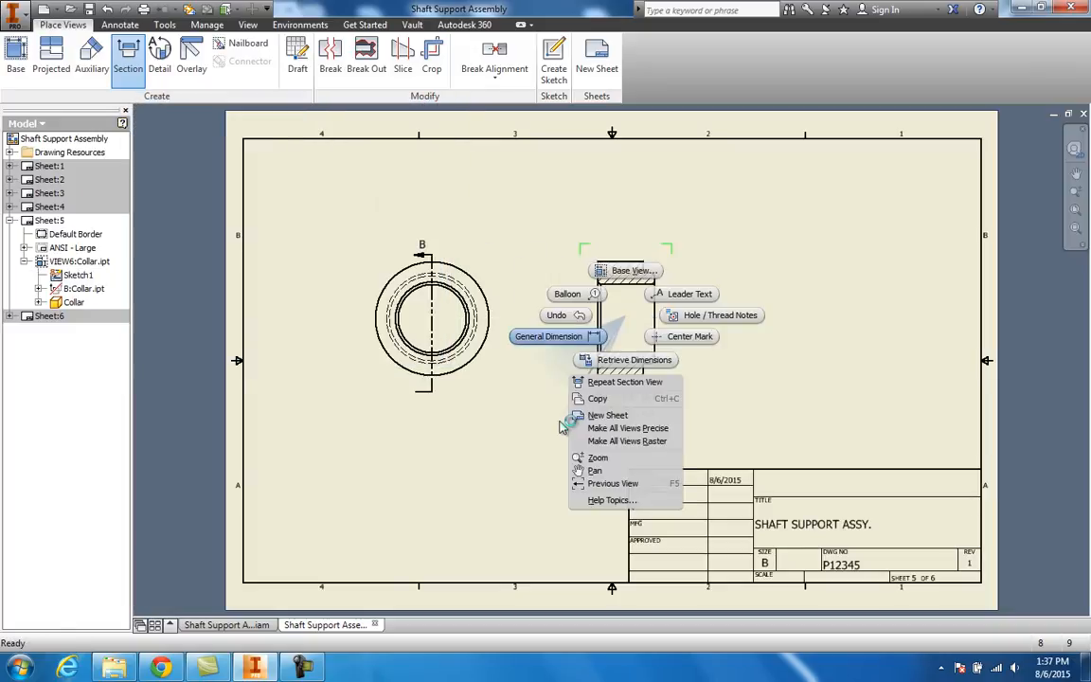
{"action": "left_click", "coordinate": [537, 398]}
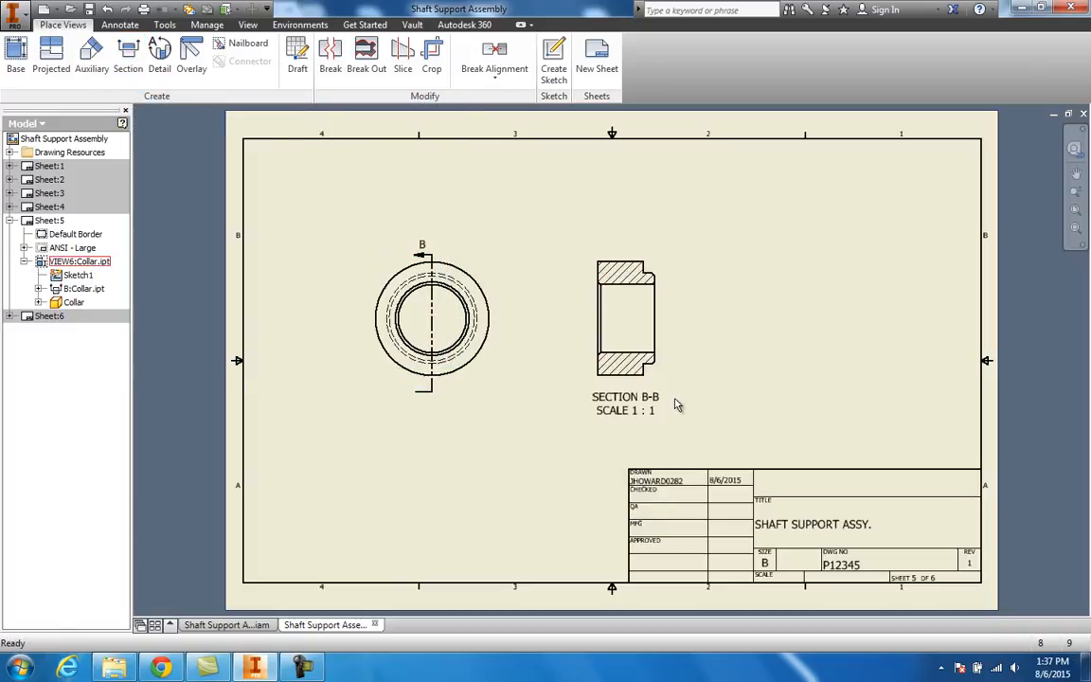
{"action": "left_click_drag", "start_coordinate": [433, 385], "coordinate": [432, 406]}
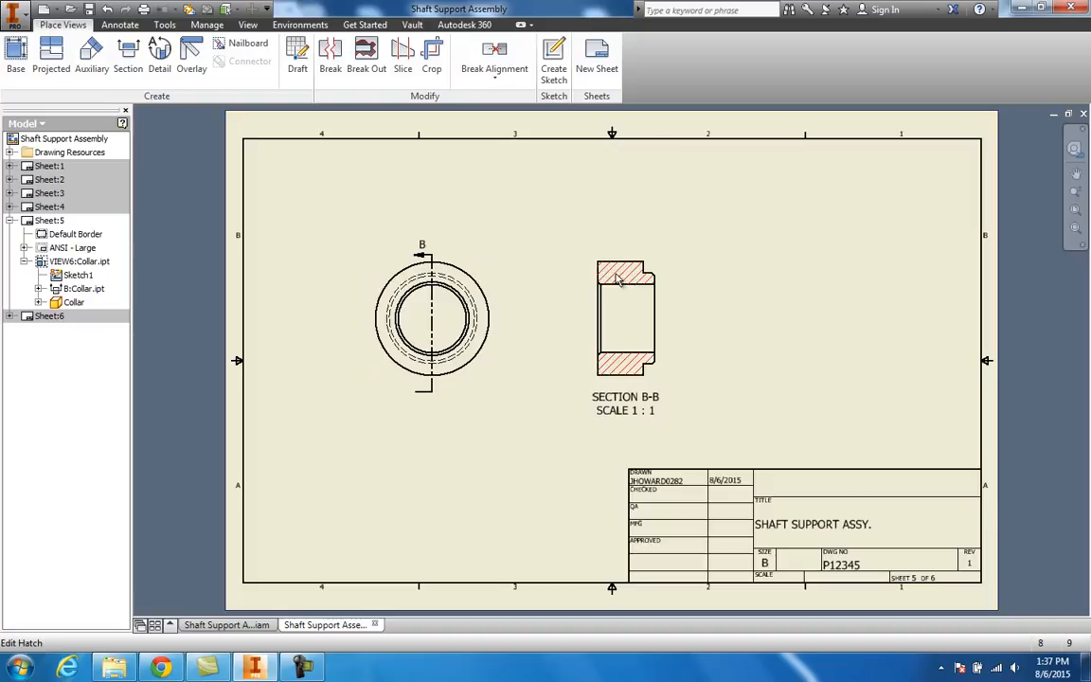
{"action": "left_click_drag", "start_coordinate": [432, 260], "coordinate": [435, 263]}
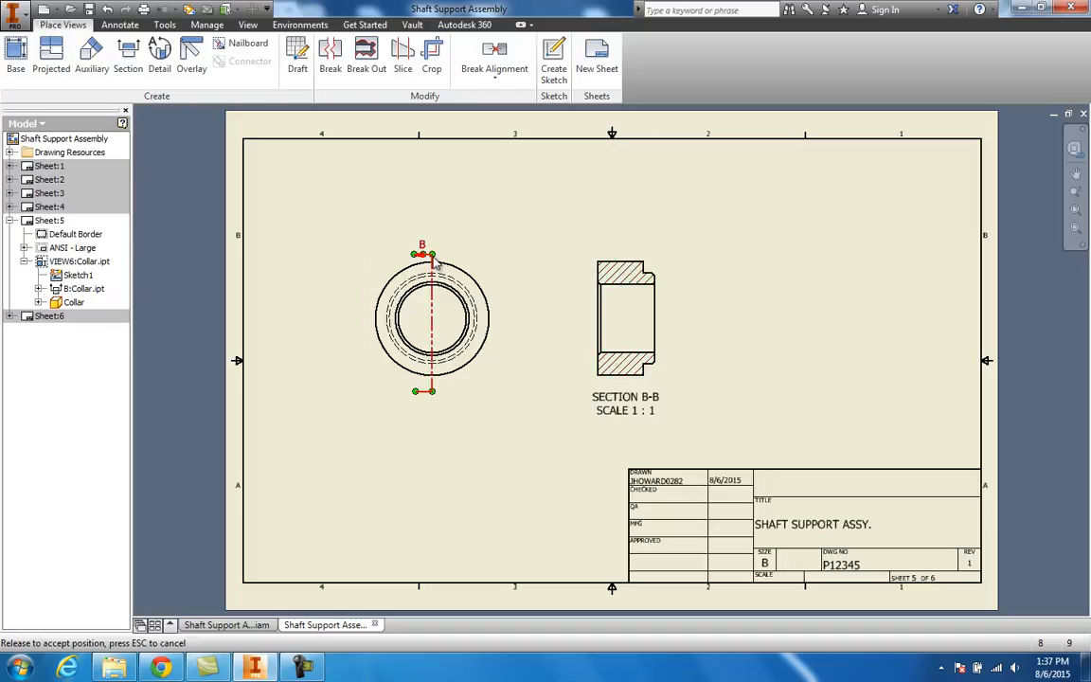
{"action": "left_click_drag", "start_coordinate": [432, 363], "coordinate": [428, 360]}
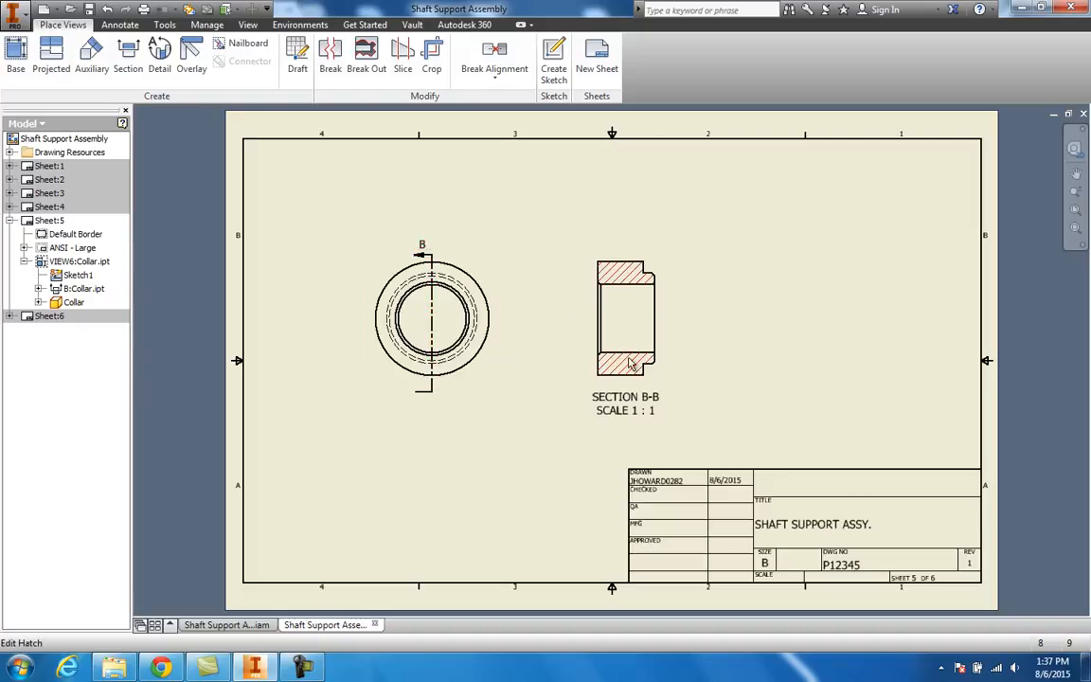
{"action": "mouse_move", "coordinate": [609, 360]}
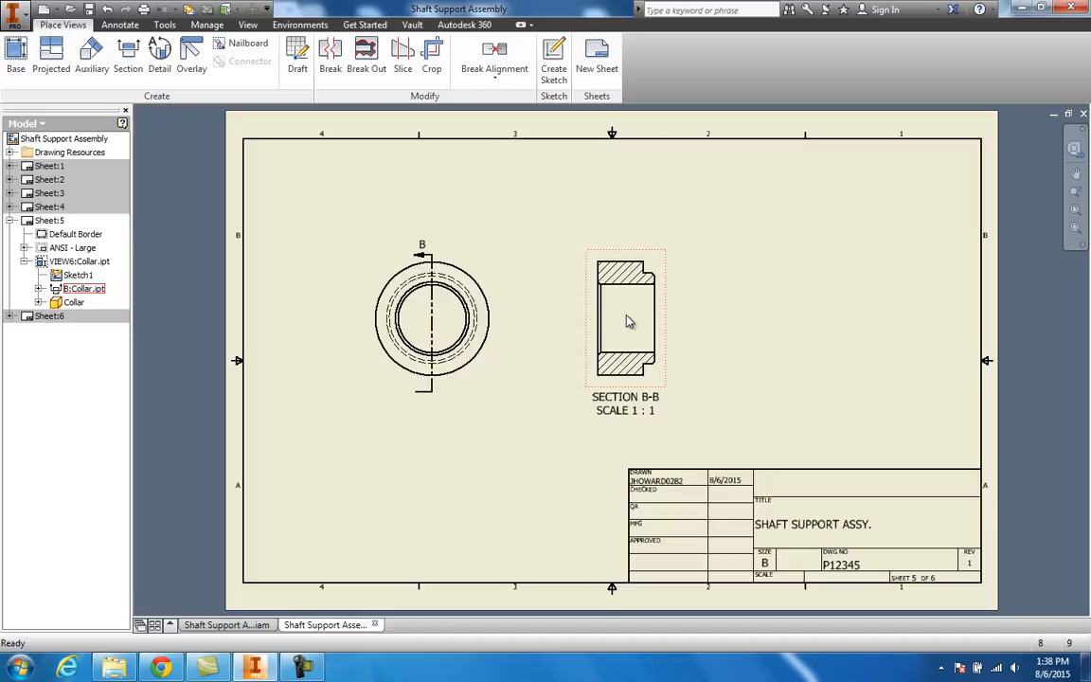
{"action": "left_click", "coordinate": [427, 257]}
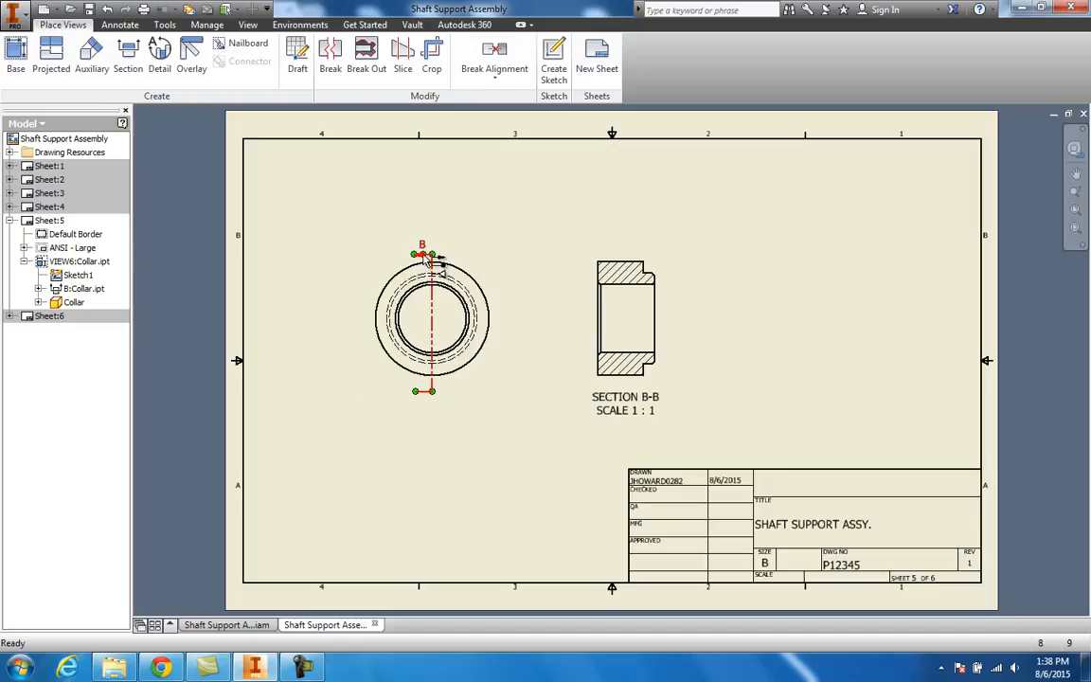
{"action": "left_click_drag", "start_coordinate": [429, 259], "coordinate": [353, 262]}
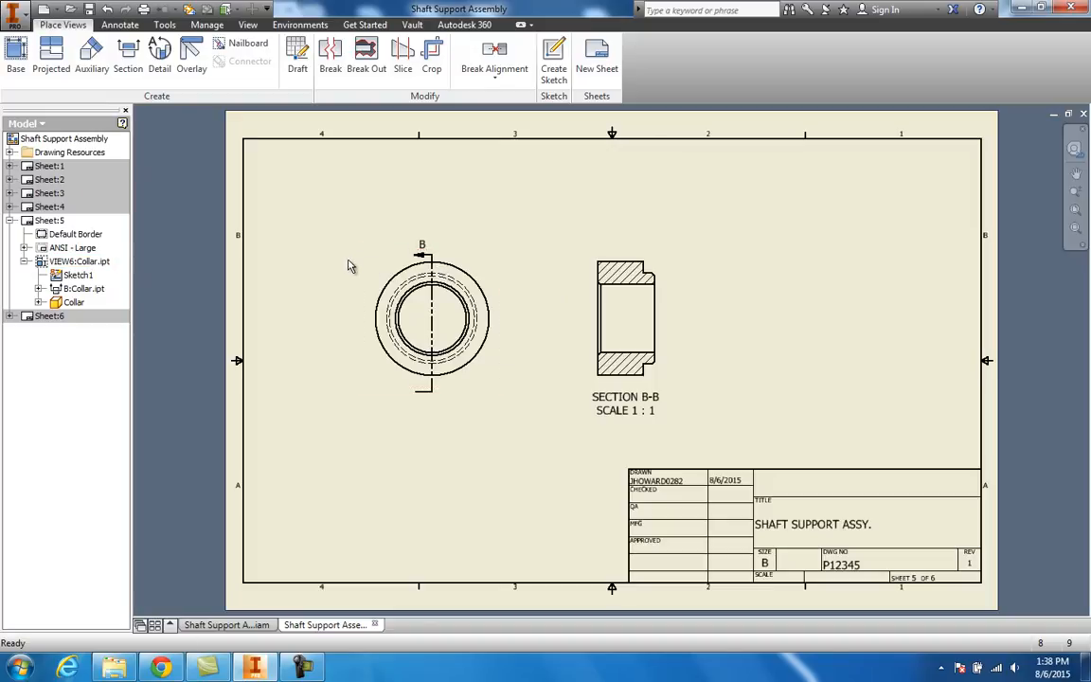
{"action": "left_click_drag", "start_coordinate": [433, 265], "coordinate": [407, 268]}
Step: Activate Sheet:6 and place a 1:1 front base view of SCREW.ipt in the sheet's upper-left area
{"action": "double_click", "coordinate": [48, 316]}
{"action": "right_click", "coordinate": [45, 316]}
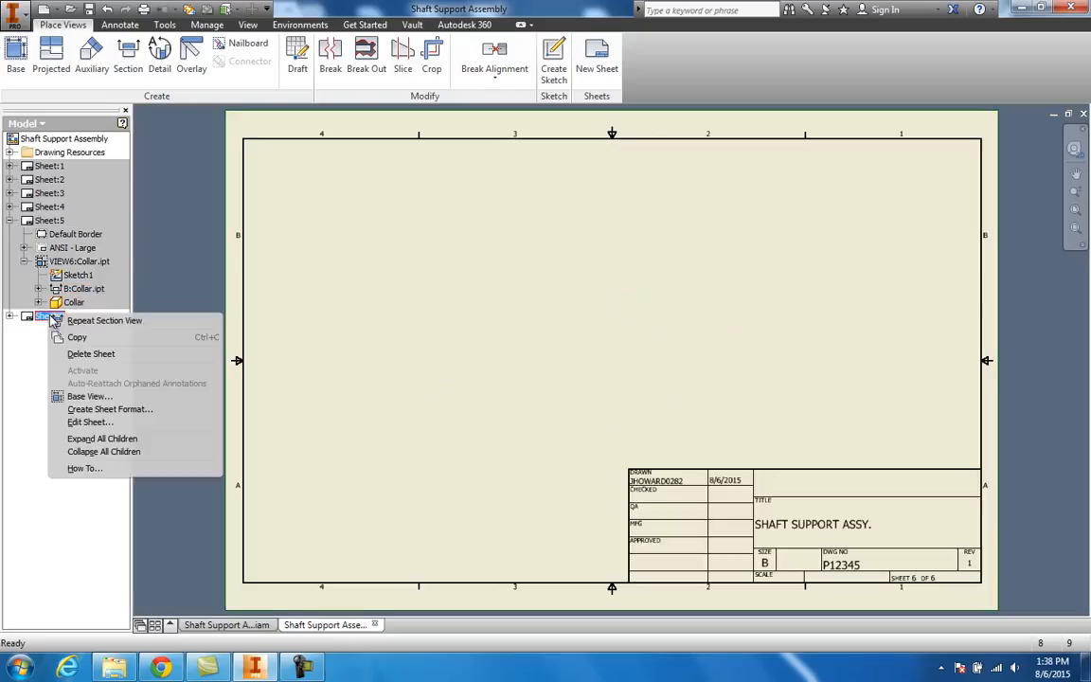
{"action": "left_click", "coordinate": [87, 396]}
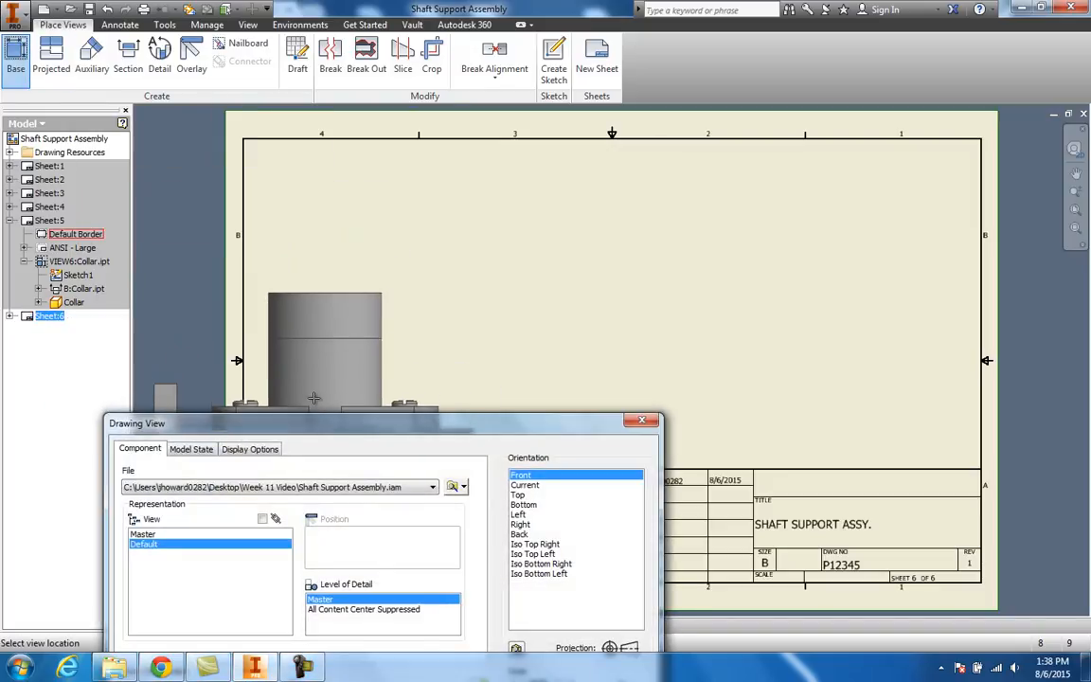
{"action": "left_click_drag", "start_coordinate": [333, 424], "coordinate": [329, 274]}
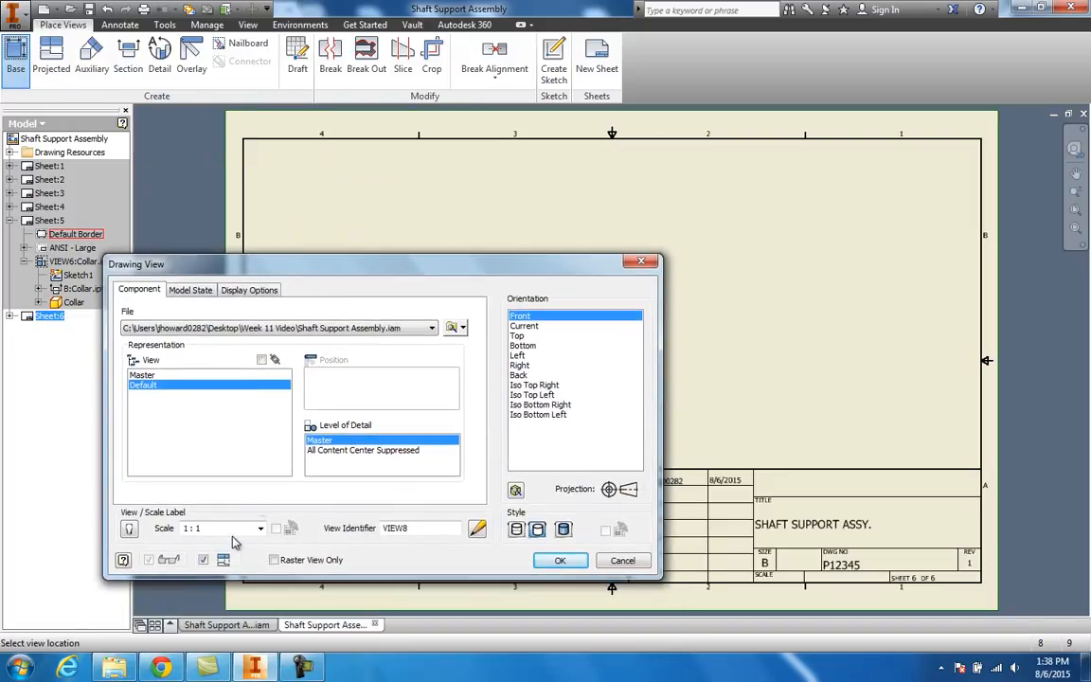
{"action": "left_click", "coordinate": [452, 327]}
{"action": "left_click", "coordinate": [334, 381]}
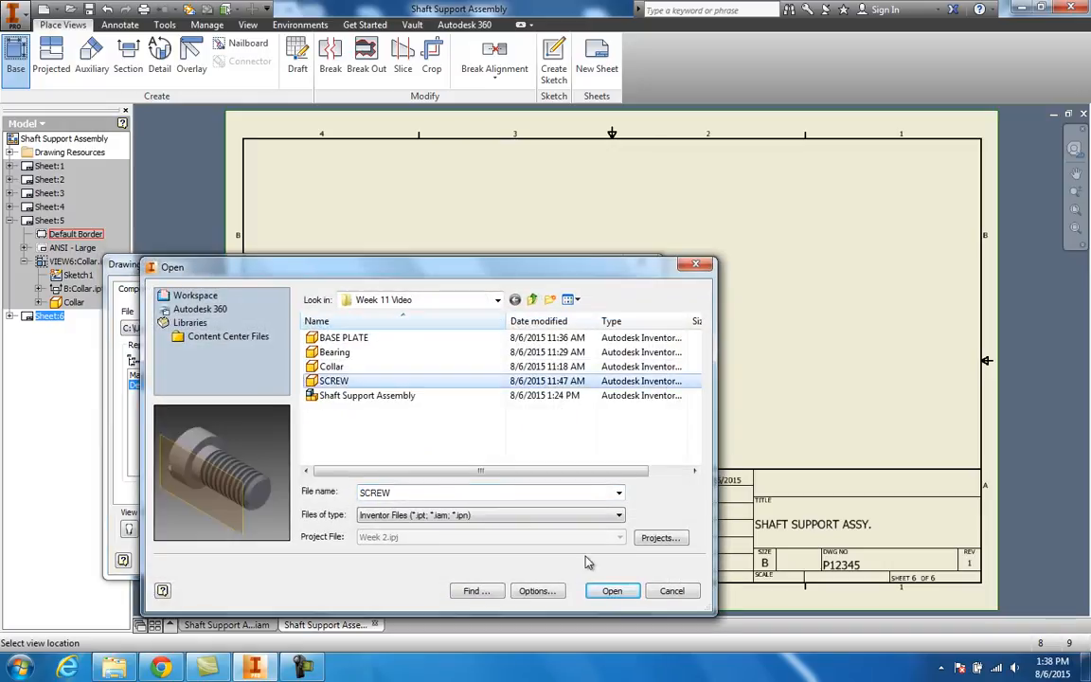
{"action": "left_click", "coordinate": [608, 591]}
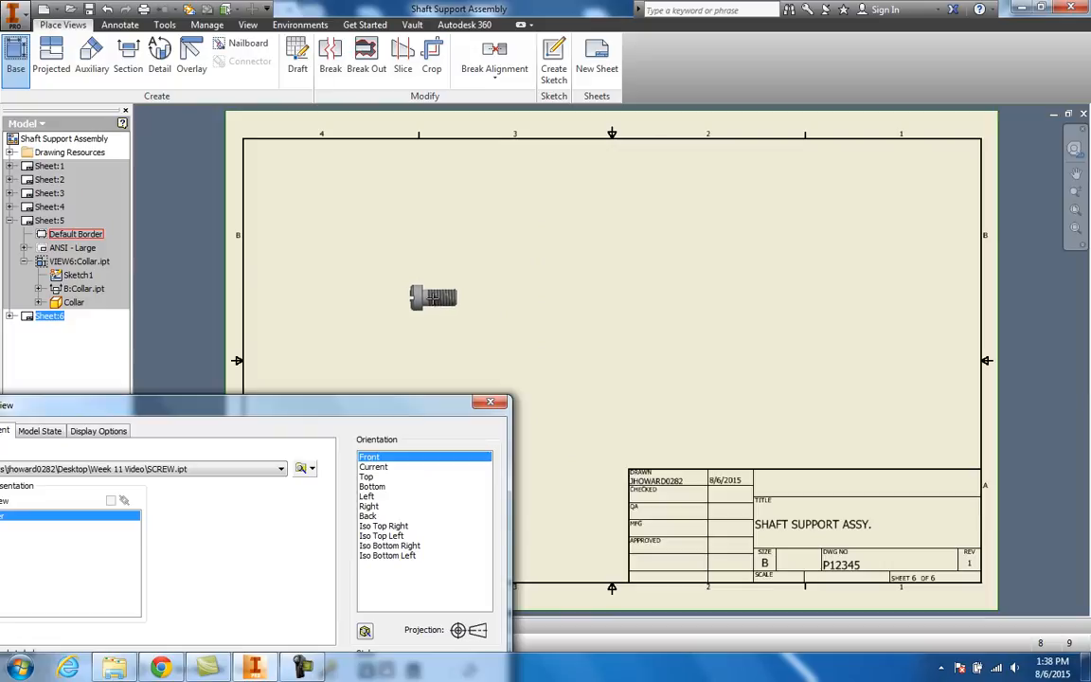
{"action": "left_click", "coordinate": [432, 296]}
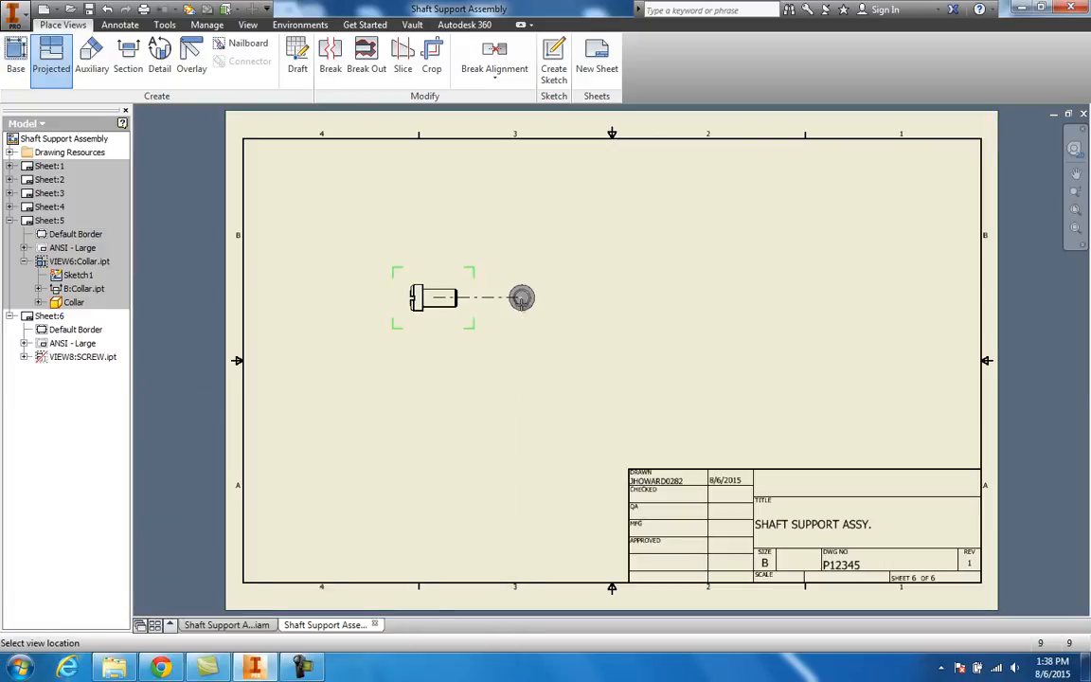
Step: Create a projected end view of the screw to the right of its base view
{"action": "left_click", "coordinate": [520, 318]}
{"action": "right_click", "coordinate": [521, 316]}
{"action": "left_click", "coordinate": [569, 305]}
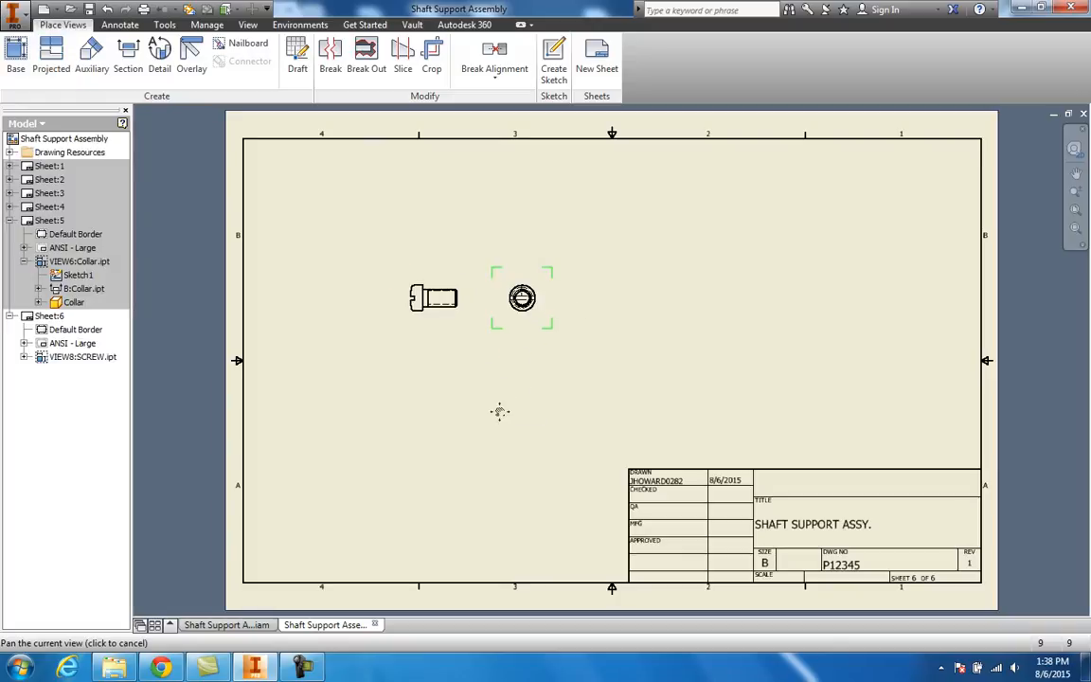
Step: Review the drawing's sheets in order from Sheet:1 to Sheet:6, collapsing the Sheet:5 and Sheet:6 entries in the model tree
{"action": "double_click", "coordinate": [51, 167]}
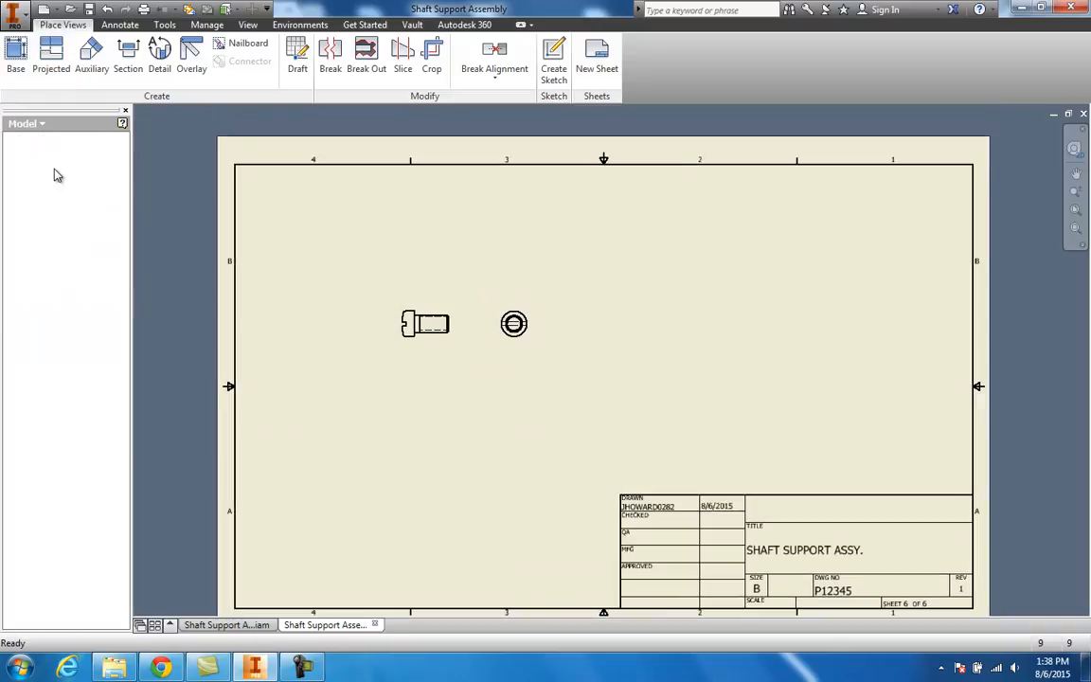
{"action": "double_click", "coordinate": [51, 180]}
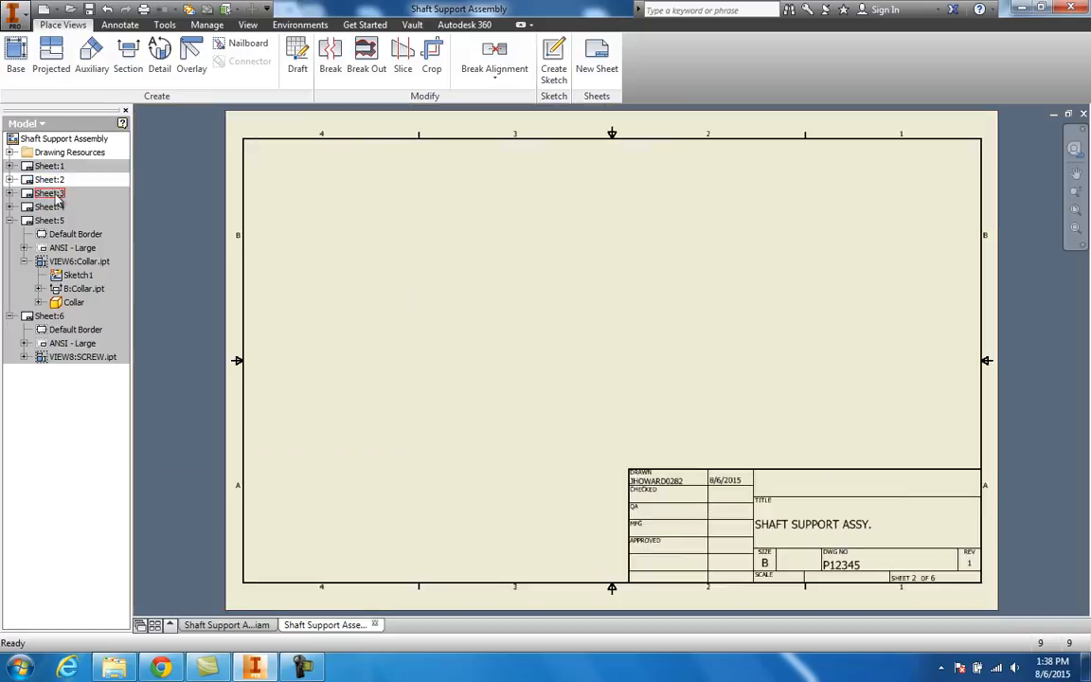
{"action": "double_click", "coordinate": [53, 194]}
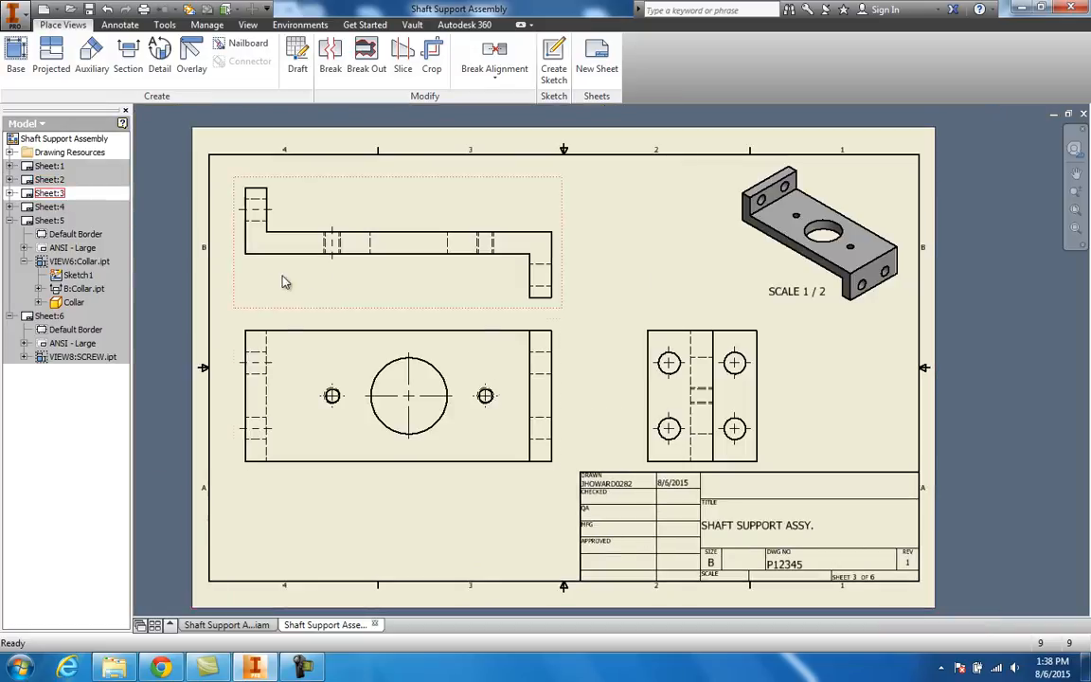
{"action": "double_click", "coordinate": [63, 208]}
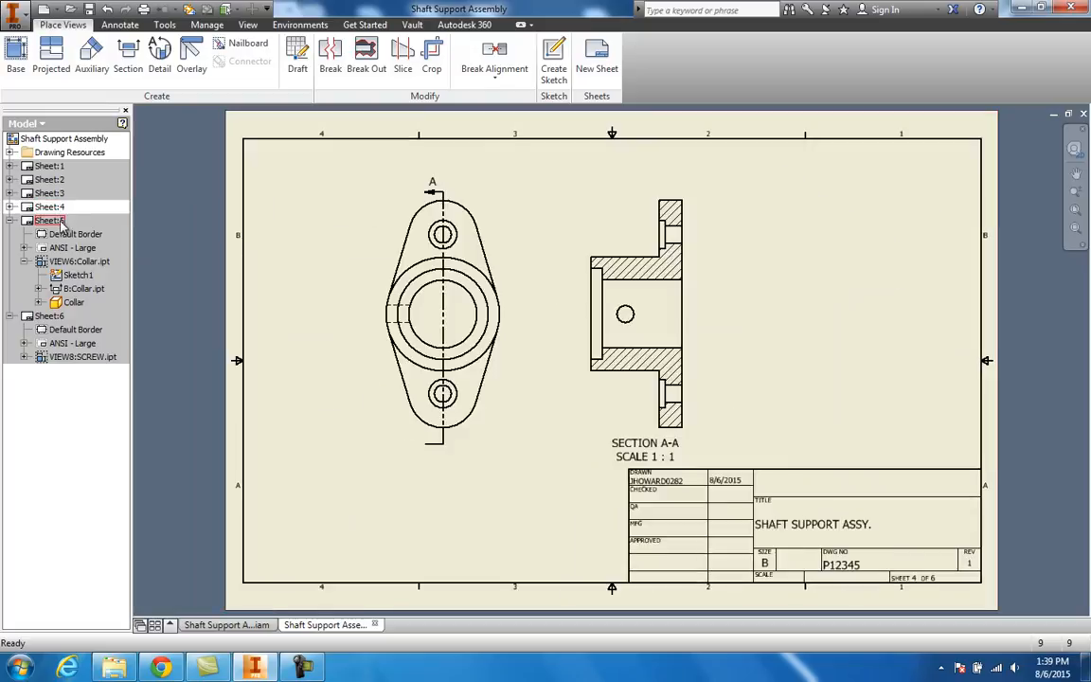
{"action": "double_click", "coordinate": [58, 220]}
{"action": "left_click", "coordinate": [9, 221]}
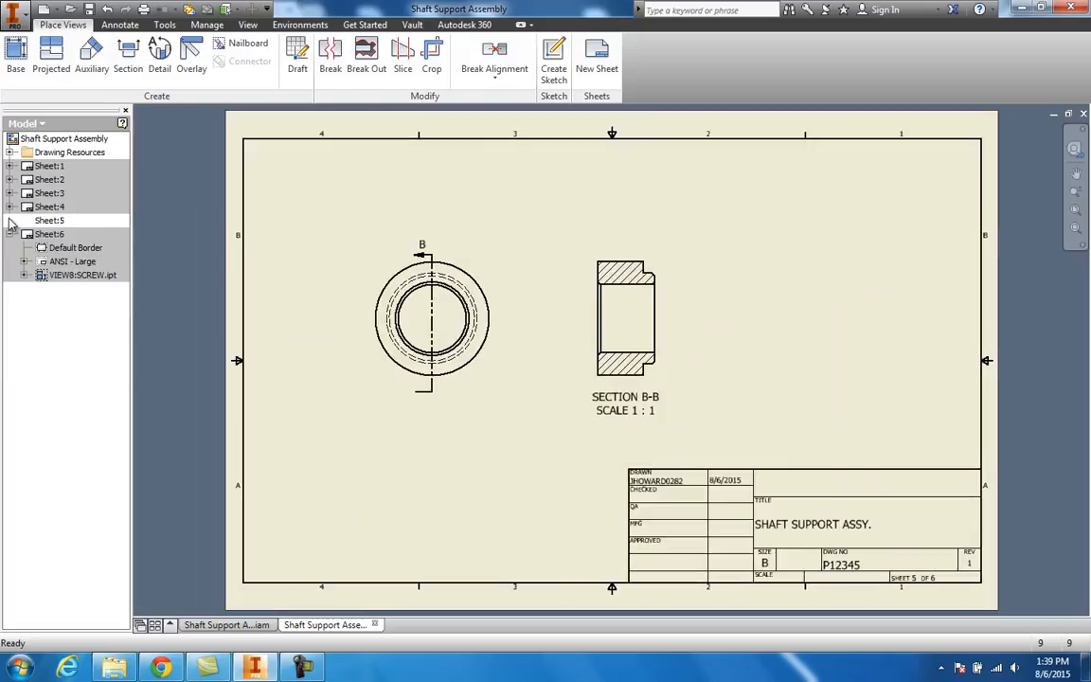
{"action": "left_click", "coordinate": [47, 235]}
{"action": "left_click", "coordinate": [47, 235]}
{"action": "key", "text": "Escape"}
{"action": "double_click", "coordinate": [49, 234]}
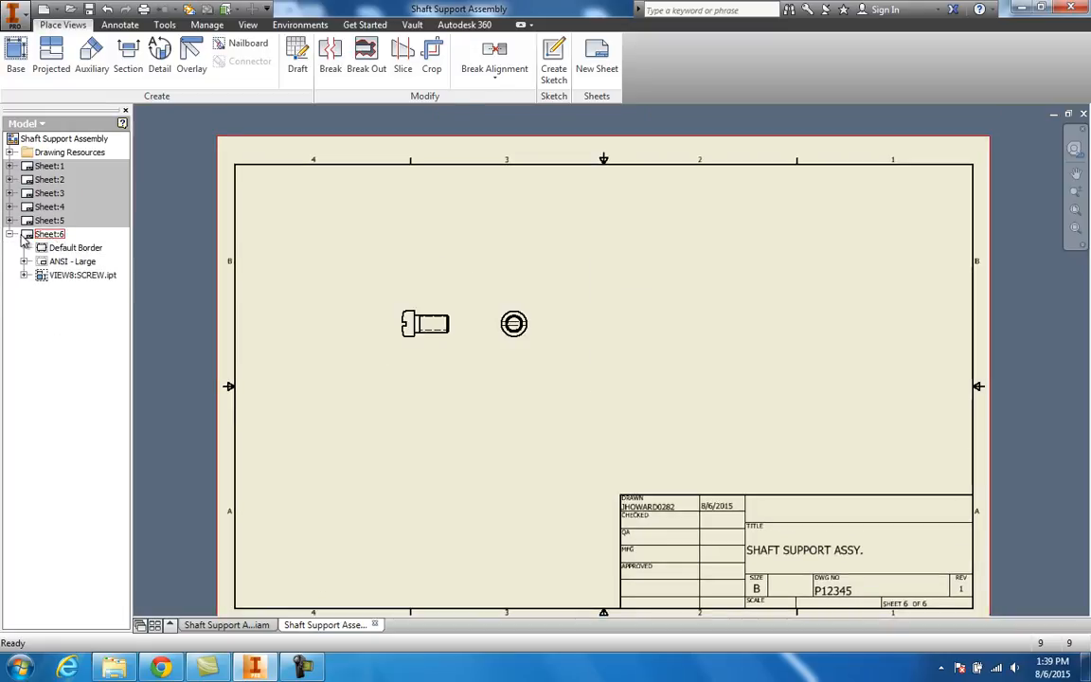
{"action": "left_click", "coordinate": [10, 234]}
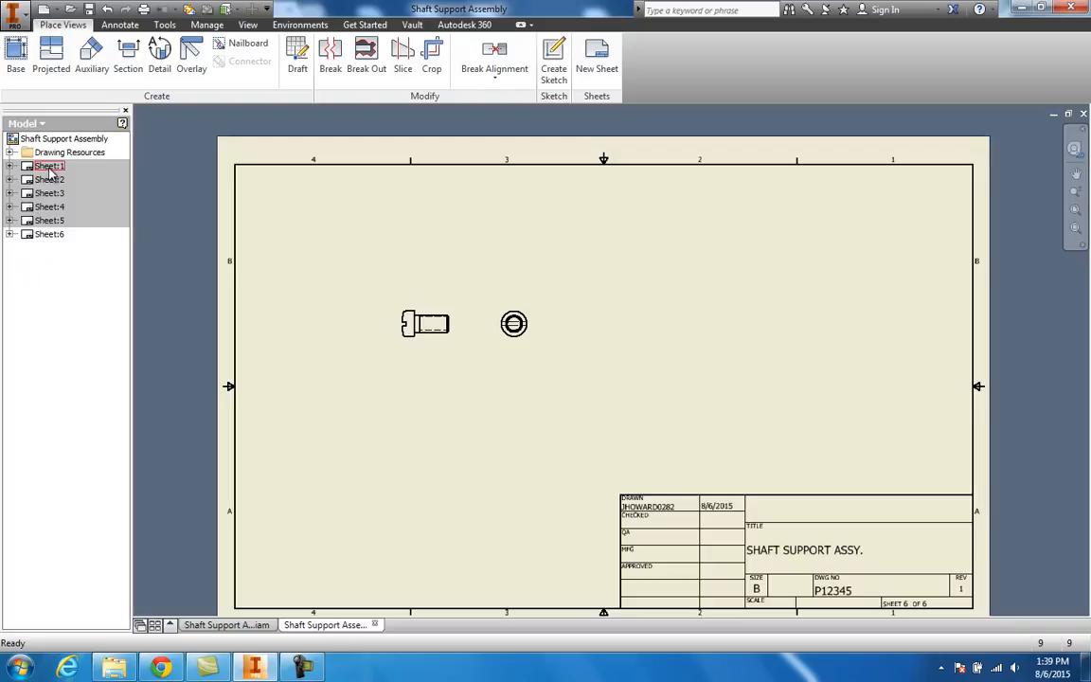
Step: View the Shaft Support Assembly model and return to the drawing
{"action": "middle_click_drag", "start_coordinate": [453, 441], "coordinate": [409, 436]}
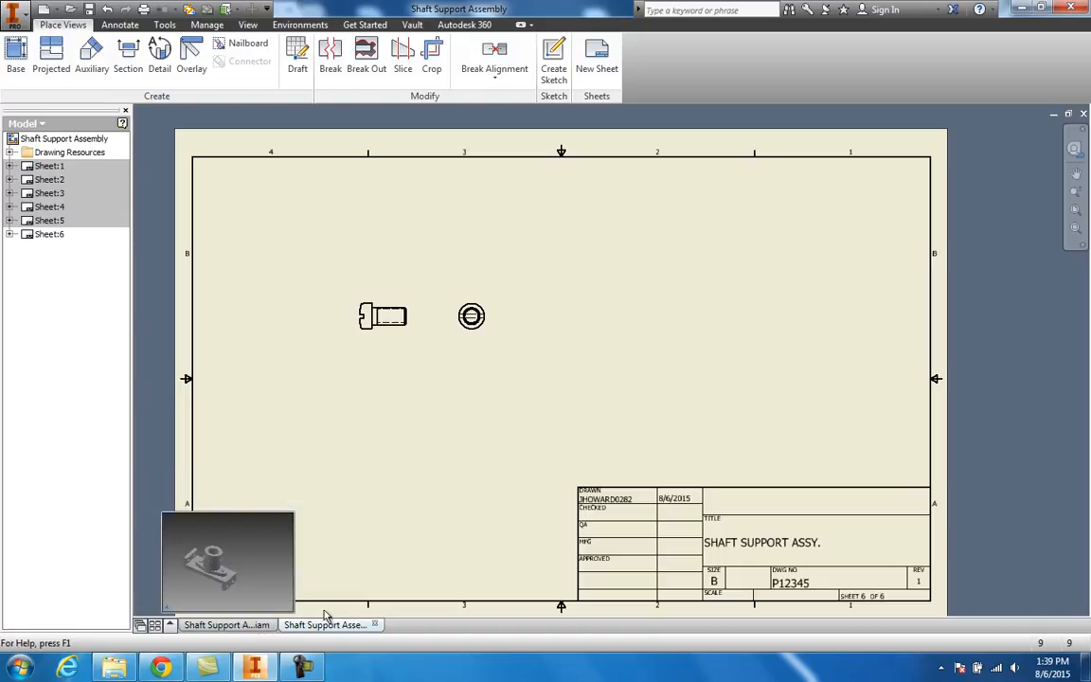
{"action": "left_click", "coordinate": [240, 625]}
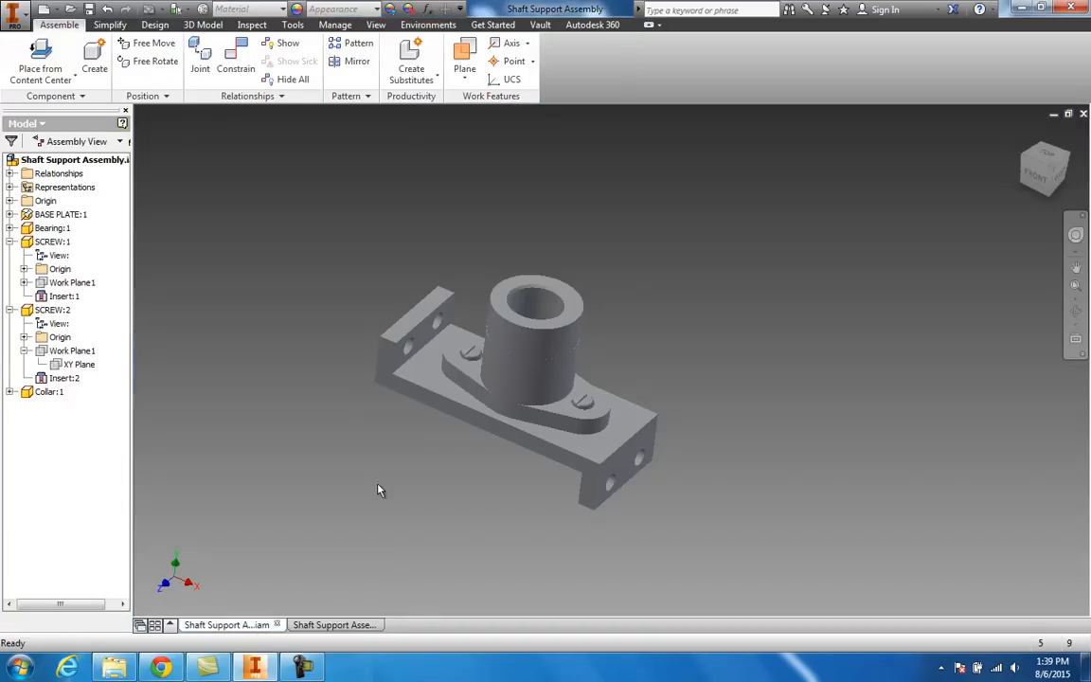
{"action": "left_click", "coordinate": [343, 625]}
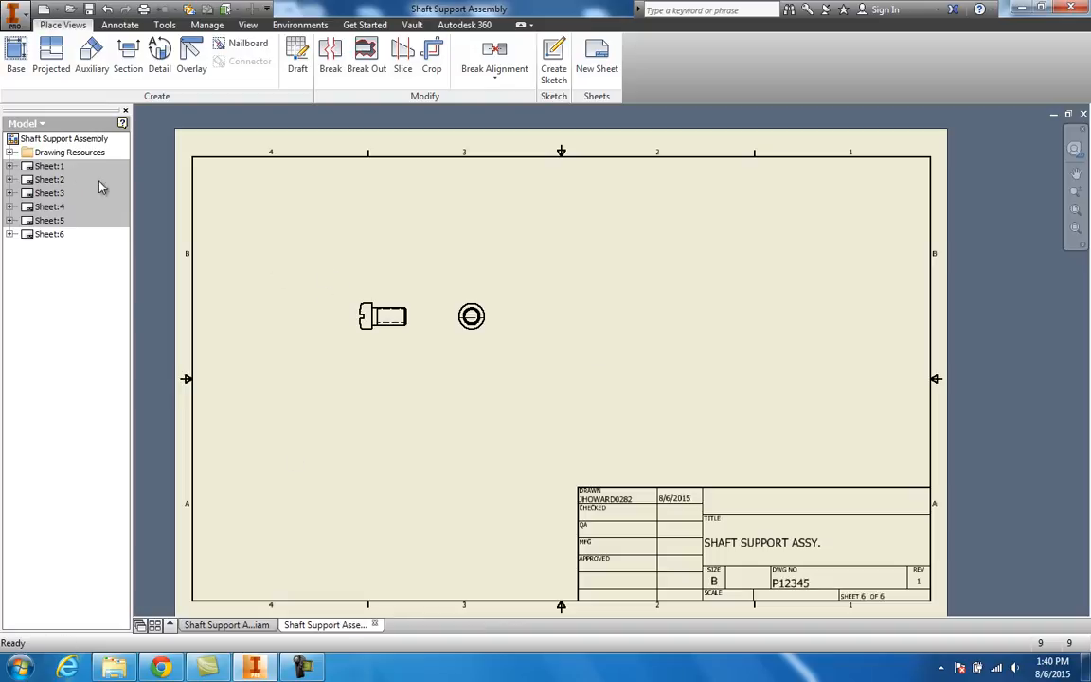
Step: Activate Sheet:1 with the shaded isometric view of the assembly
{"action": "double_click", "coordinate": [48, 166]}
{"action": "mouse_move", "coordinate": [346, 364]}
{"action": "middle_mouse_down"}
{"action": "mouse_move", "coordinate": [372, 414]}
{"action": "mouse_move", "coordinate": [429, 436]}
{"action": "middle_mouse_up"}
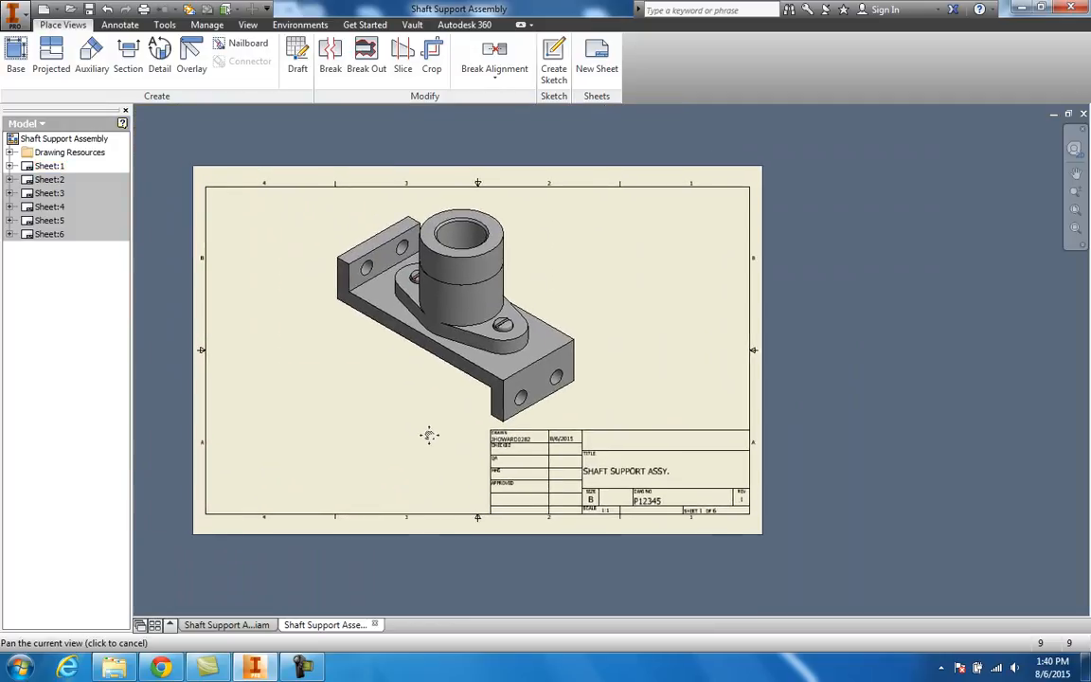
{"action": "scroll", "coordinate": [430, 435], "scroll_direction": "up", "scroll_amount": 5}
{"action": "scroll", "coordinate": [411, 403], "scroll_direction": "down", "scroll_amount": 6}
{"action": "scroll", "coordinate": [412, 409], "scroll_direction": "up", "scroll_amount": 3}
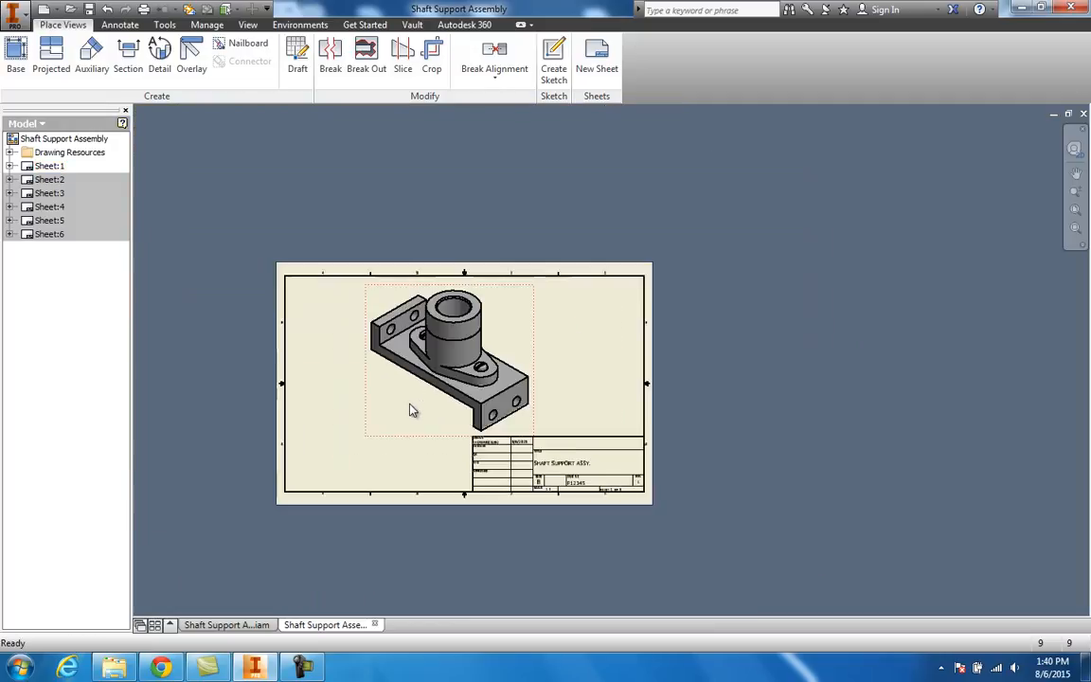
Step: Start a parts list and select the isometric assembly view as its source
{"action": "left_click", "coordinate": [122, 25]}
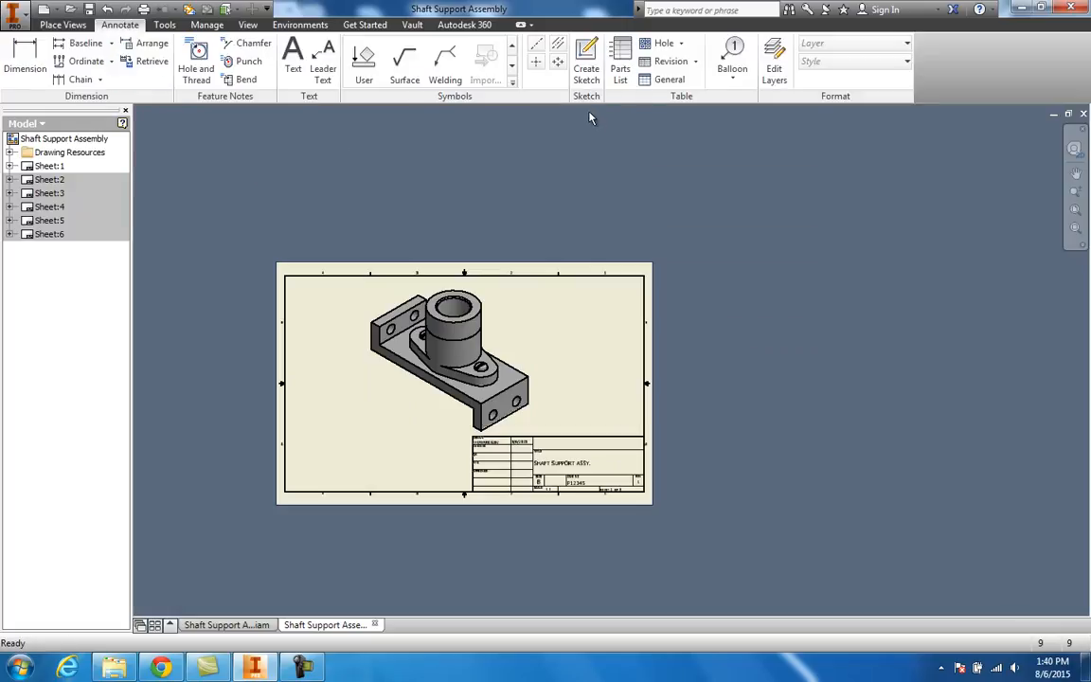
{"action": "left_click", "coordinate": [622, 72]}
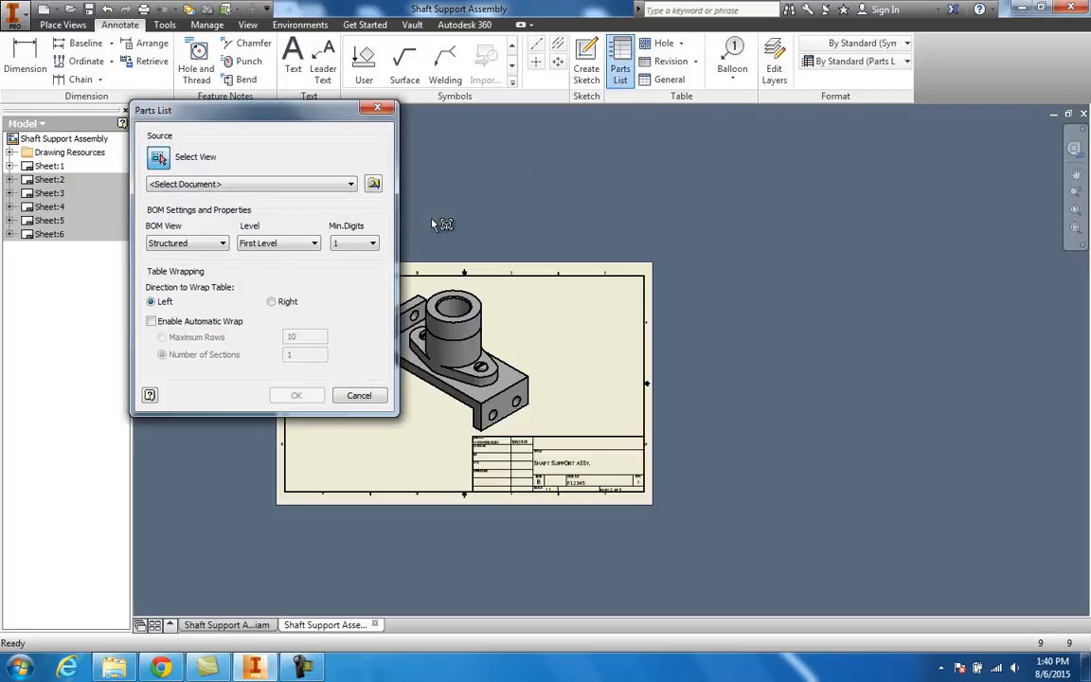
{"action": "left_click_drag", "start_coordinate": [327, 111], "coordinate": [240, 113]}
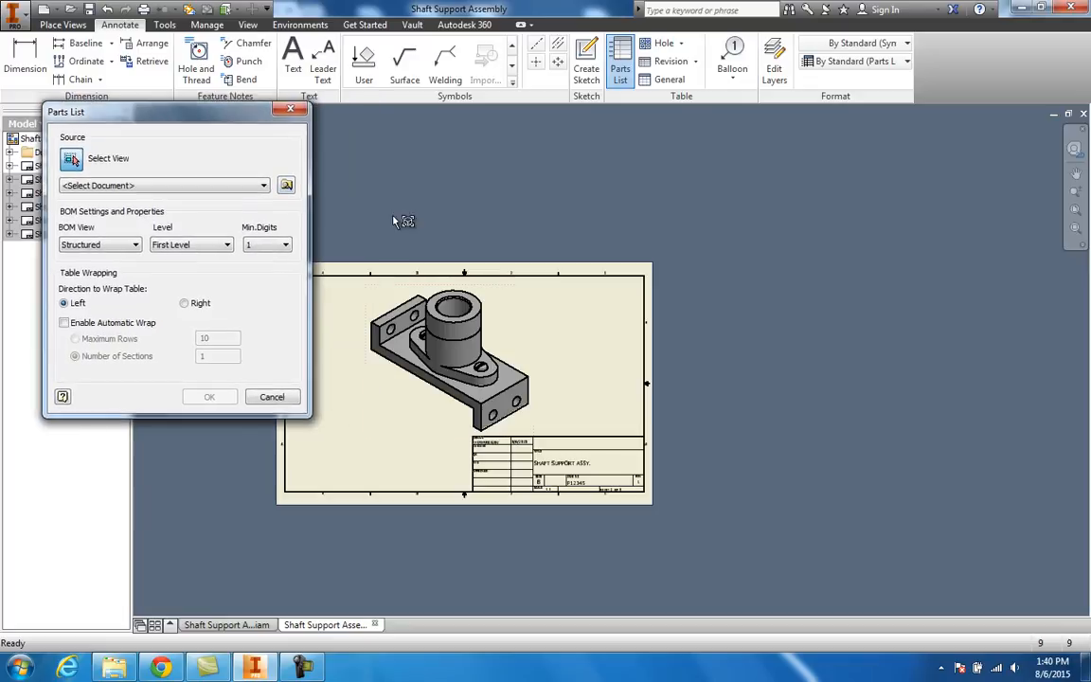
{"action": "left_click", "coordinate": [74, 156]}
{"action": "left_click", "coordinate": [394, 290]}
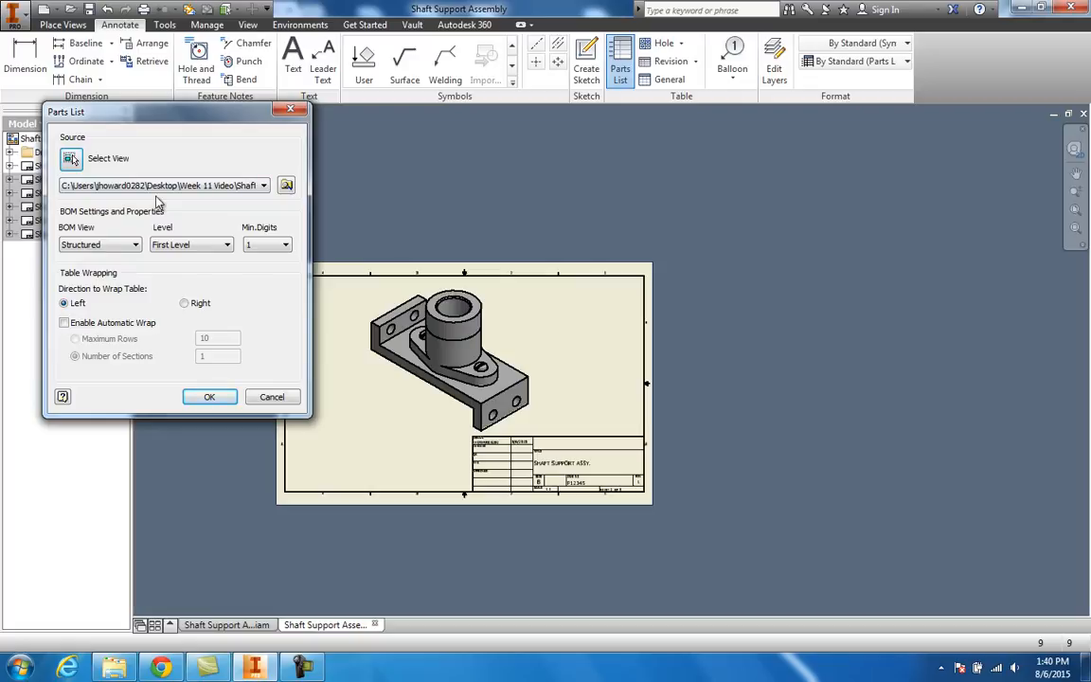
{"action": "left_click", "coordinate": [72, 159]}
{"action": "left_click", "coordinate": [389, 289]}
Step: Accept the parts list settings, enable the BOM view, and place the table in the upper-right corner of Sheet:1's border
{"action": "left_click", "coordinate": [218, 398]}
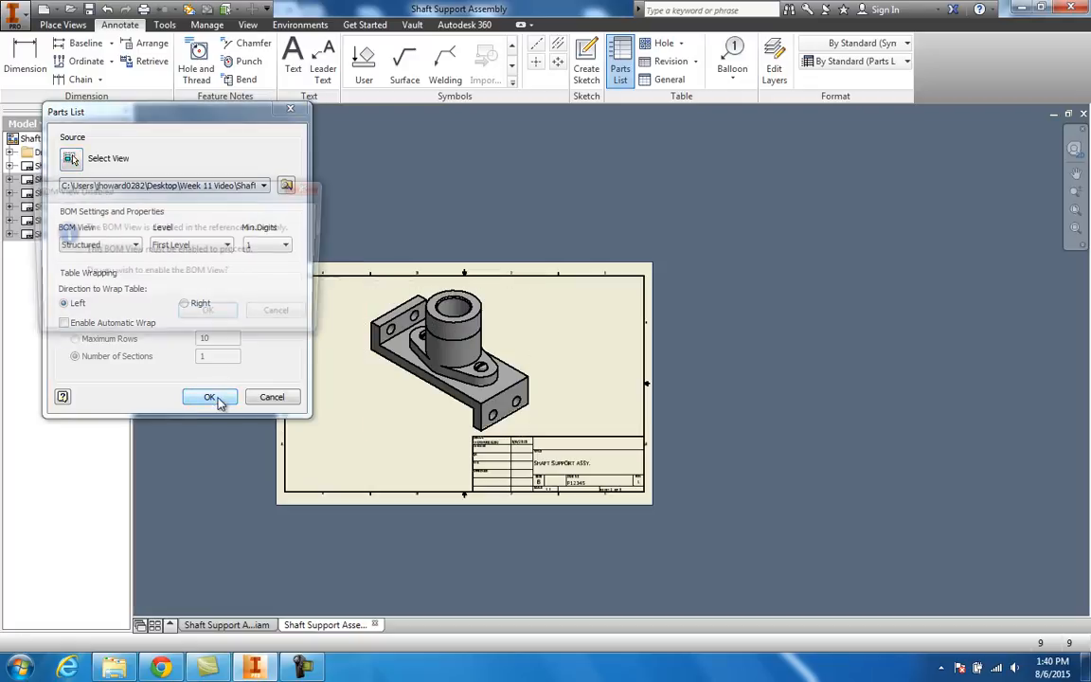
{"action": "left_click", "coordinate": [218, 316]}
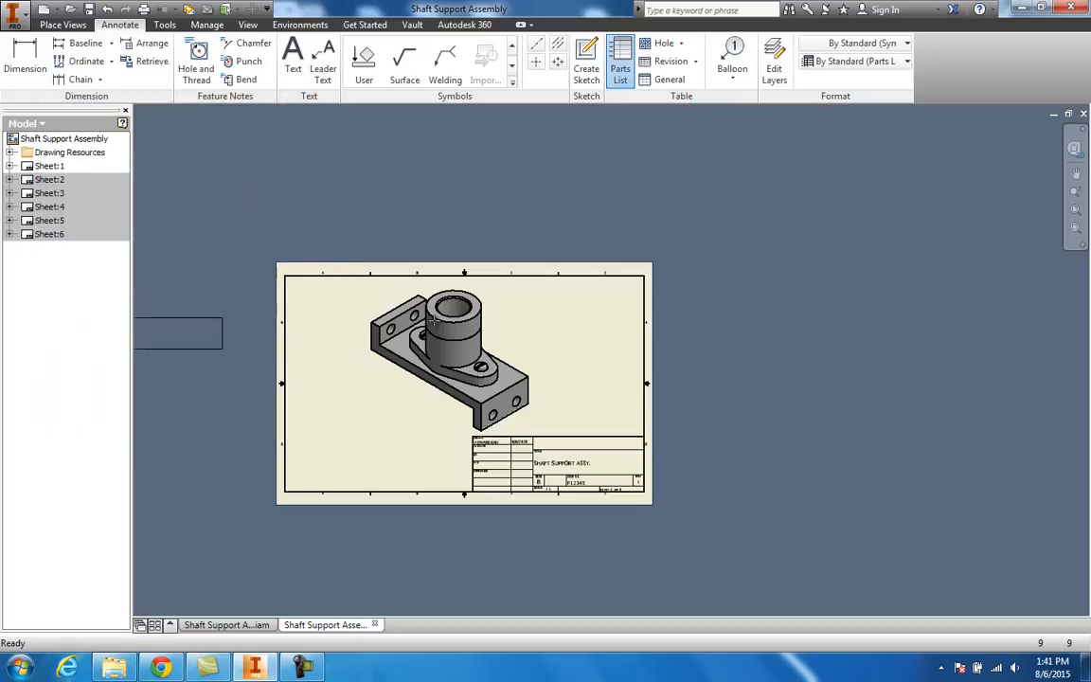
{"action": "scroll", "coordinate": [641, 306], "scroll_direction": "down", "scroll_amount": 3}
{"action": "scroll", "coordinate": [642, 306], "scroll_direction": "up", "scroll_amount": 3}
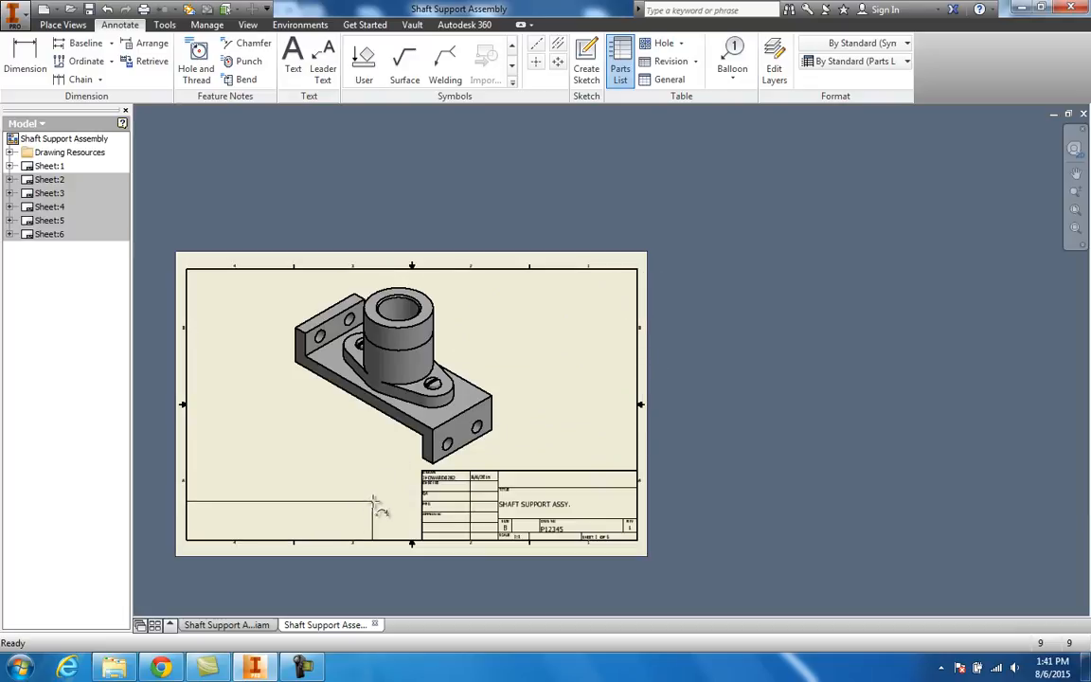
{"action": "left_click", "coordinate": [643, 276]}
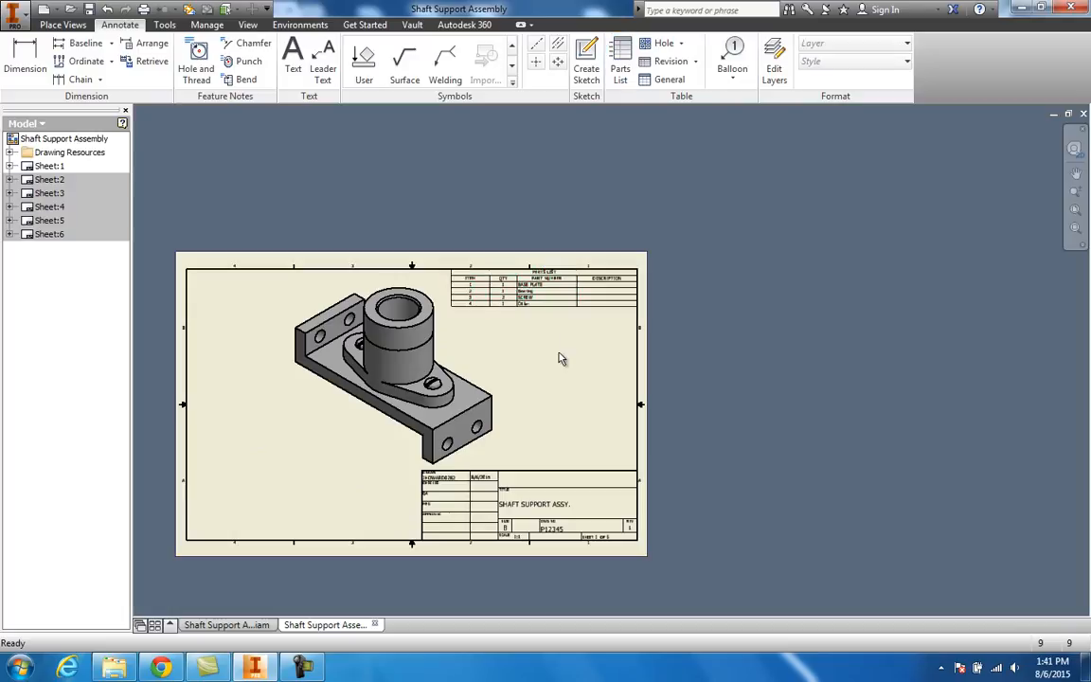
Step: Open the parts list on Sheet:1 for editing
{"action": "scroll", "coordinate": [554, 357], "scroll_direction": "down", "scroll_amount": 2}
{"action": "scroll", "coordinate": [554, 356], "scroll_direction": "up", "scroll_amount": 5}
{"action": "middle_click_drag", "start_coordinate": [555, 349], "coordinate": [555, 375]}
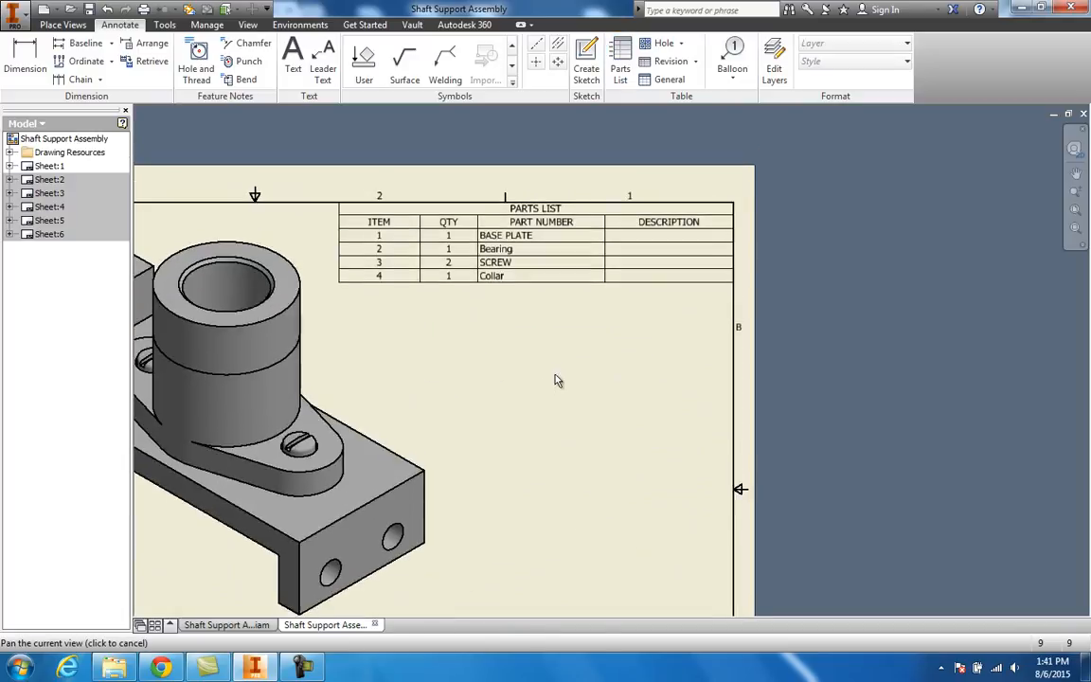
{"action": "mouse_move", "coordinate": [543, 317]}
{"action": "middle_mouse_down"}
{"action": "mouse_move", "coordinate": [567, 334]}
{"action": "mouse_move", "coordinate": [616, 334]}
{"action": "middle_mouse_up"}
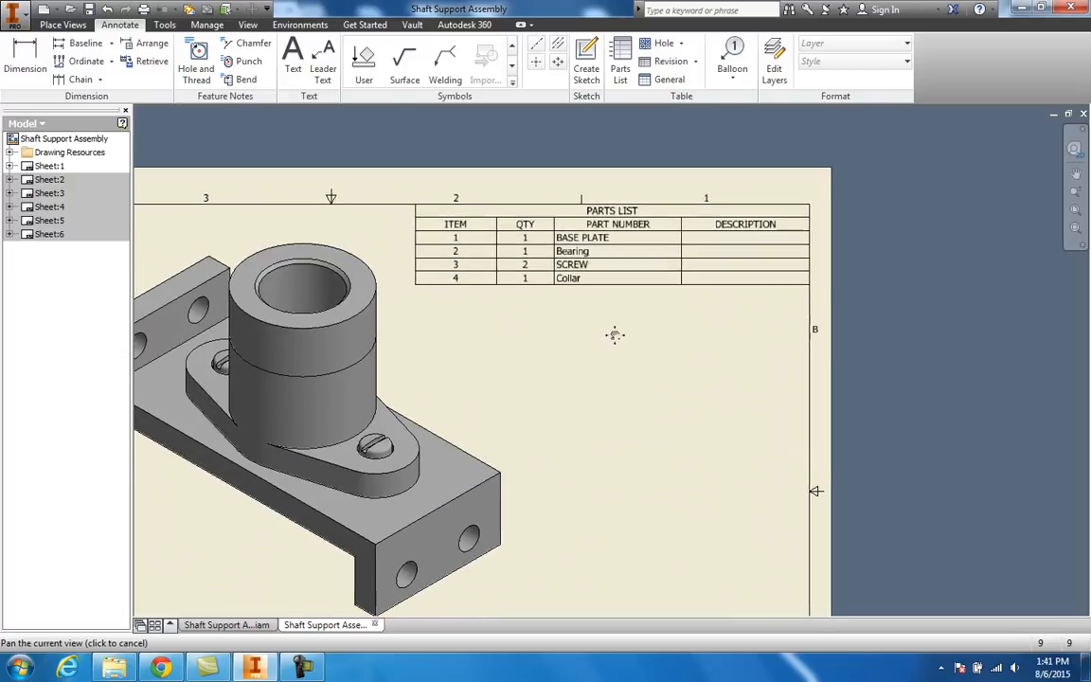
{"action": "left_click", "coordinate": [617, 258]}
{"action": "right_click", "coordinate": [617, 258]}
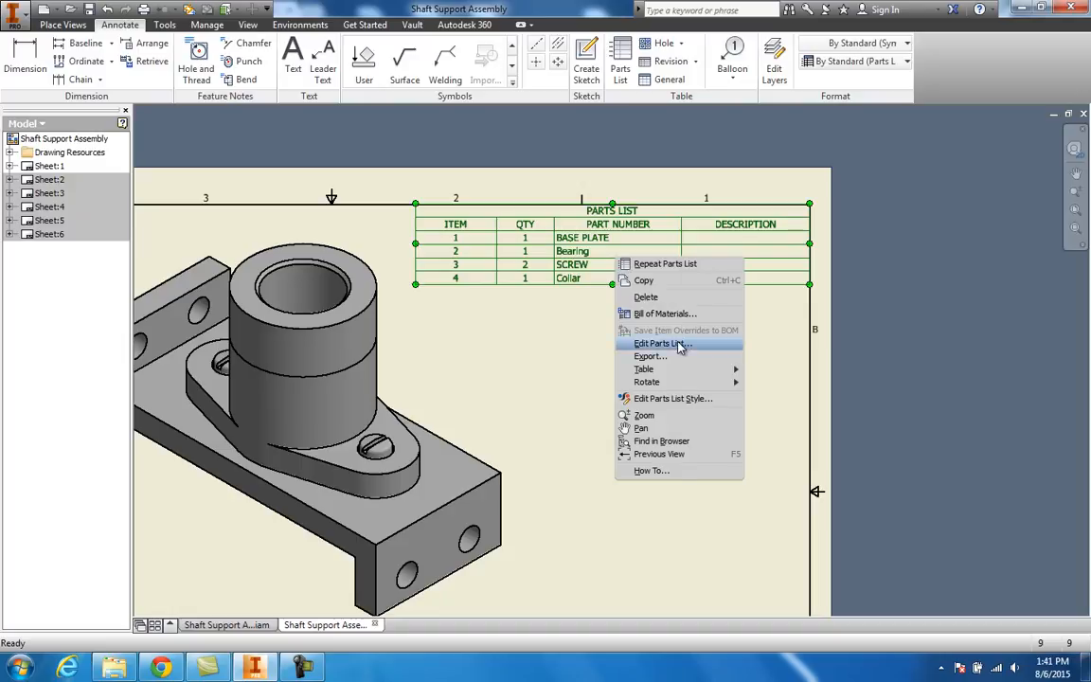
{"action": "left_click", "coordinate": [668, 343]}
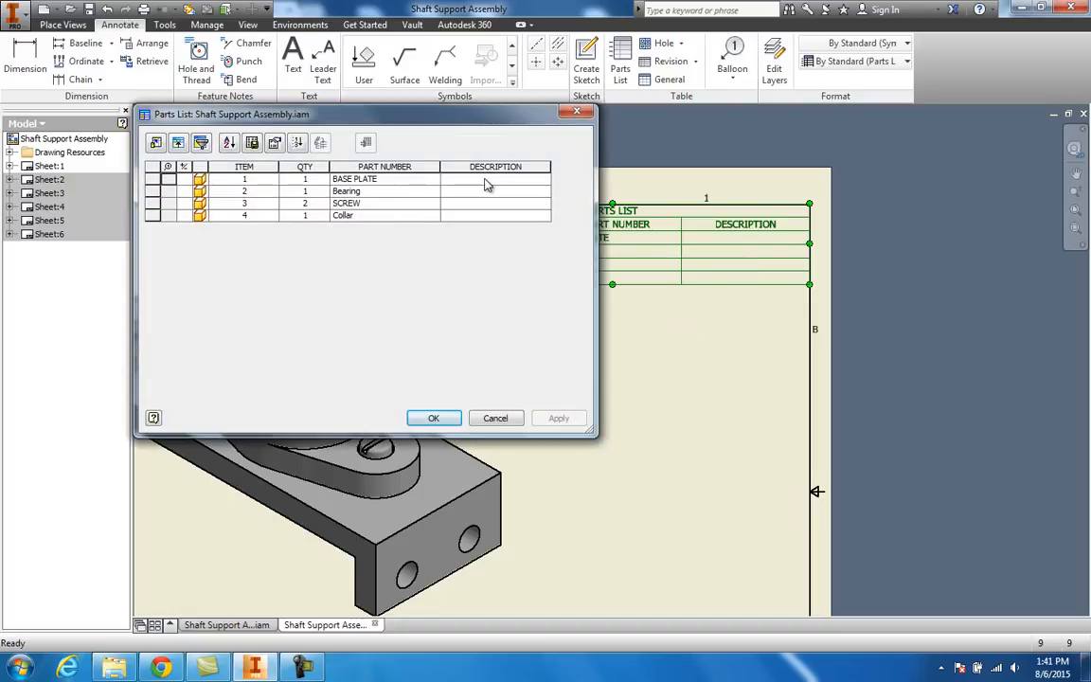
Step: Add a MATERIAL column between QTY and PART NUMBER in the parts list and apply the change
{"action": "left_click", "coordinate": [155, 143]}
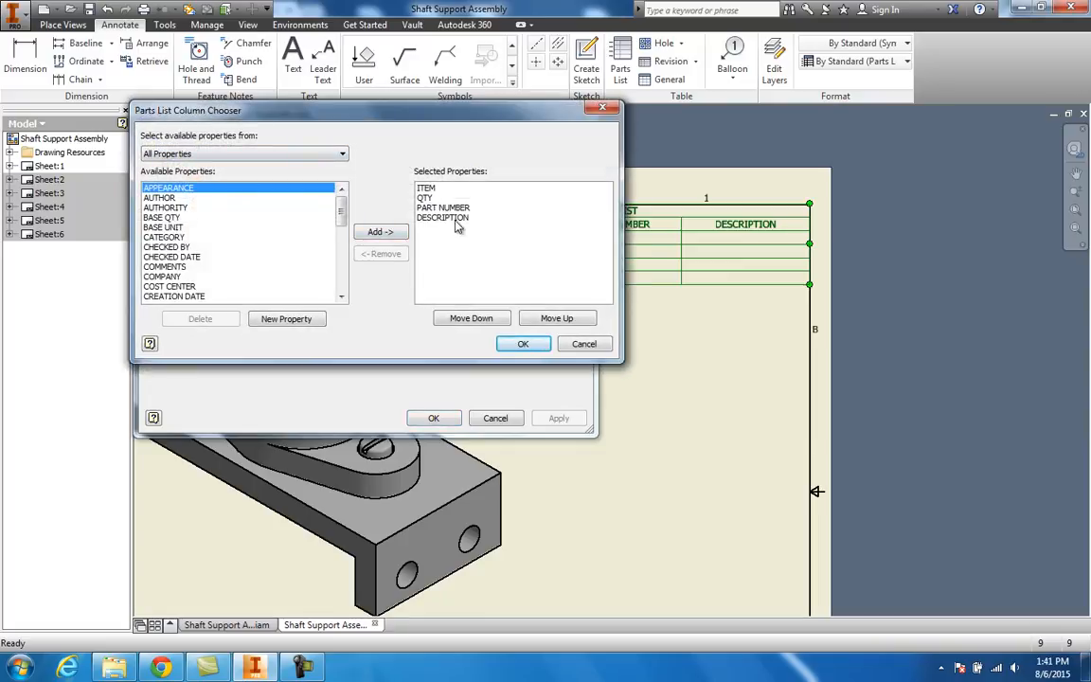
{"action": "left_click_drag", "start_coordinate": [344, 232], "coordinate": [345, 255]}
{"action": "left_click", "coordinate": [174, 267]}
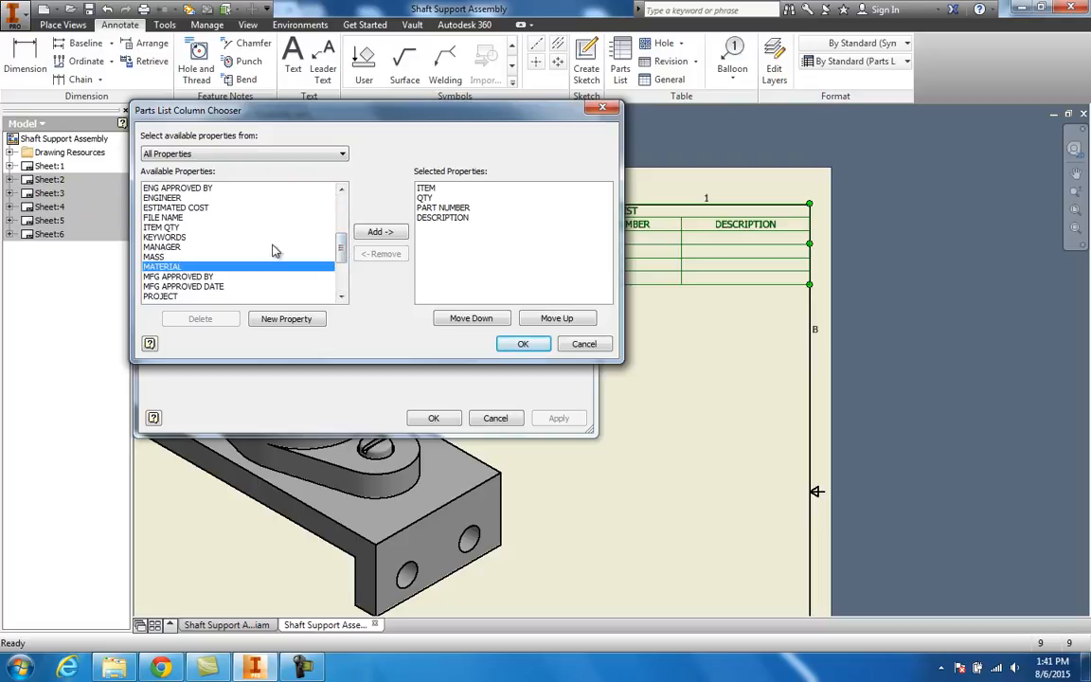
{"action": "left_click", "coordinate": [376, 233]}
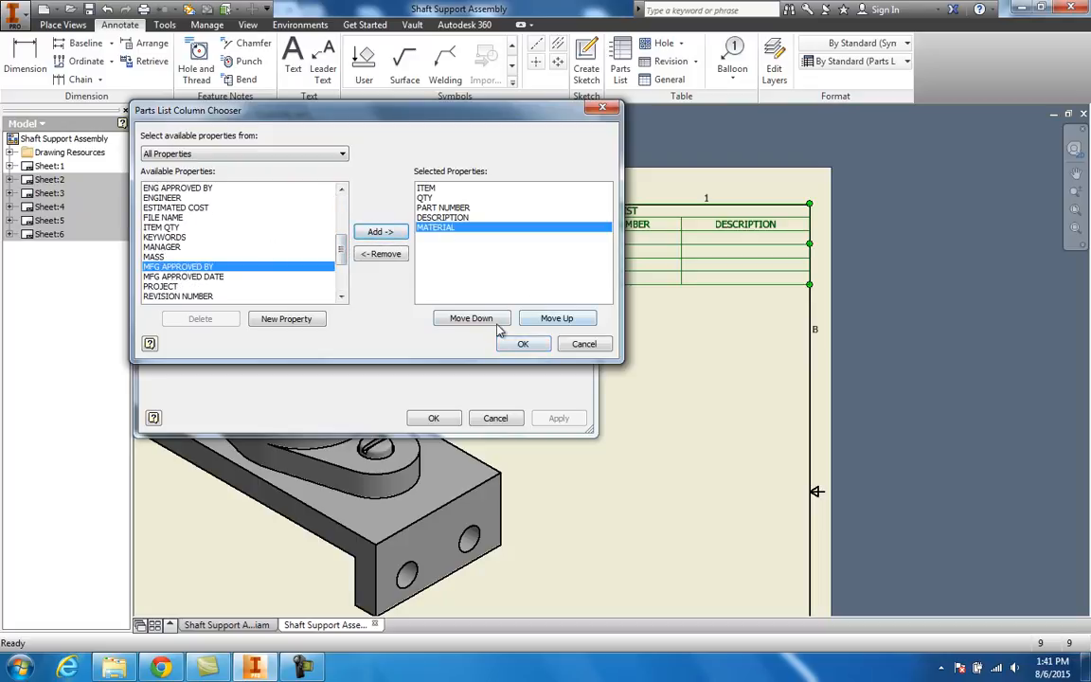
{"action": "left_click", "coordinate": [535, 322]}
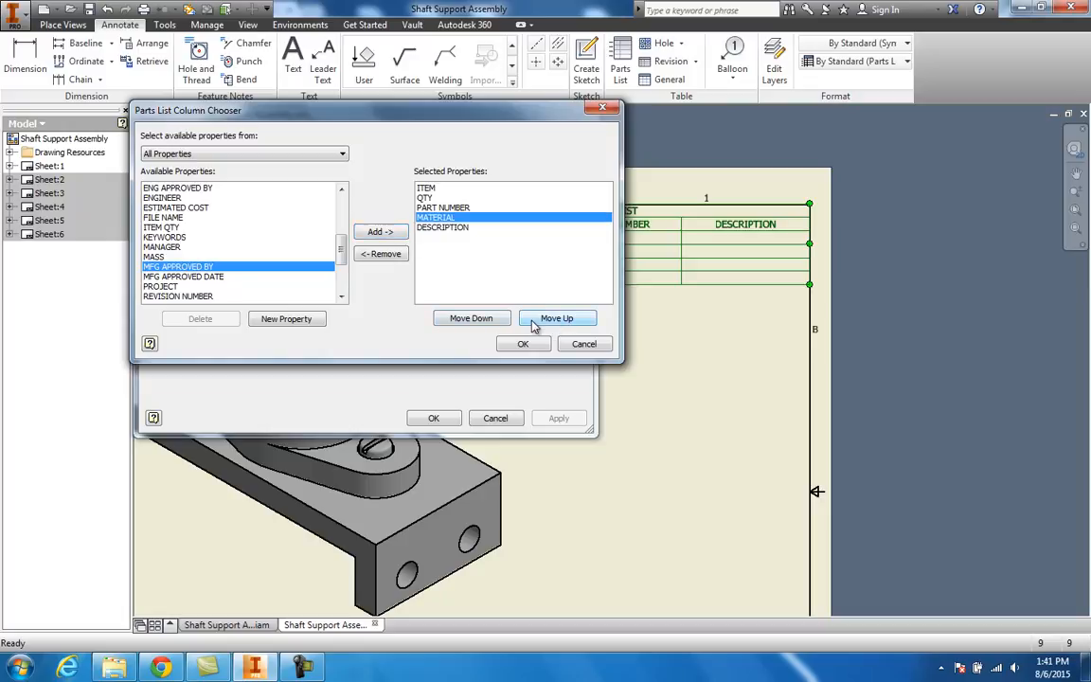
{"action": "left_click", "coordinate": [534, 322]}
{"action": "left_click", "coordinate": [524, 345]}
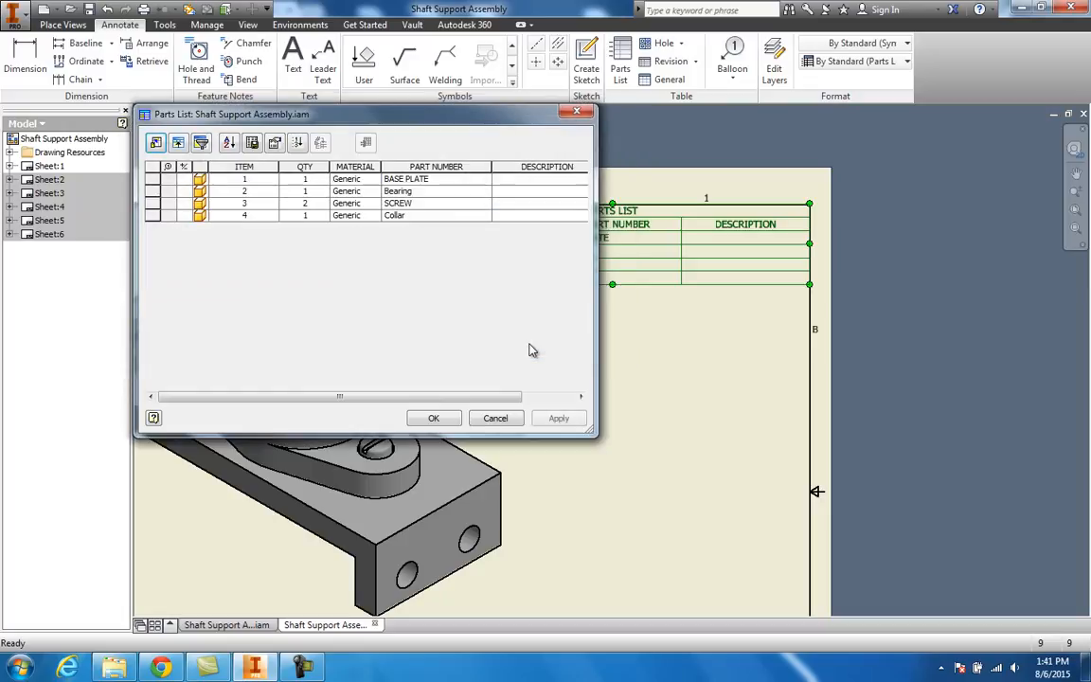
{"action": "left_click", "coordinate": [558, 418]}
{"action": "left_click", "coordinate": [433, 418]}
Step: Shift the shaded isometric view on Sheet:1 away from the parts list and title block
{"action": "scroll", "coordinate": [409, 312], "scroll_direction": "down", "scroll_amount": 2}
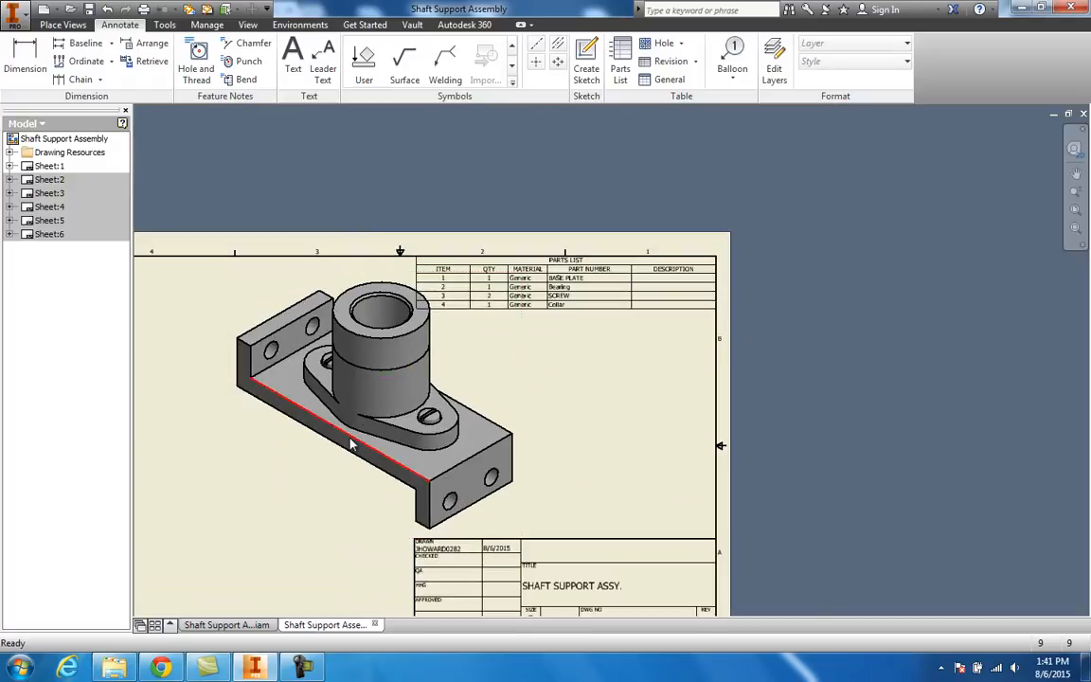
{"action": "left_click_drag", "start_coordinate": [238, 488], "coordinate": [212, 492]}
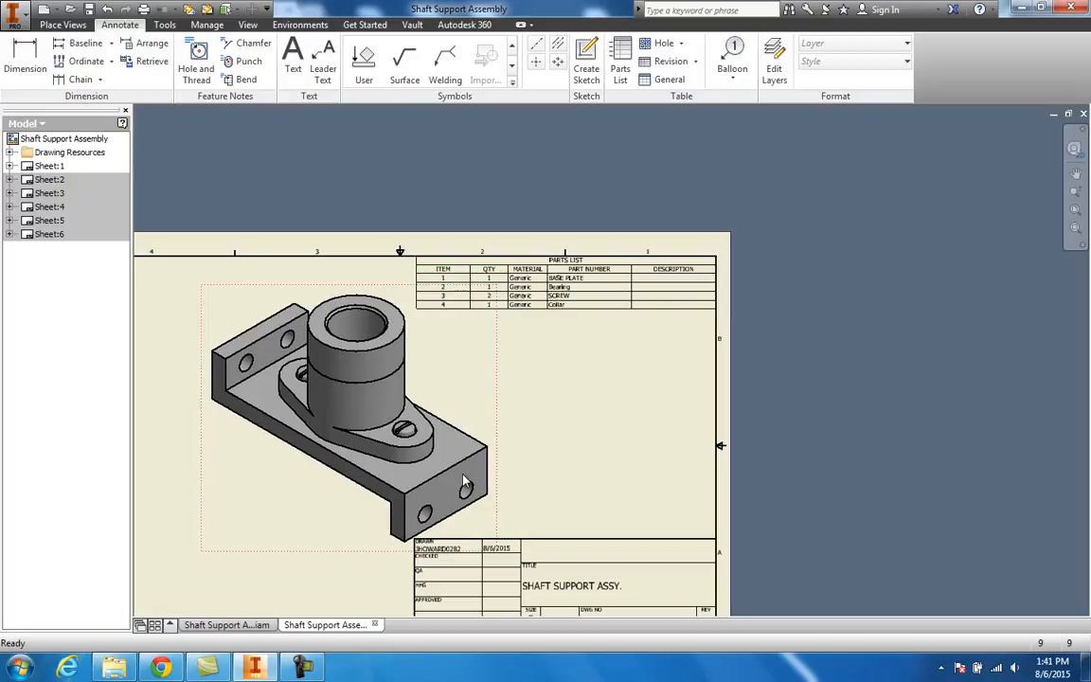
{"action": "scroll", "coordinate": [598, 444], "scroll_direction": "down", "scroll_amount": 3}
{"action": "middle_click_drag", "start_coordinate": [591, 445], "coordinate": [532, 390]}
{"action": "scroll", "coordinate": [453, 453], "scroll_direction": "up", "scroll_amount": 4}
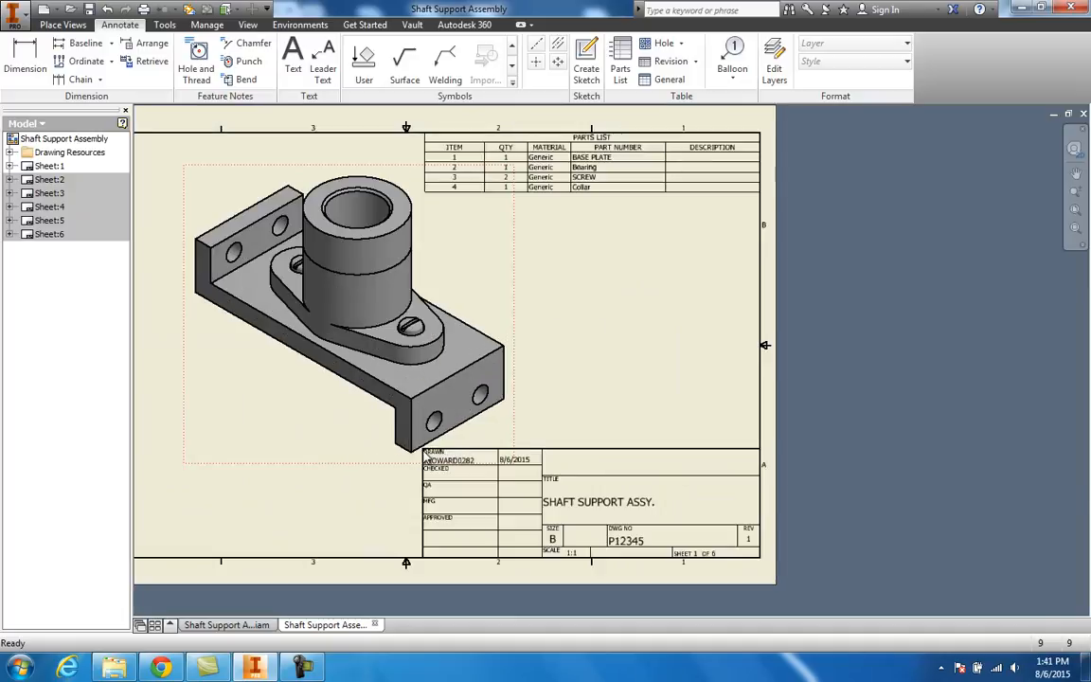
{"action": "scroll", "coordinate": [424, 457], "scroll_direction": "up", "scroll_amount": 3}
{"action": "scroll", "coordinate": [426, 457], "scroll_direction": "down", "scroll_amount": 5}
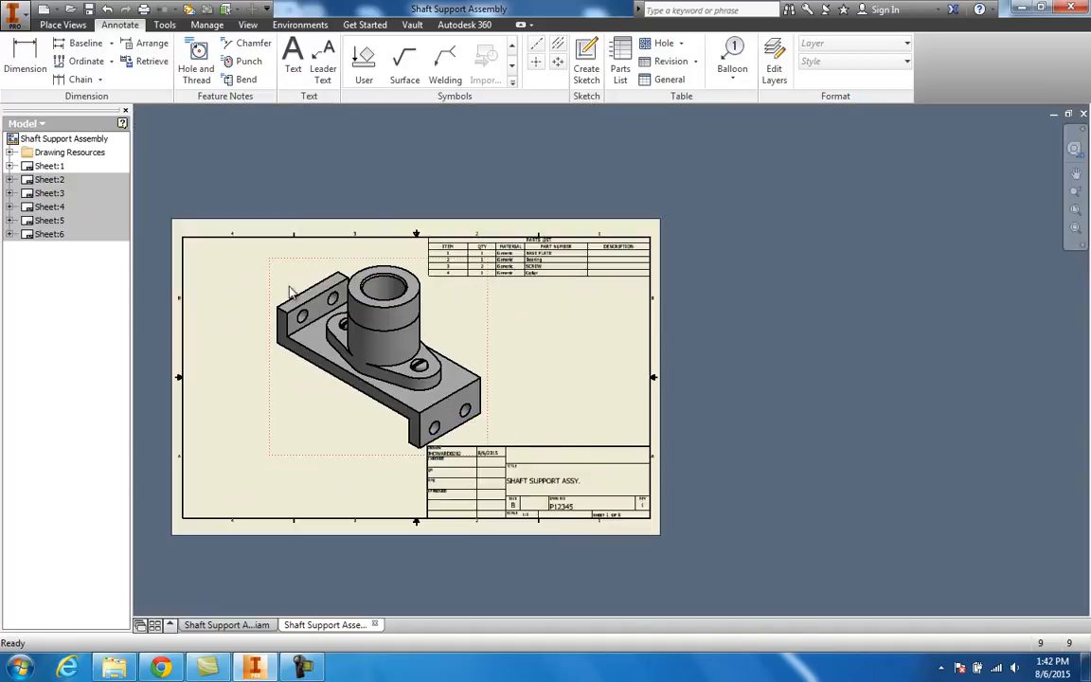
{"action": "left_click_drag", "start_coordinate": [280, 269], "coordinate": [269, 266]}
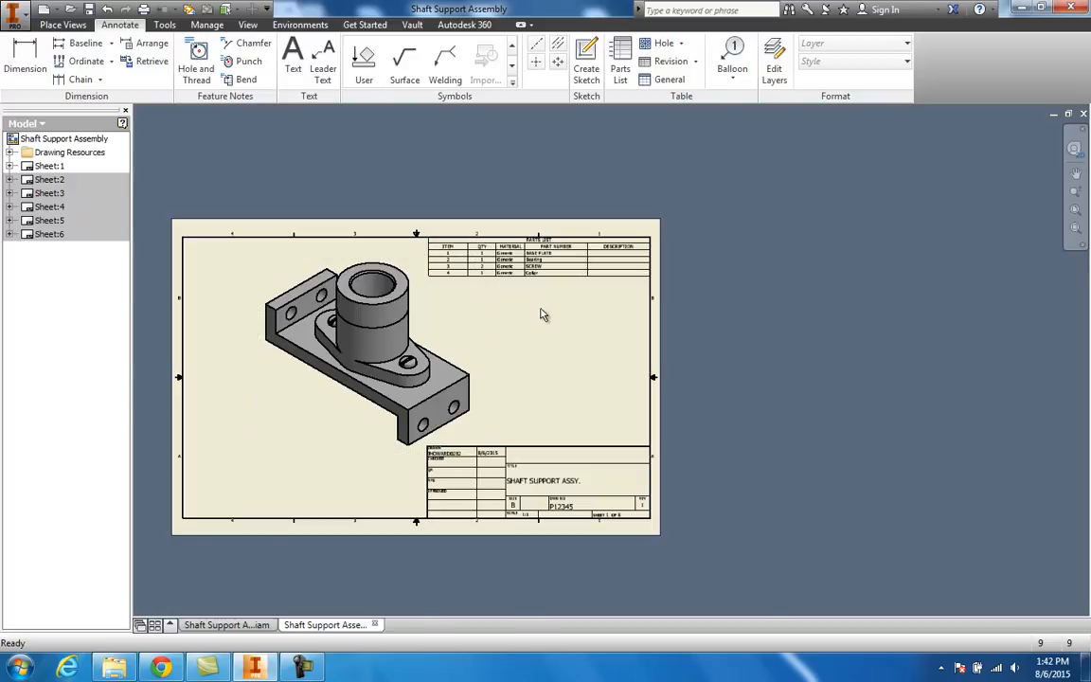
{"action": "scroll", "coordinate": [556, 329], "scroll_direction": "up", "scroll_amount": 3}
{"action": "middle_click_drag", "start_coordinate": [530, 361], "coordinate": [617, 379]}
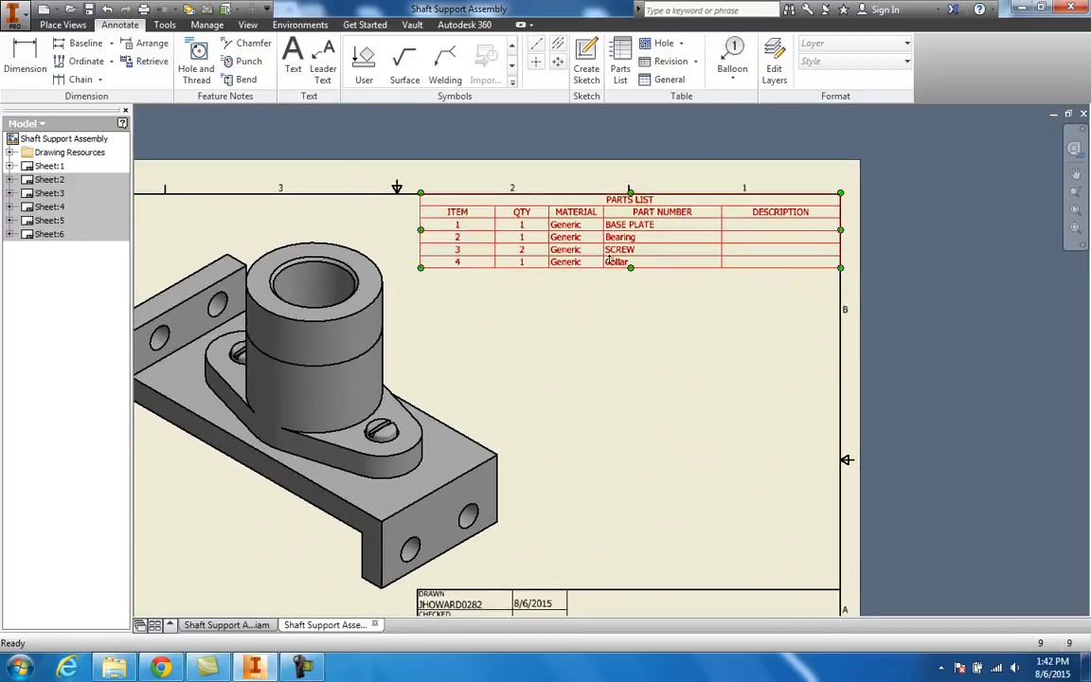
{"action": "scroll", "coordinate": [639, 349], "scroll_direction": "down", "scroll_amount": 3}
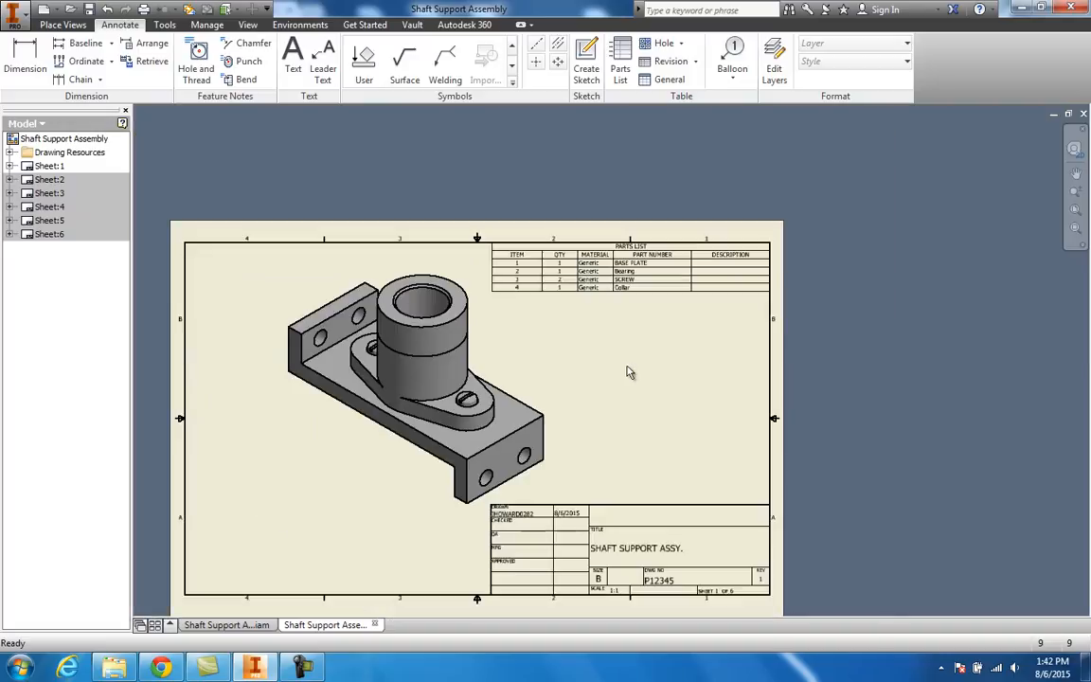
{"action": "middle_click_drag", "start_coordinate": [638, 358], "coordinate": [607, 327]}
{"action": "left_click", "coordinate": [505, 248]}
{"action": "left_click", "coordinate": [482, 273]}
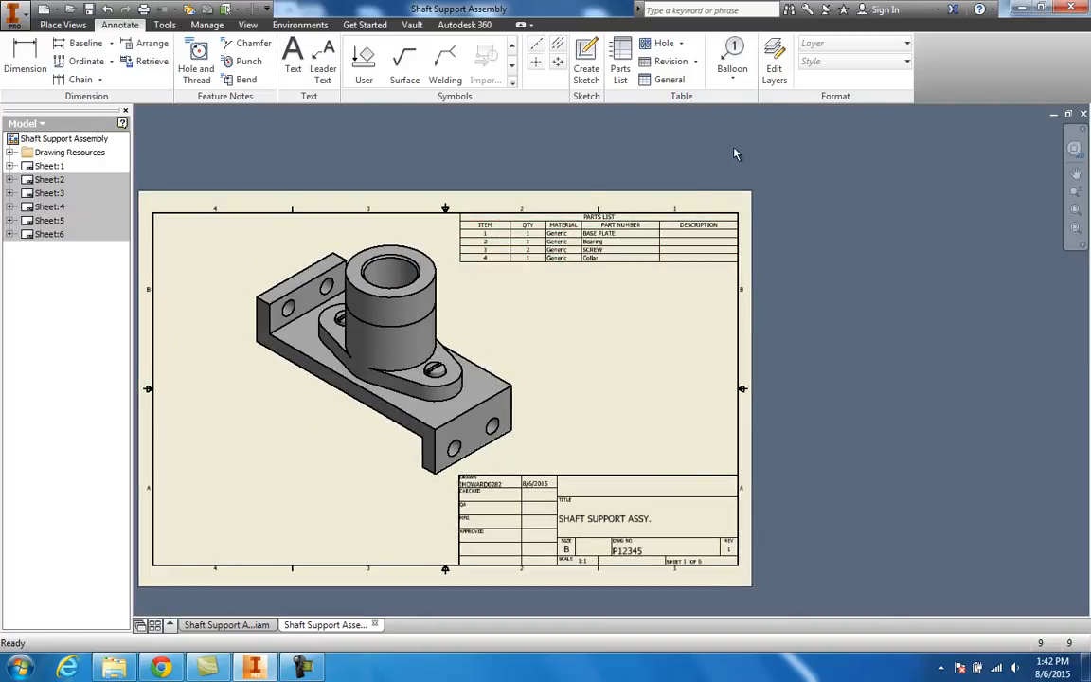
Step: Place an item balloon on the base plate's upper right corner in the isometric view
{"action": "left_click", "coordinate": [740, 83]}
{"action": "left_click", "coordinate": [758, 100]}
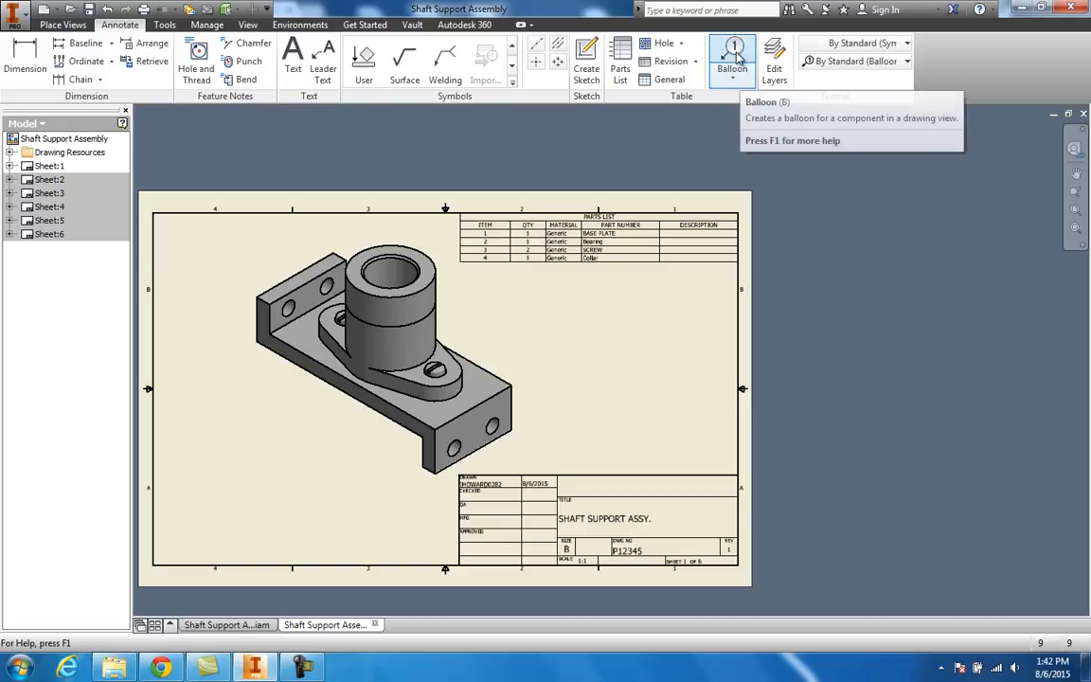
{"action": "left_click", "coordinate": [742, 53]}
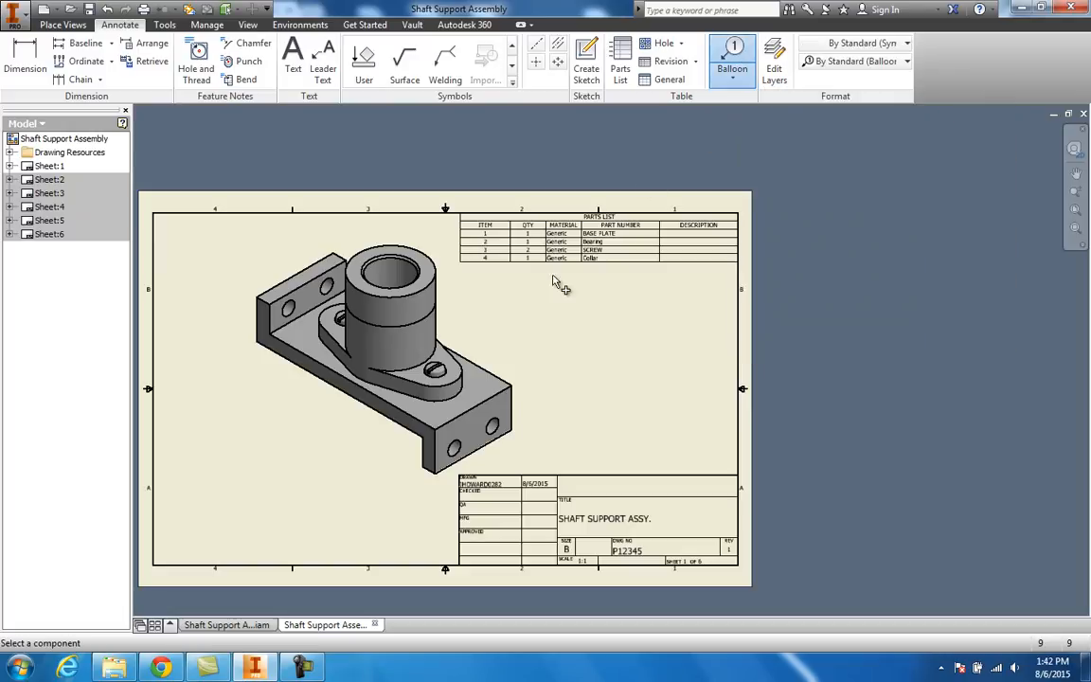
{"action": "left_click", "coordinate": [510, 383]}
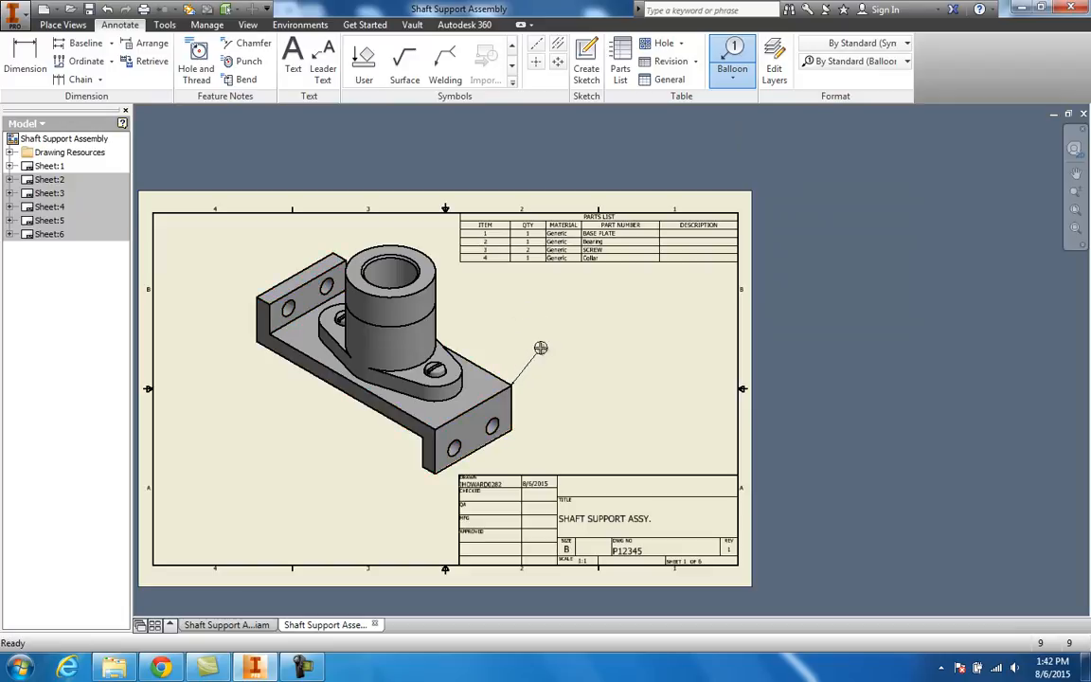
{"action": "left_click", "coordinate": [548, 343]}
{"action": "right_click", "coordinate": [548, 343]}
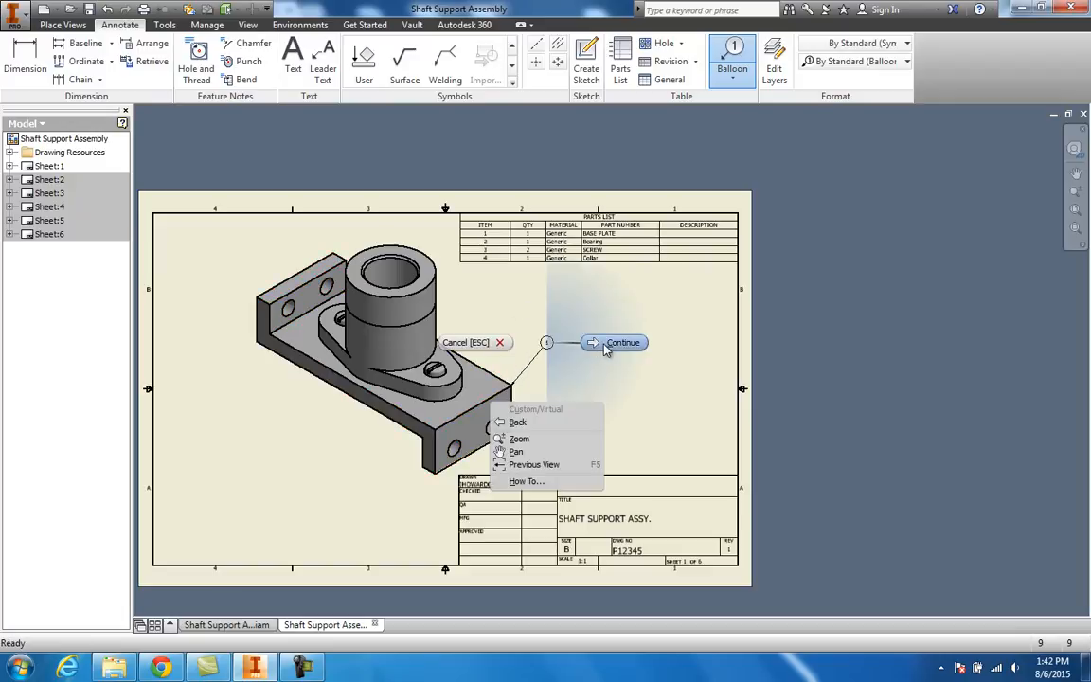
{"action": "left_click", "coordinate": [618, 345]}
{"action": "scroll", "coordinate": [538, 370], "scroll_direction": "up", "scroll_amount": 3}
{"action": "scroll", "coordinate": [537, 367], "scroll_direction": "up", "scroll_amount": 1}
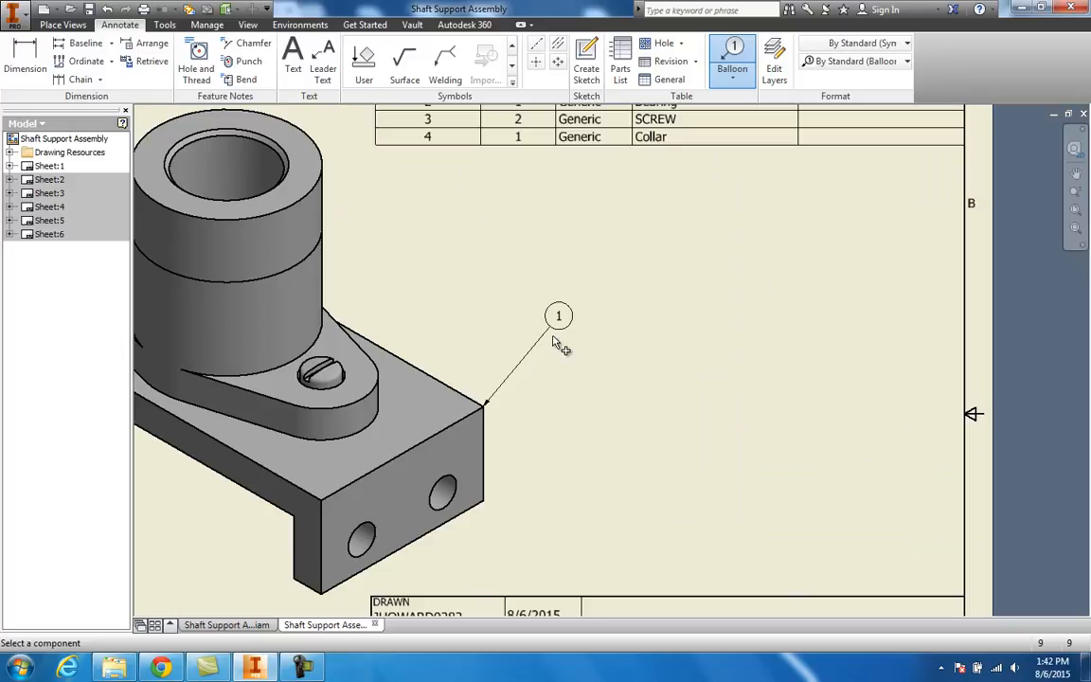
Step: Attach an item balloon to the bearing's flange edge, placed up and to the right of it
{"action": "scroll", "coordinate": [561, 324], "scroll_direction": "down", "scroll_amount": 4}
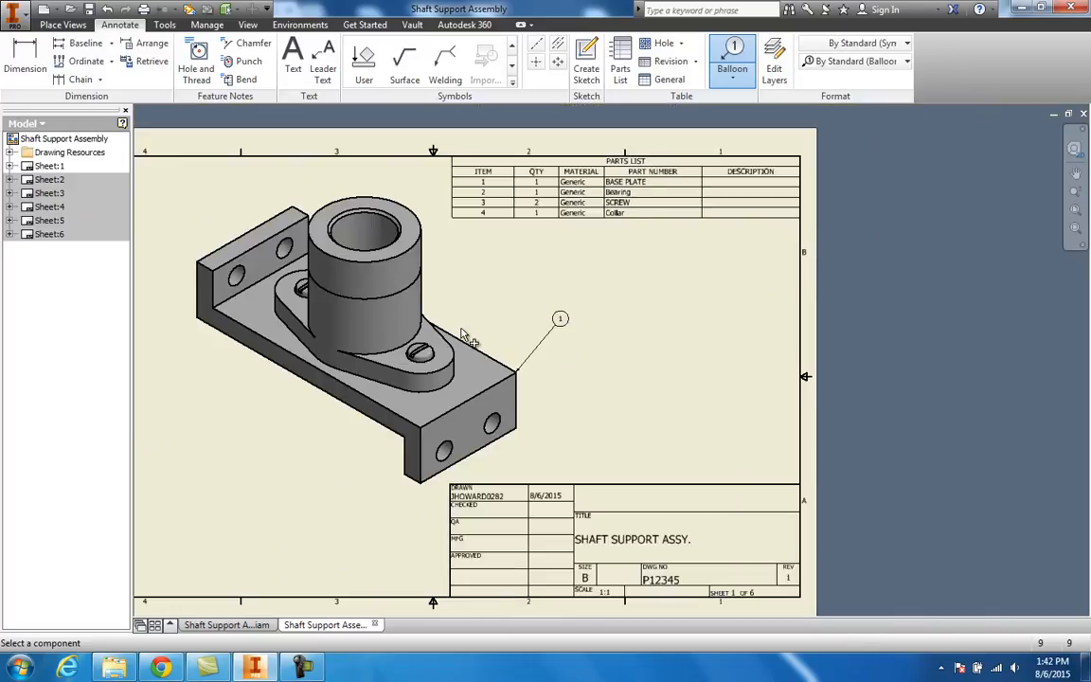
{"action": "scroll", "coordinate": [467, 323], "scroll_direction": "up", "scroll_amount": 1}
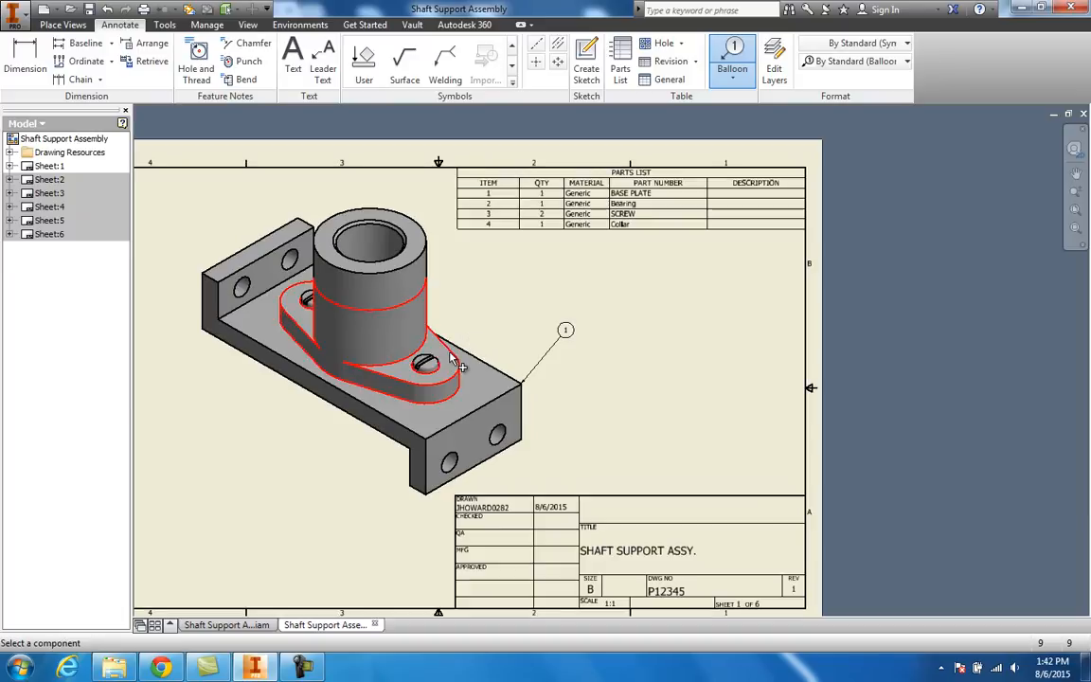
{"action": "left_click", "coordinate": [452, 351]}
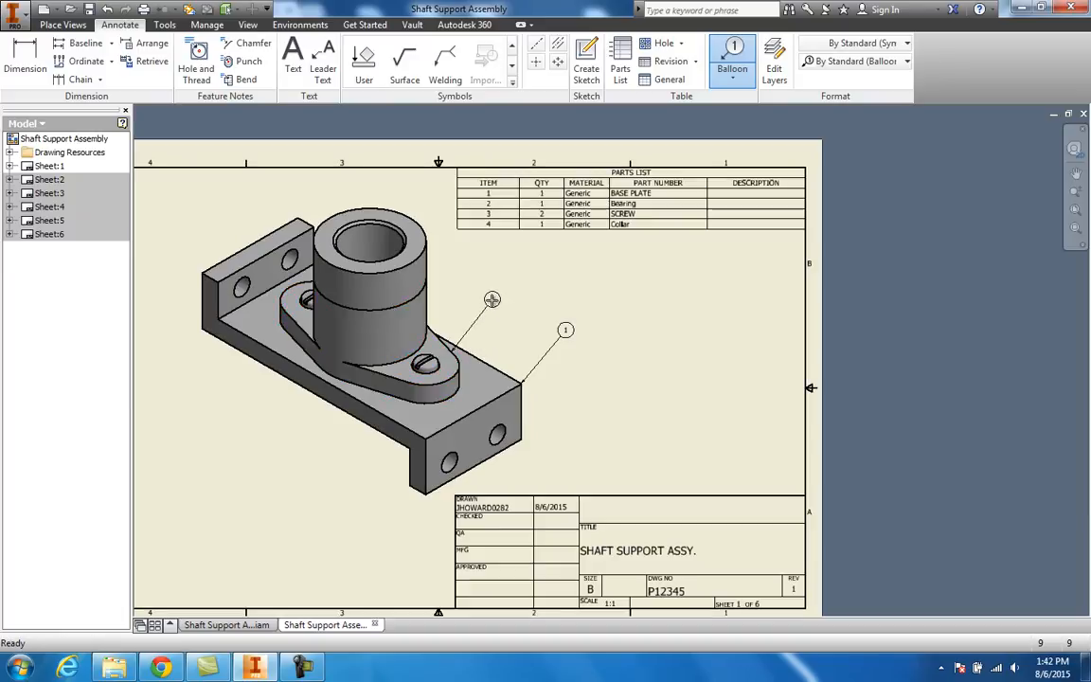
{"action": "left_click", "coordinate": [492, 301]}
{"action": "right_click", "coordinate": [492, 302]}
{"action": "left_click", "coordinate": [562, 298]}
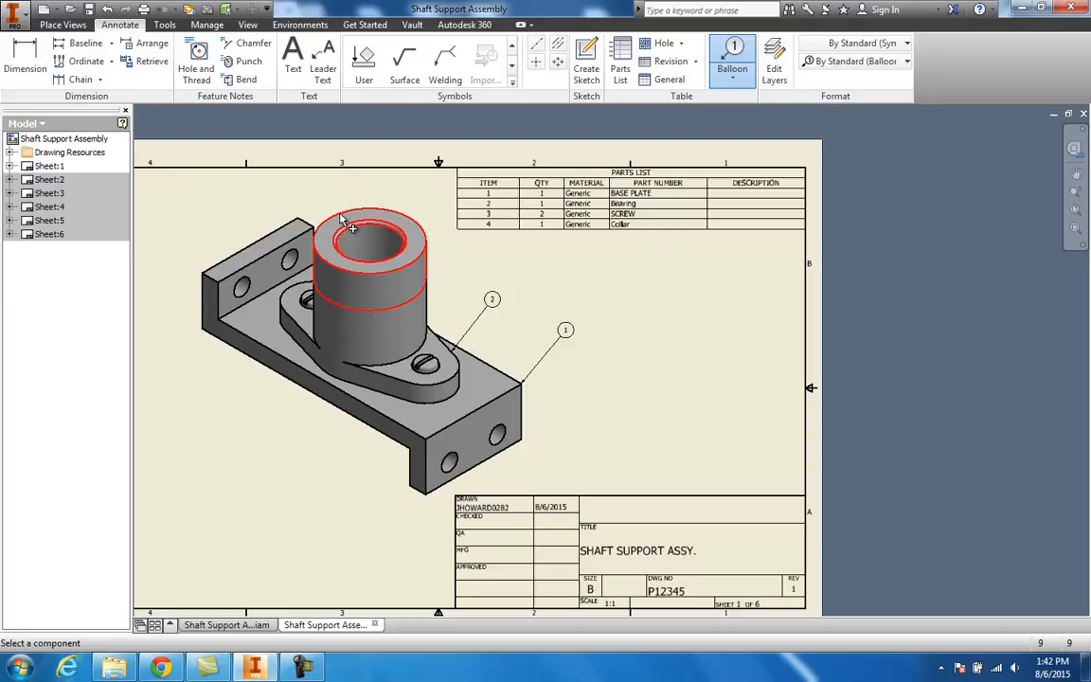
Step: Attach an item balloon to the collar's top edge, placed up and to the left of it
{"action": "left_click", "coordinate": [313, 188]}
{"action": "right_click", "coordinate": [313, 189]}
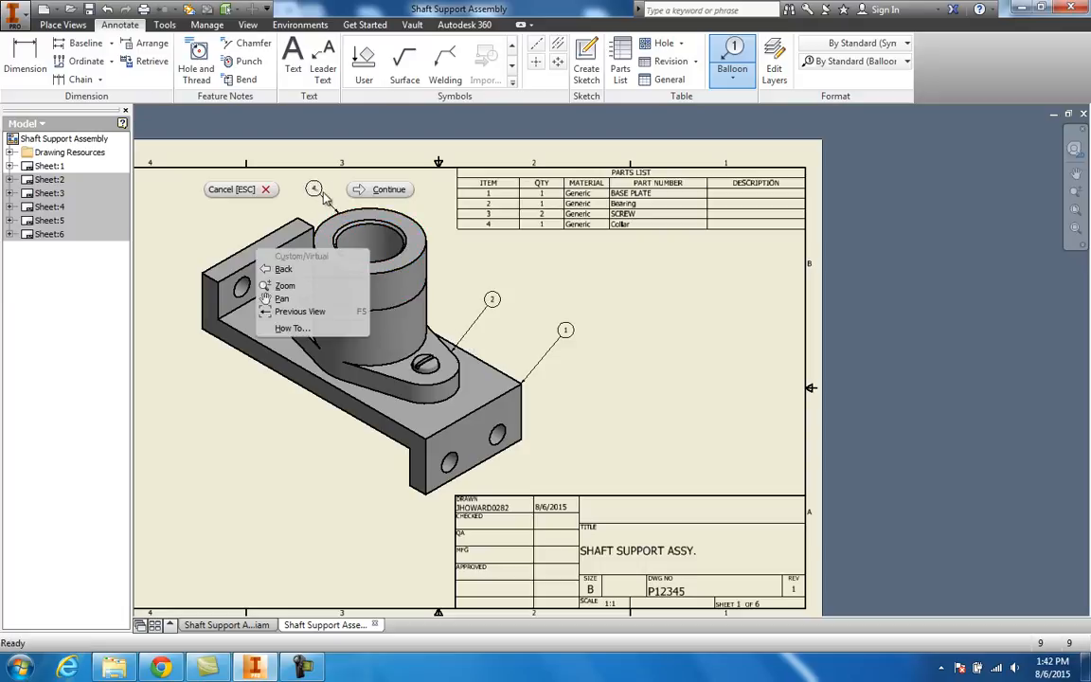
{"action": "left_click", "coordinate": [379, 185]}
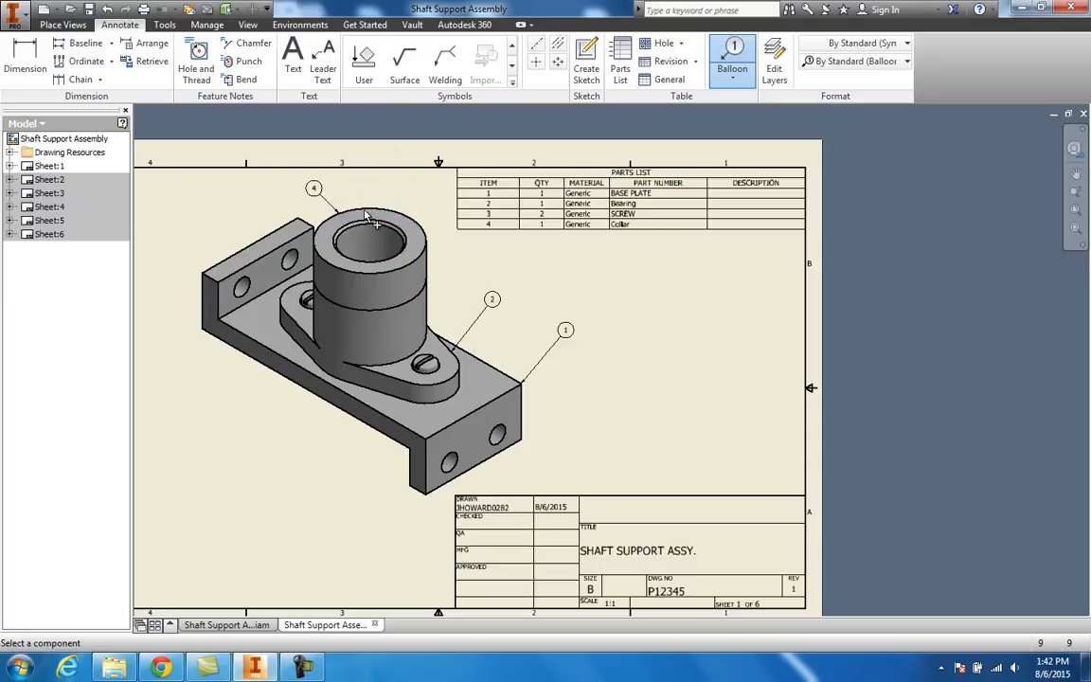
Step: Attach an item balloon to the rear screw, placed below and left of the base plate, and end ballooning
{"action": "left_click", "coordinate": [301, 301]}
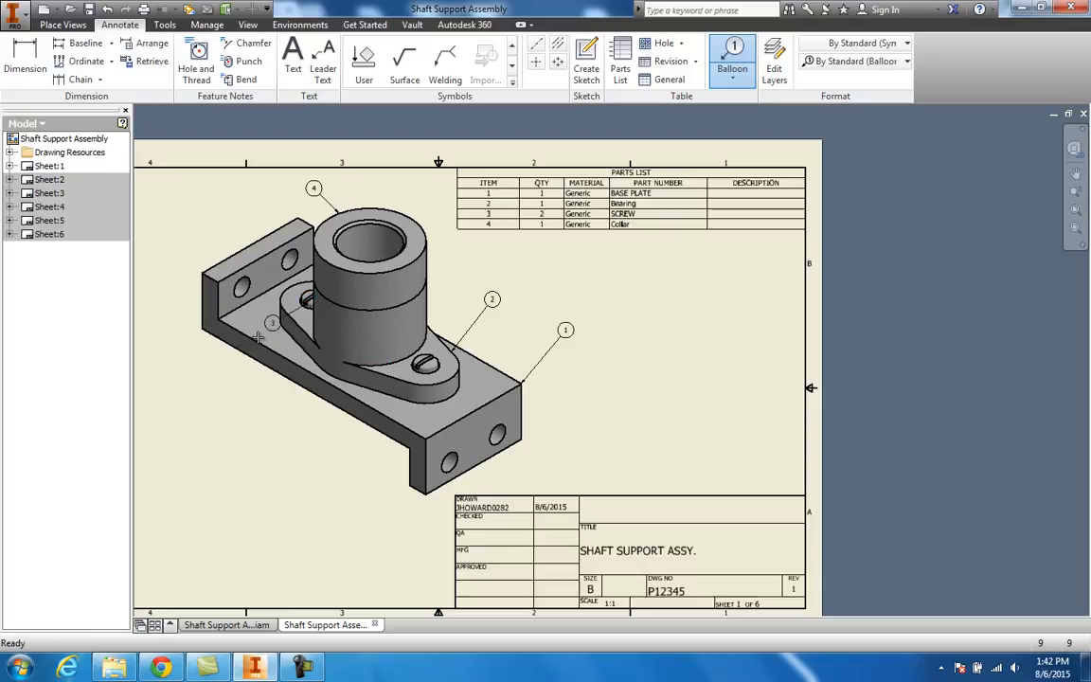
{"action": "left_click", "coordinate": [205, 363]}
{"action": "right_click", "coordinate": [205, 363]}
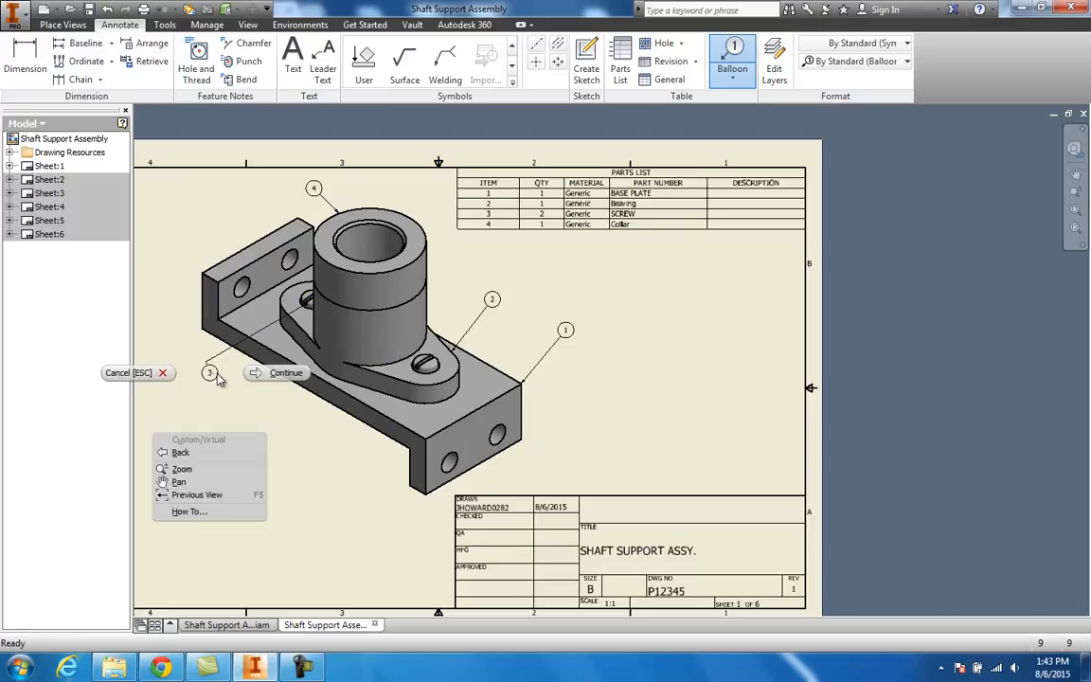
{"action": "left_click", "coordinate": [284, 373]}
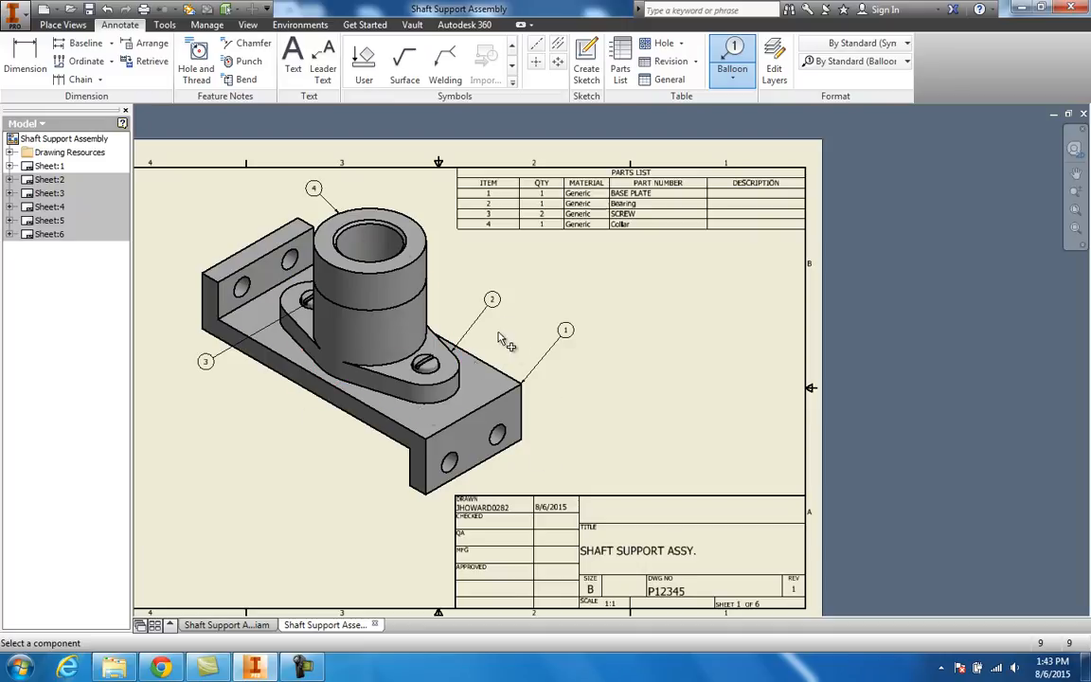
{"action": "mouse_move", "coordinate": [607, 399]}
{"action": "middle_mouse_down"}
{"action": "mouse_move", "coordinate": [606, 379]}
{"action": "mouse_move", "coordinate": [614, 397]}
{"action": "middle_mouse_up"}
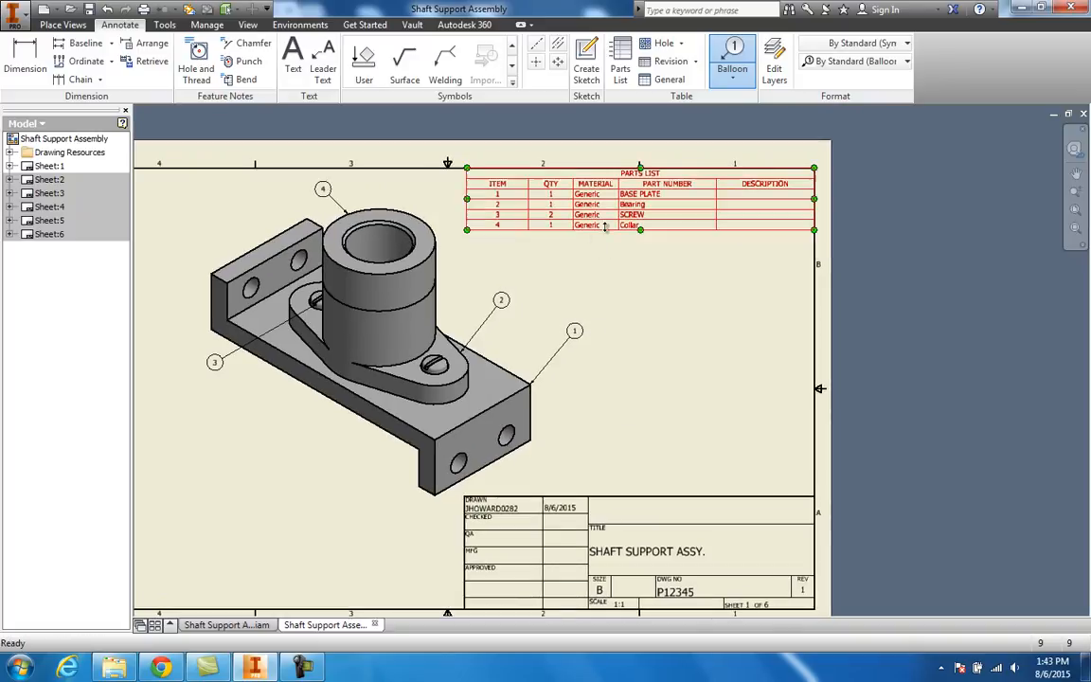
{"action": "key", "text": "Escape"}
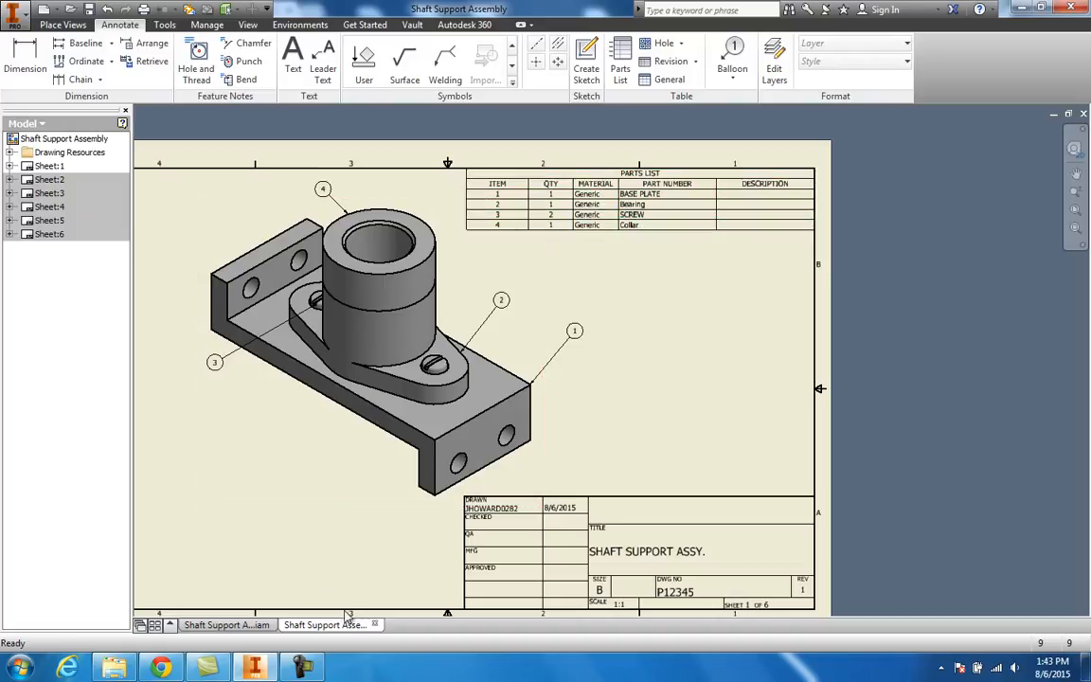
Step: Switch to the shaft support assembly model and activate the collar for in-place editing
{"action": "left_click", "coordinate": [226, 625]}
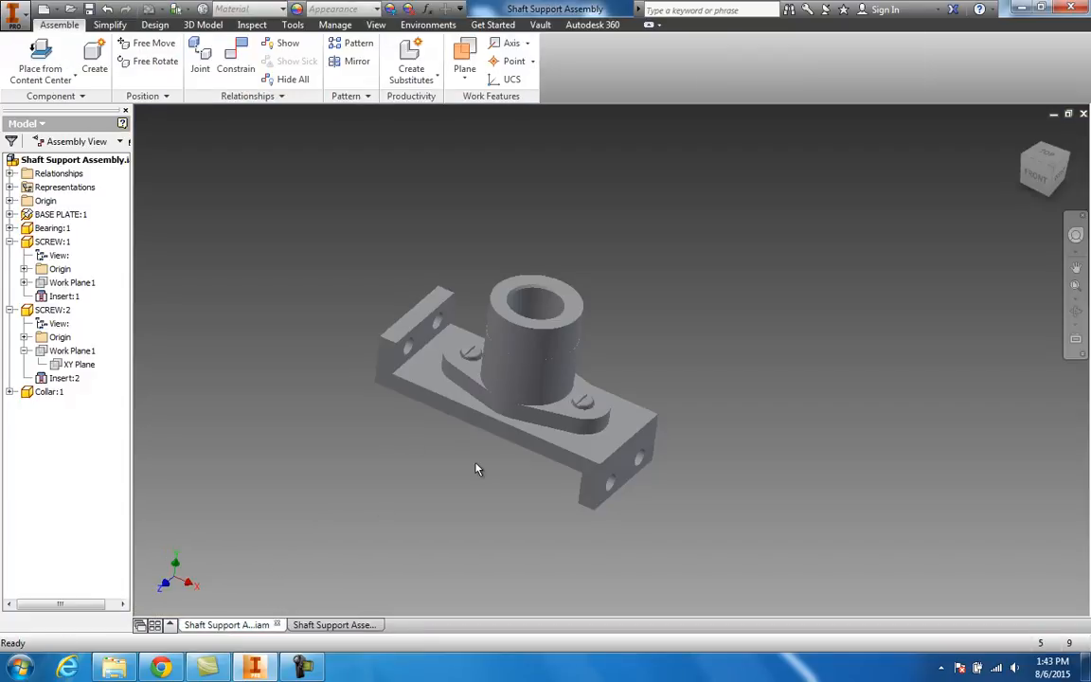
{"action": "scroll", "coordinate": [442, 485], "scroll_direction": "down", "scroll_amount": 3}
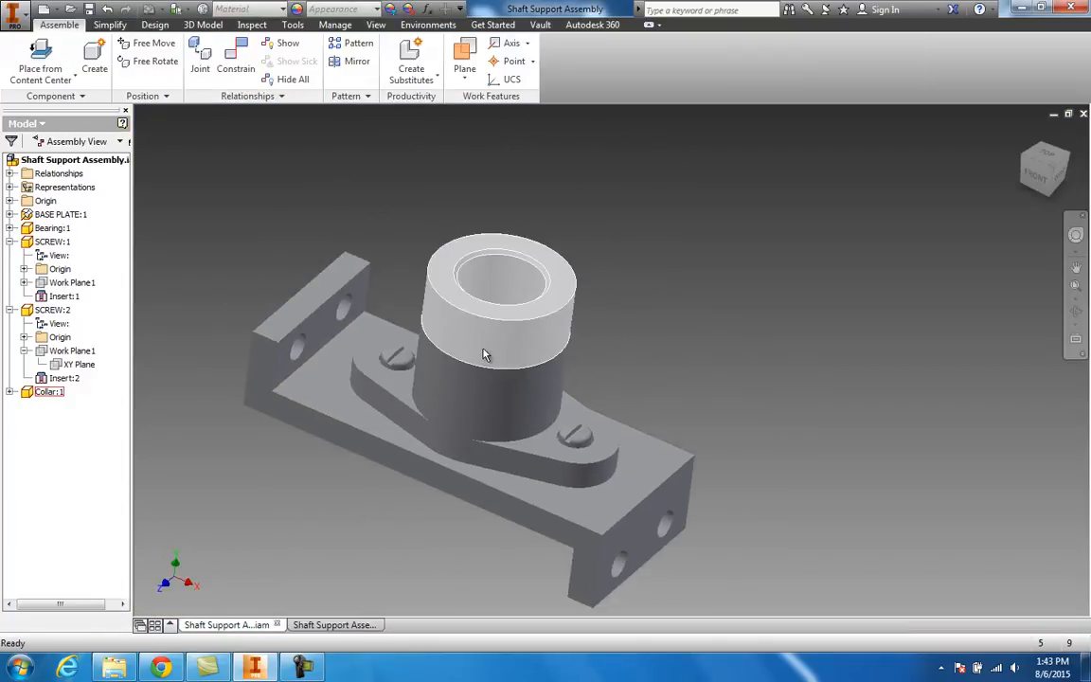
{"action": "double_click", "coordinate": [511, 329]}
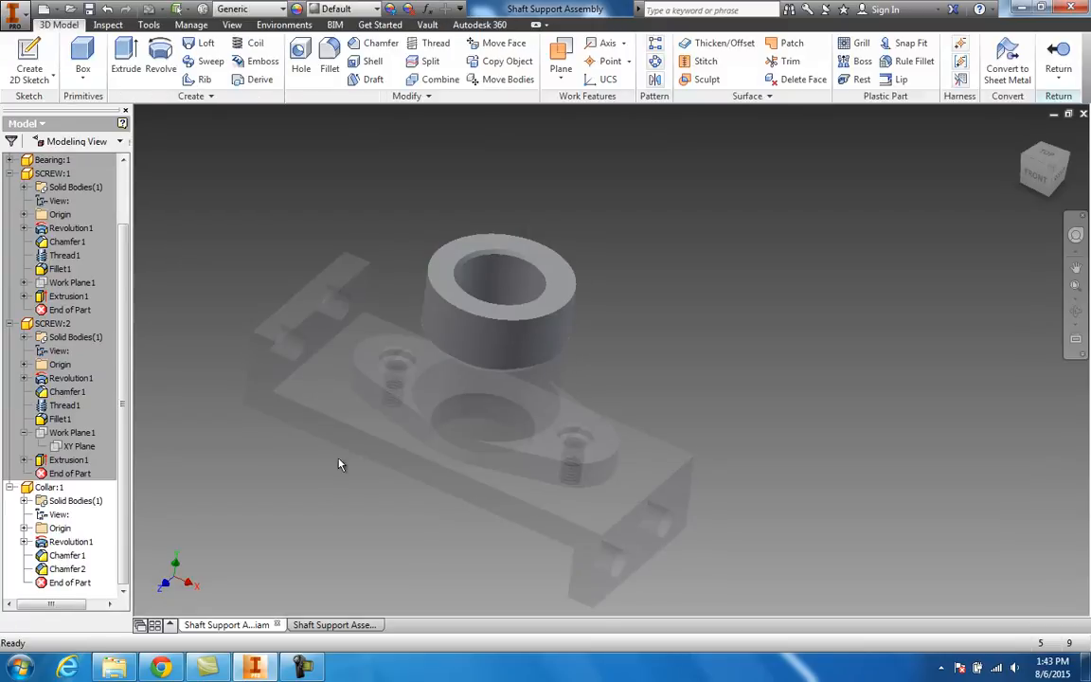
{"action": "scroll", "coordinate": [303, 446], "scroll_direction": "down", "scroll_amount": 2}
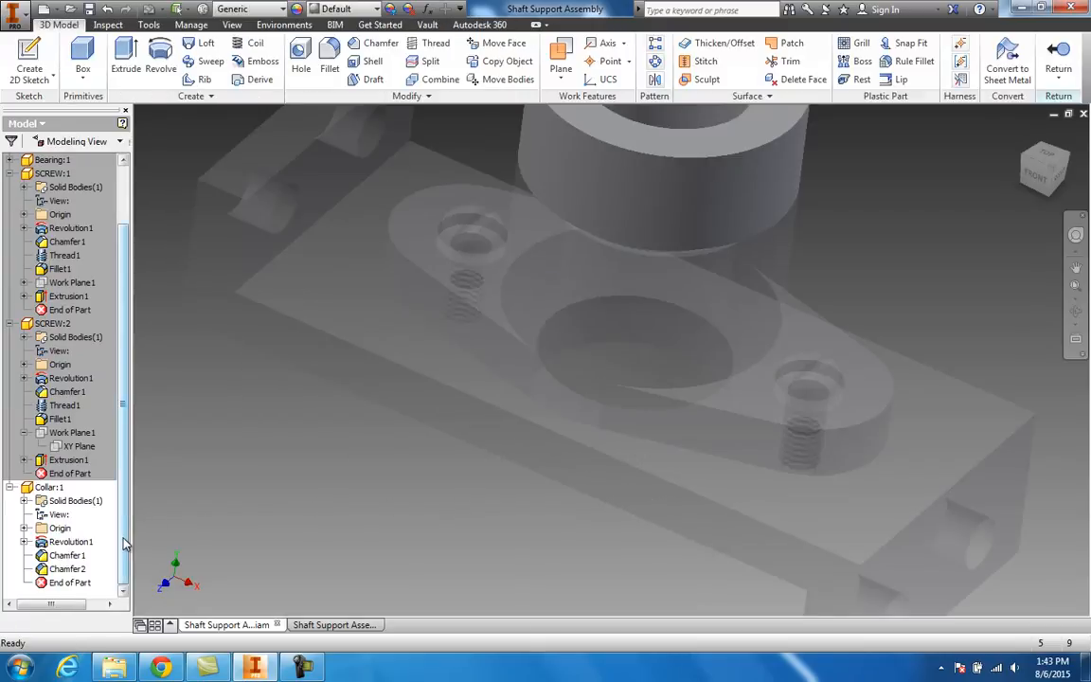
Step: Set the collar's physical material to Stainless Steel in its iProperties and apply the change
{"action": "right_click", "coordinate": [49, 490]}
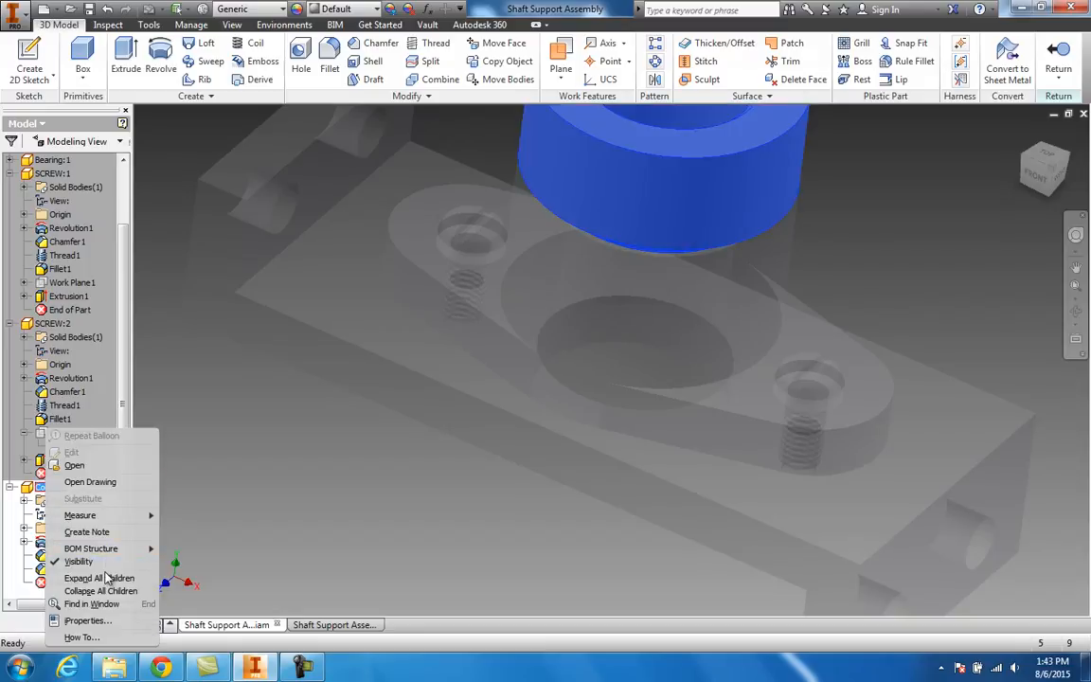
{"action": "left_click", "coordinate": [87, 621]}
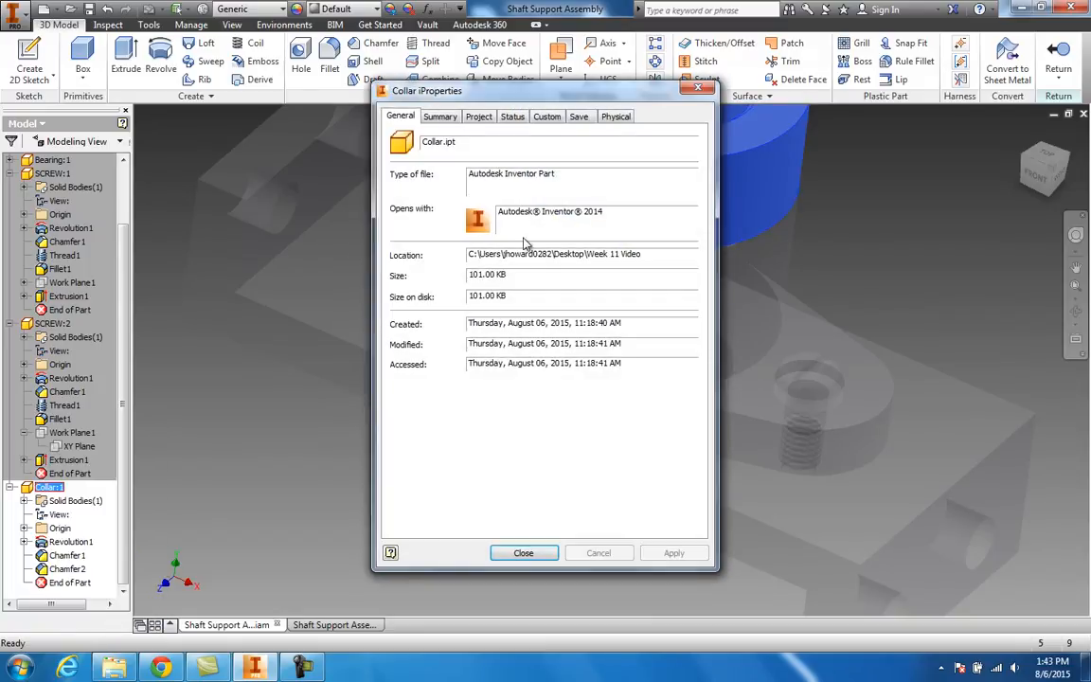
{"action": "left_click", "coordinate": [481, 119]}
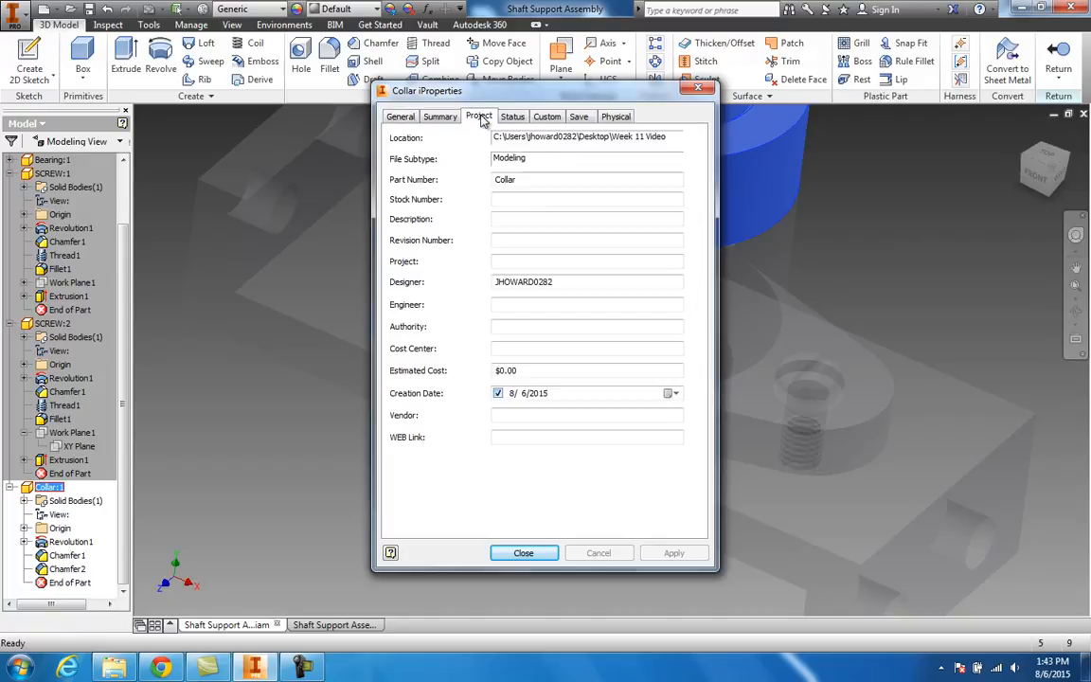
{"action": "left_click", "coordinate": [616, 117]}
{"action": "left_click", "coordinate": [566, 192]}
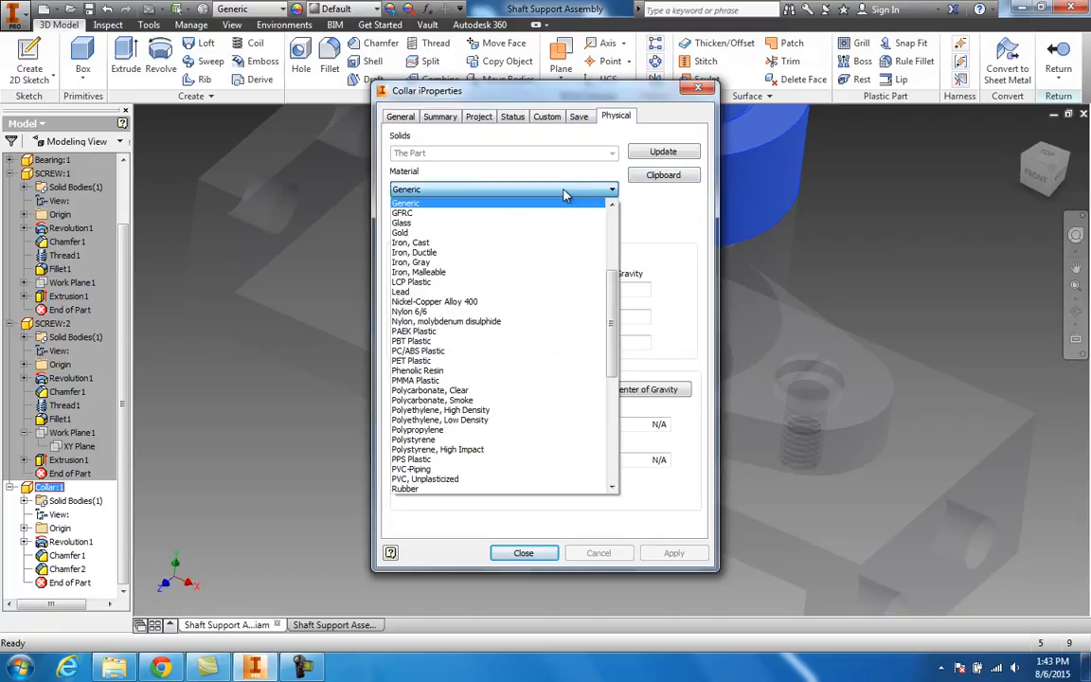
{"action": "left_click_drag", "start_coordinate": [614, 314], "coordinate": [614, 365]}
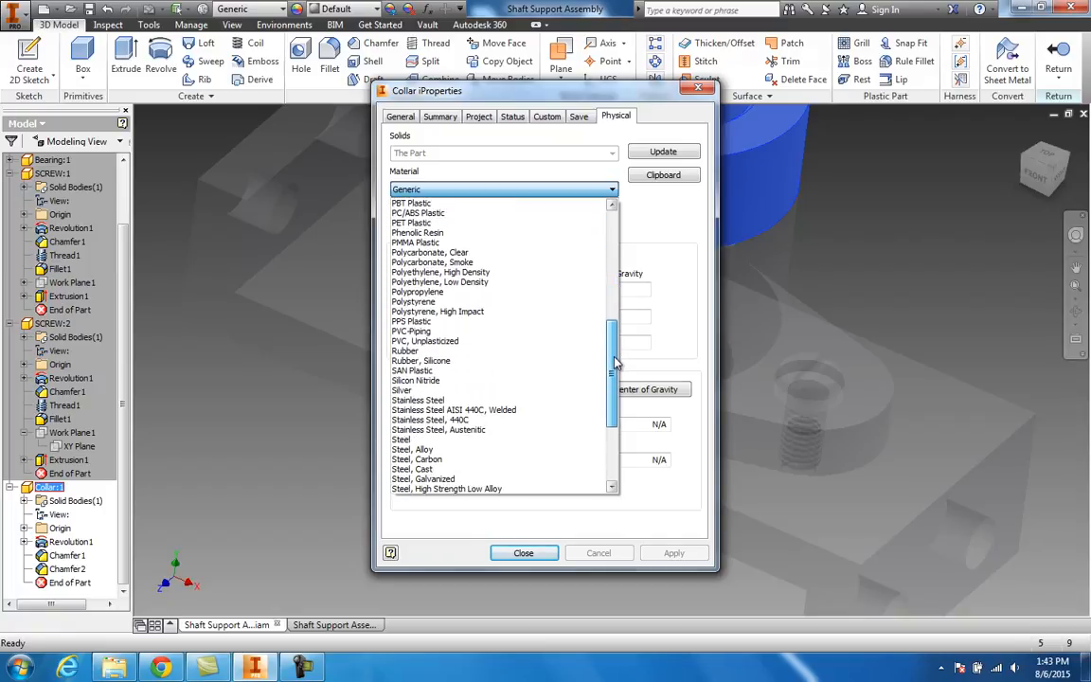
{"action": "left_click", "coordinate": [479, 401]}
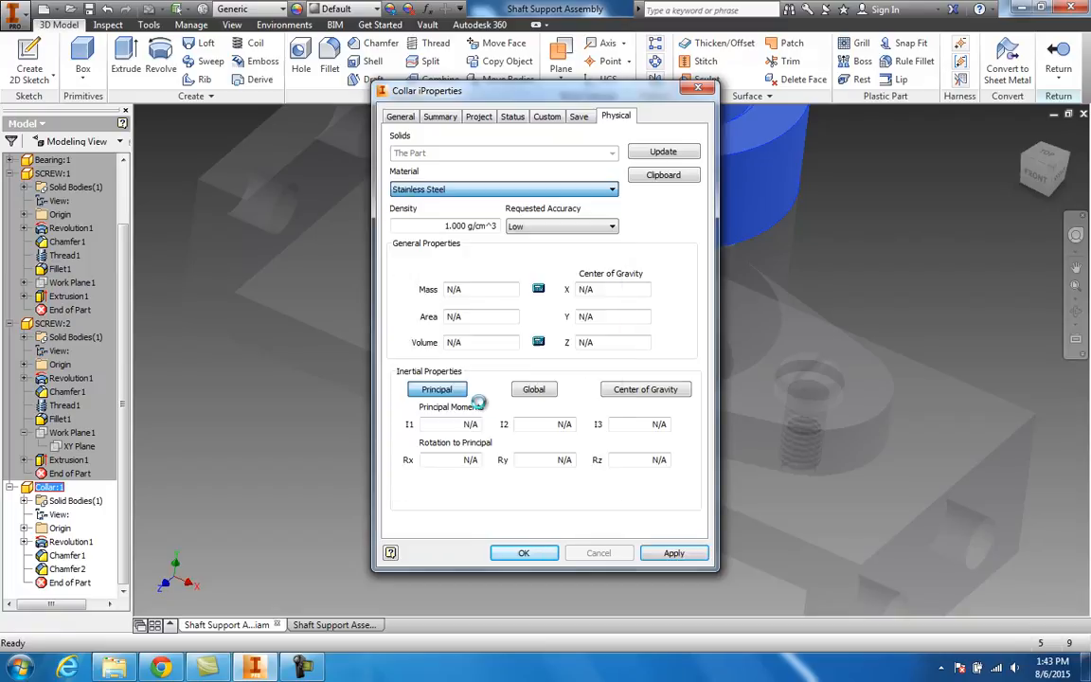
{"action": "left_click", "coordinate": [541, 555]}
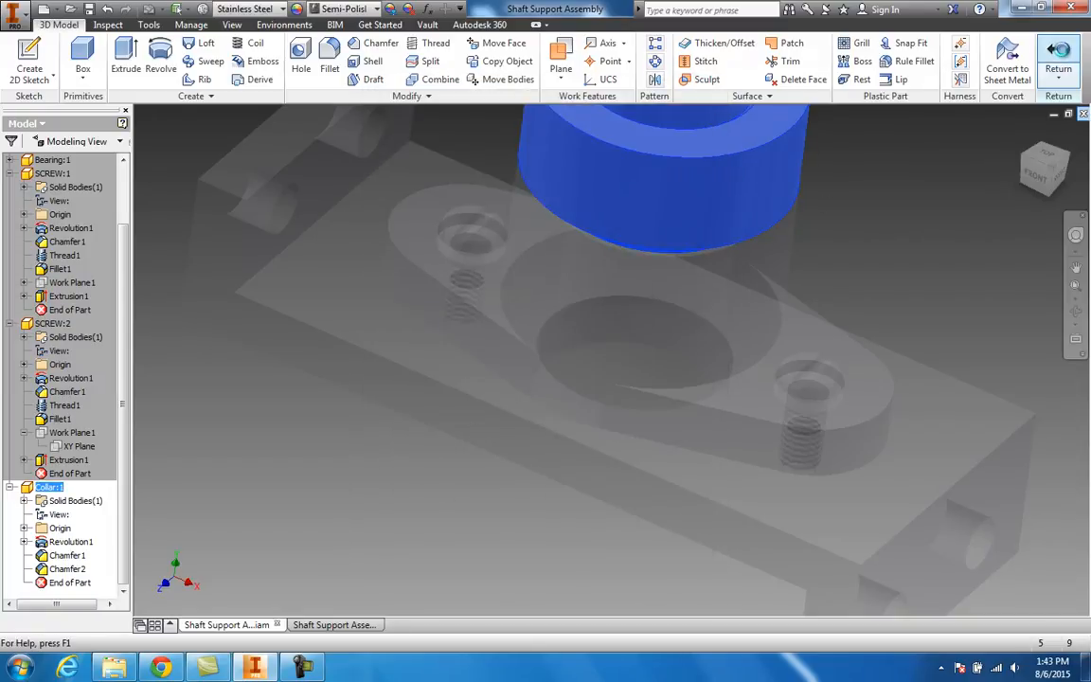
Step: Finish editing the collar, return to the full assembly, and save the assembly together with the changed collar part
{"action": "left_click", "coordinate": [1059, 55]}
{"action": "key", "text": "ctrl+s"}
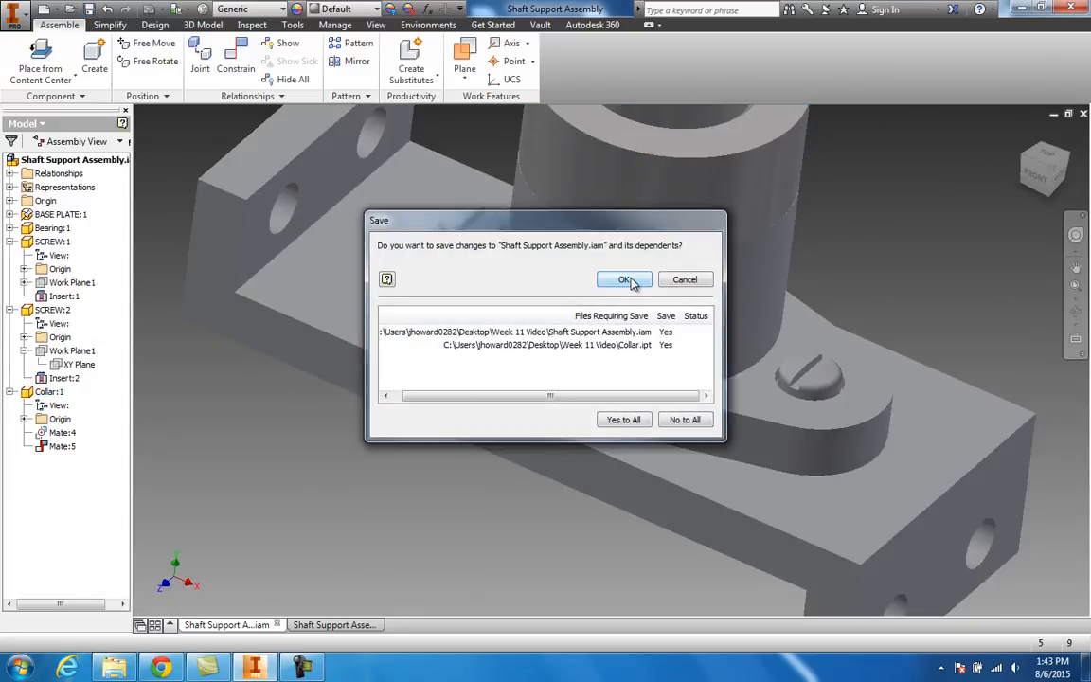
{"action": "left_click", "coordinate": [624, 419]}
{"action": "left_click", "coordinate": [620, 280]}
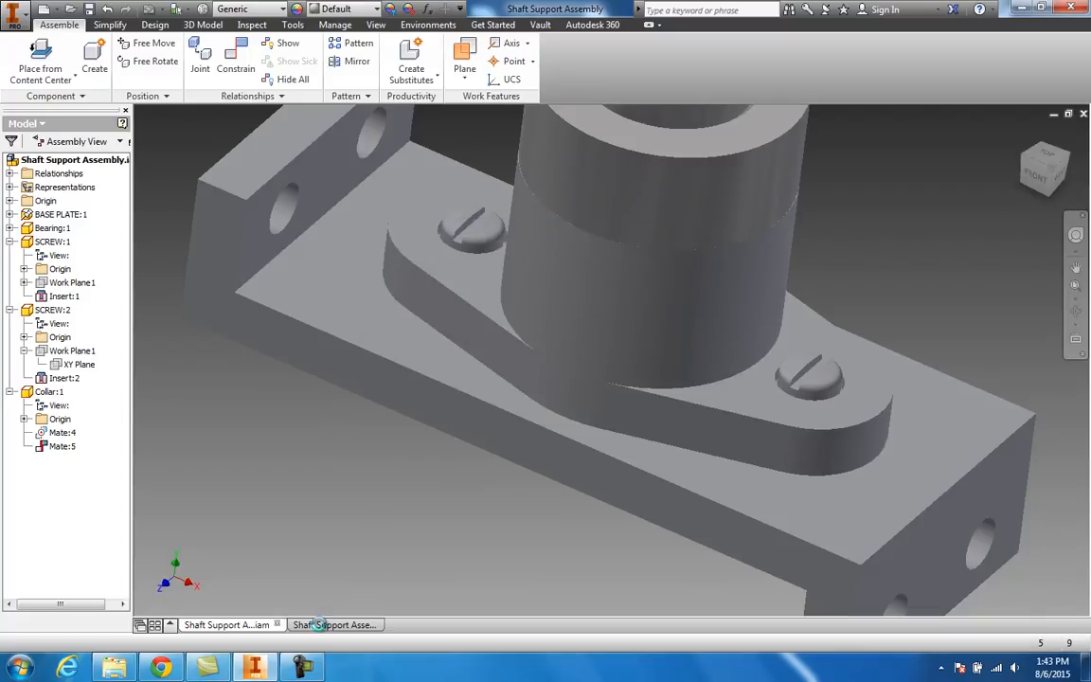
Step: Return to the assembly drawing and check the collar's material entry in the parts list
{"action": "left_click", "coordinate": [323, 624]}
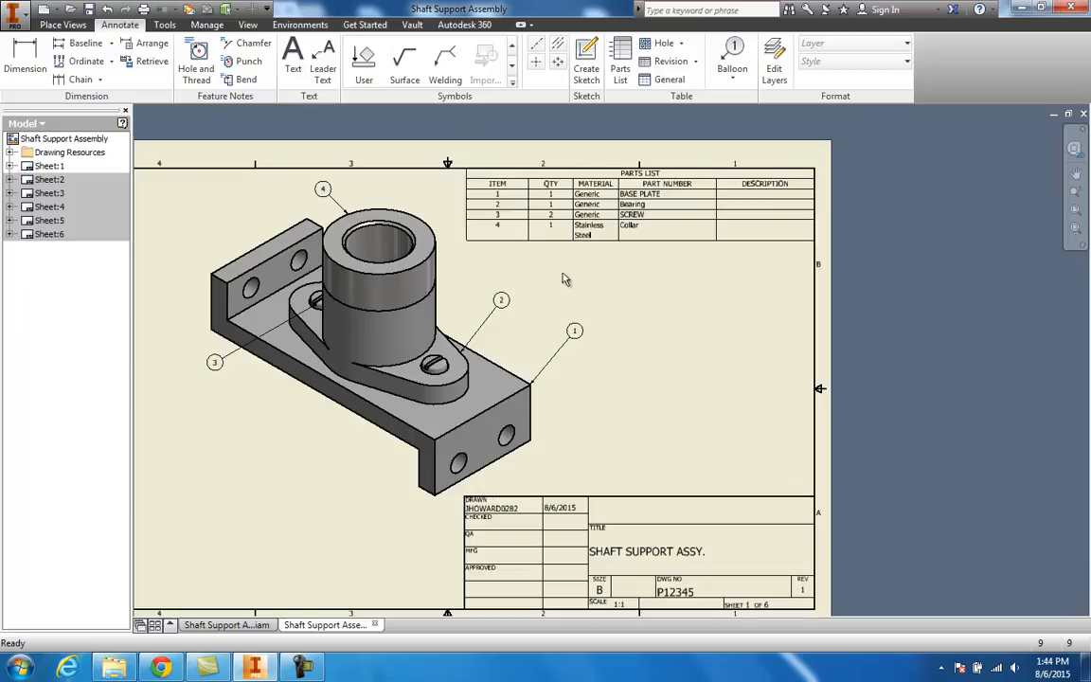
{"action": "scroll", "coordinate": [568, 280], "scroll_direction": "up", "scroll_amount": 1}
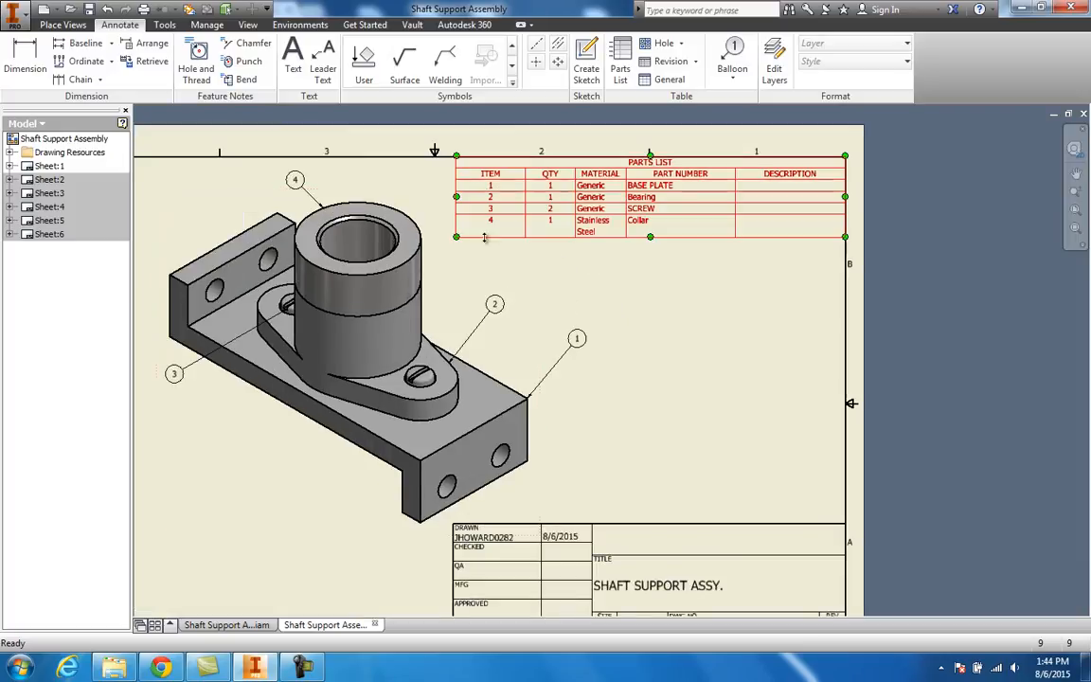
{"action": "left_click", "coordinate": [611, 211]}
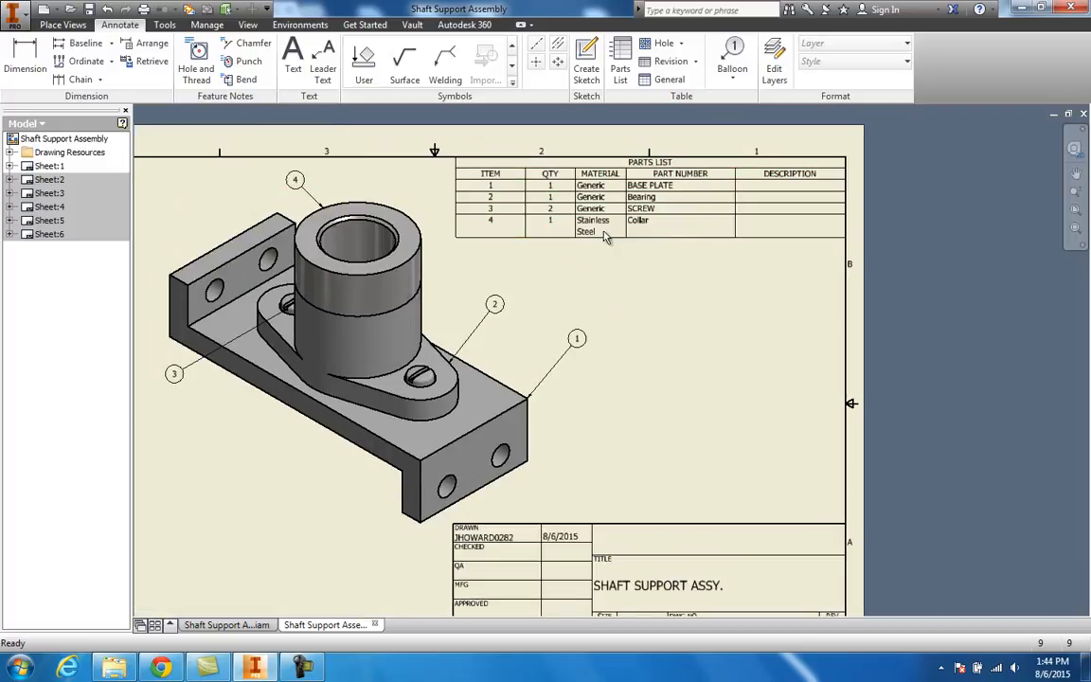
{"action": "scroll", "coordinate": [605, 234], "scroll_direction": "up", "scroll_amount": 5}
{"action": "scroll", "coordinate": [616, 229], "scroll_direction": "down", "scroll_amount": 4}
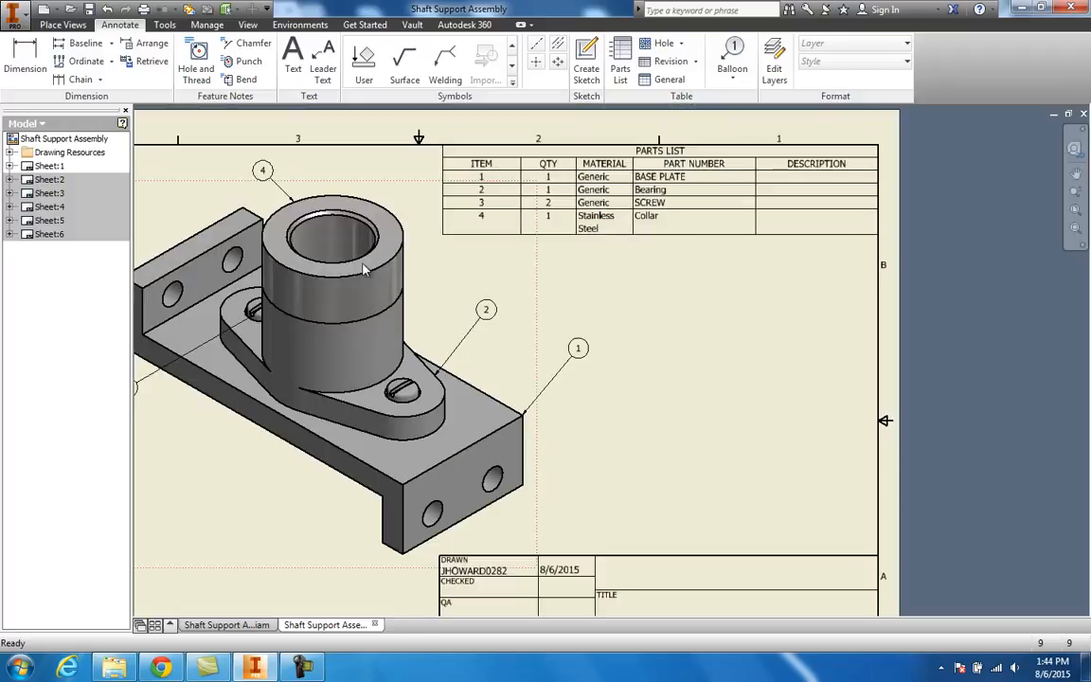